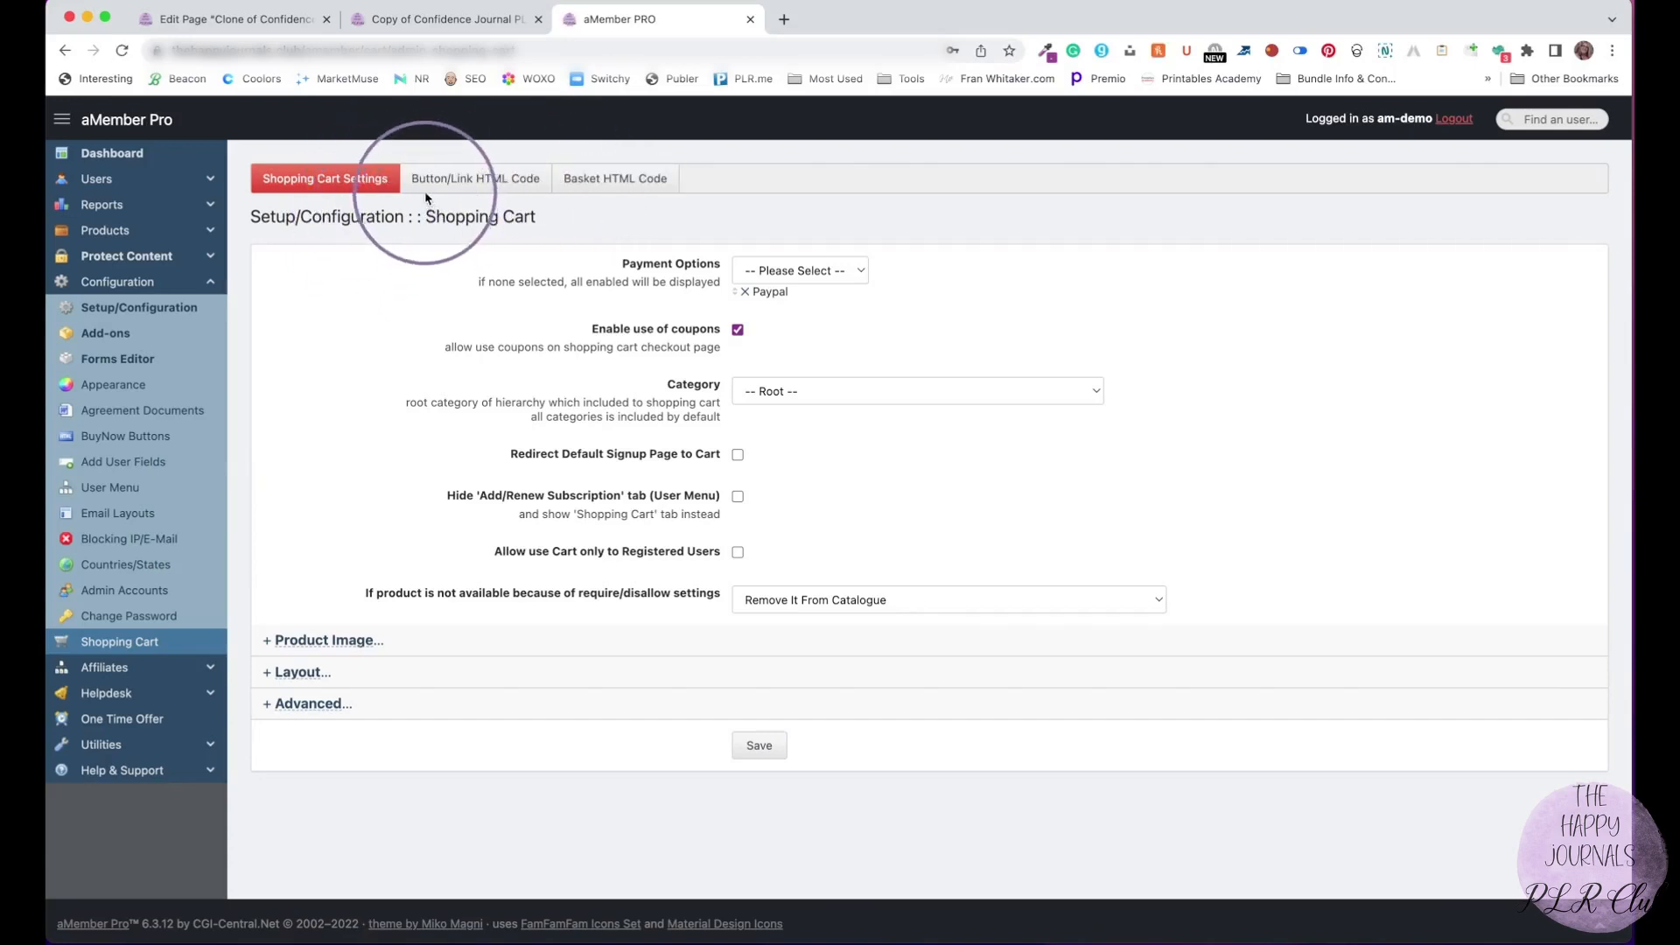
Generate shopping cart button HTML for The Big Planner Bundle V2 with the Add & Go to Basket action.
click(475, 184)
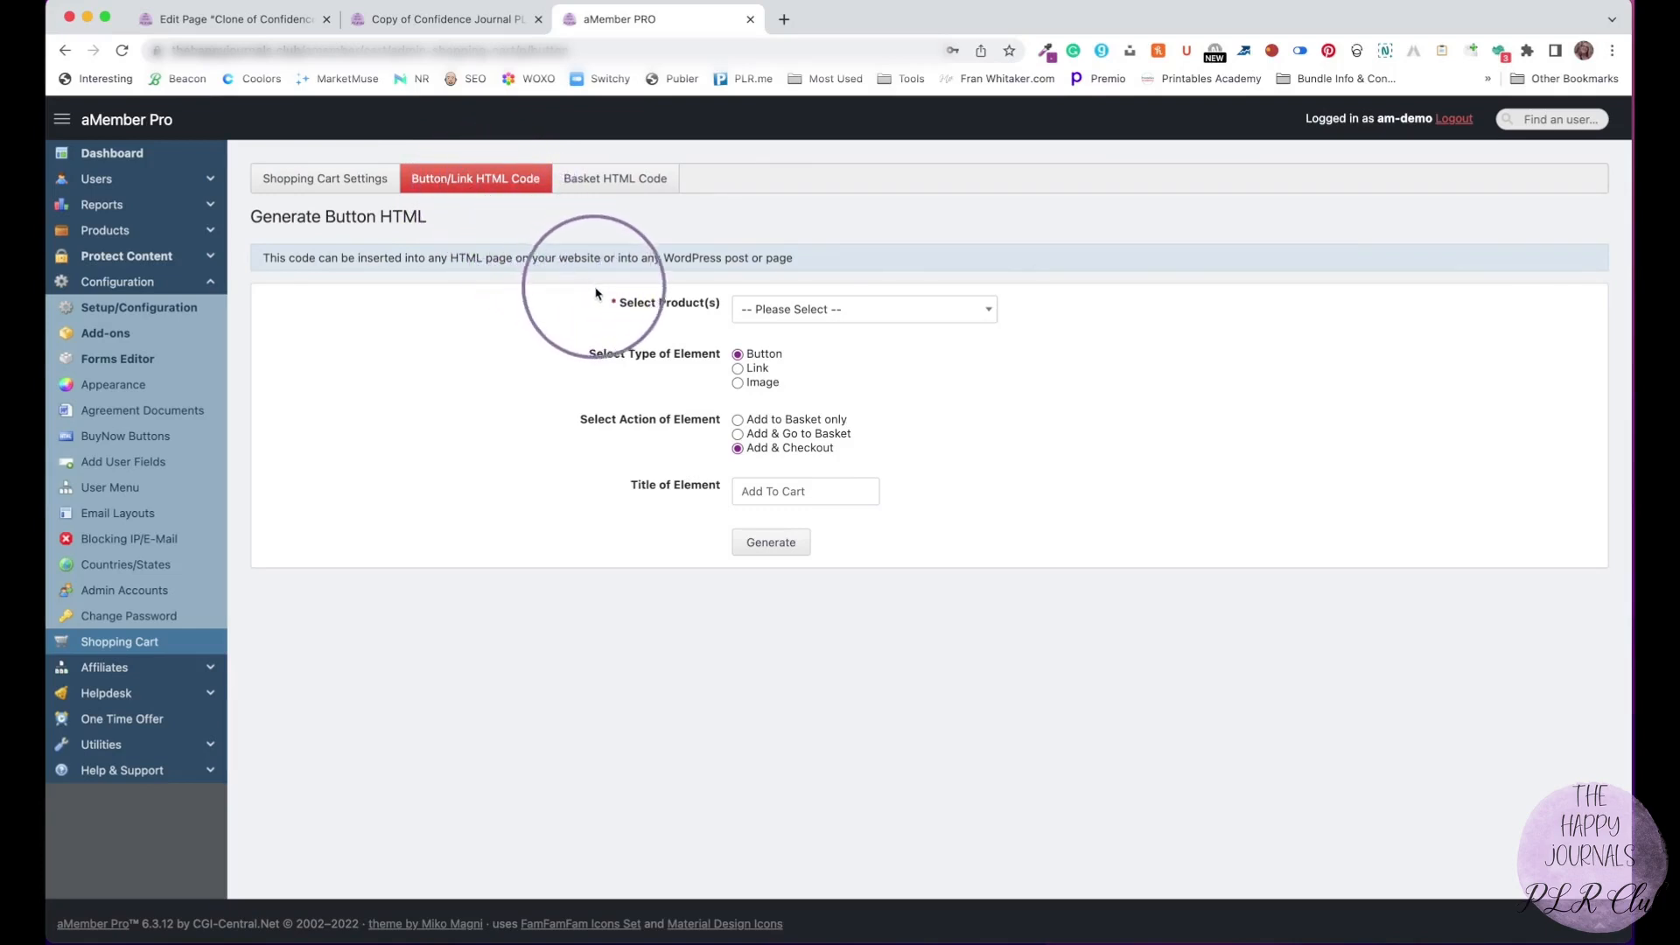
click(823, 311)
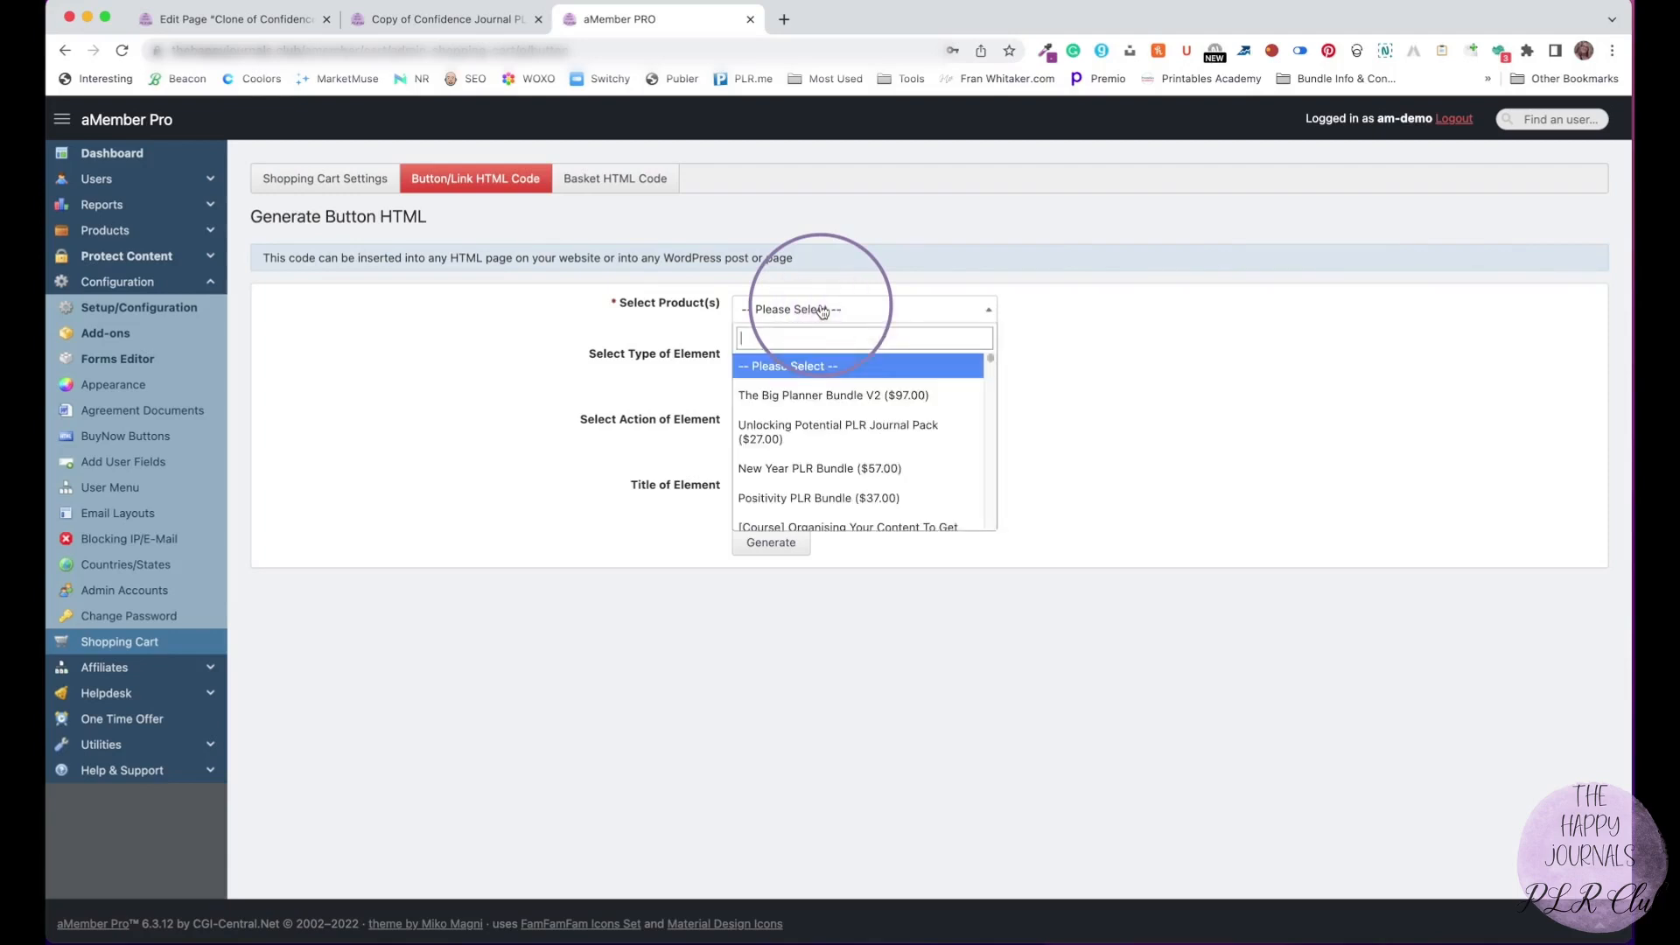
click(793, 392)
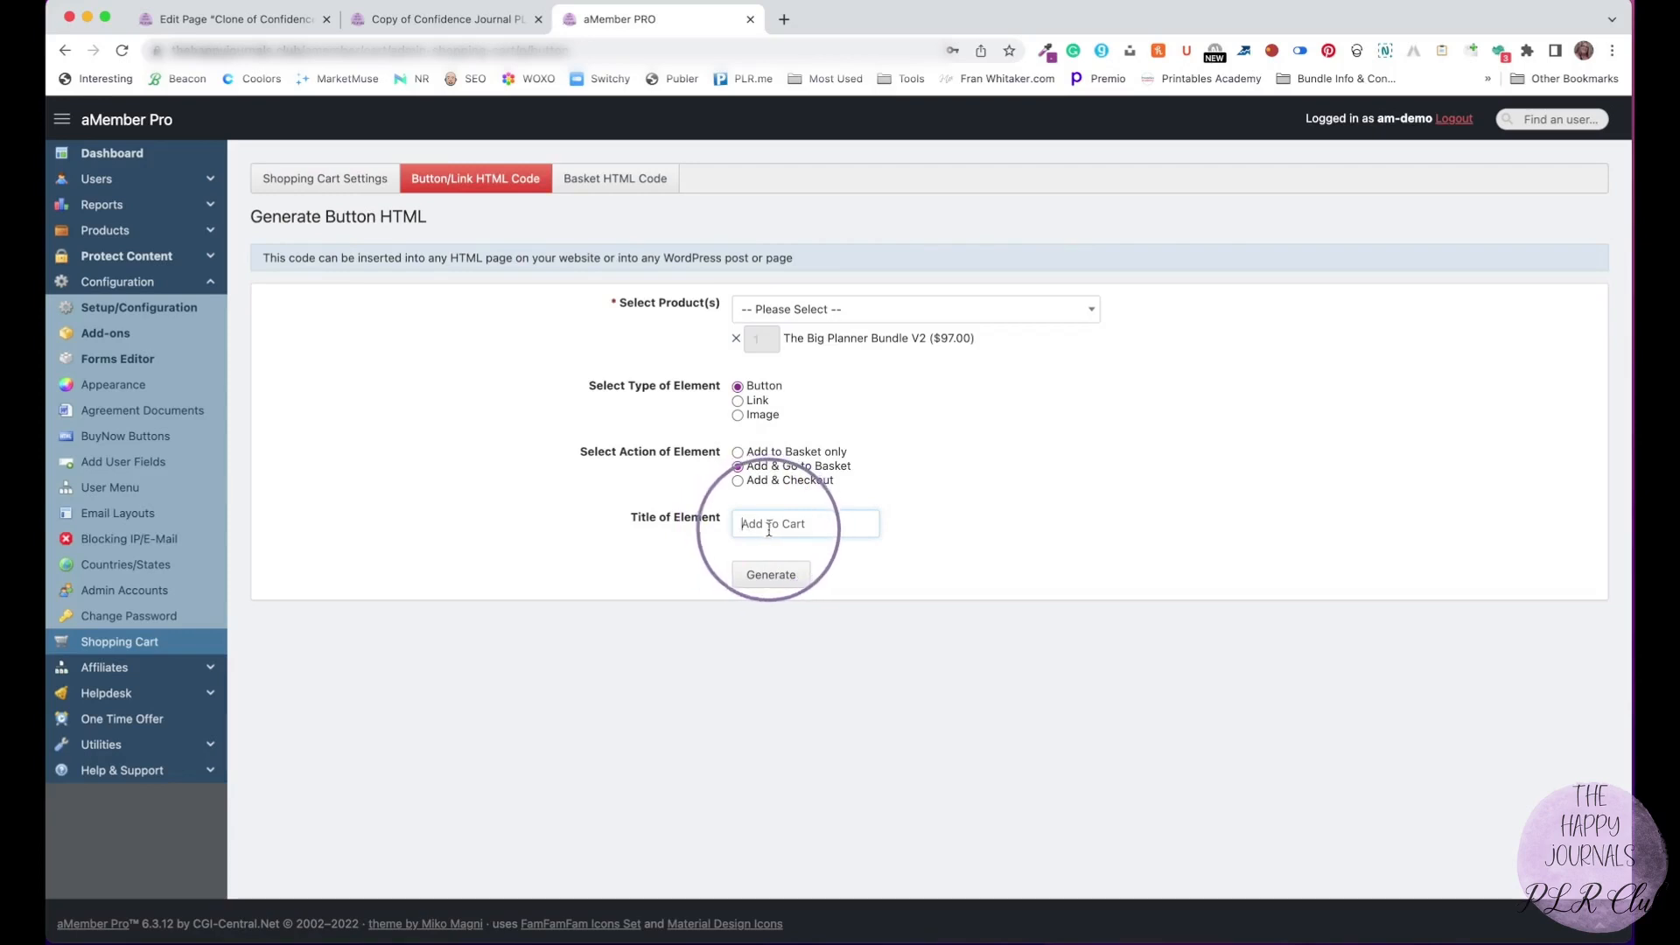
click(761, 578)
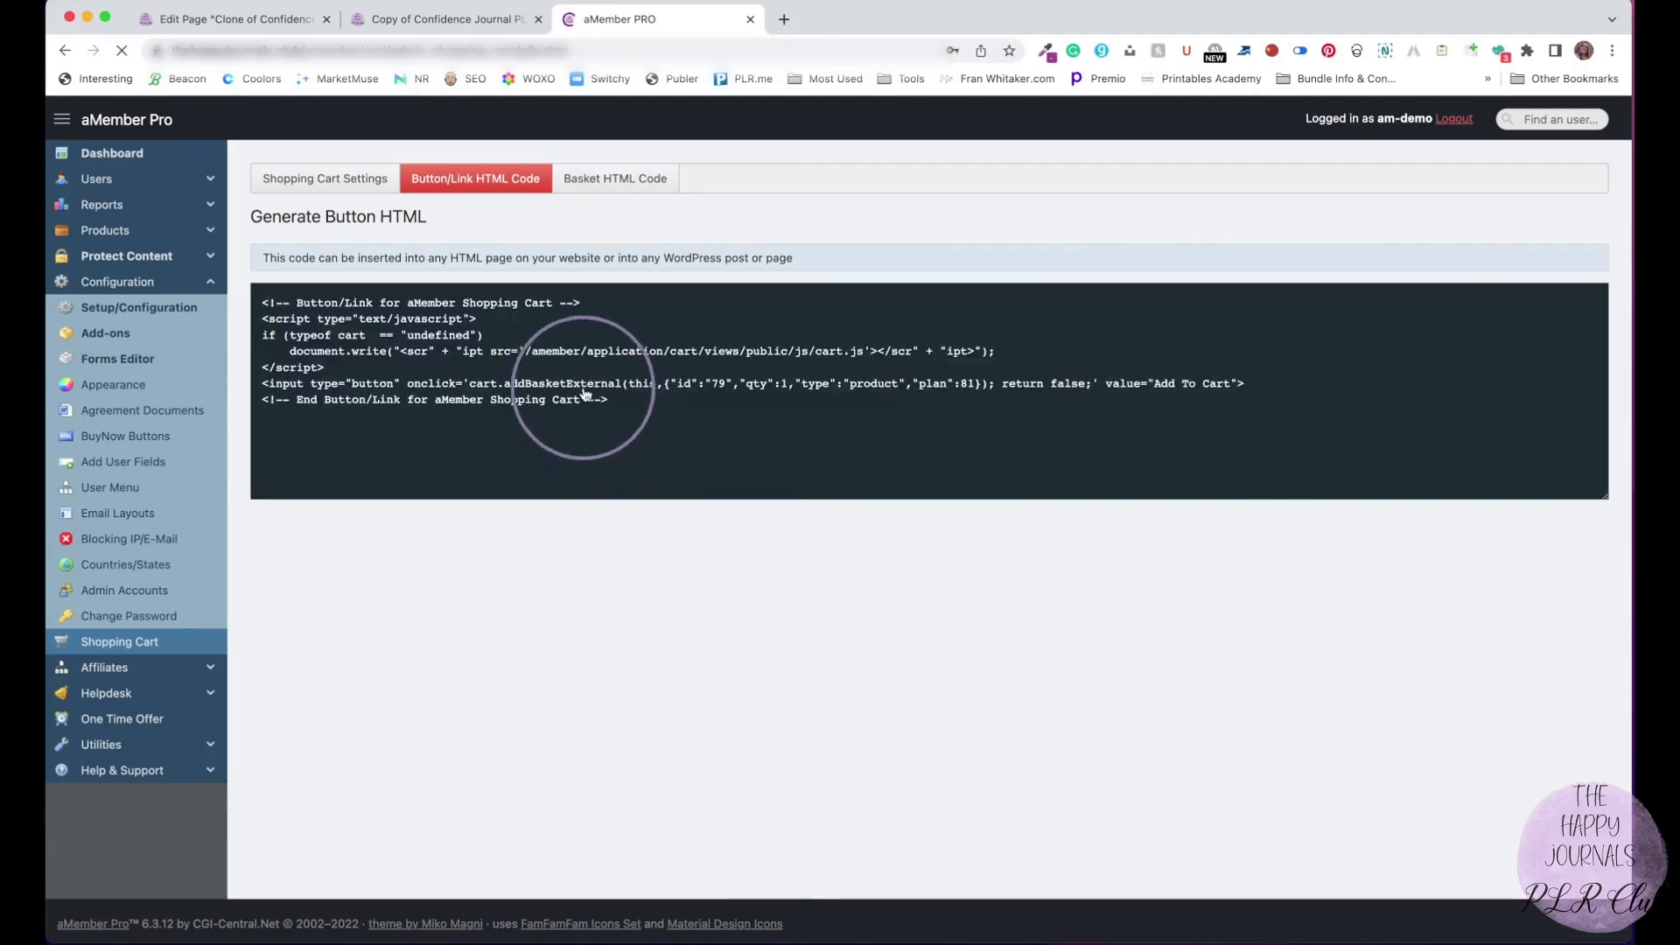
Copy the entire generated button code, including its opening and closing comments.
click(614, 403)
drag(615, 403, 245, 298)
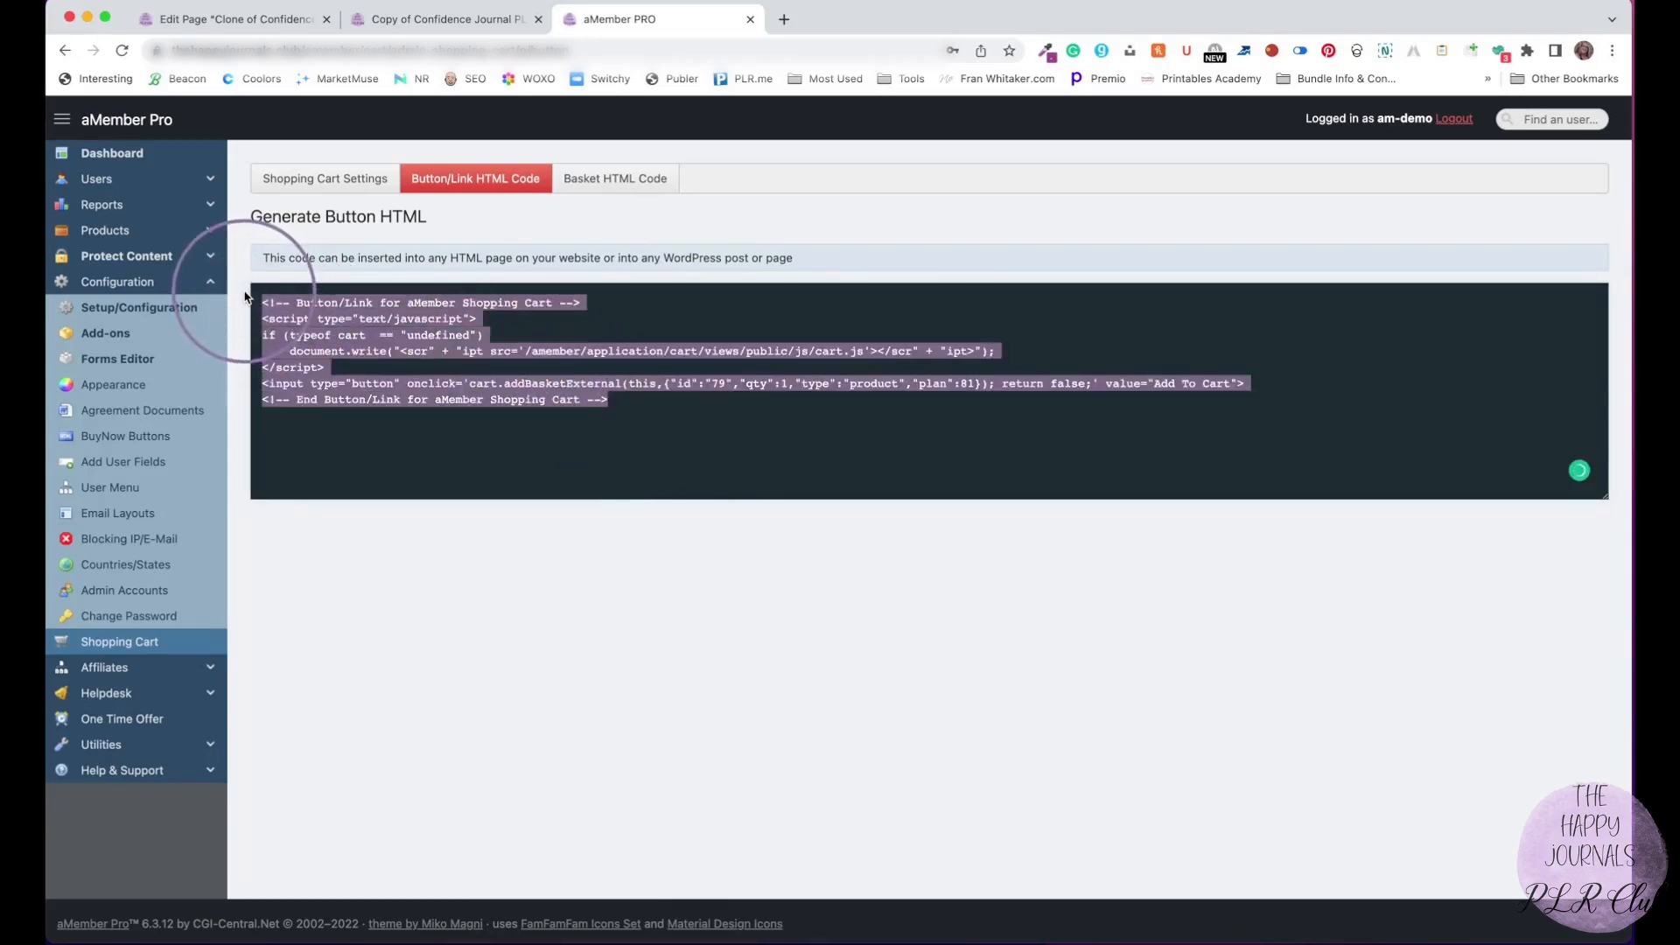
key(super+c)
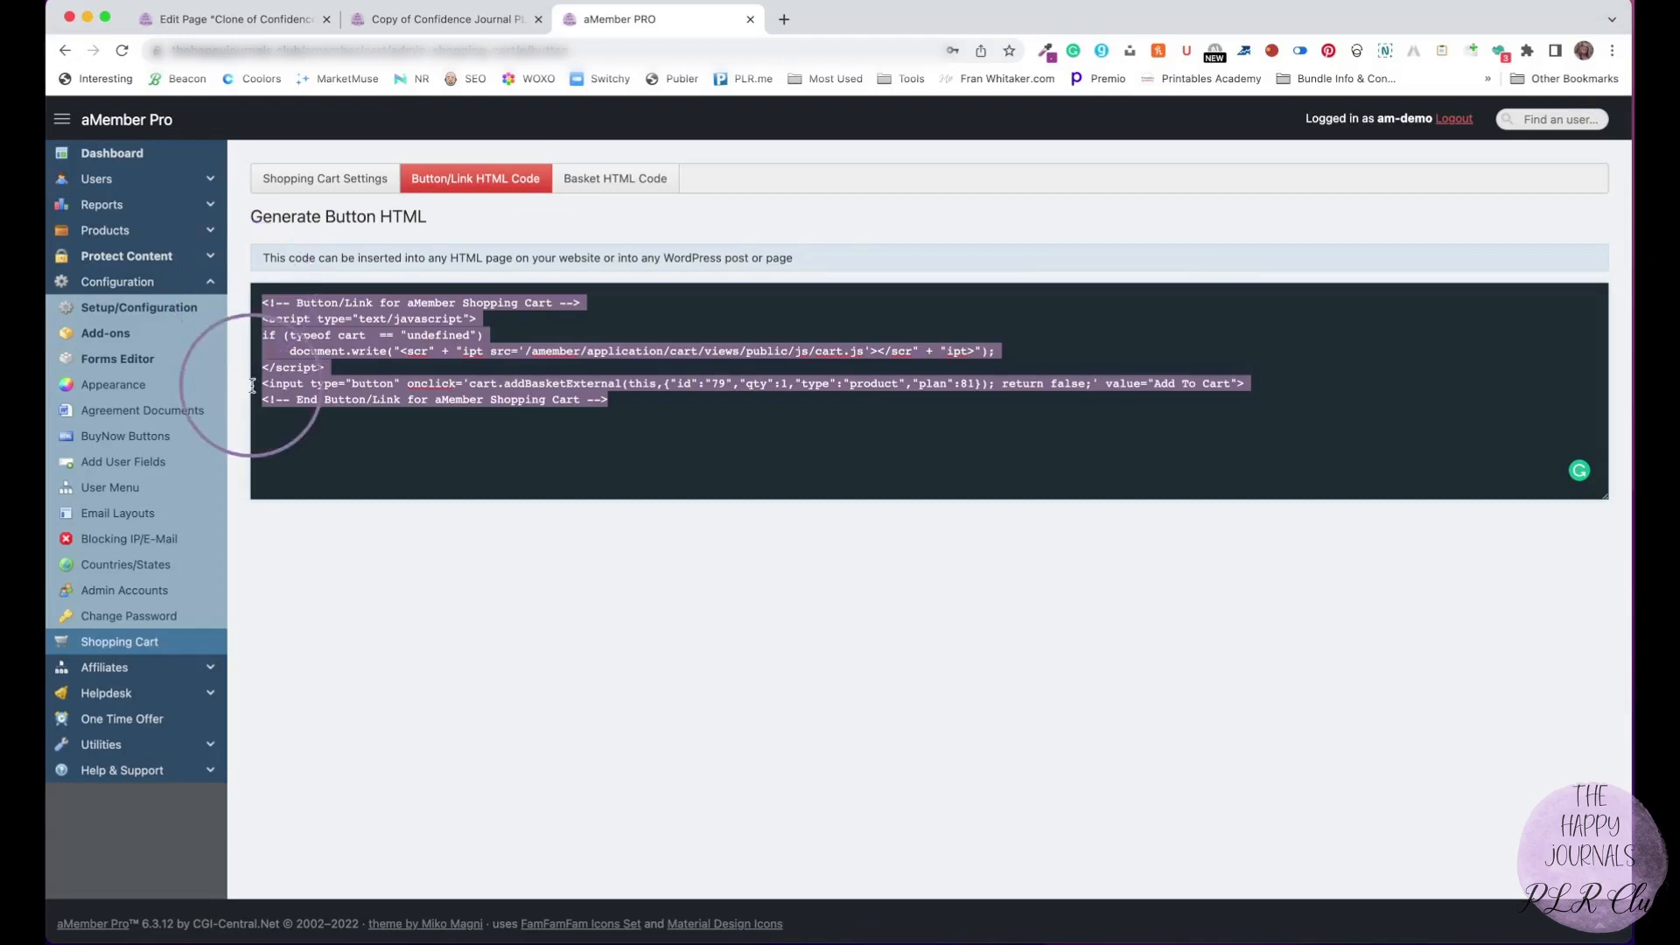
Switch to the sales page editor and delete the existing Add to Cart custom HTML element under the $27 price.
click(391, 22)
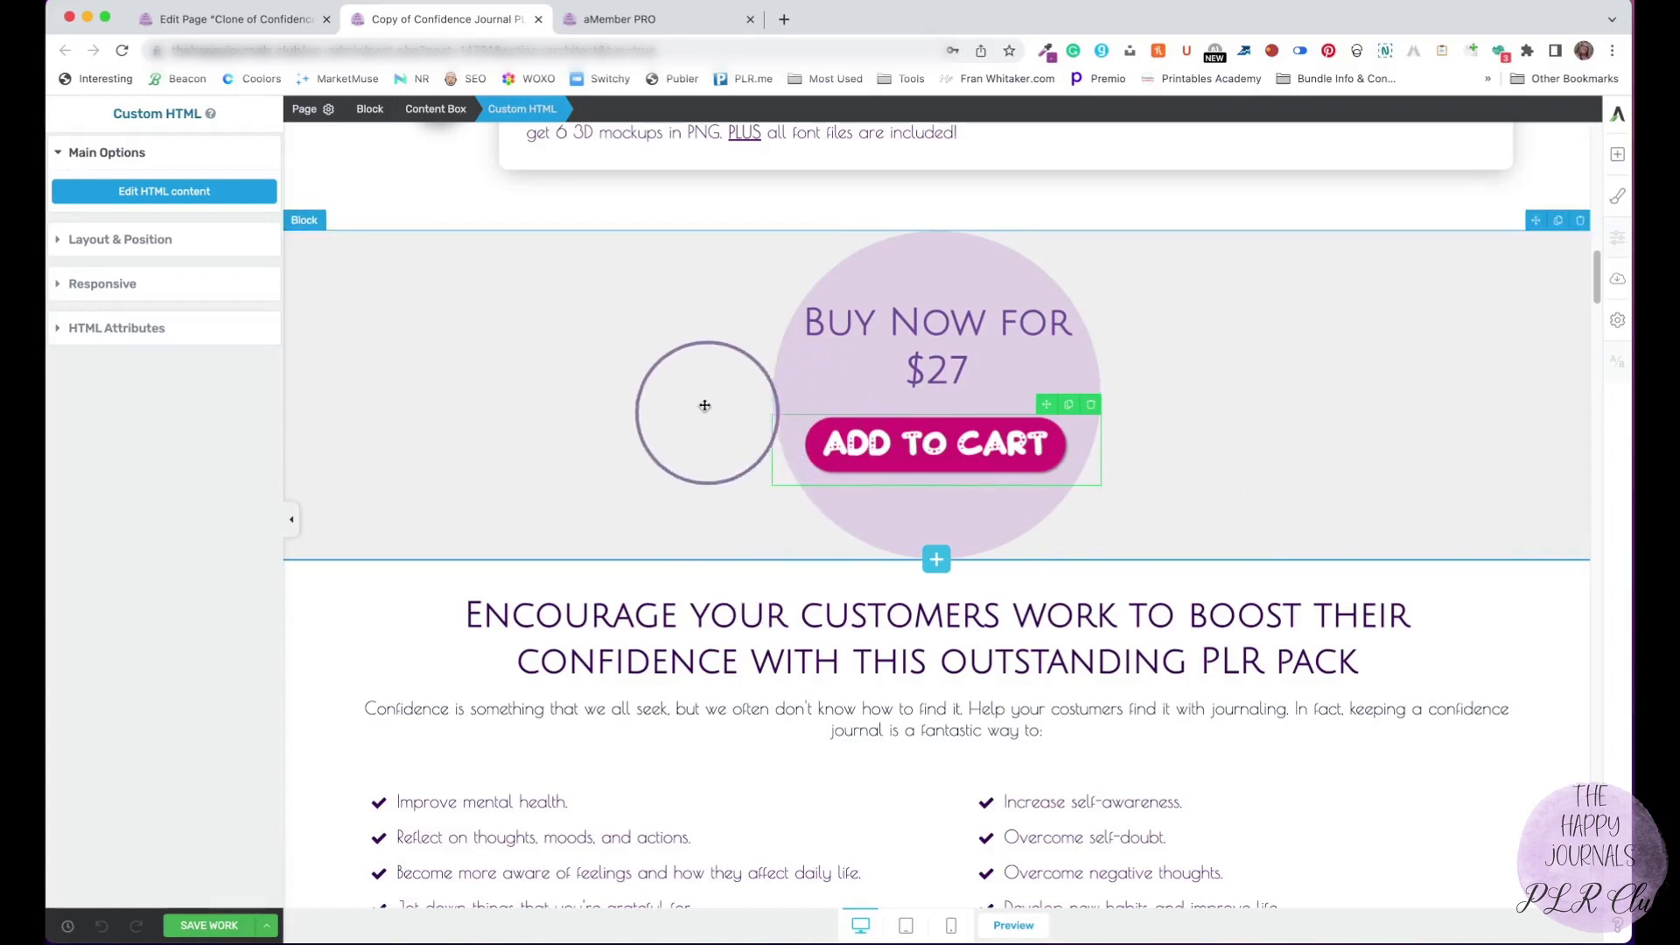
scroll(689, 386, up, 1)
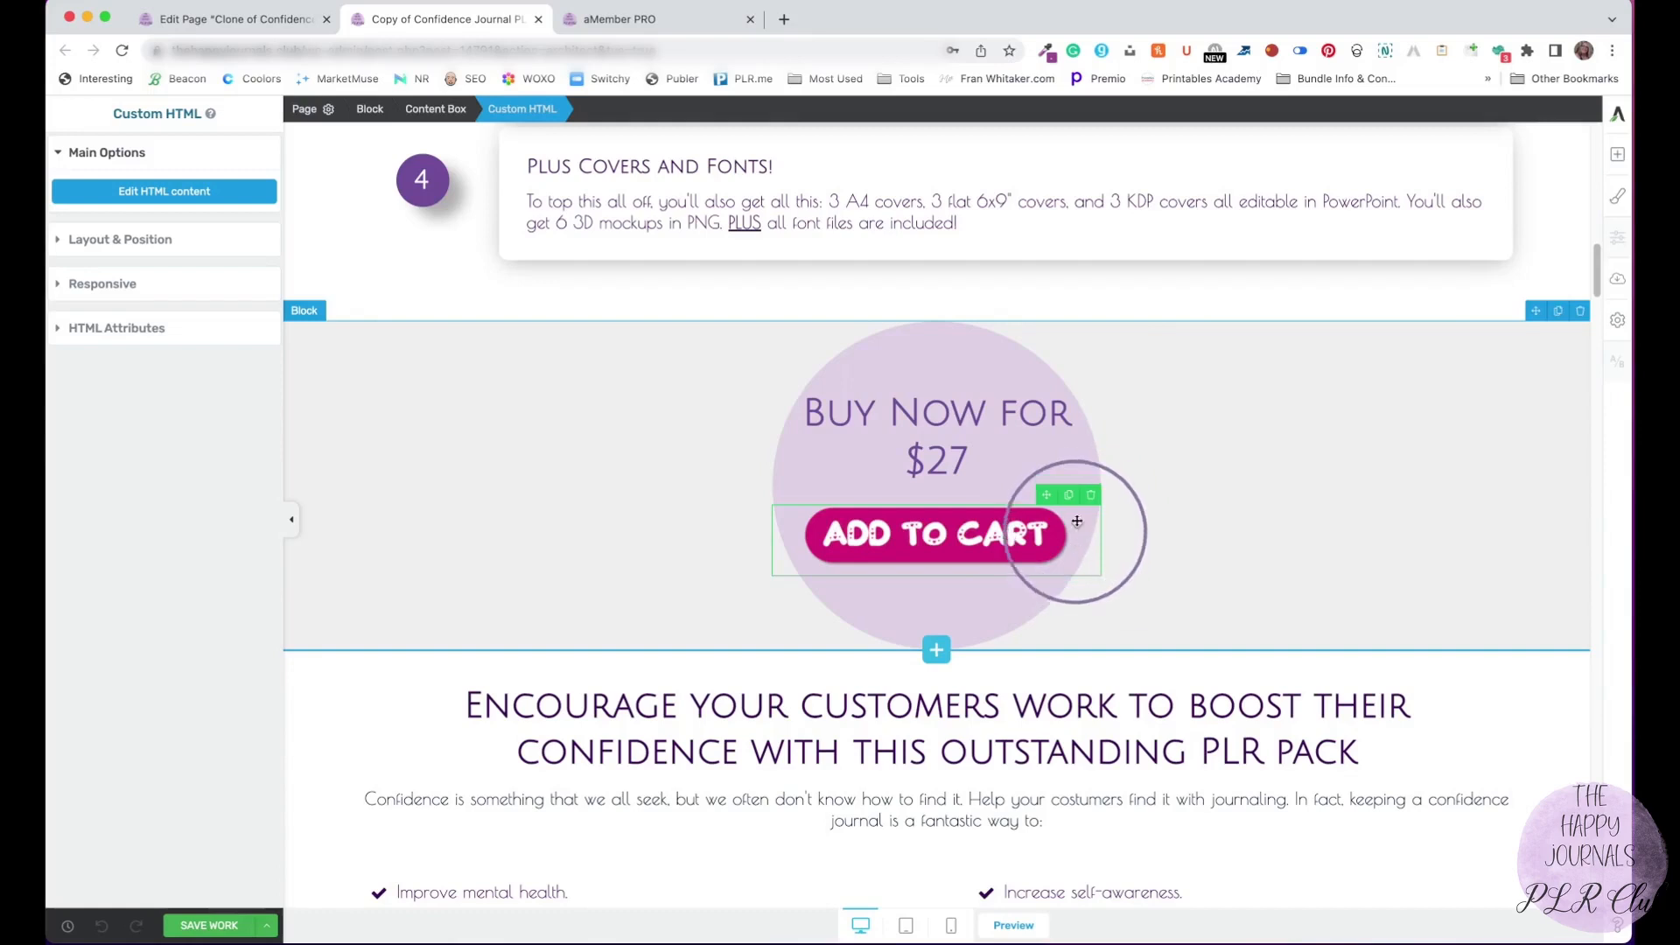
click(1090, 497)
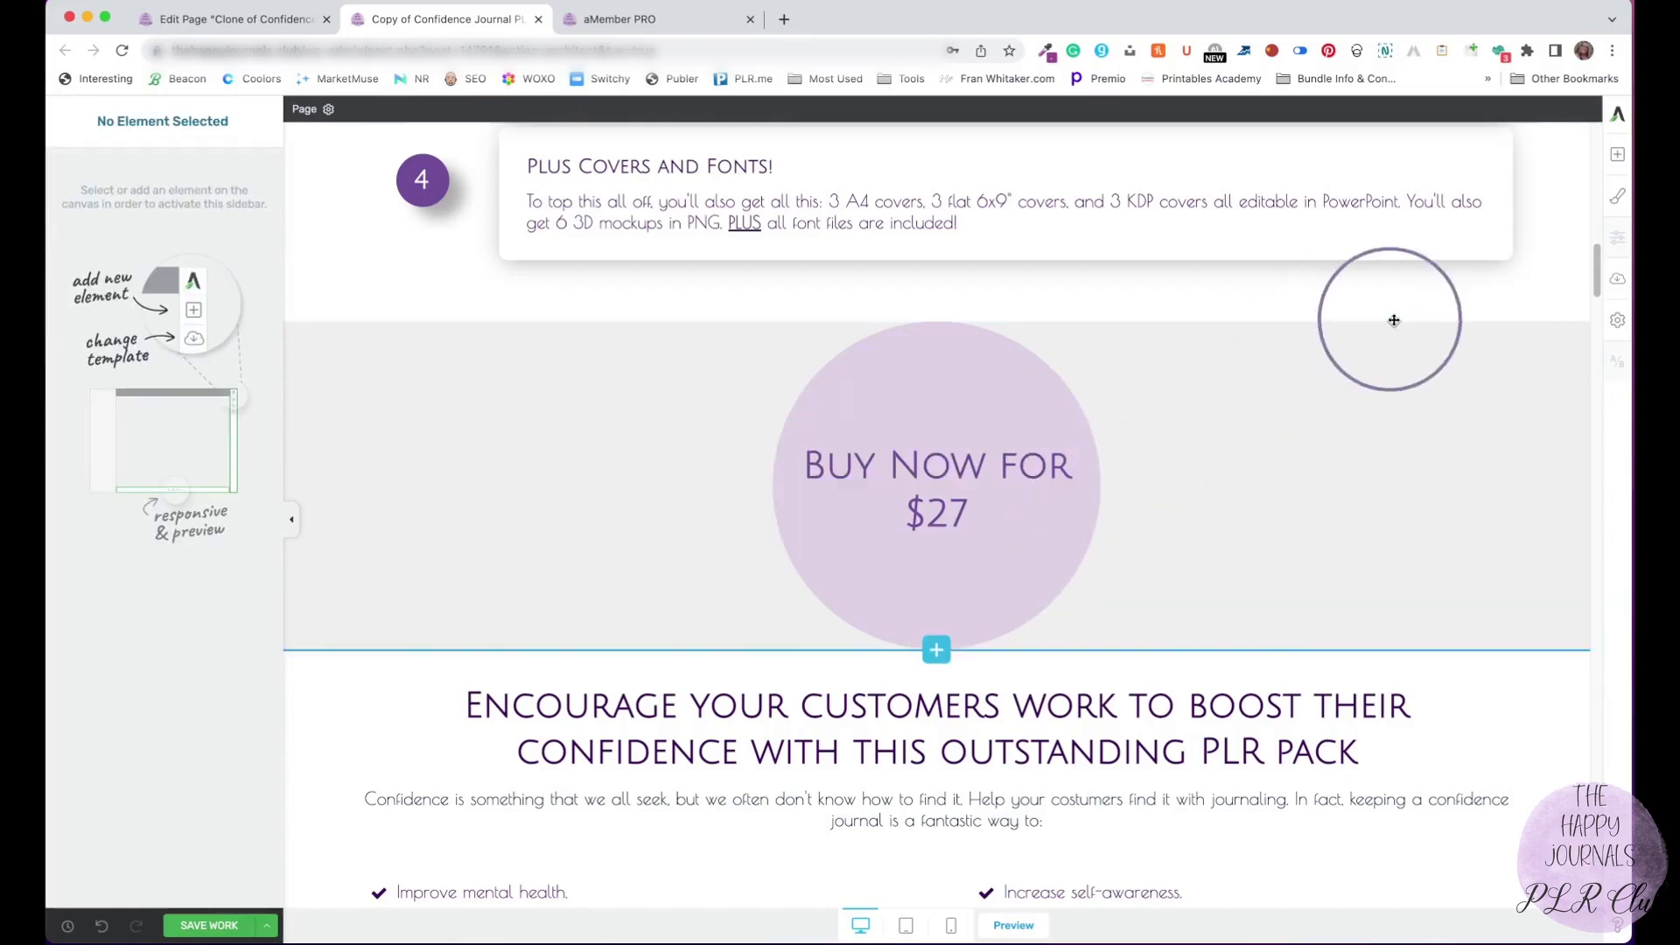
Add a Custom HTML element under the $27 price, paste the copied aMember button code and save it.
click(1616, 155)
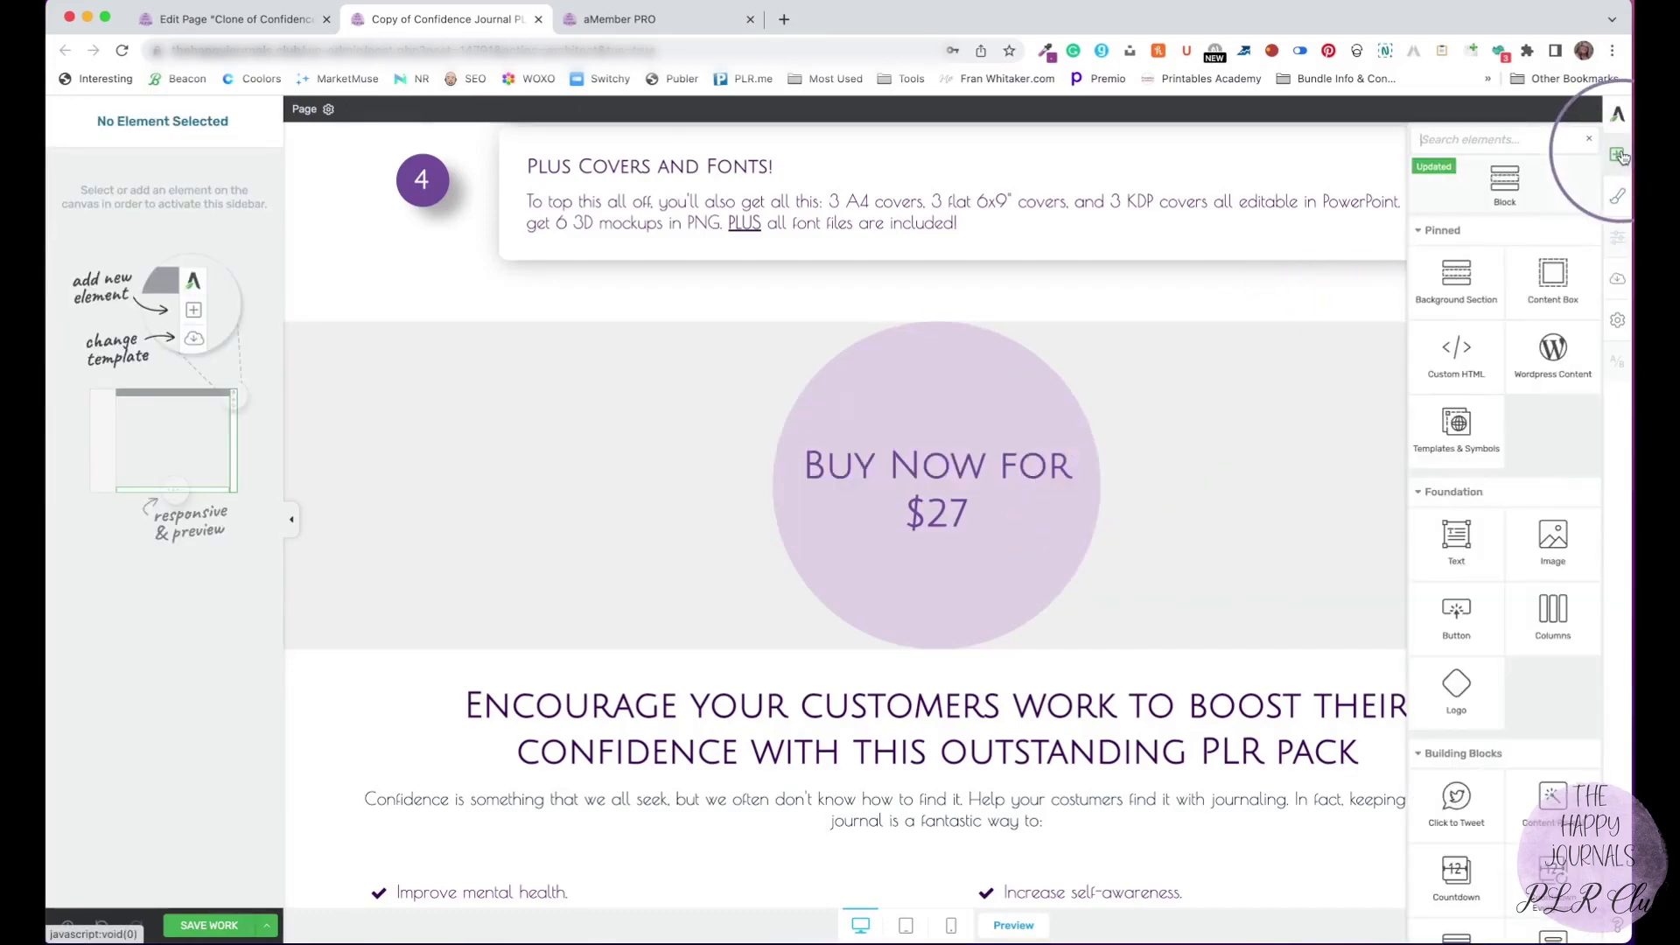
drag(1454, 384, 916, 528)
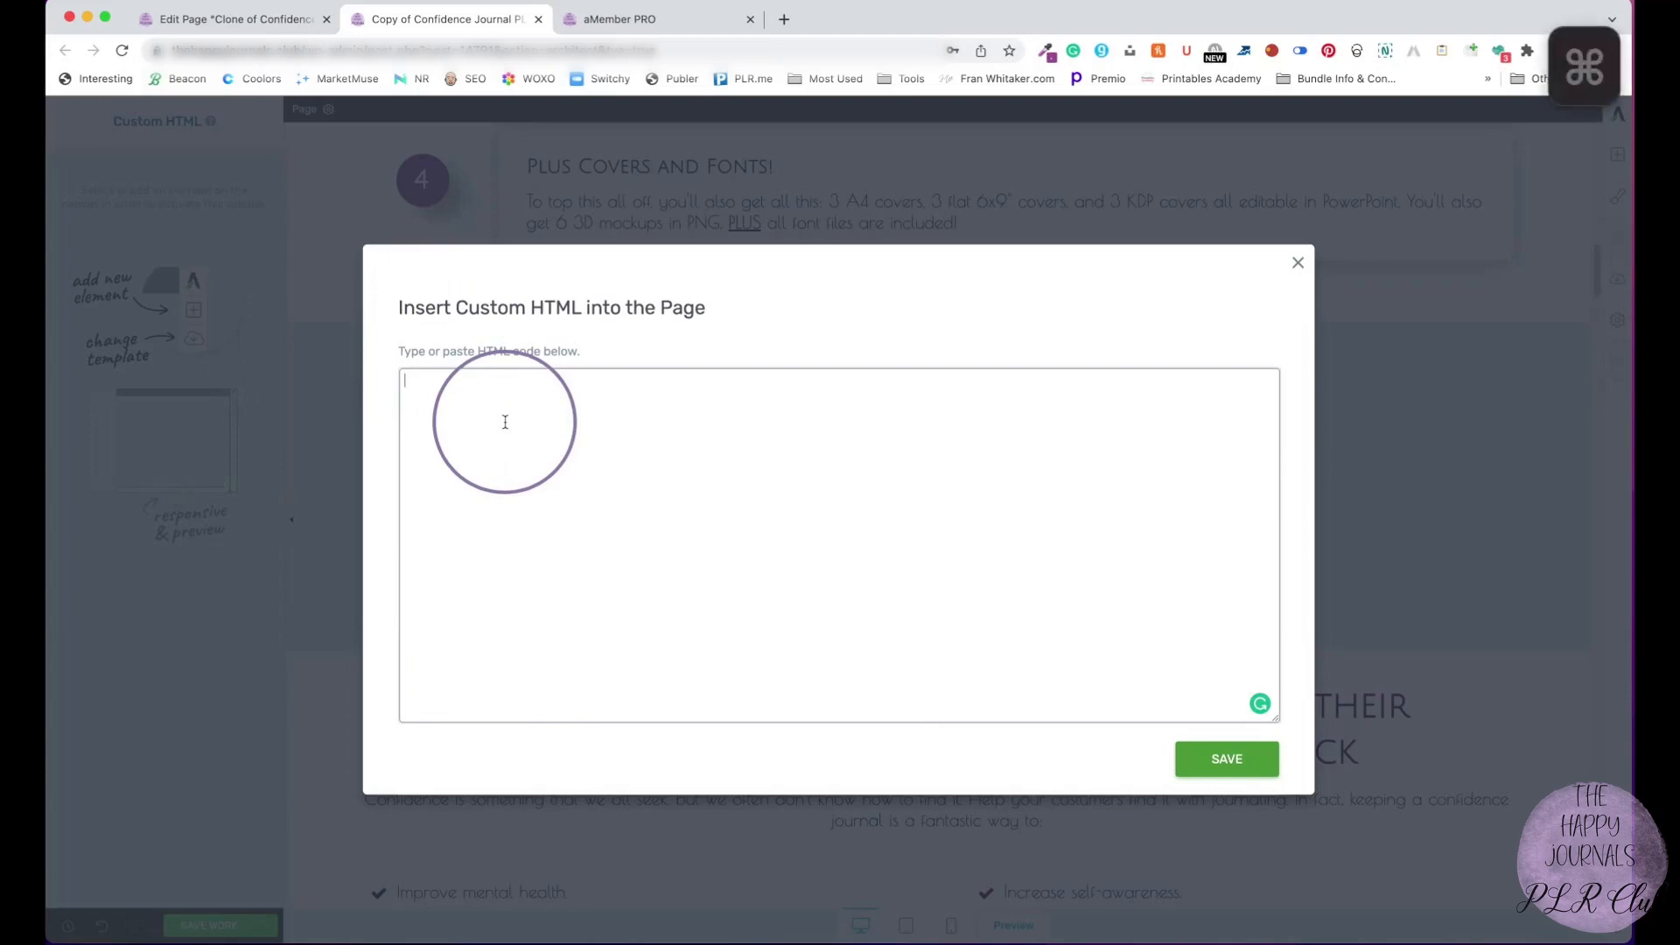
text(<!-- Button/Link for aMember Shopping Cart --> <script type="text/javascript"> if (typeof cart  == "undefined")     document.write("<scr" + "ipt src='/amember/application/cart/views/public/js/cart.js'></scr" + "ipt>"); </script> <input type="button" onclick='cart.addBasketExternal(this,{"id":"79","qty":1,"type":"product","plan":81}); return false;' value="Add To Cart"> <!-- End Button/Link for aMember Shopping Cart -->)
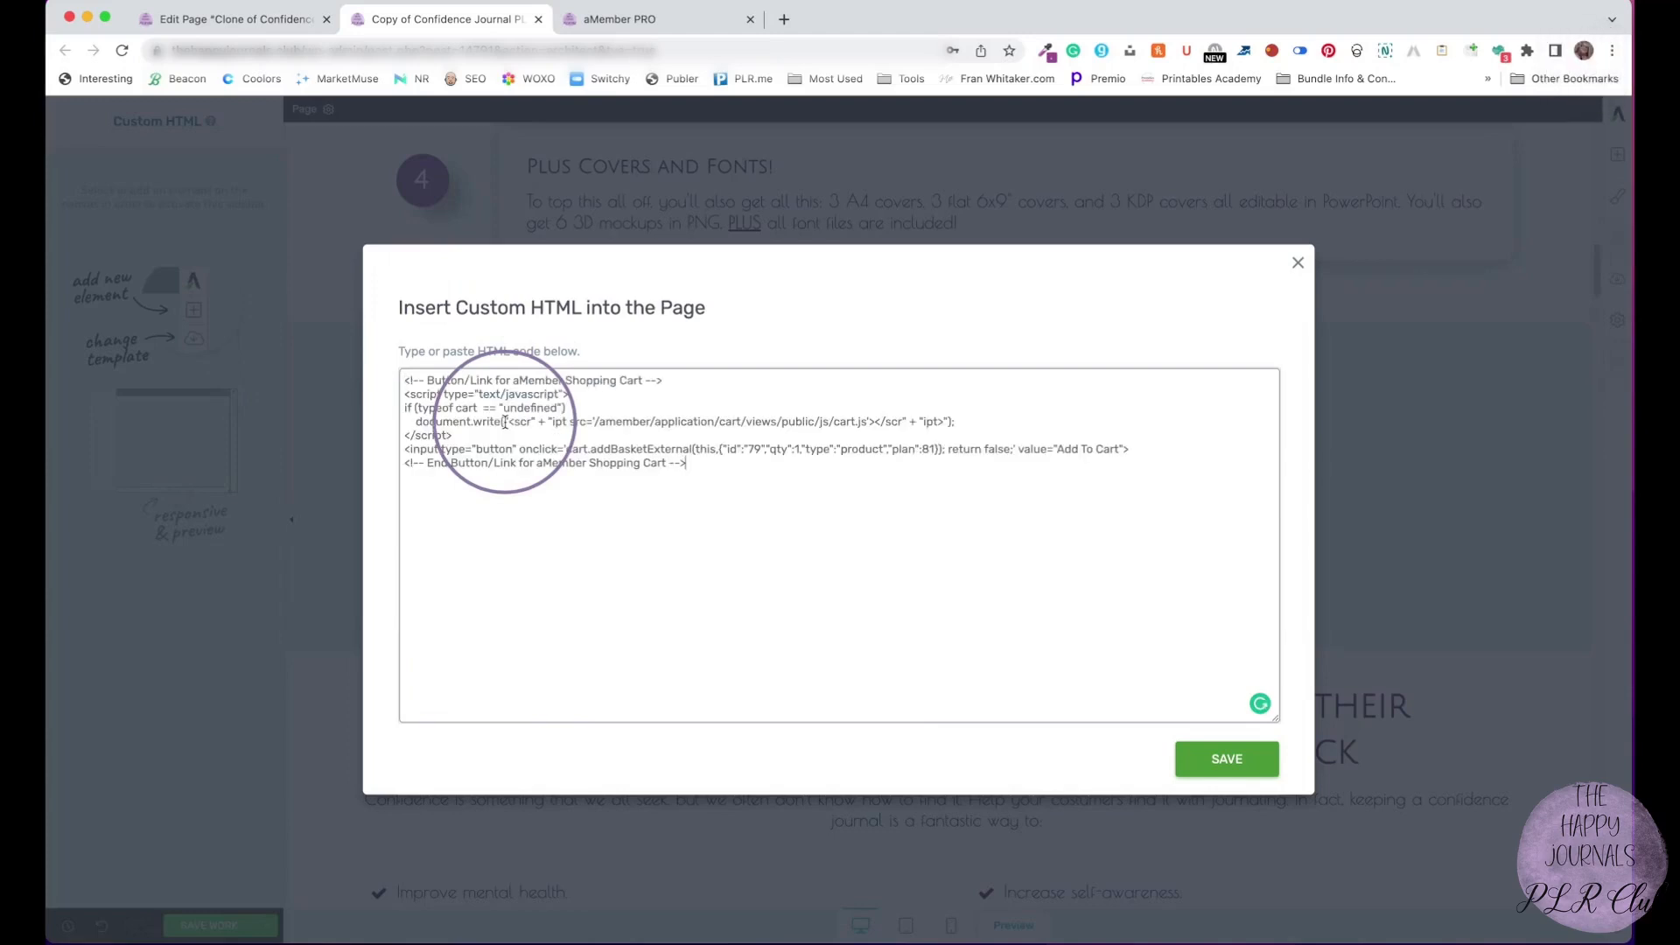
click(1218, 756)
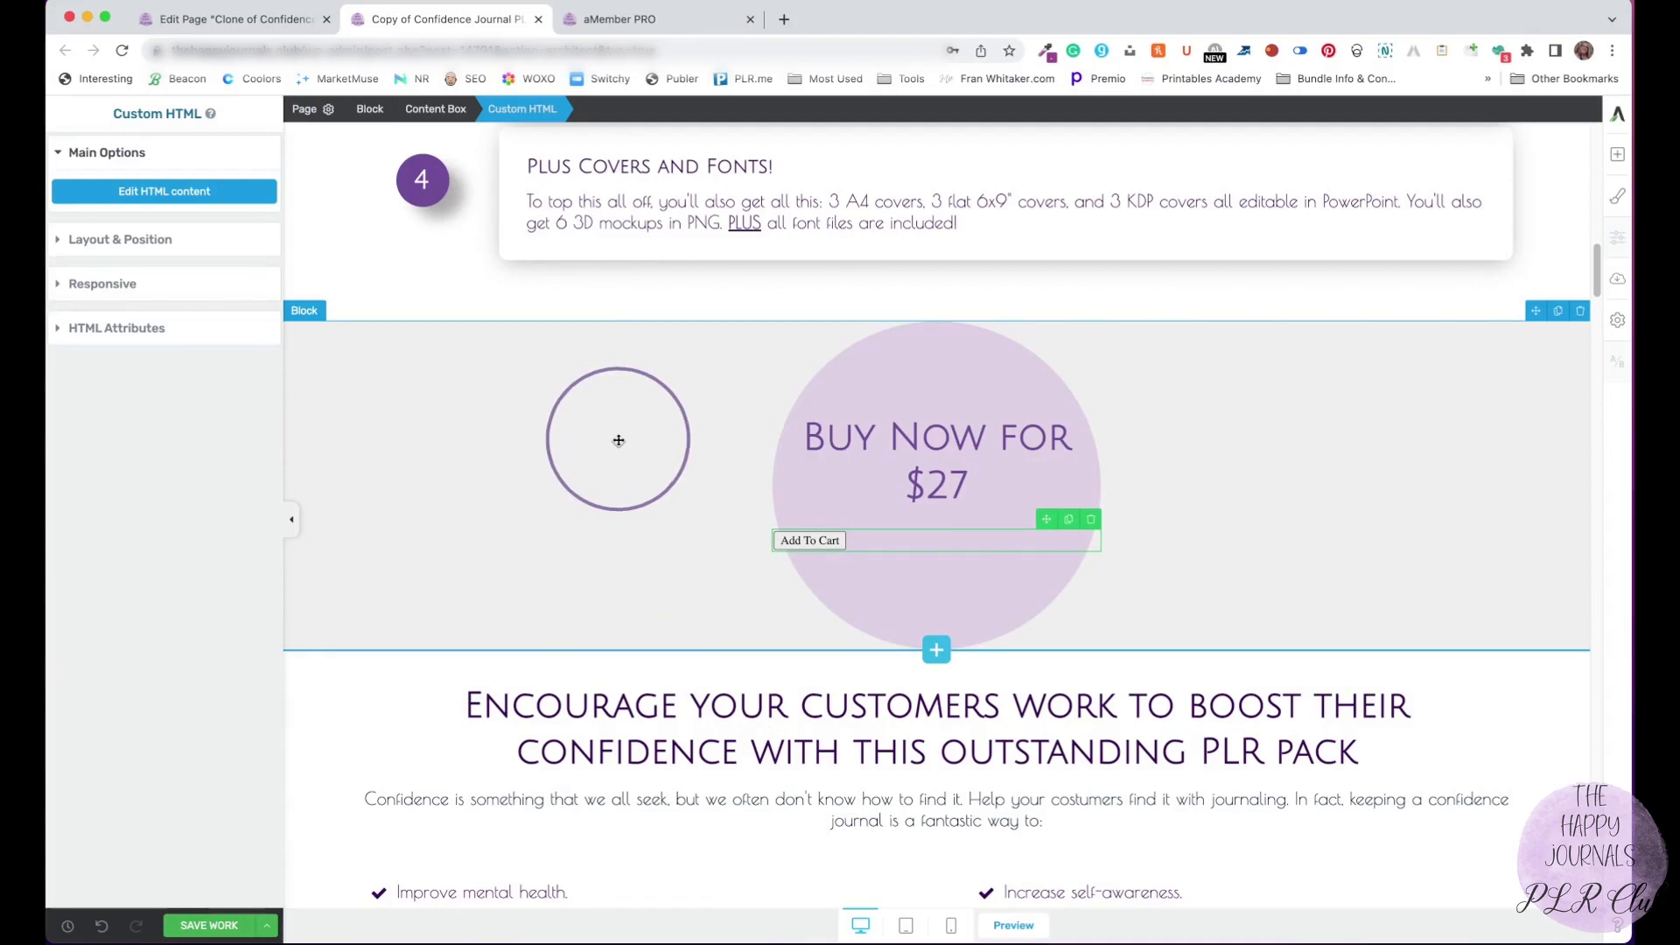
Examine how the inserted Add To Cart button looks within the sales page's surrounding sections.
click(327, 743)
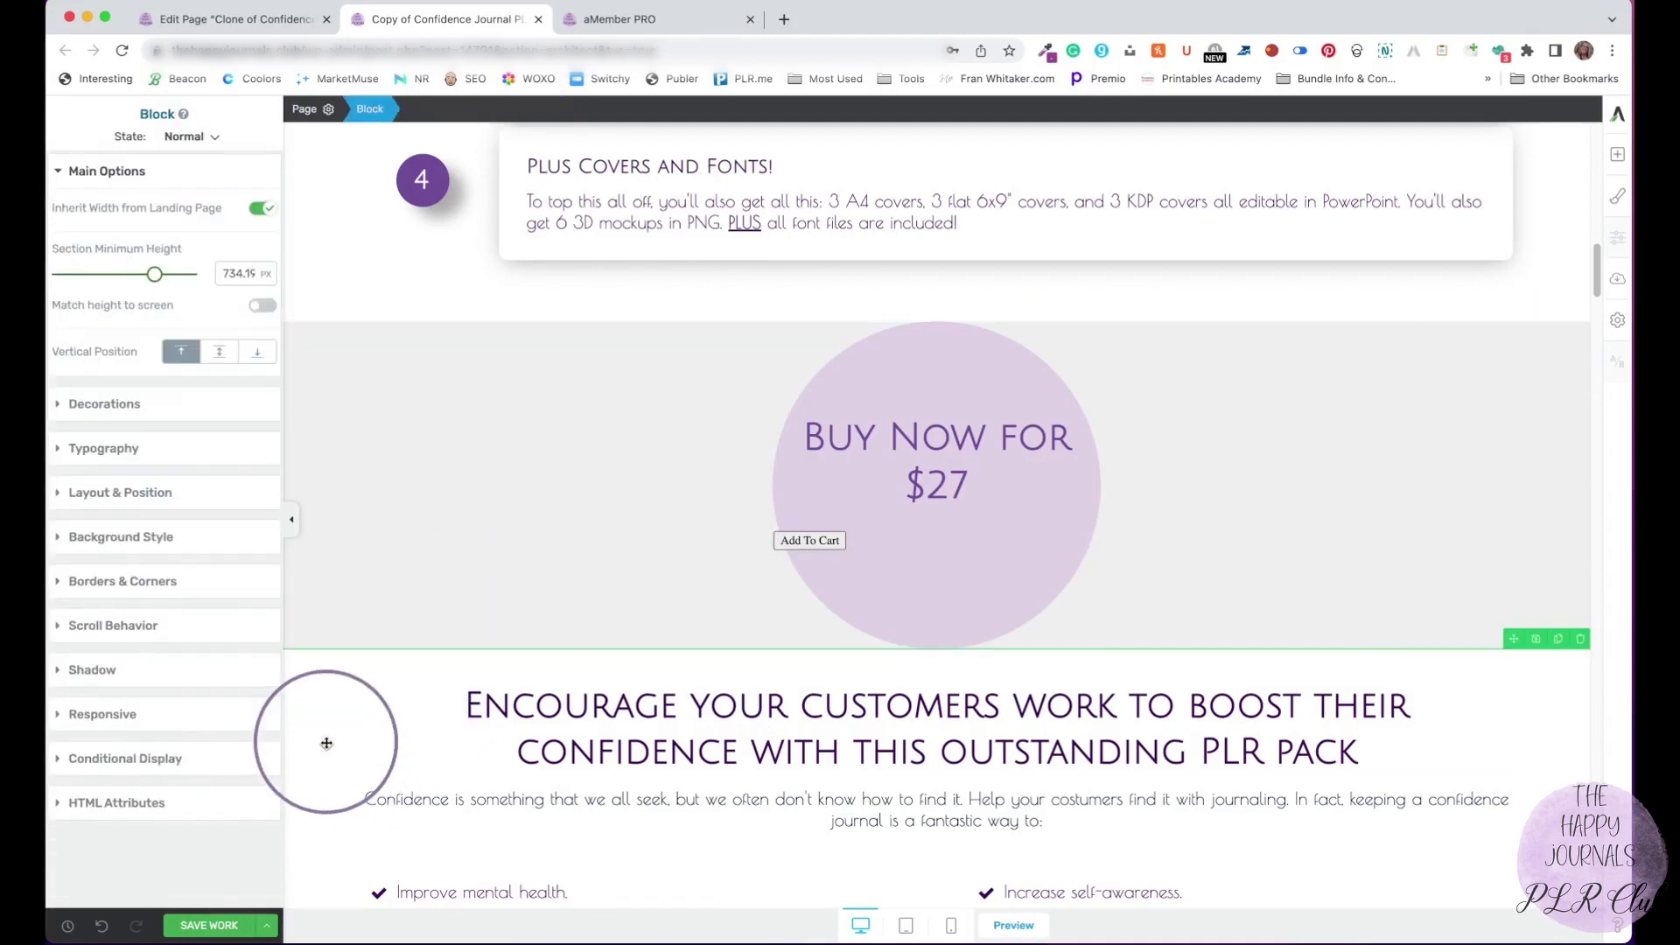
scroll(326, 743, down, 3)
scroll(326, 742, down, 4)
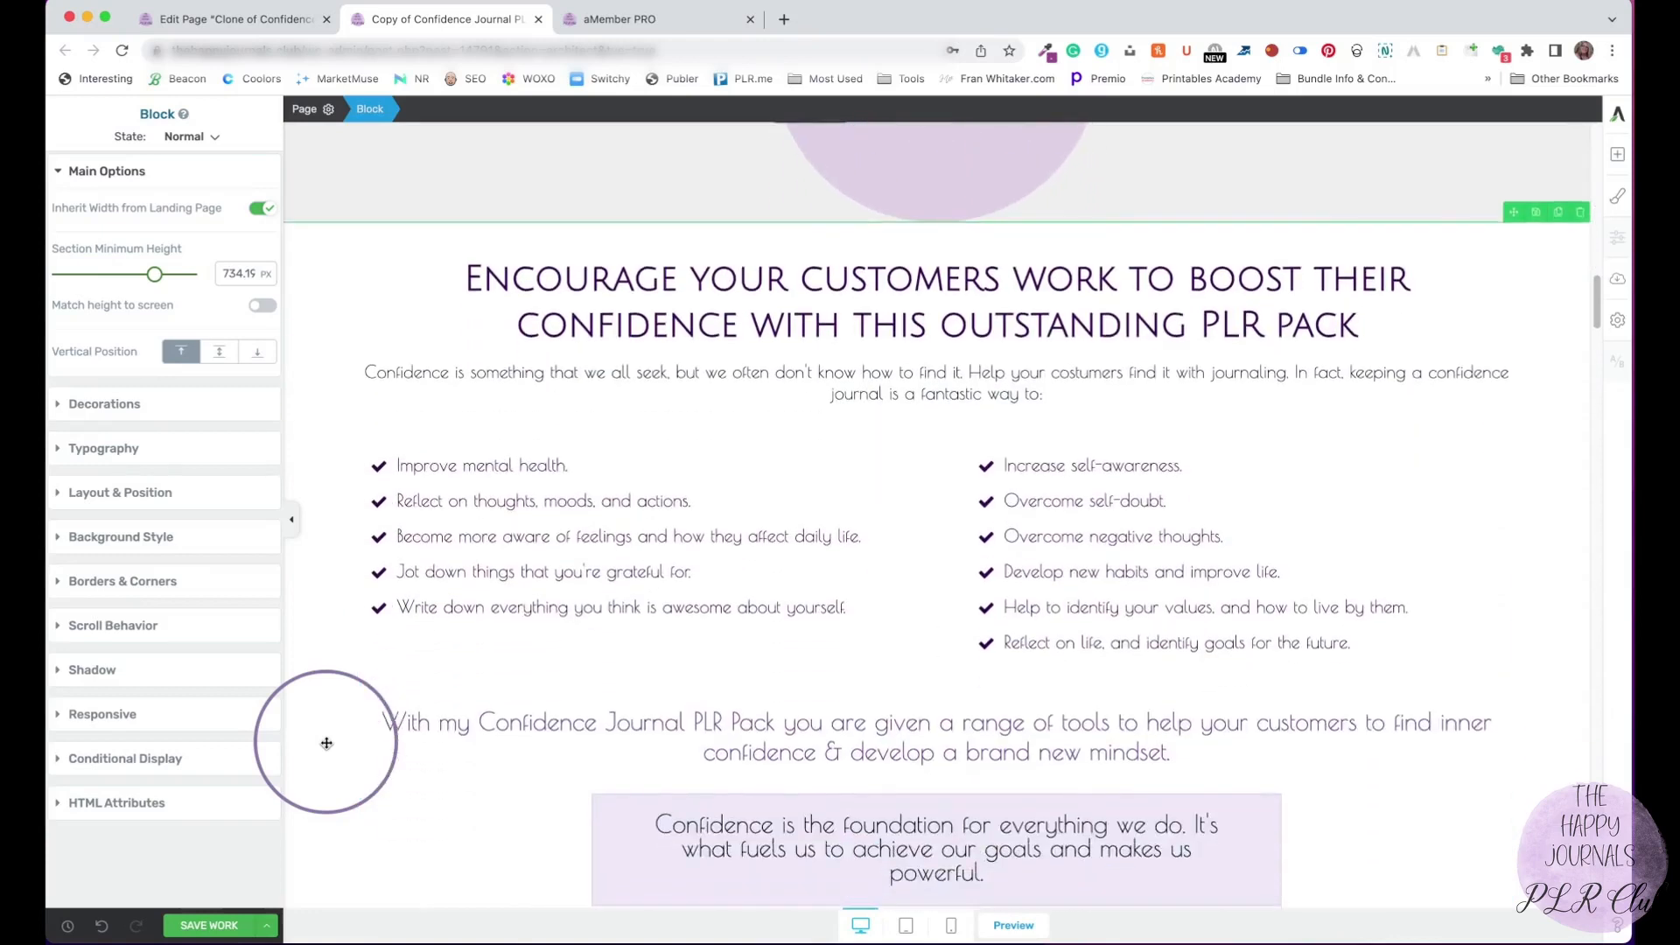
scroll(326, 743, up, 5)
scroll(327, 743, up, 2)
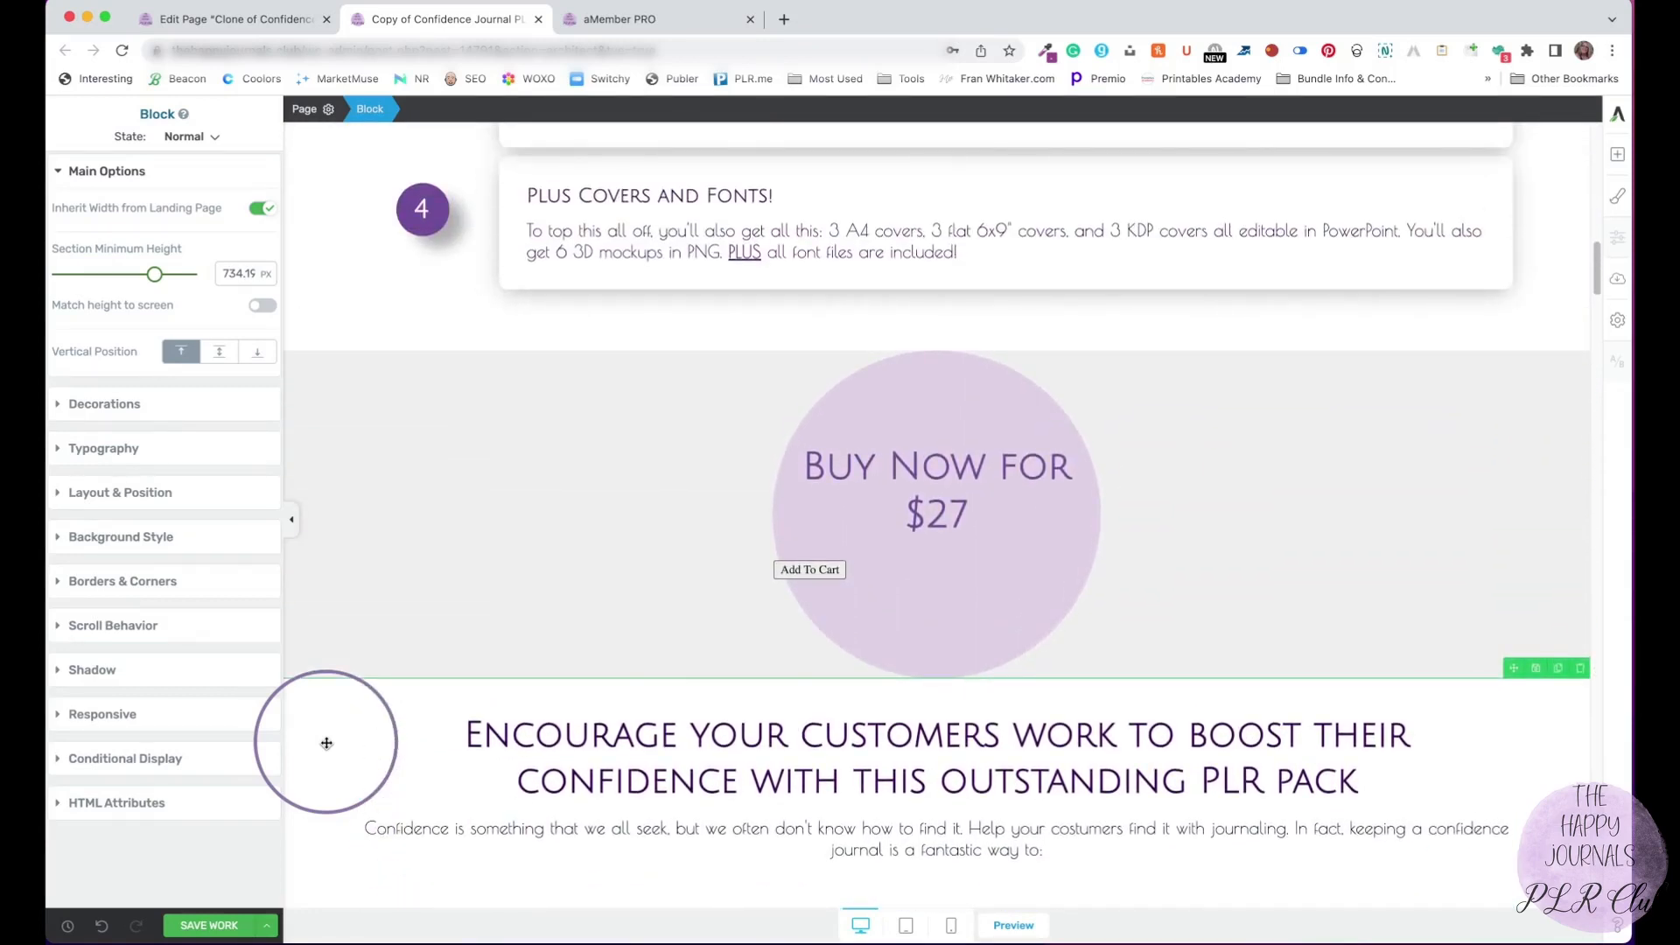
scroll(327, 743, up, 4)
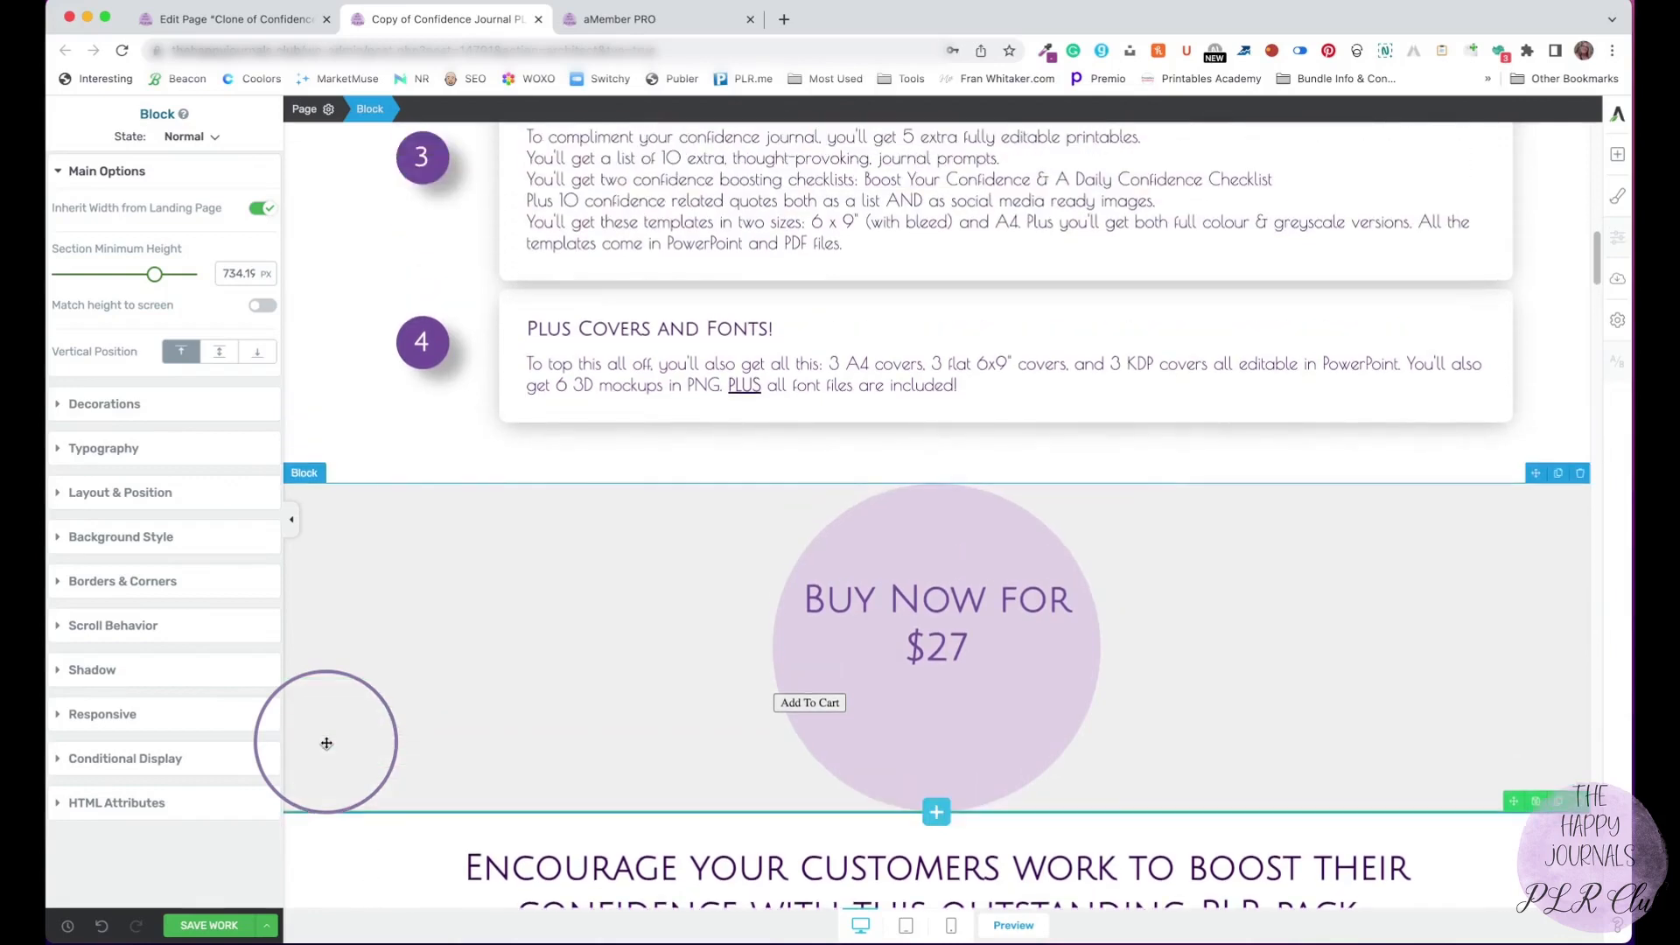
scroll(326, 743, up, 2)
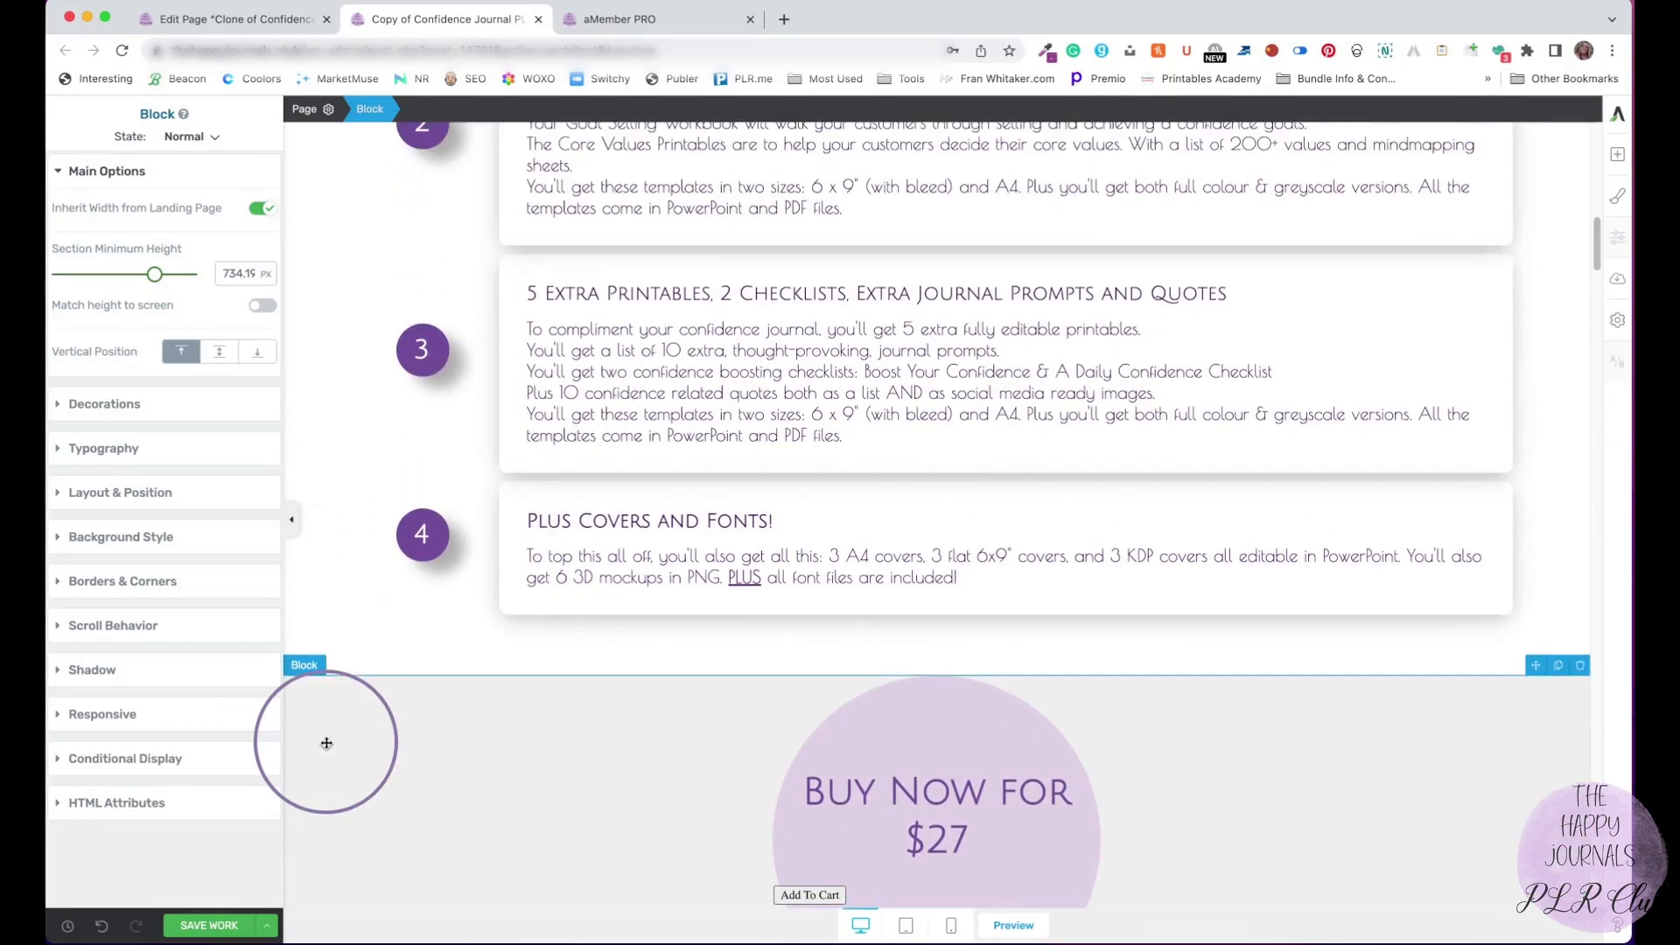
scroll(326, 743, down, 1)
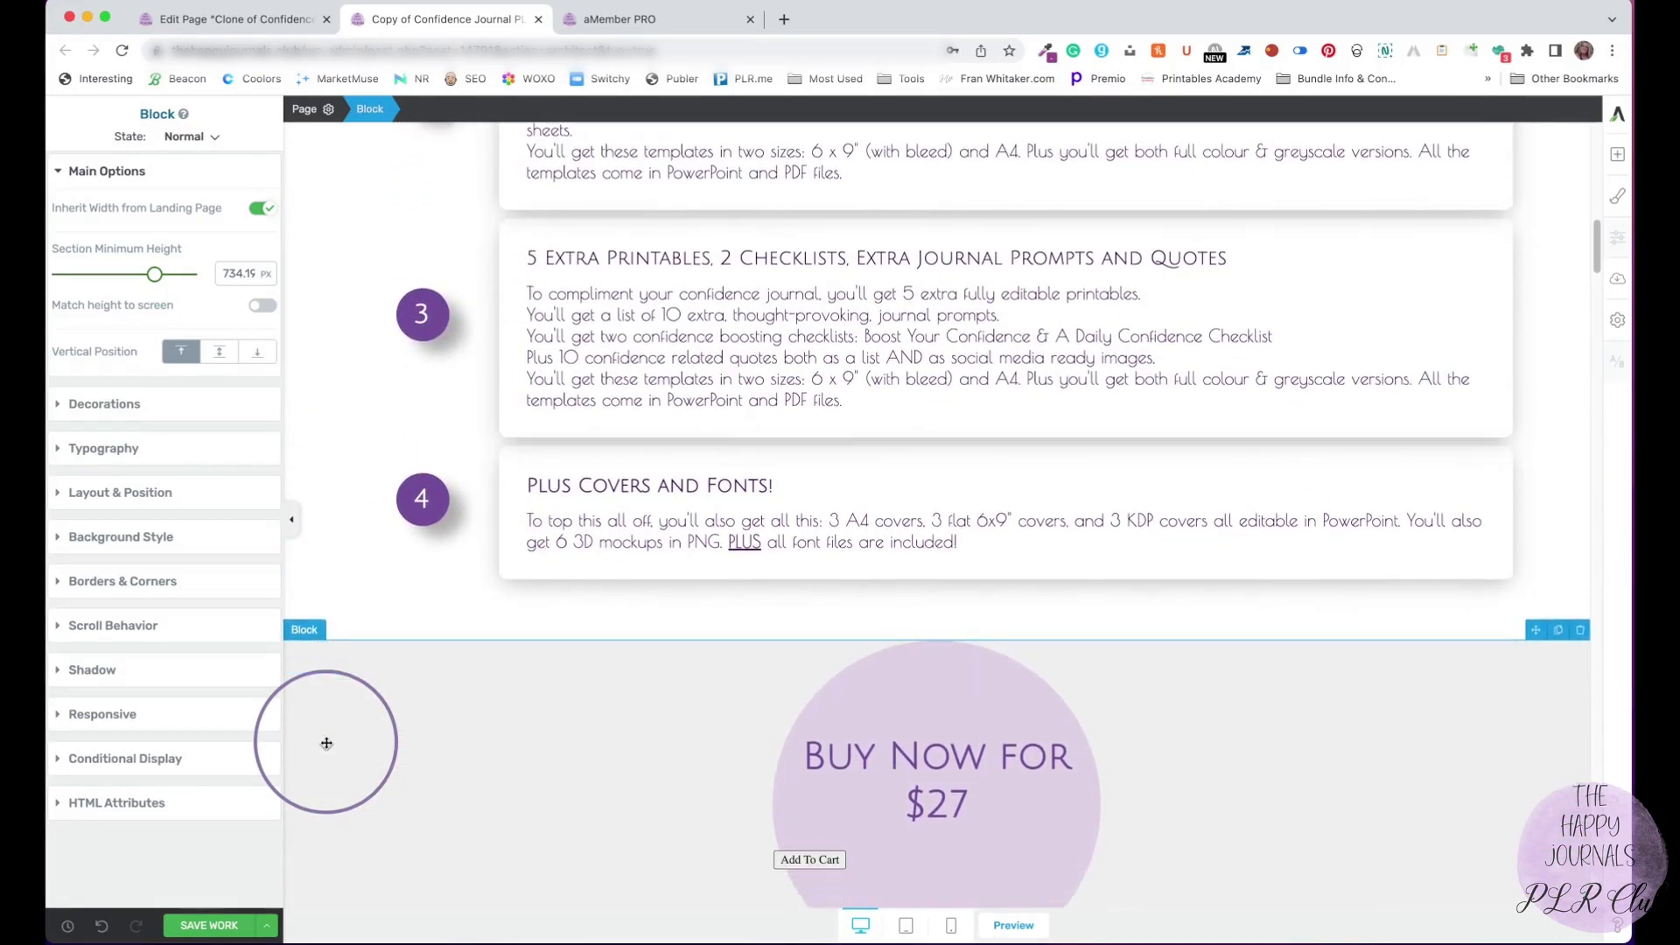
scroll(326, 743, down, 3)
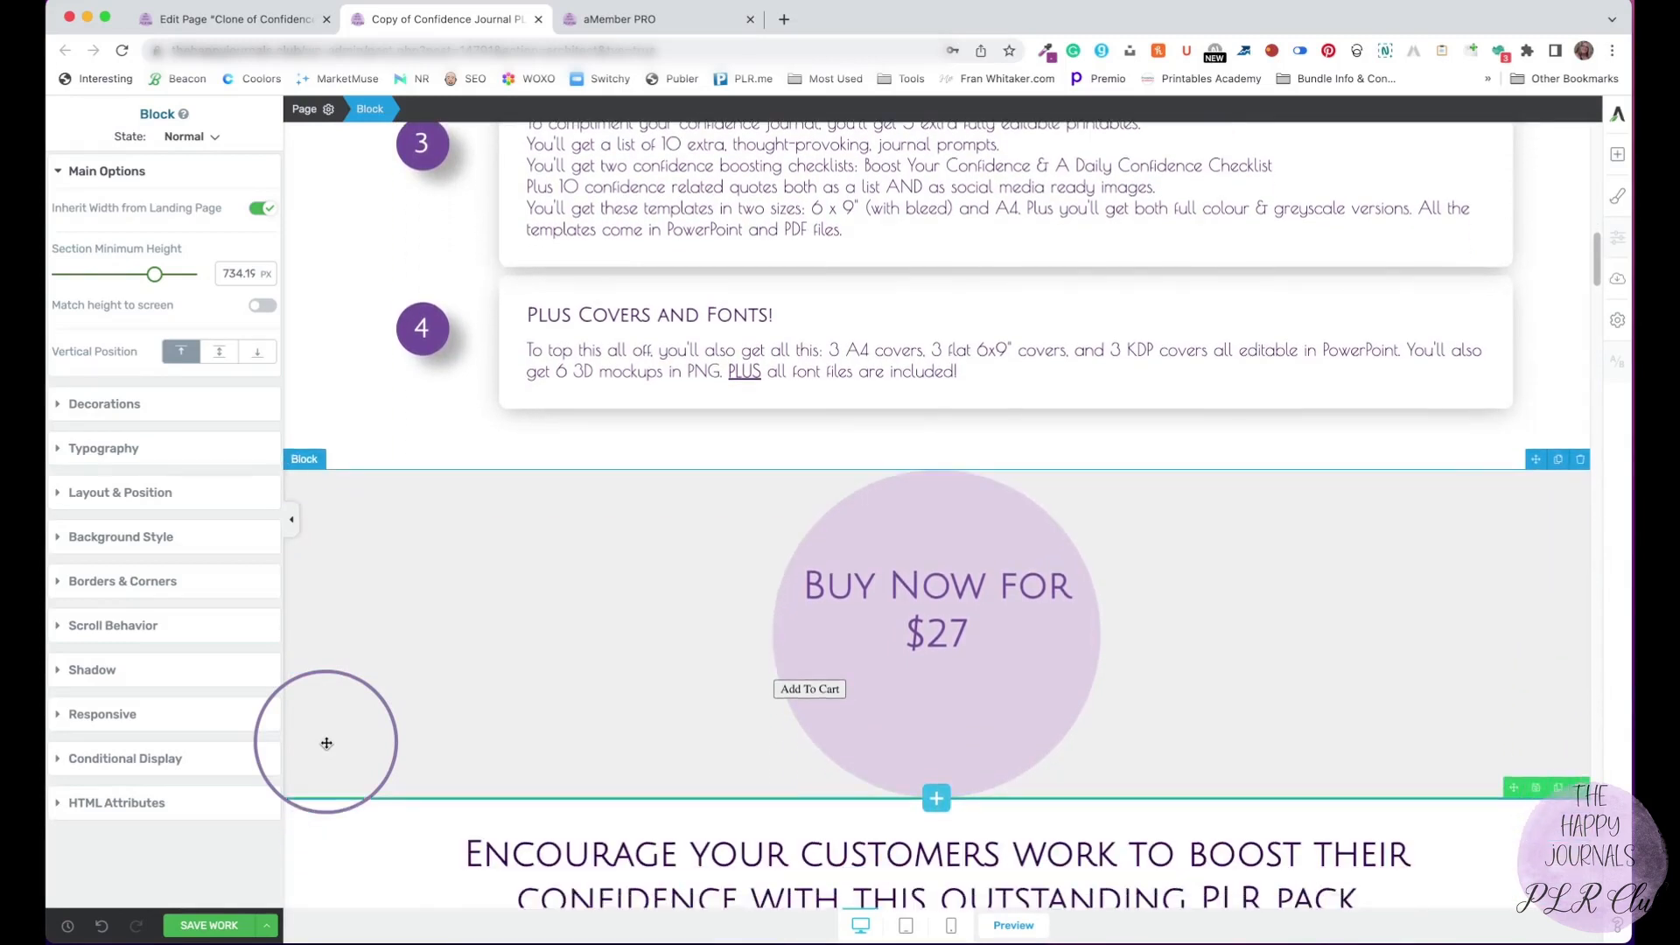
scroll(327, 743, down, 4)
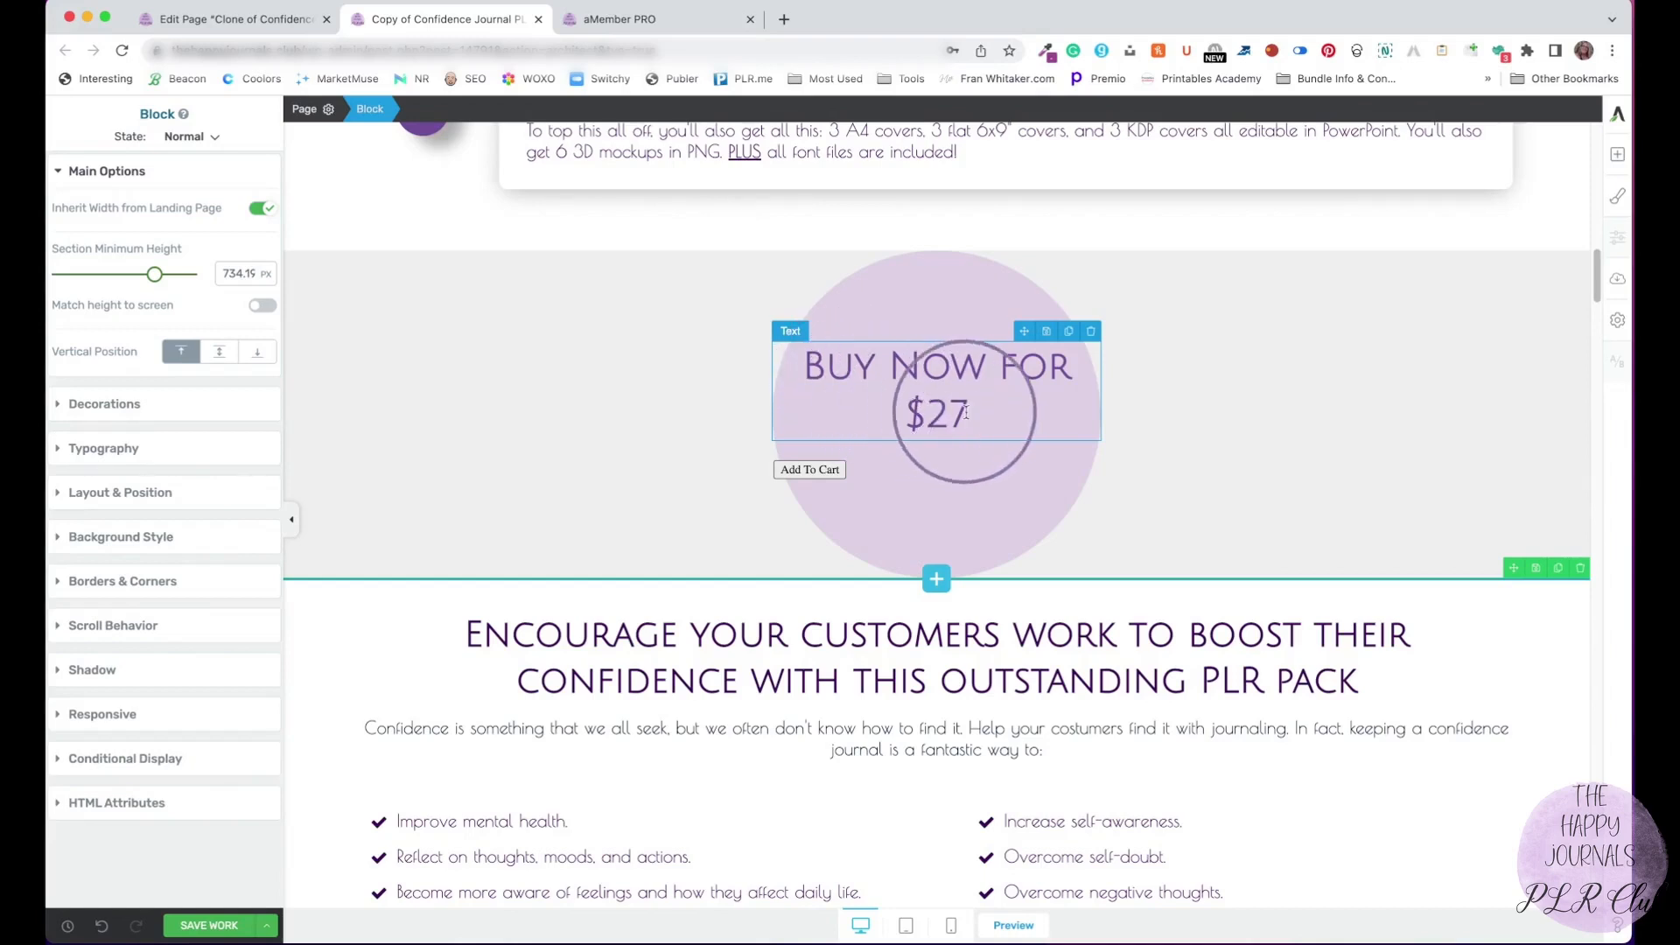
Replace the plain Add To Cart HTML element with a Button element under the $27 price.
click(1091, 448)
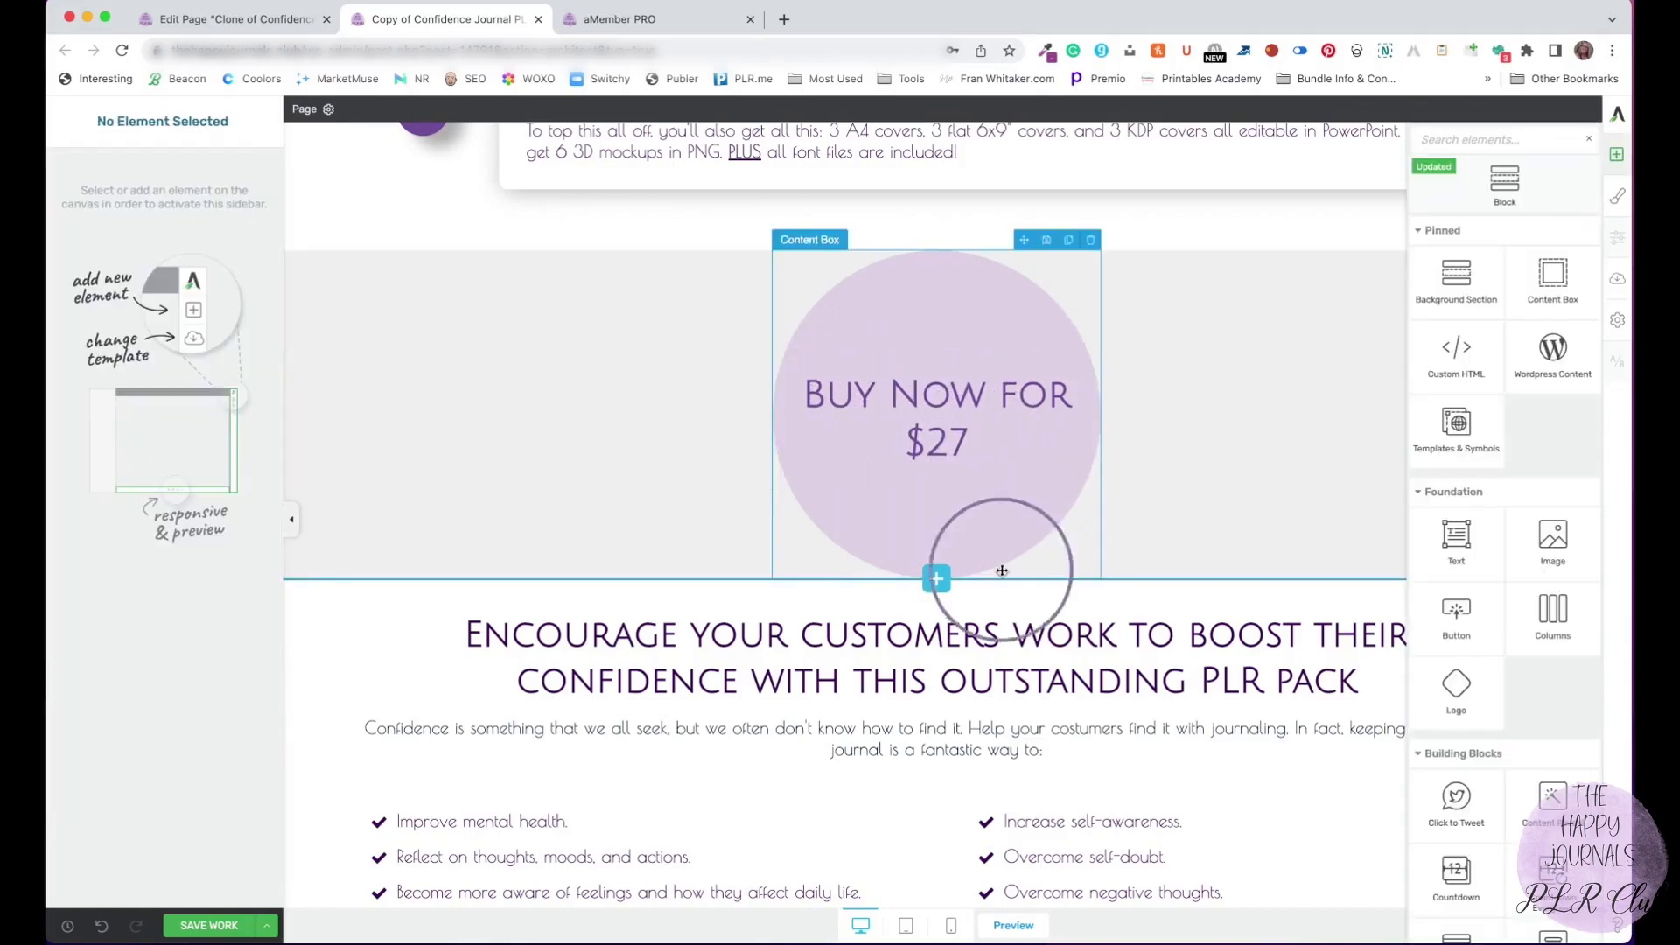
drag(1438, 644, 932, 465)
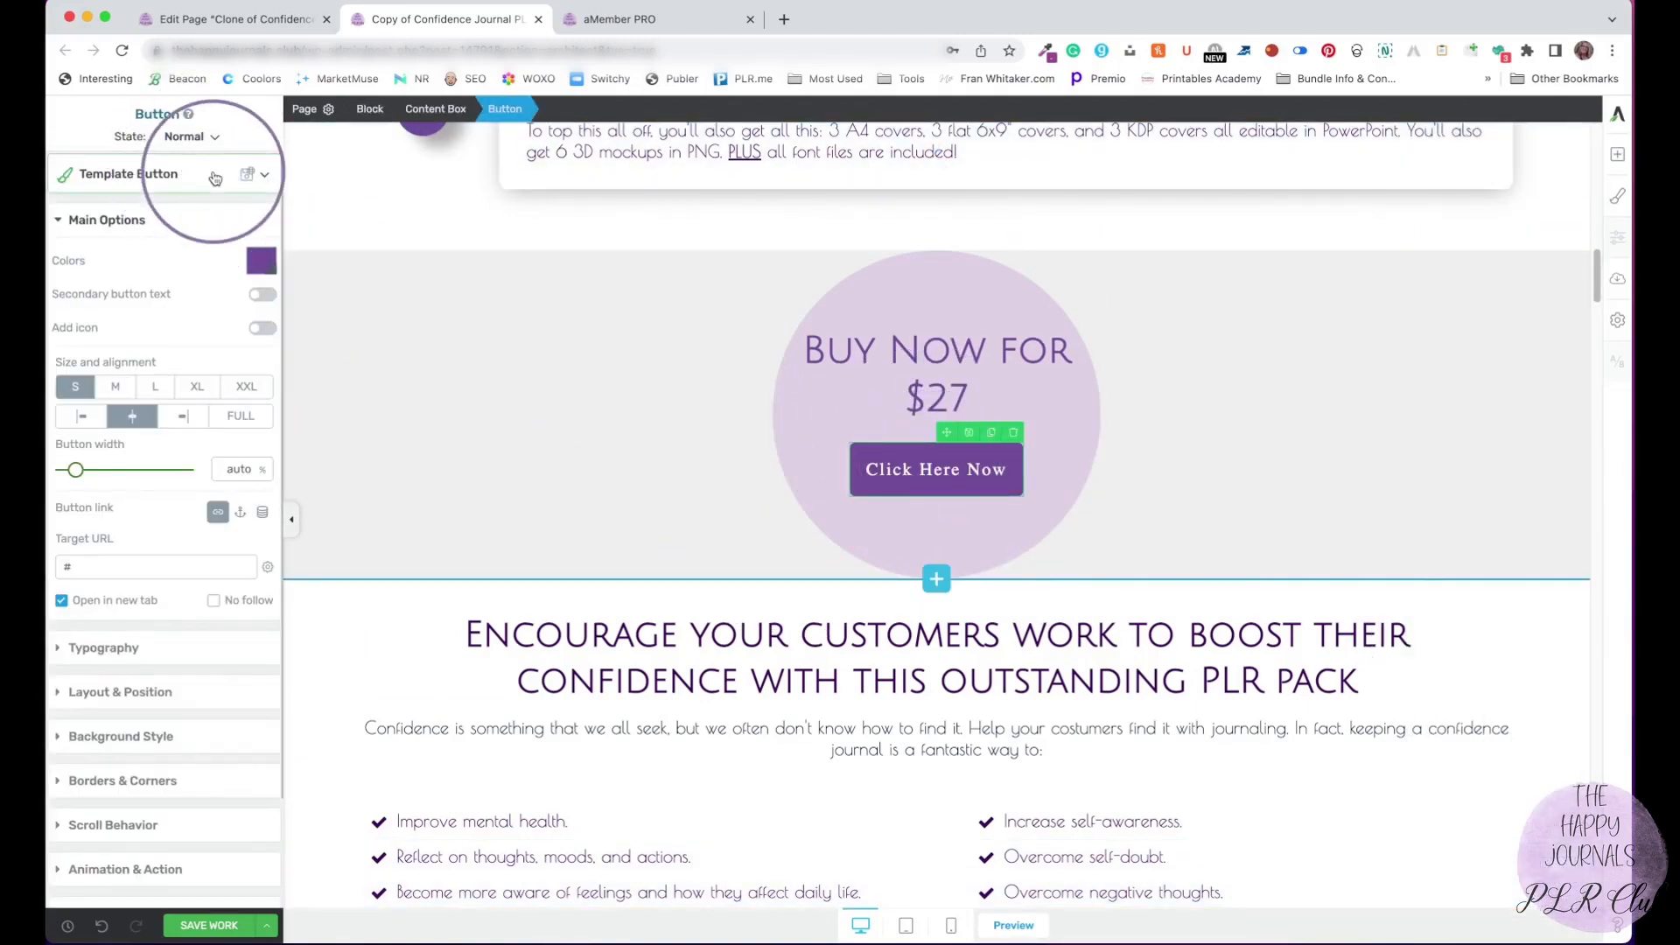
Apply the saved Product button style to the new button and select its target URL for editing.
click(214, 179)
click(221, 203)
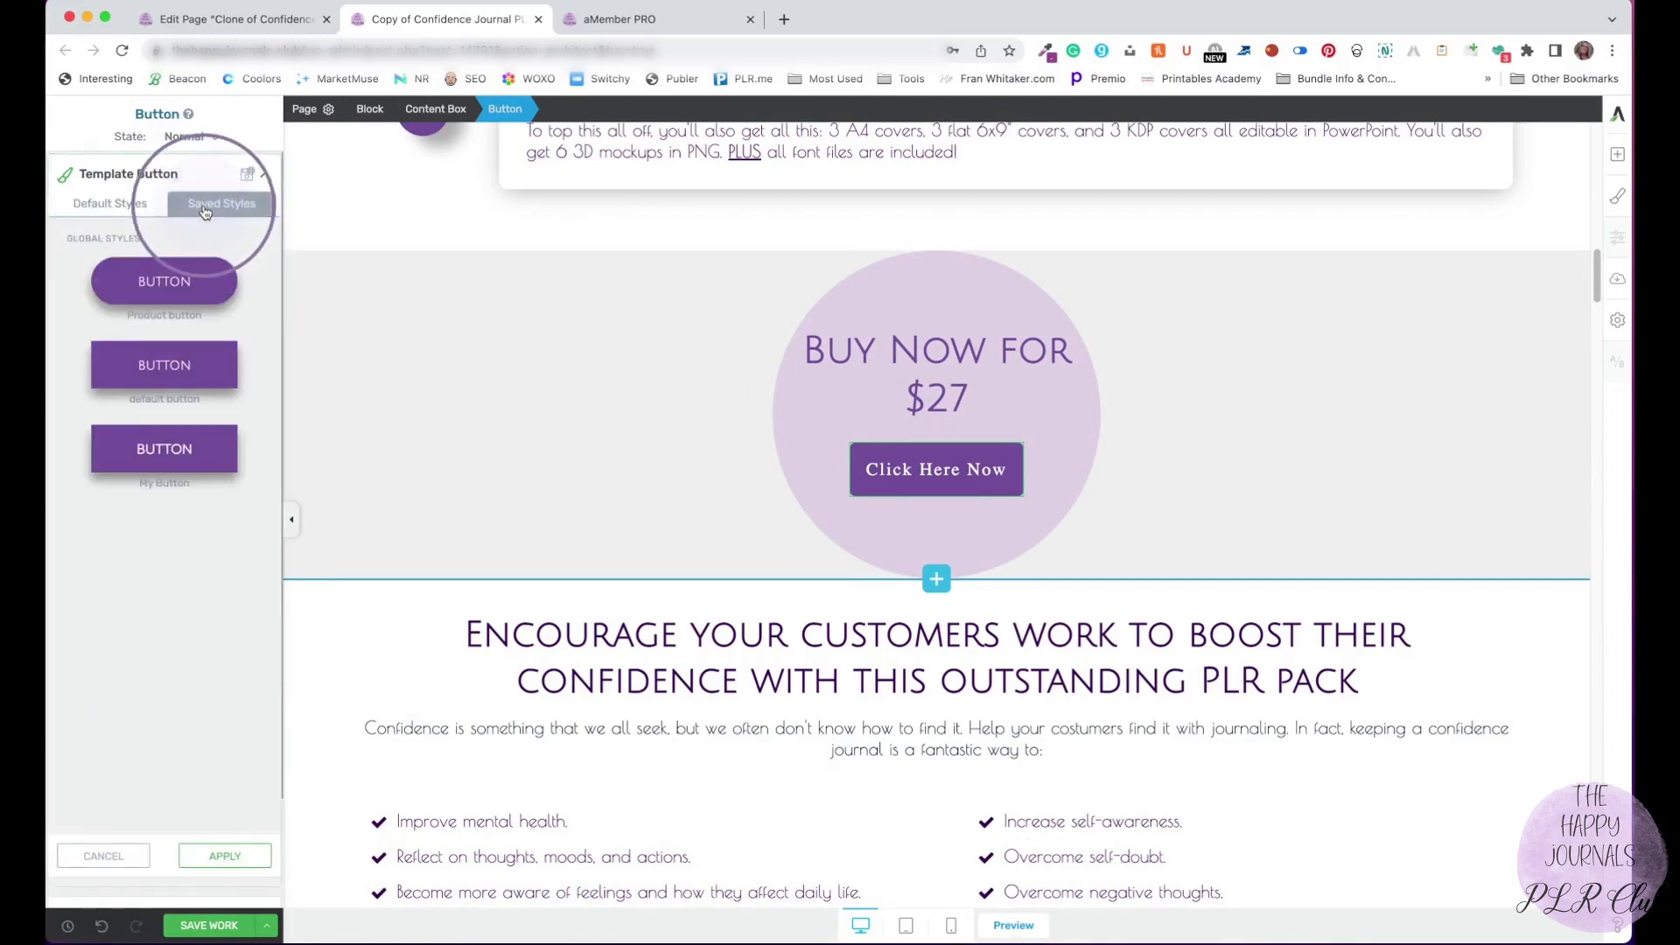
click(131, 290)
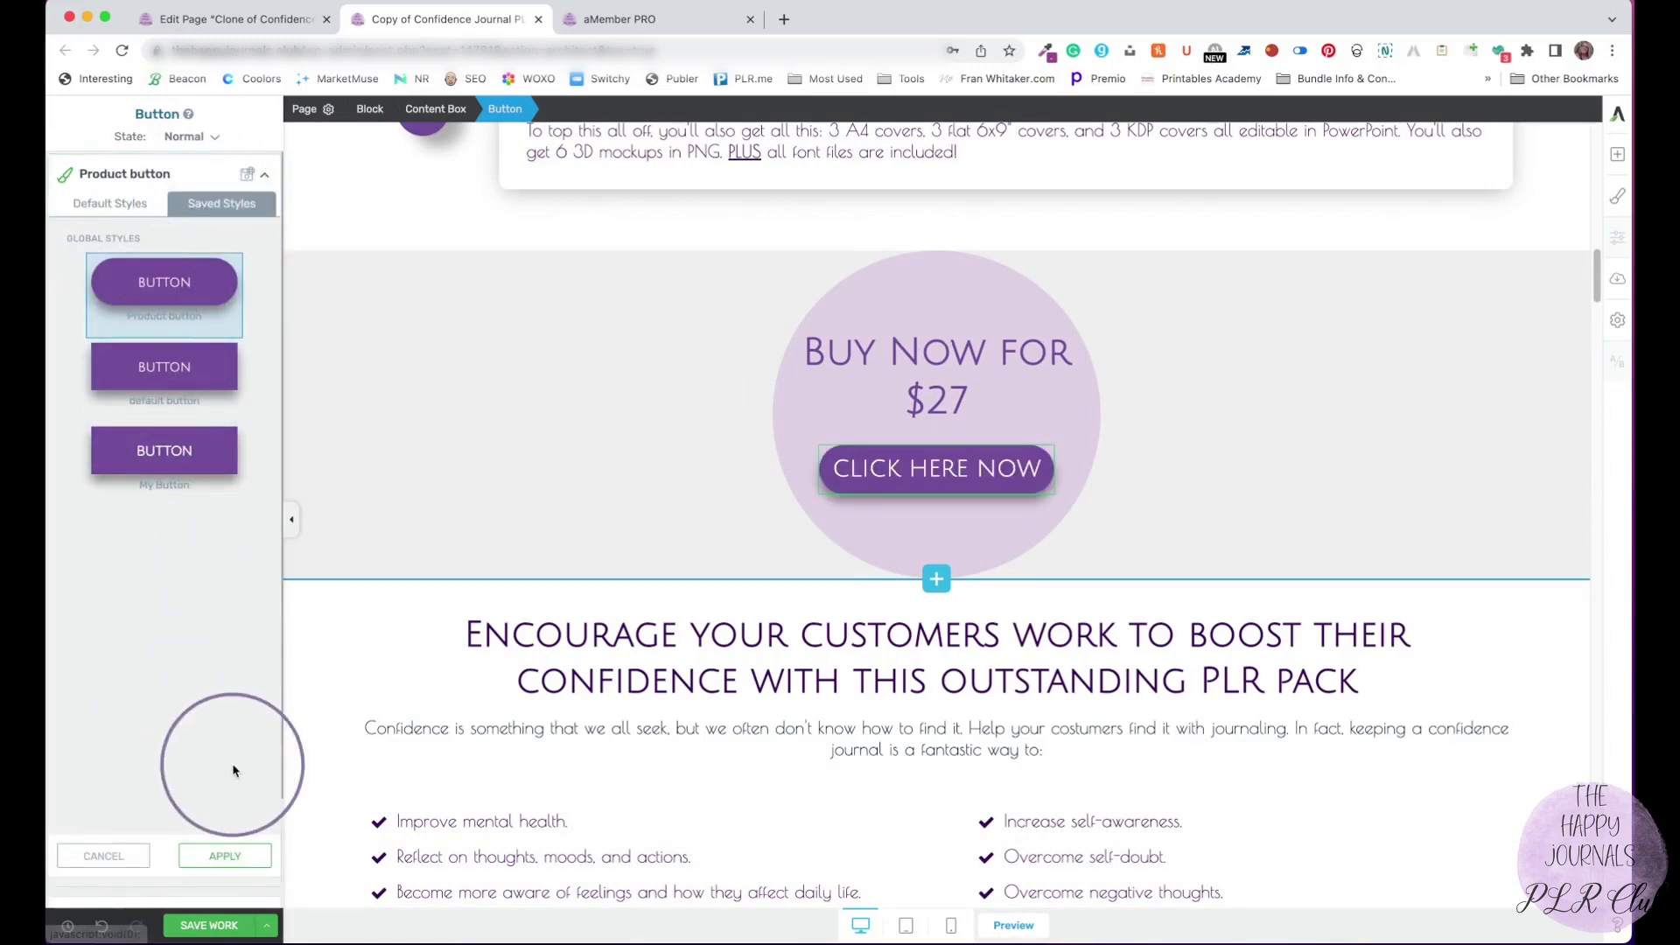
click(225, 855)
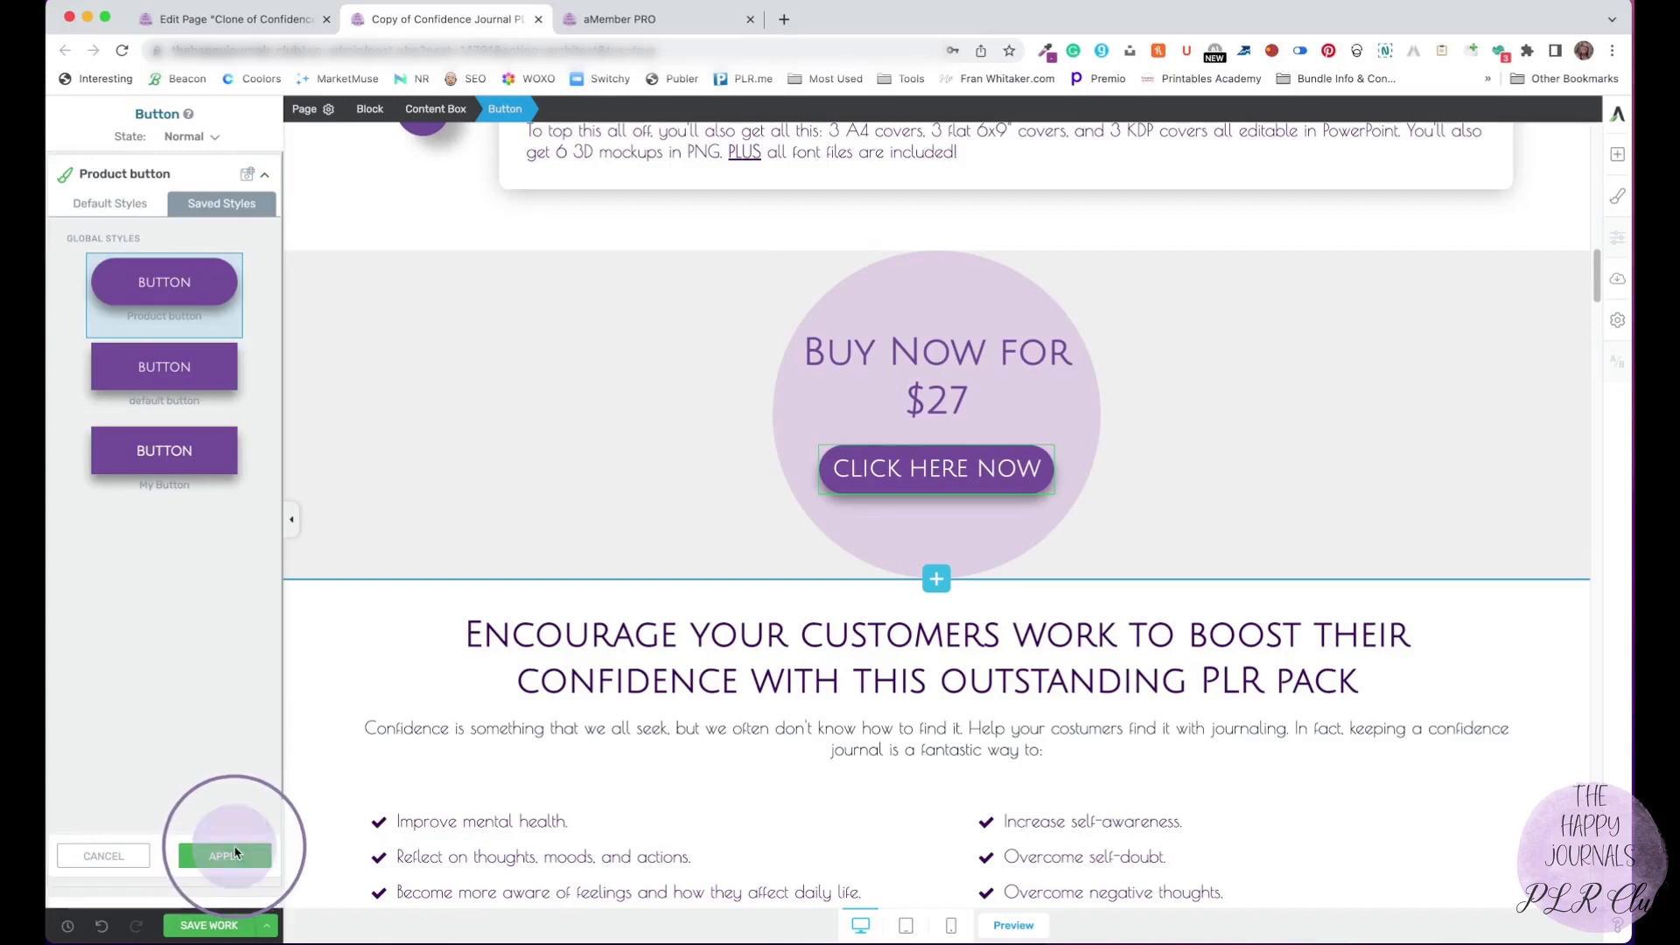
double_click(121, 651)
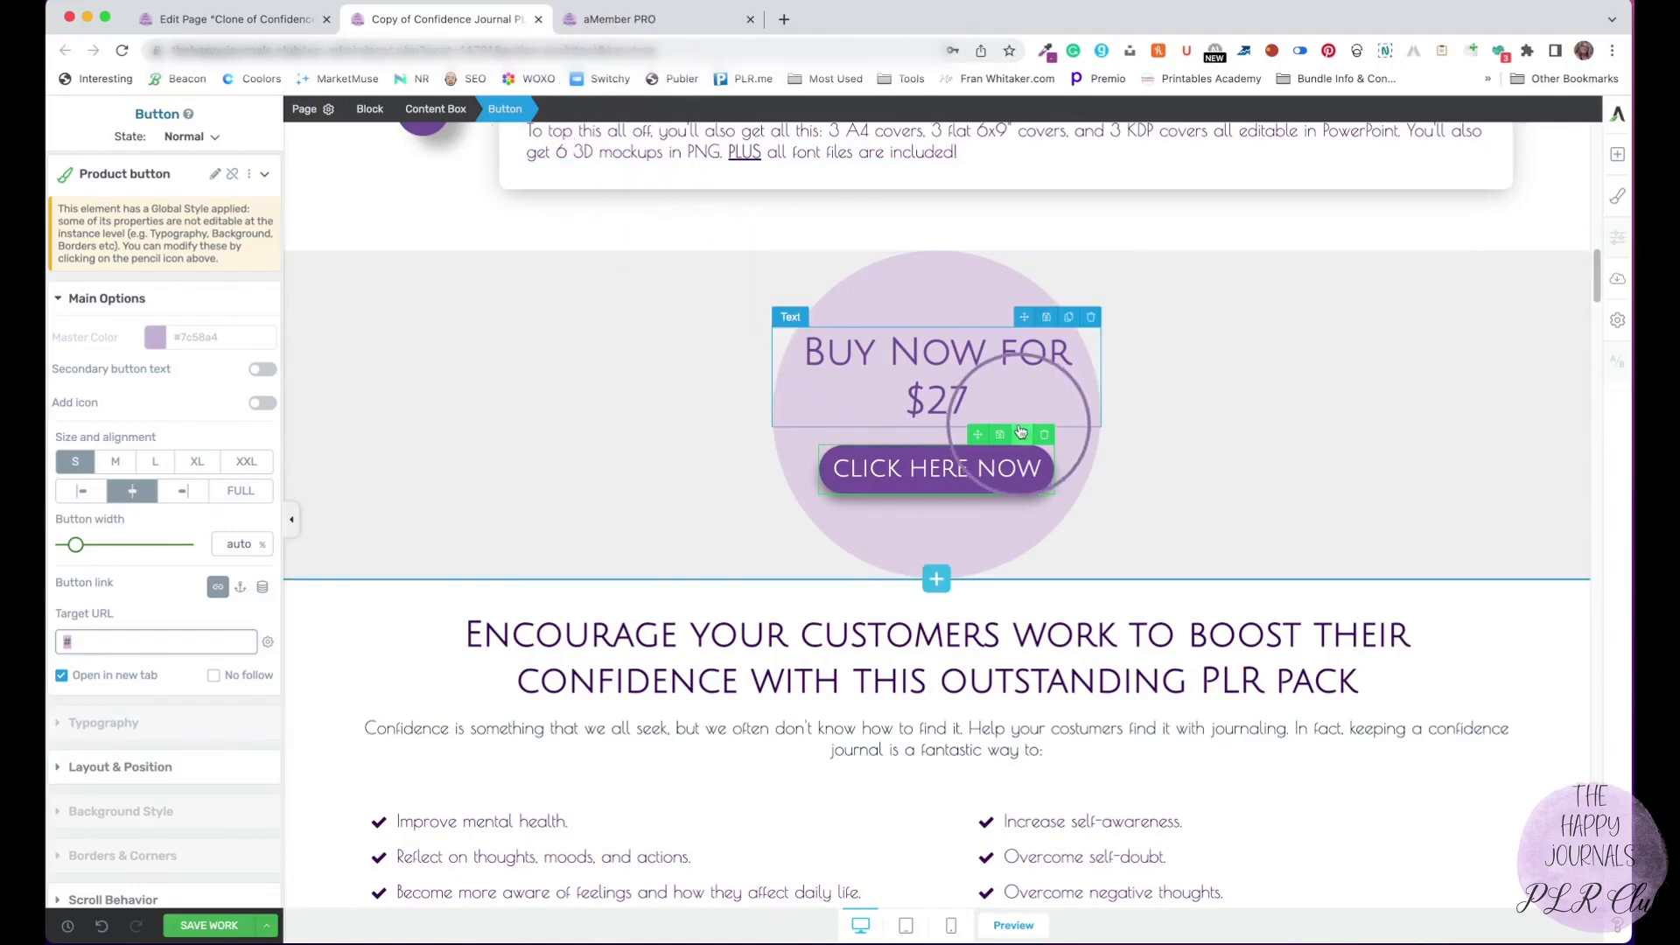
Switch to the aMember admin and start a new signup form in the Forms Editor.
click(606, 19)
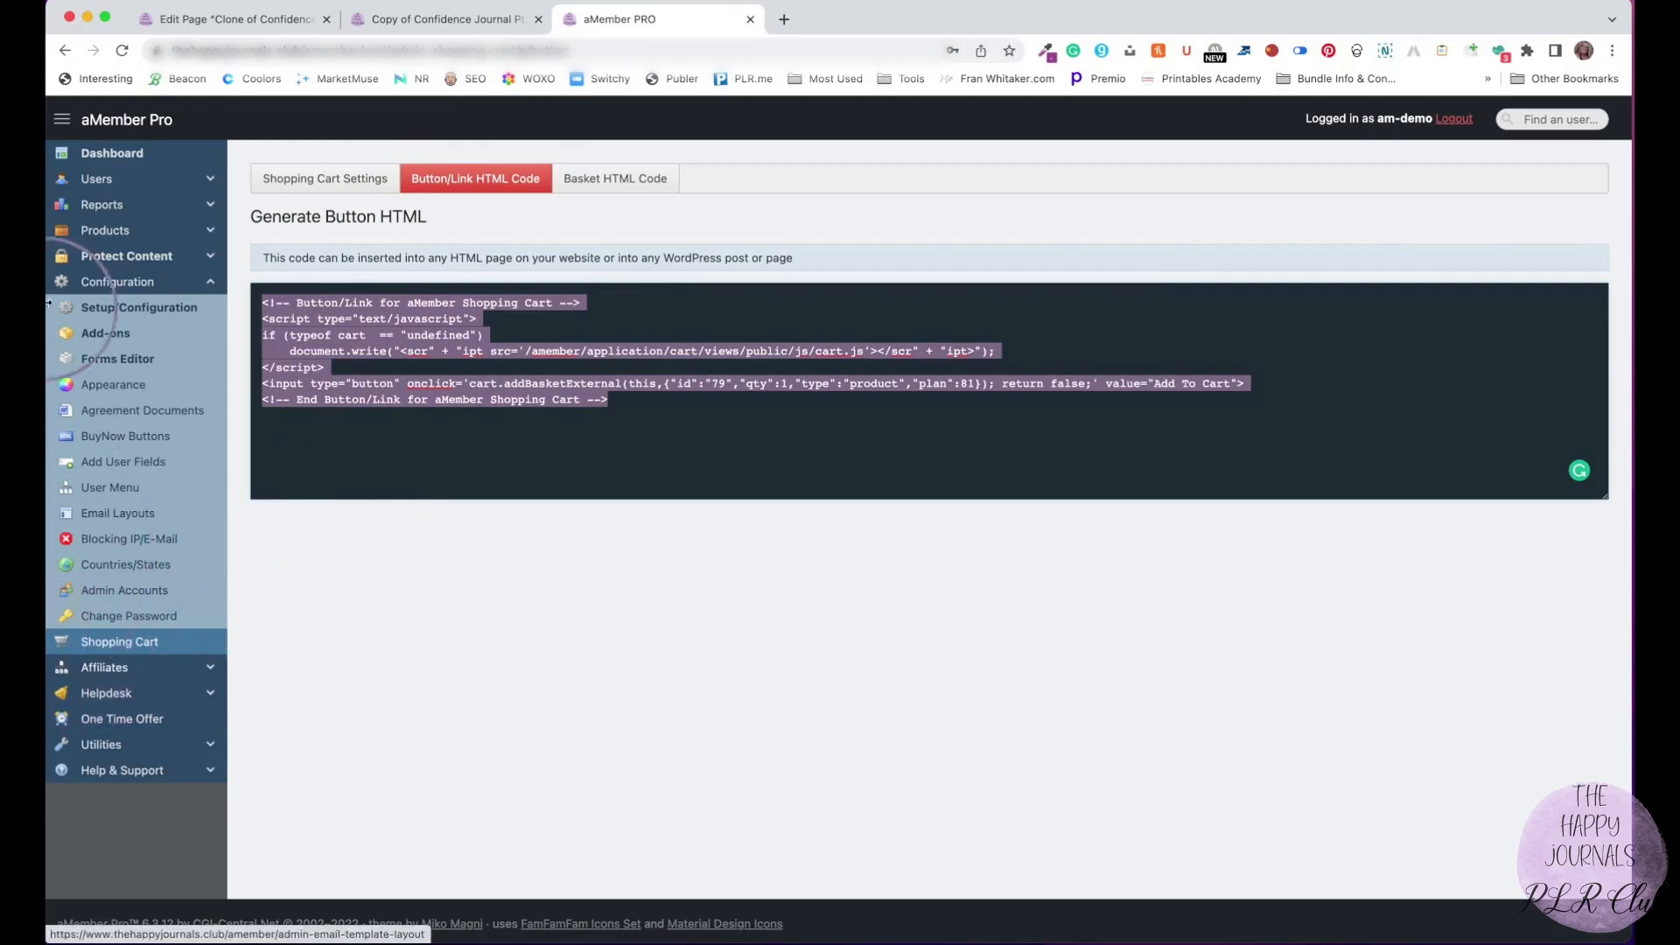
click(94, 364)
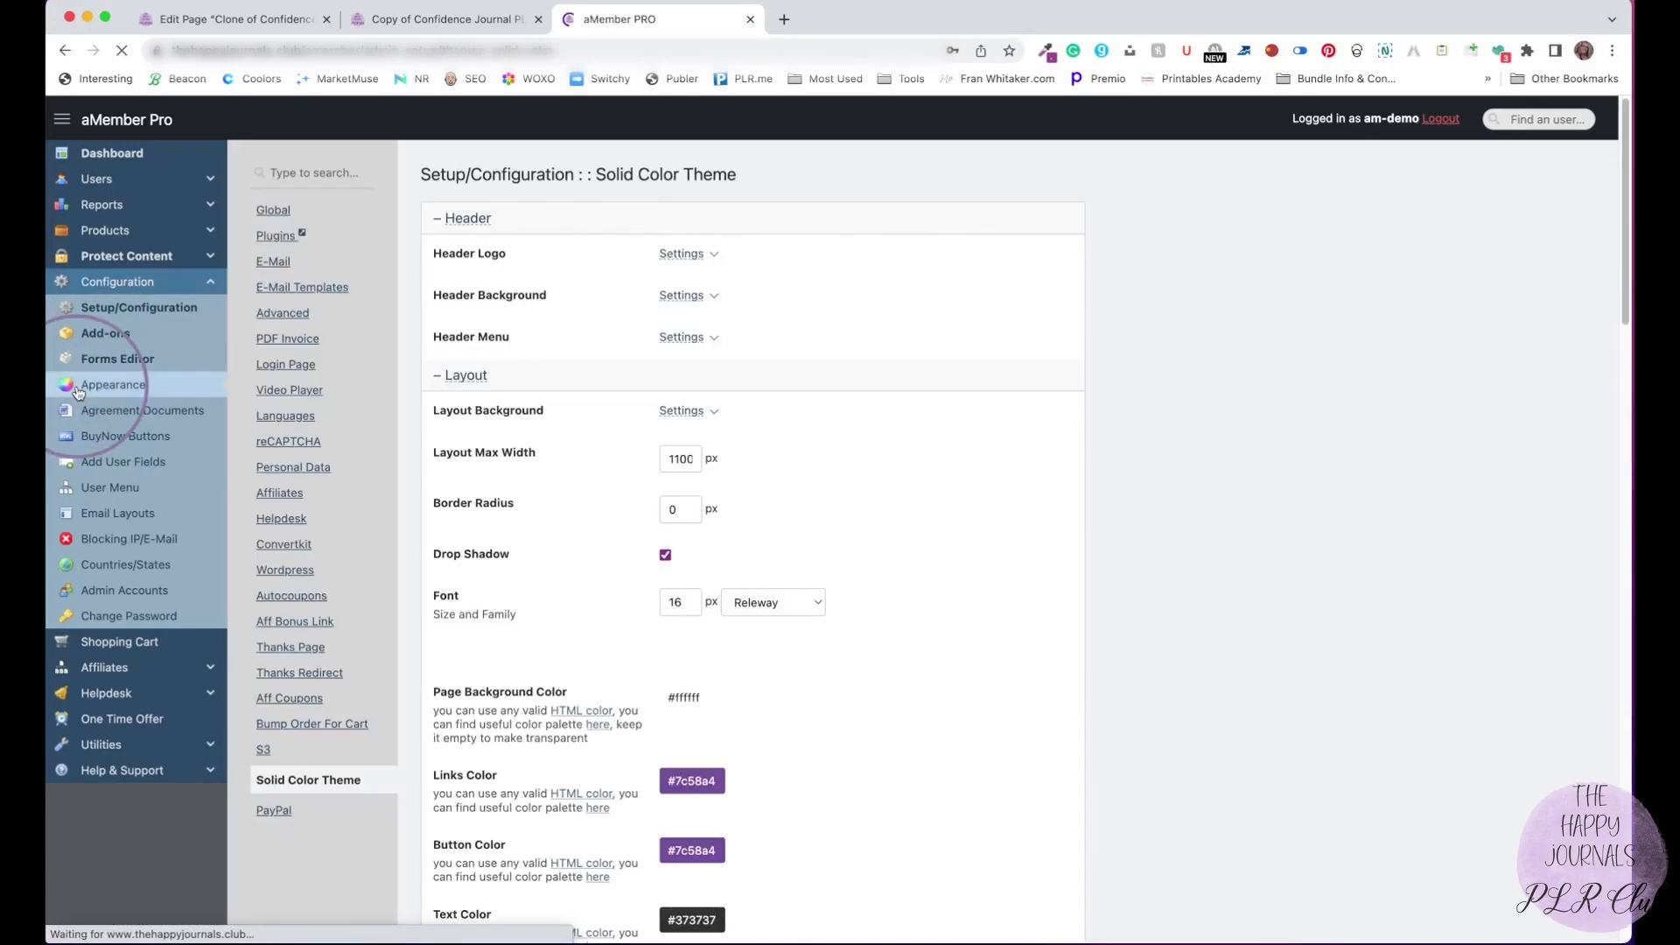
click(117, 364)
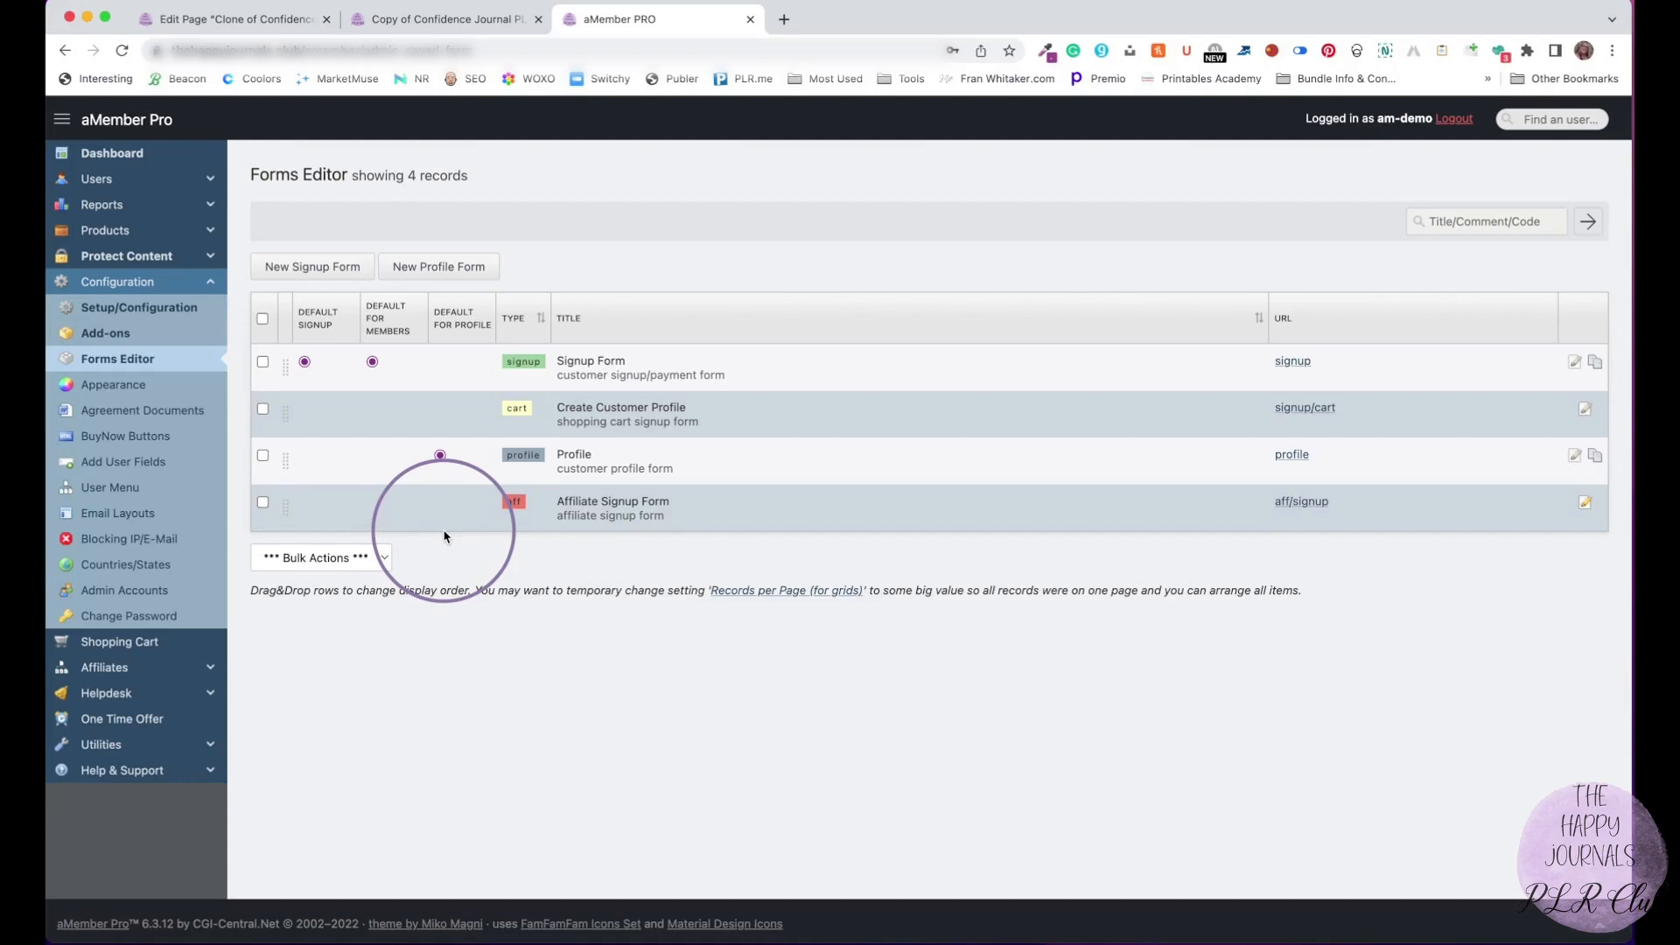
click(299, 274)
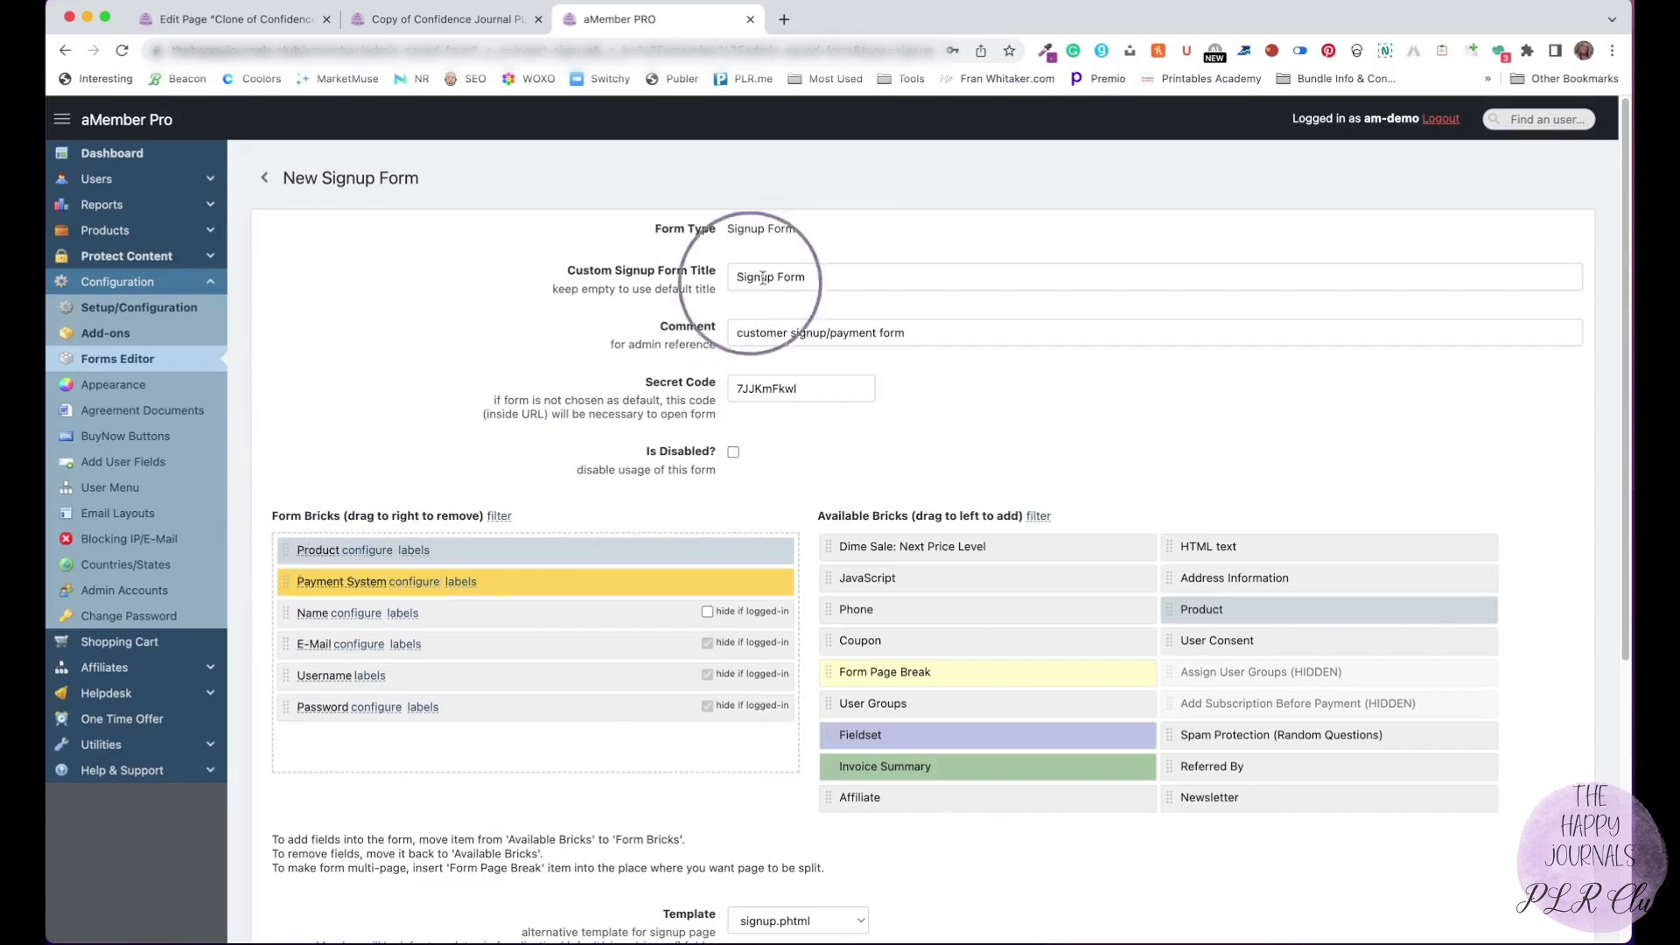
Set the custom signup form title to "Buy it".
triple_click(792, 273)
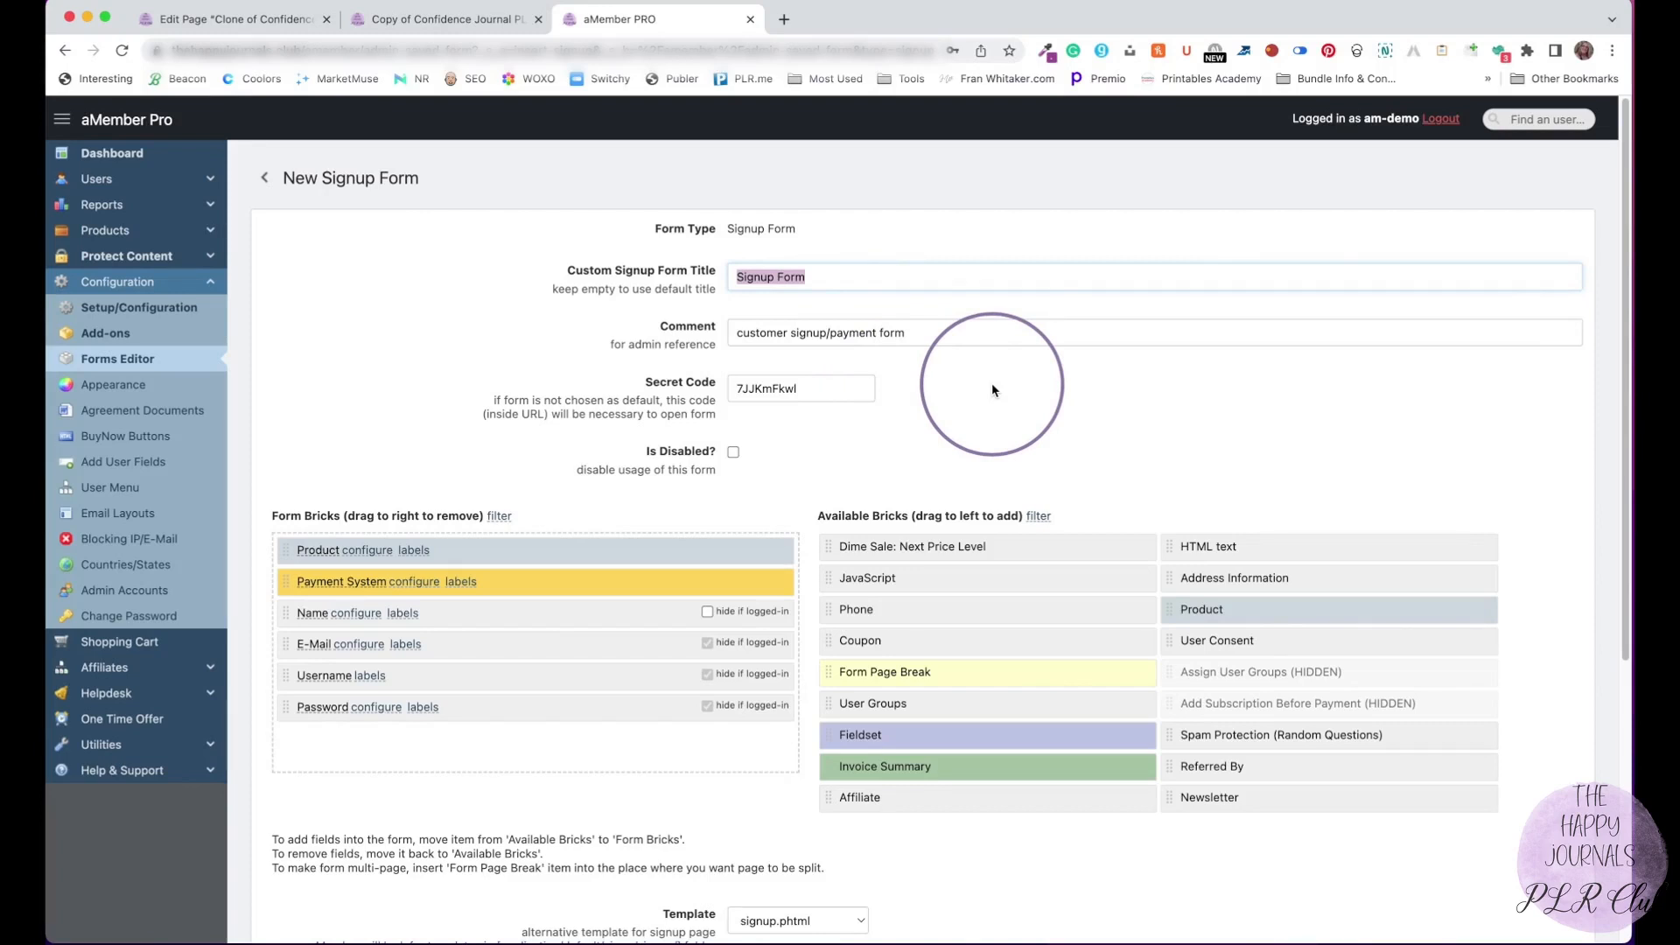
key(shift)
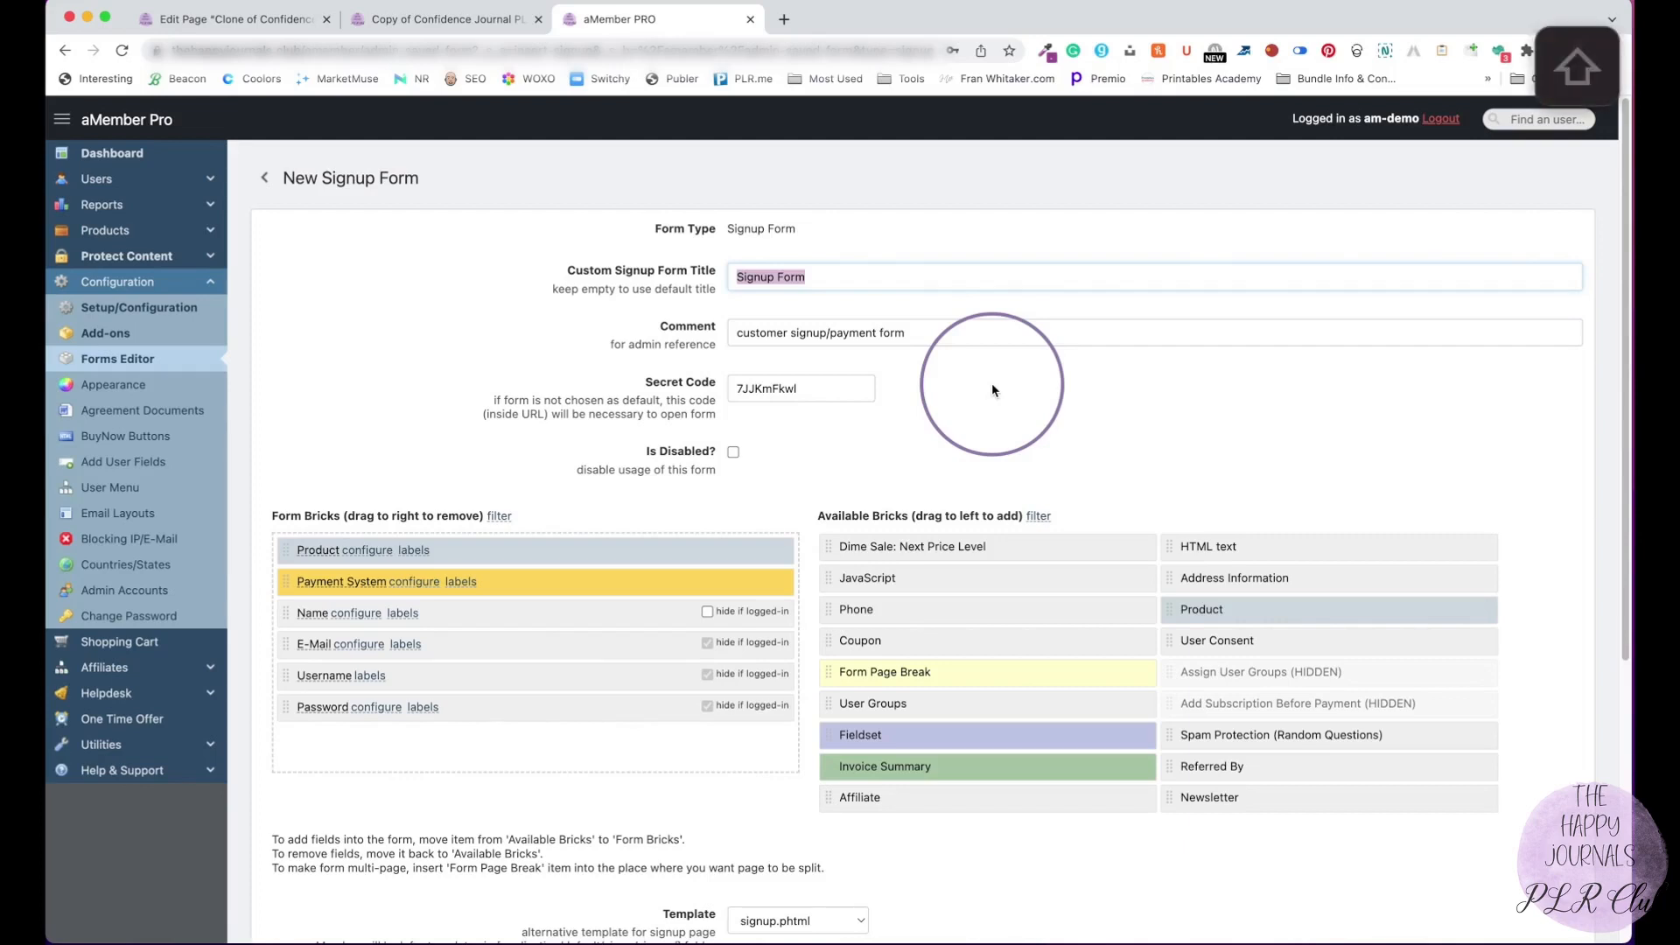
text(Buy it)
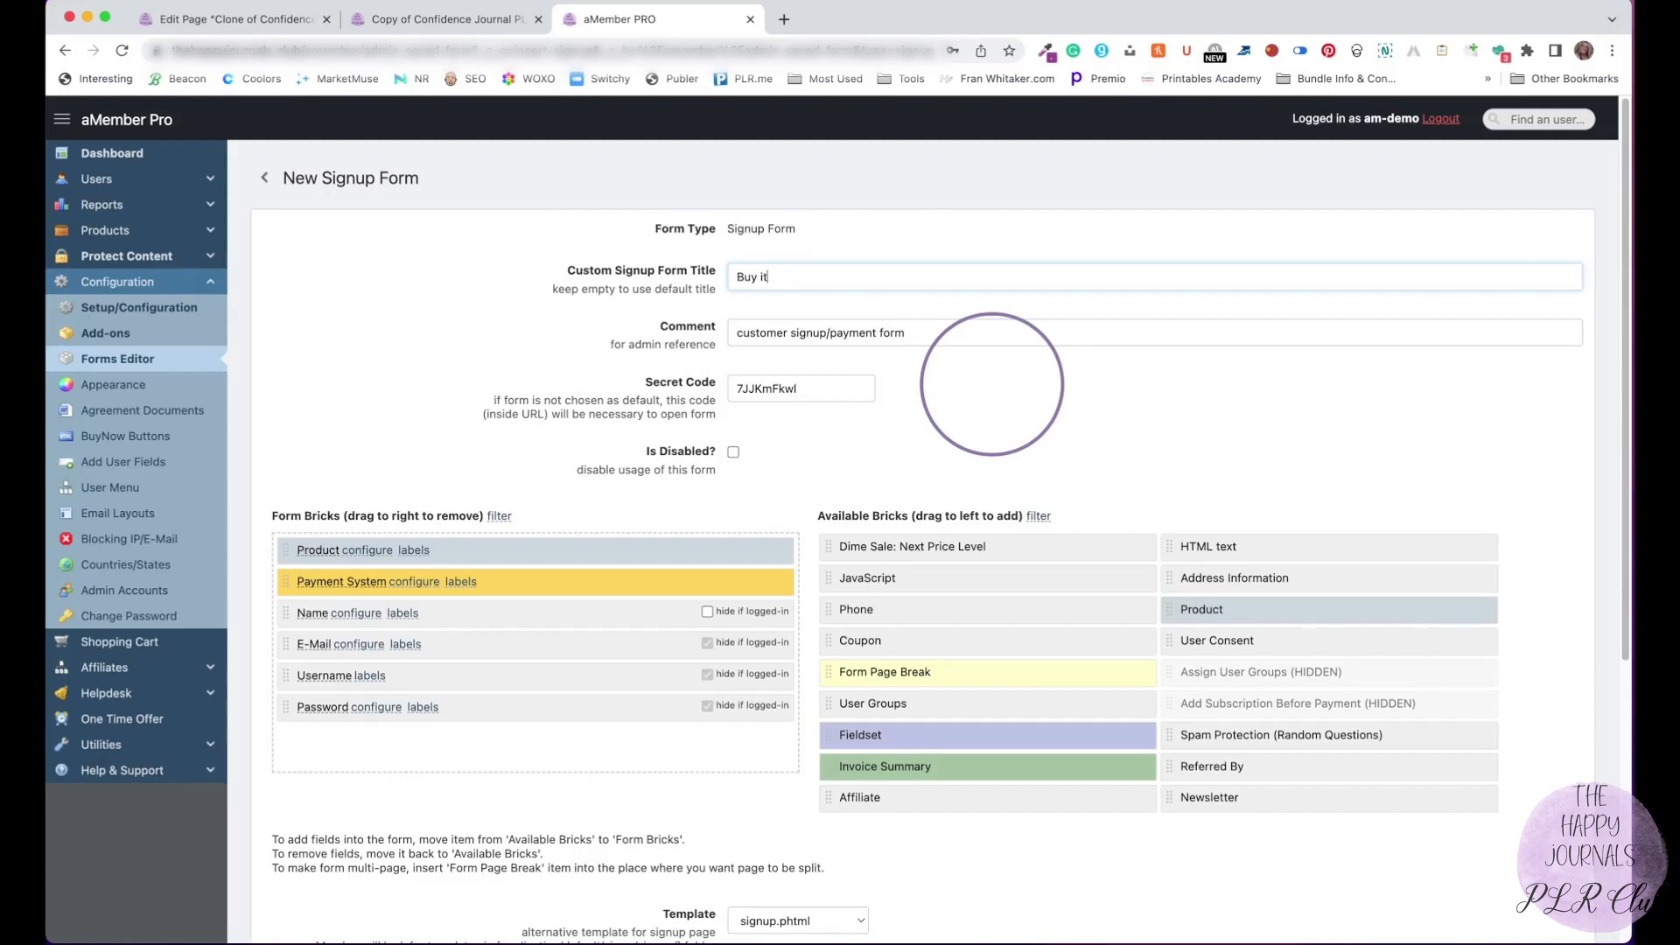
click(950, 343)
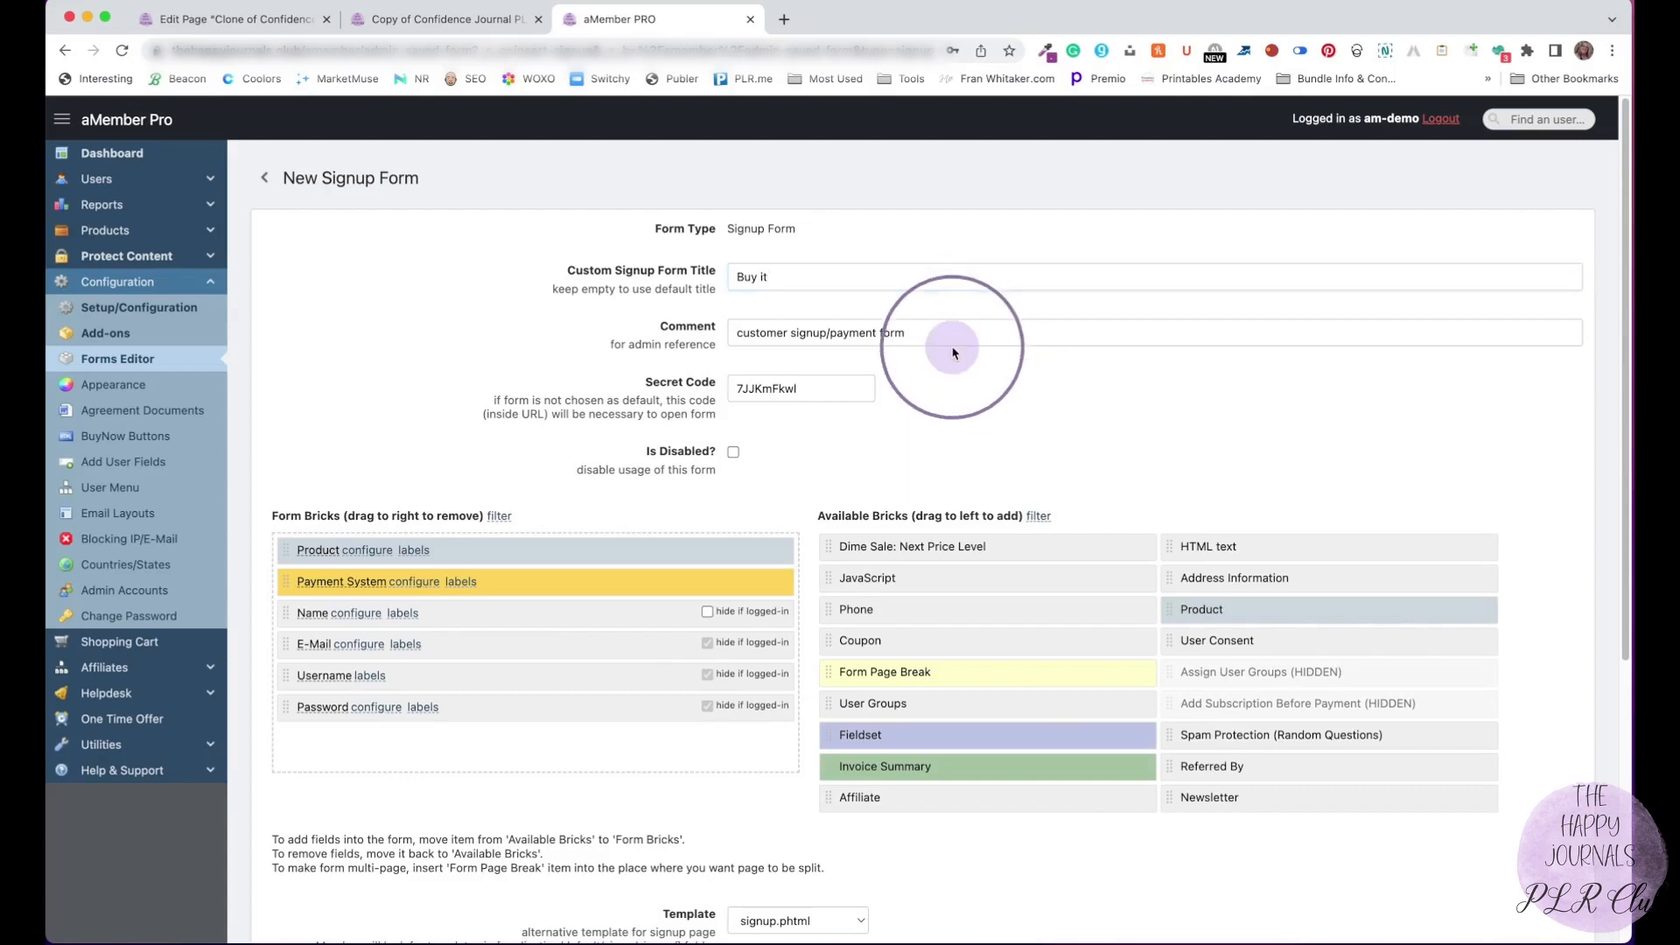
drag(936, 329, 855, 300)
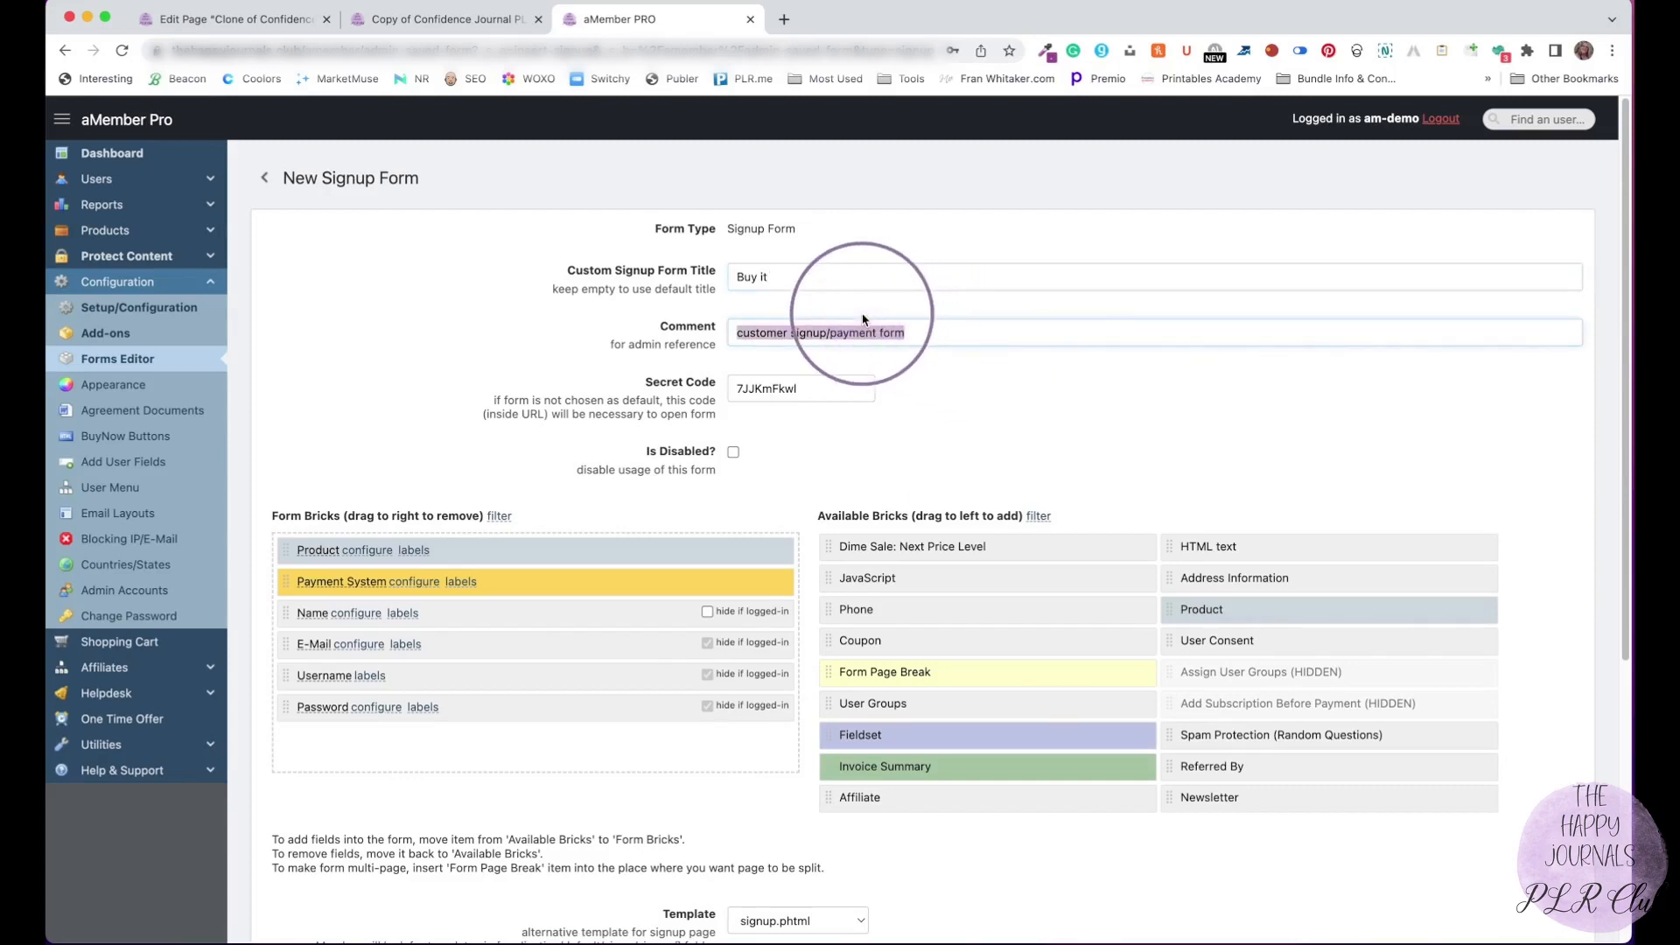
double_click(810, 378)
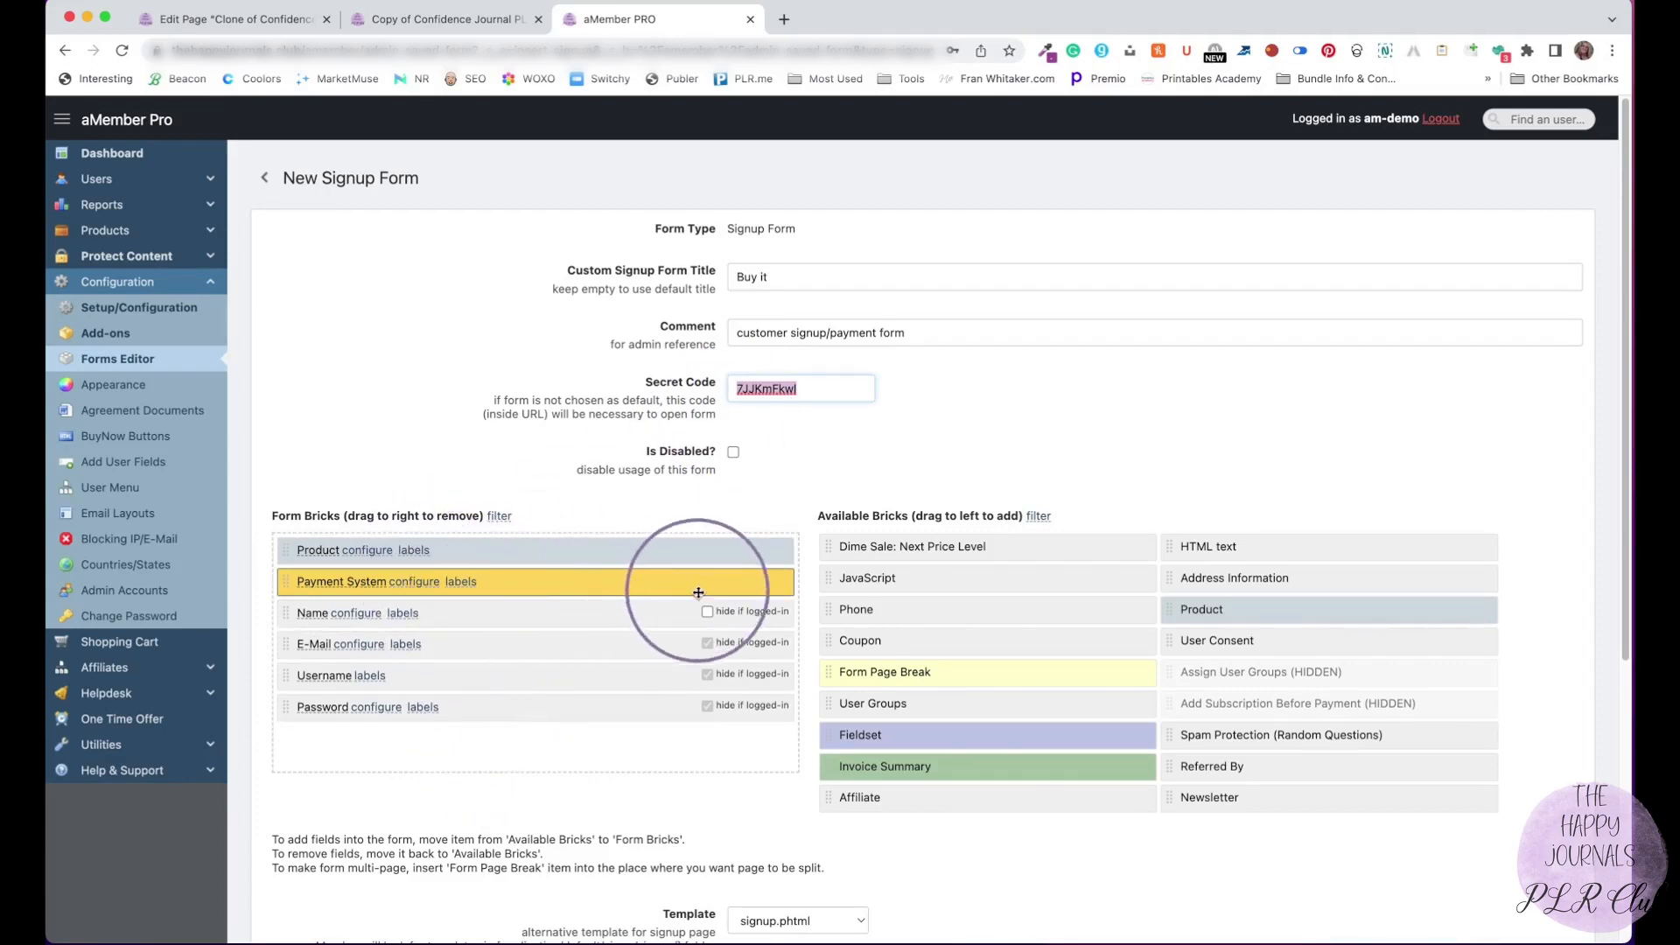
mouse_move(693, 612)
mouse_down()
mouse_move(618, 697)
mouse_move(619, 612)
mouse_move(668, 606)
mouse_up()
mouse_move(875, 576)
mouse_down()
mouse_move(848, 584)
mouse_move(869, 581)
mouse_up()
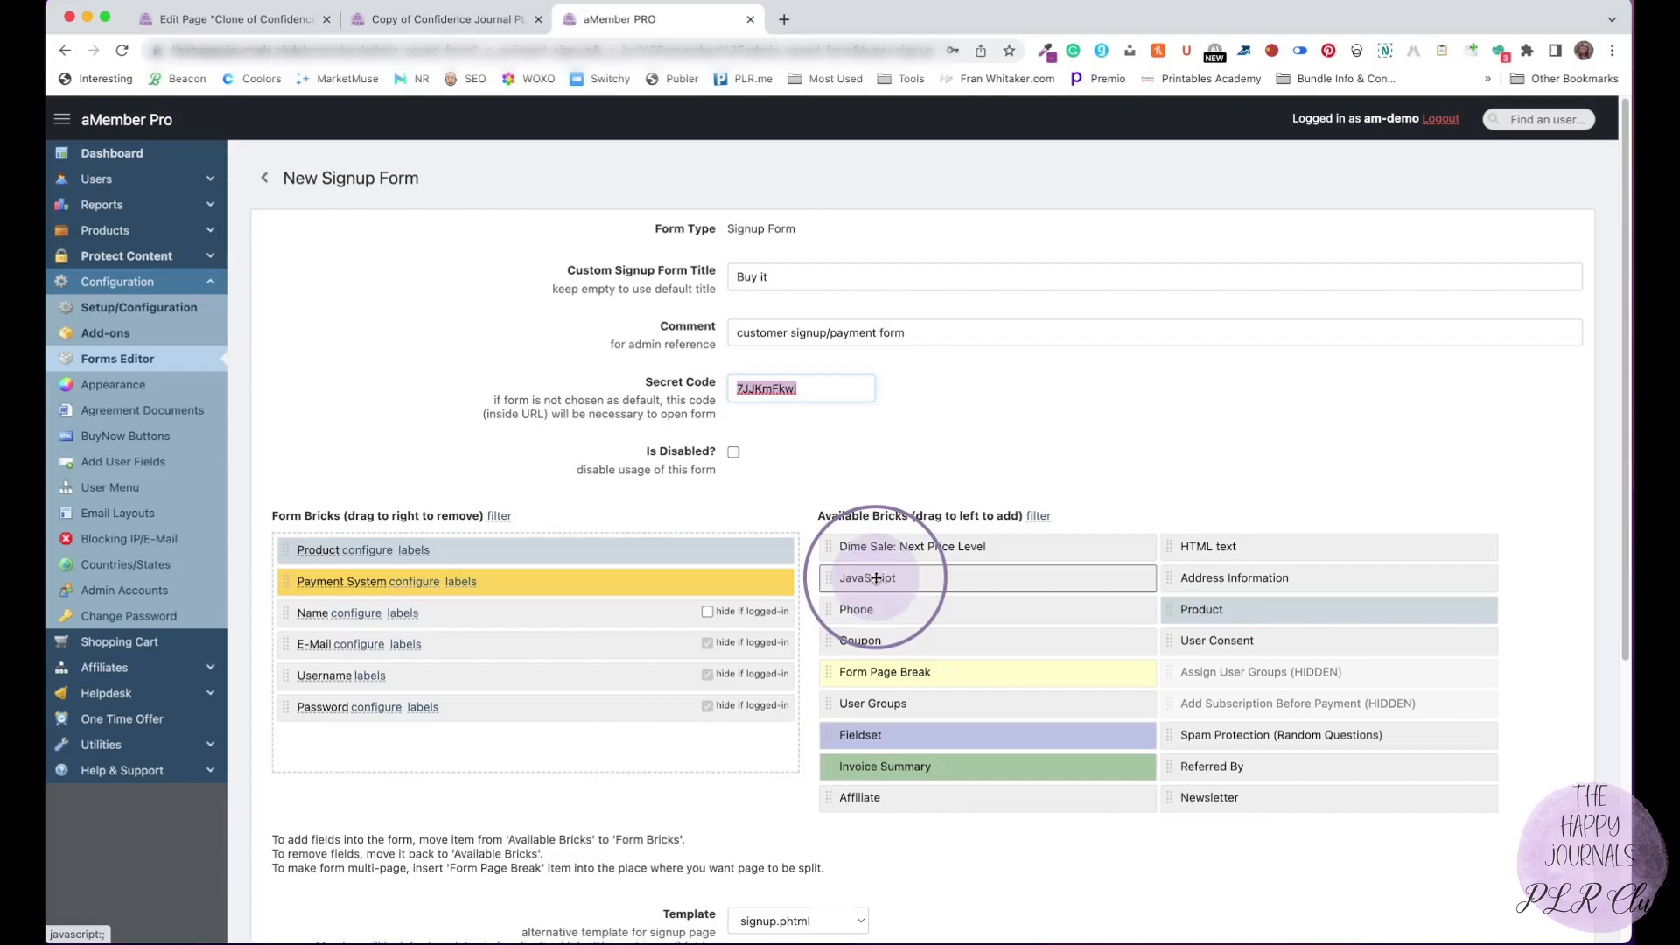
click(521, 734)
Hide the Name brick for logged-in users and add the Coupon brick below Password in the form.
click(707, 612)
drag(980, 641, 630, 787)
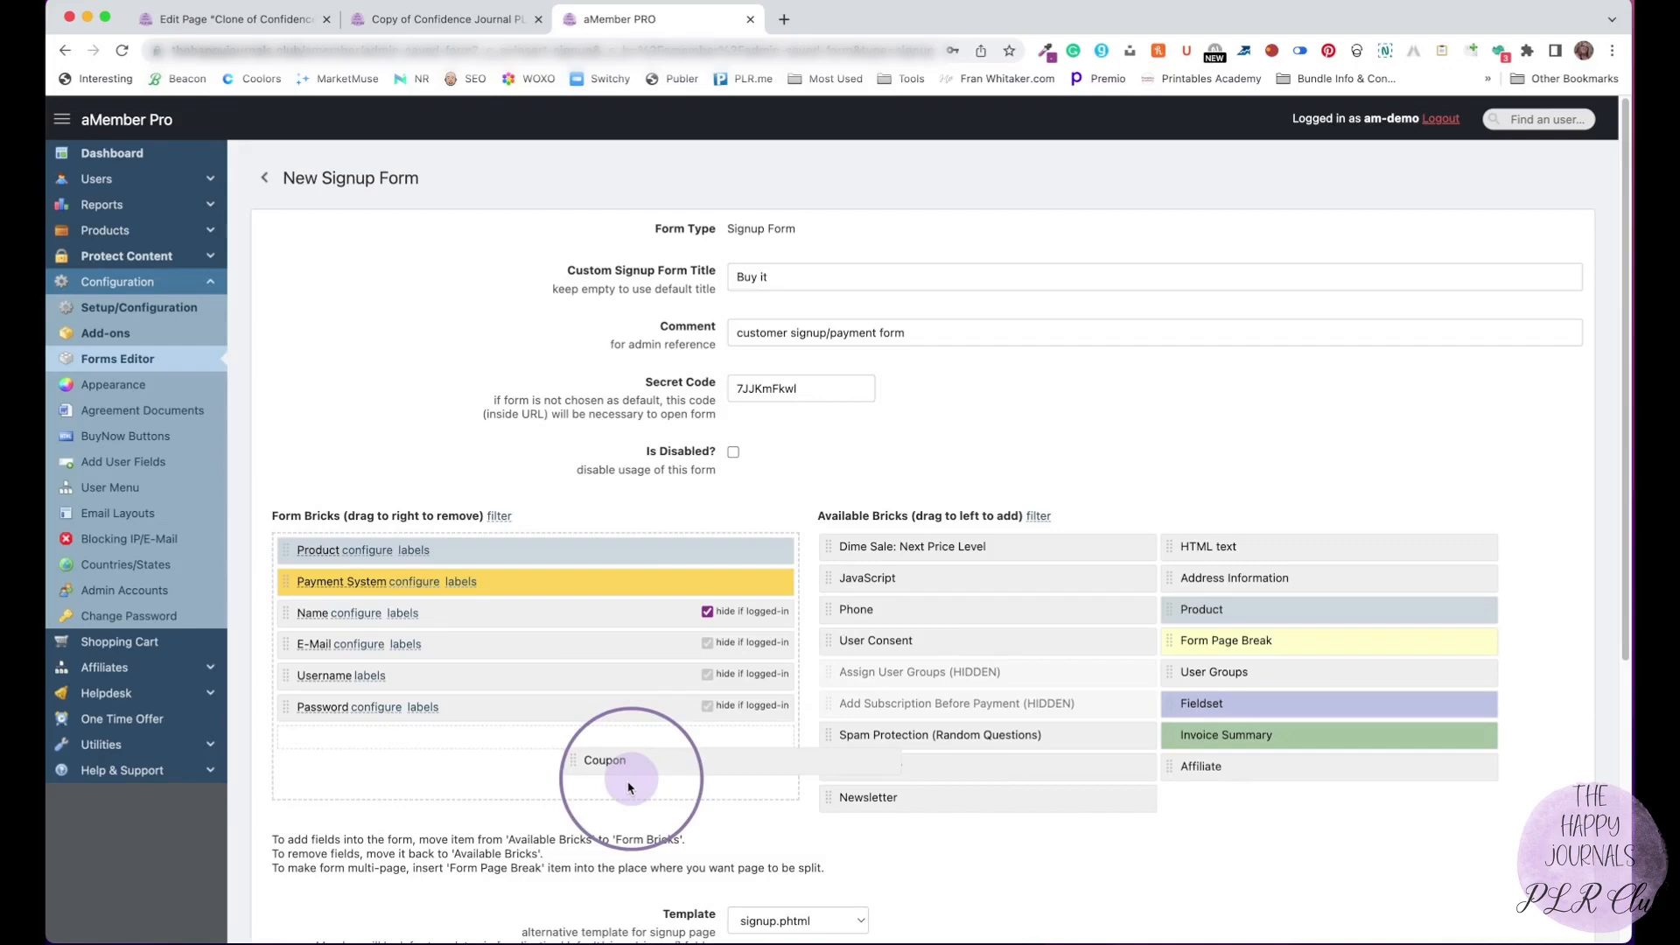
drag(630, 787, 357, 753)
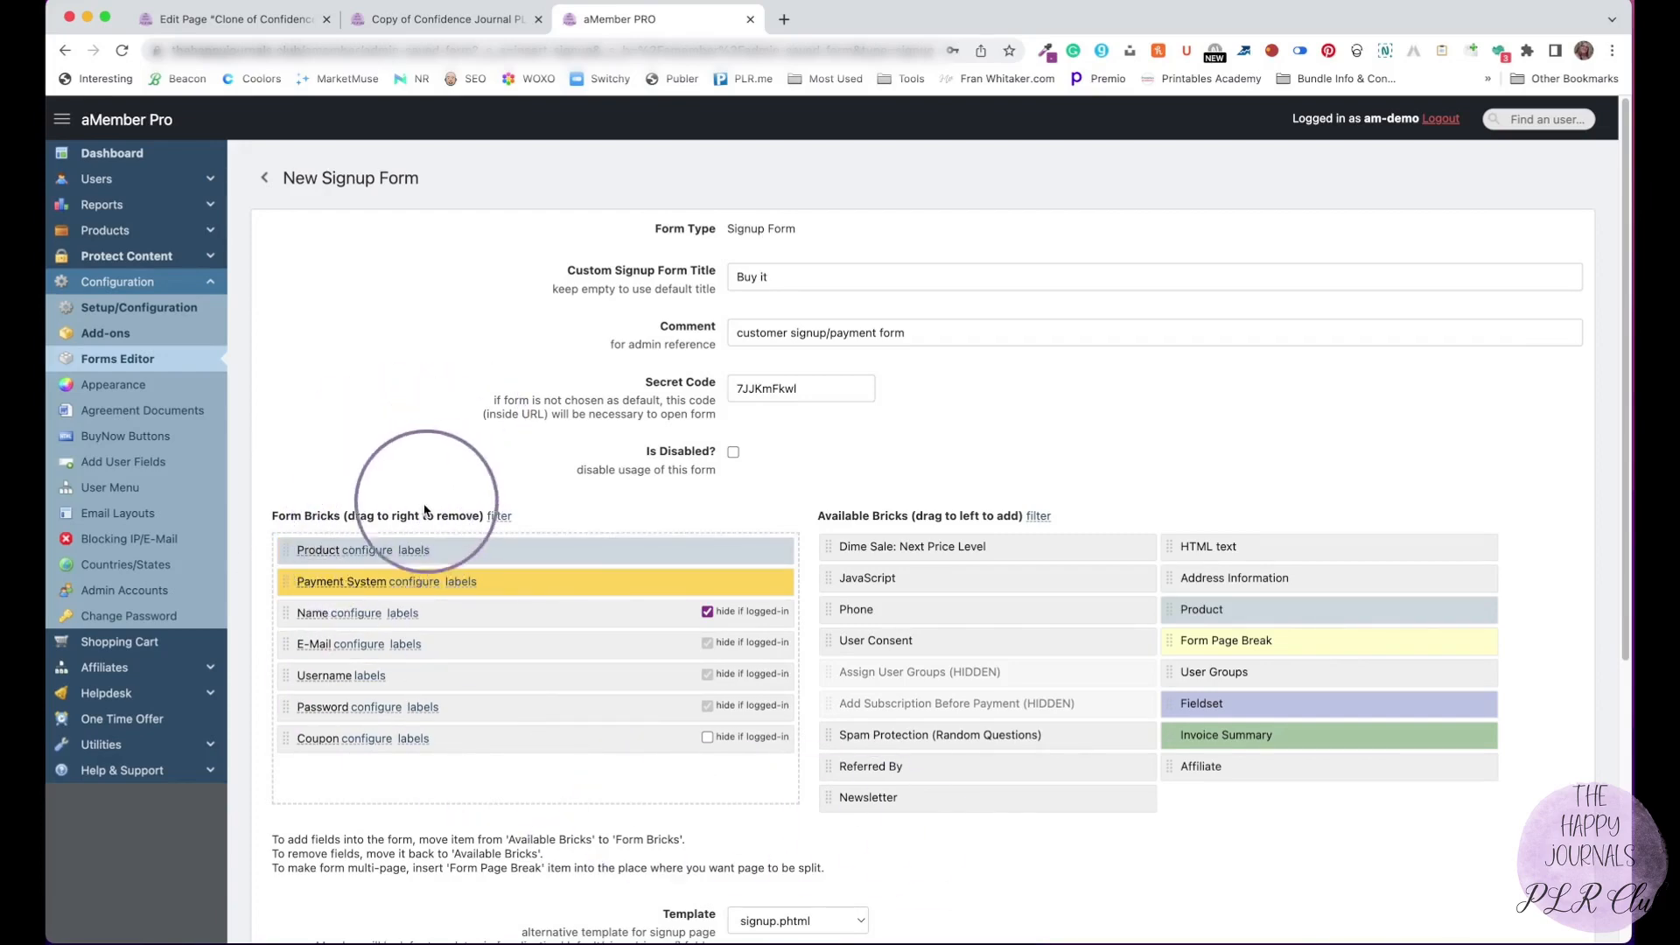
Configure the Product brick to display only selected products and choose The Big Planner Bundle V2.
click(390, 552)
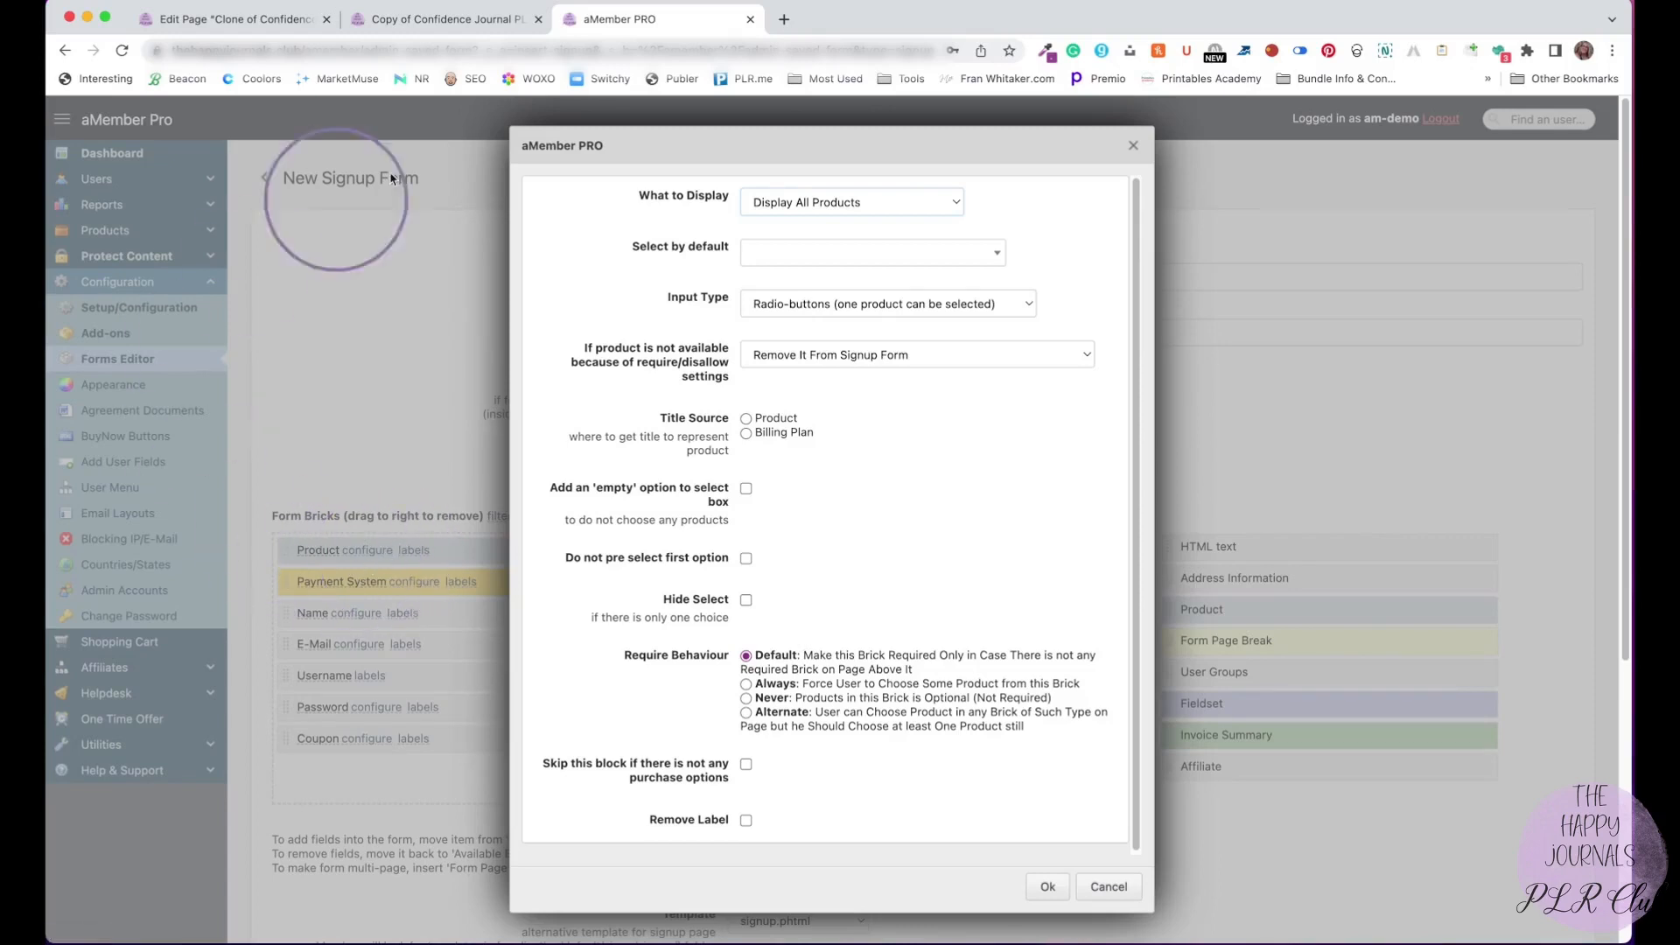
click(783, 204)
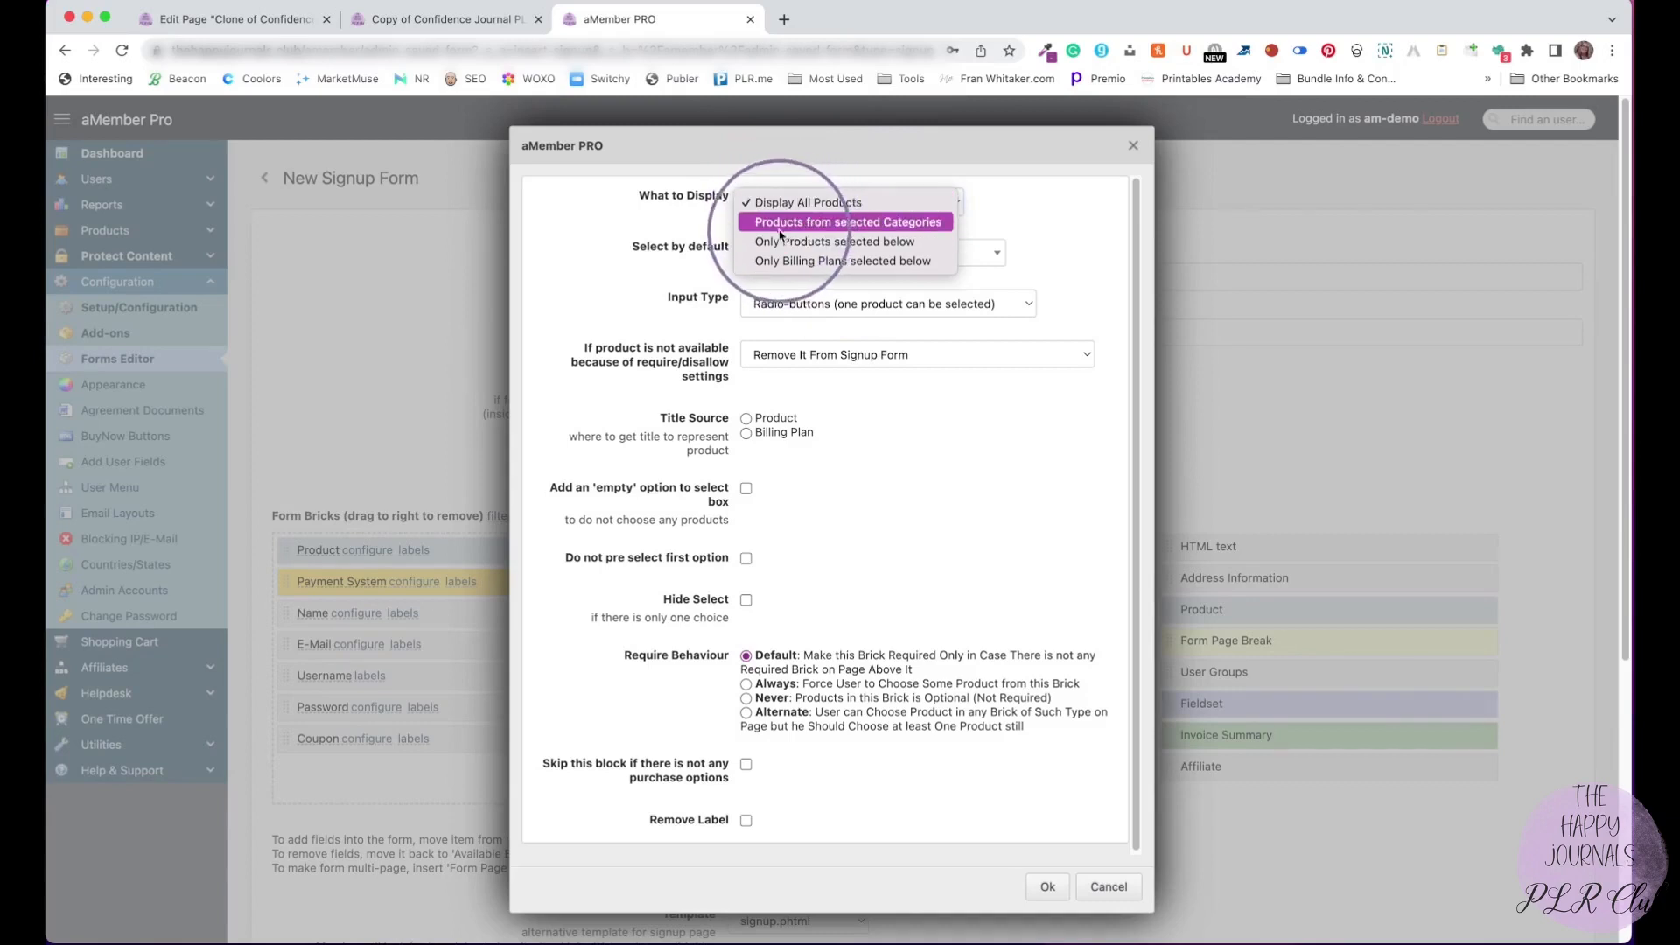
click(782, 245)
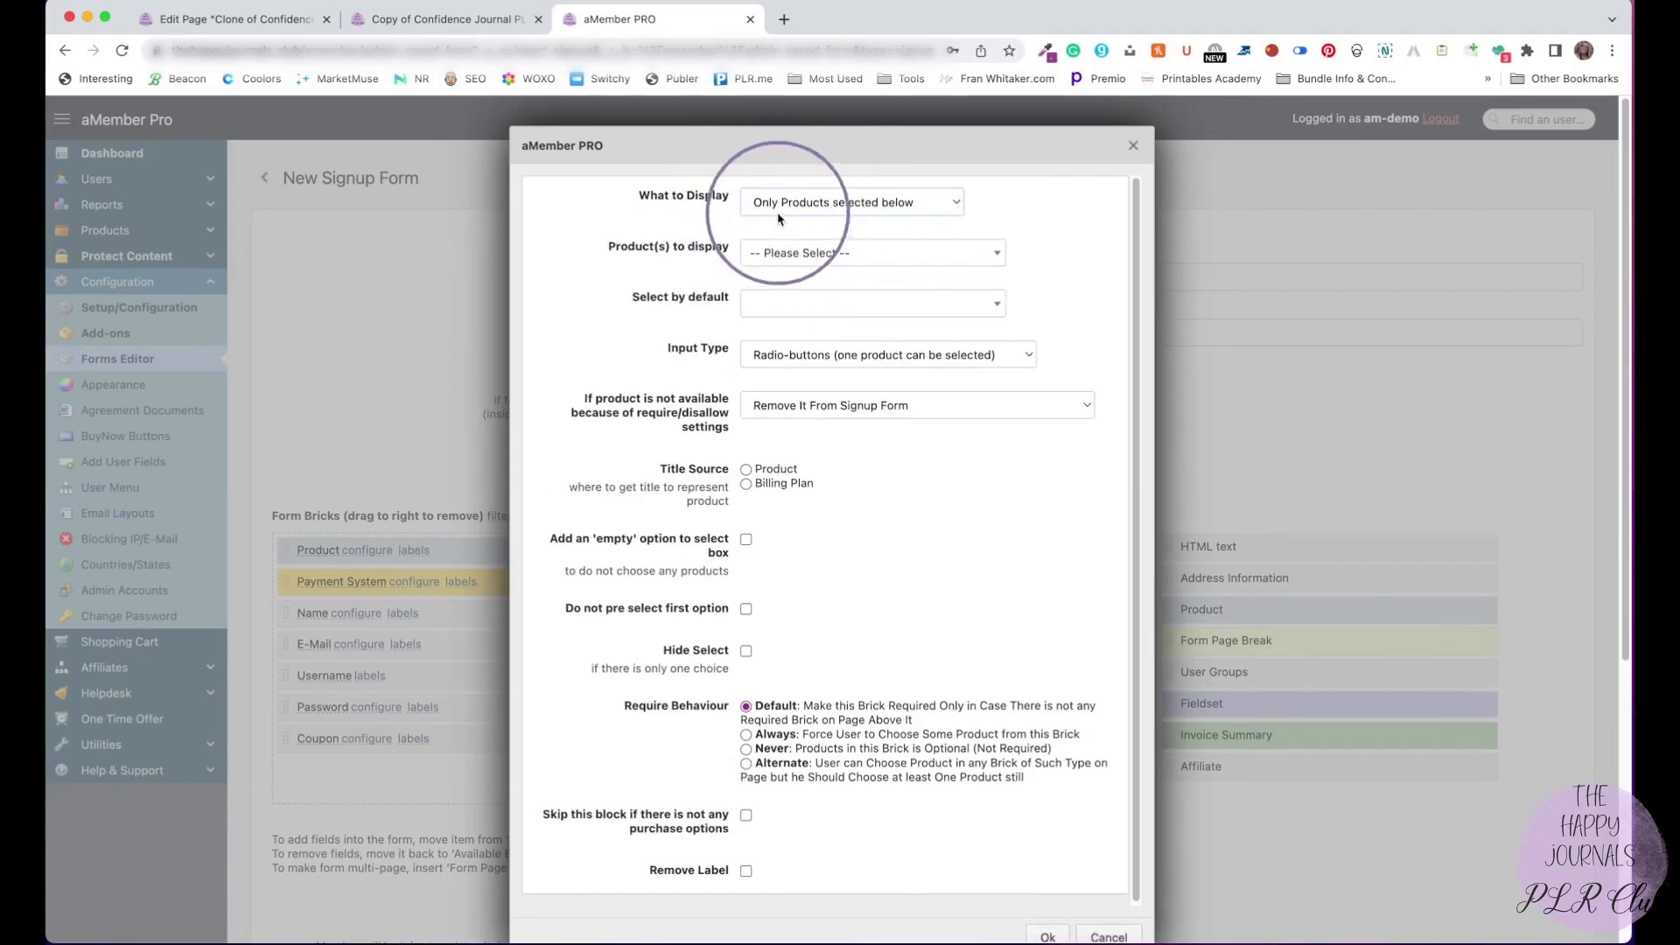
click(755, 249)
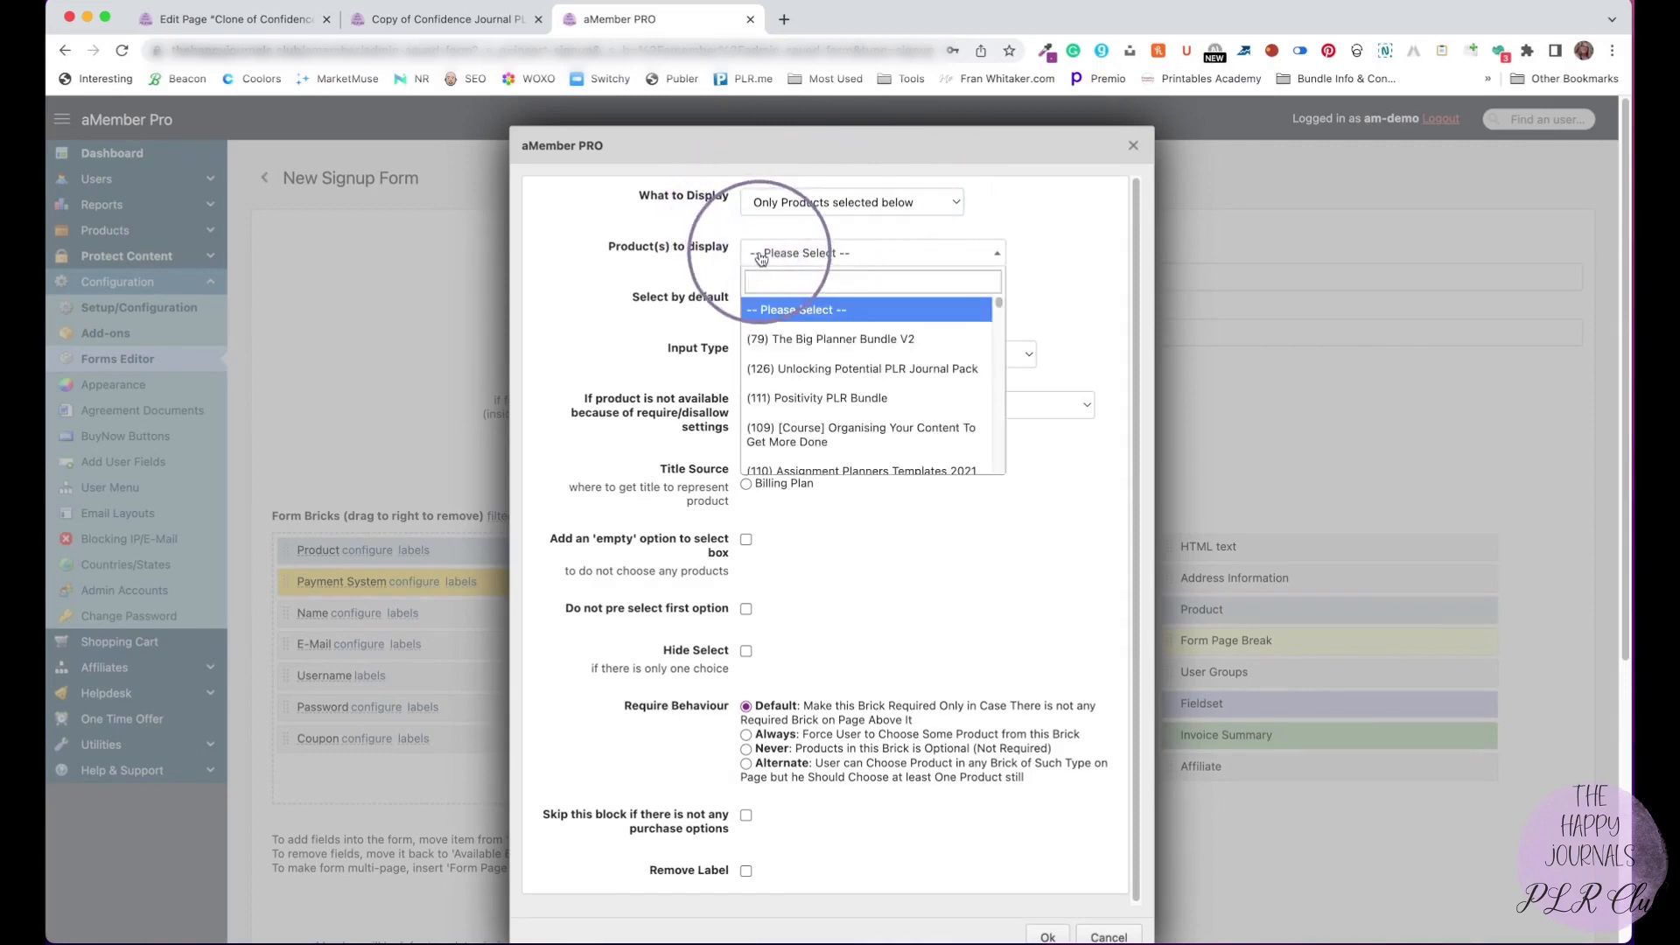
click(783, 335)
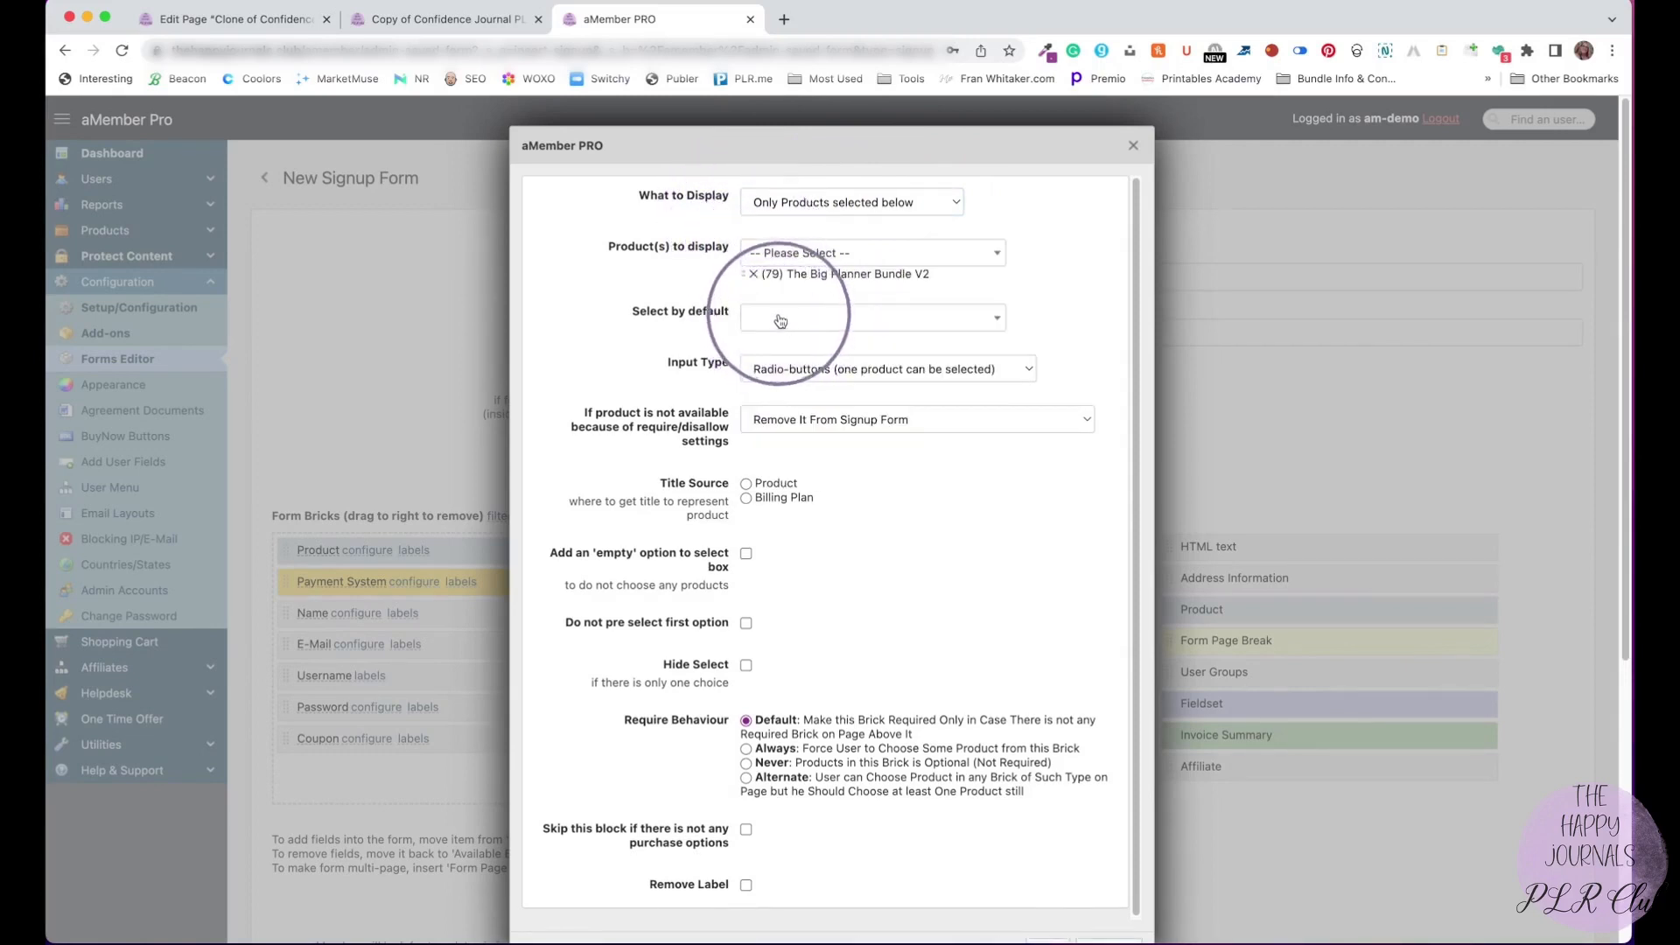
Select The Big Planner Bundle V2 default billing plan by default and apply the Product brick configuration.
click(778, 320)
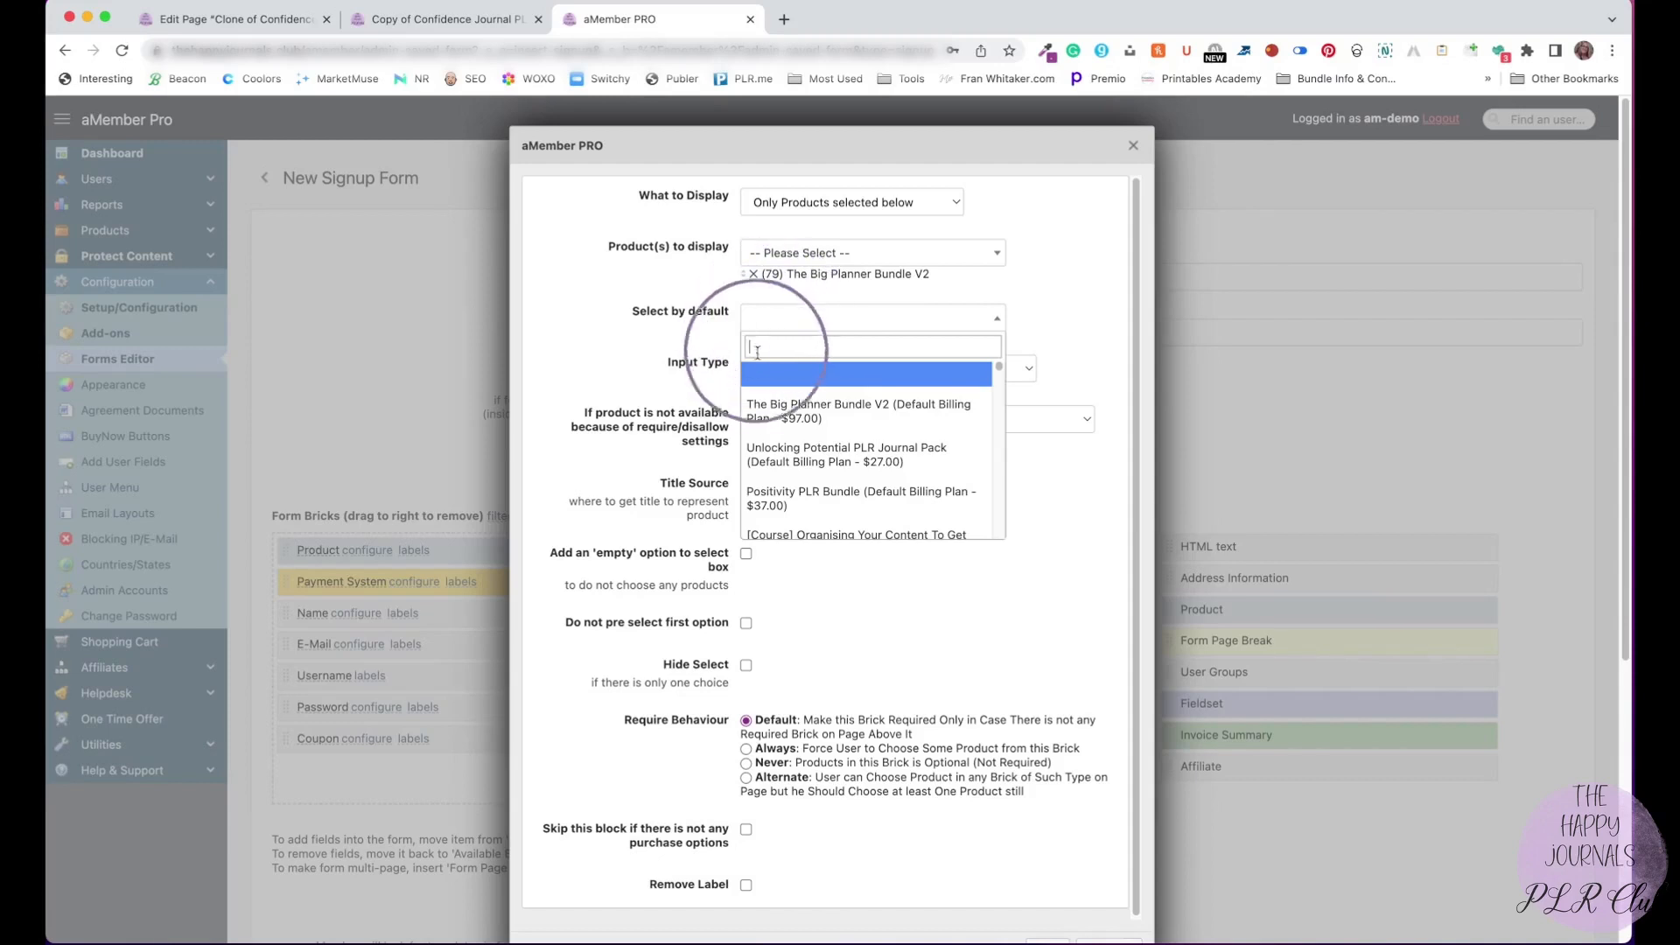
click(777, 411)
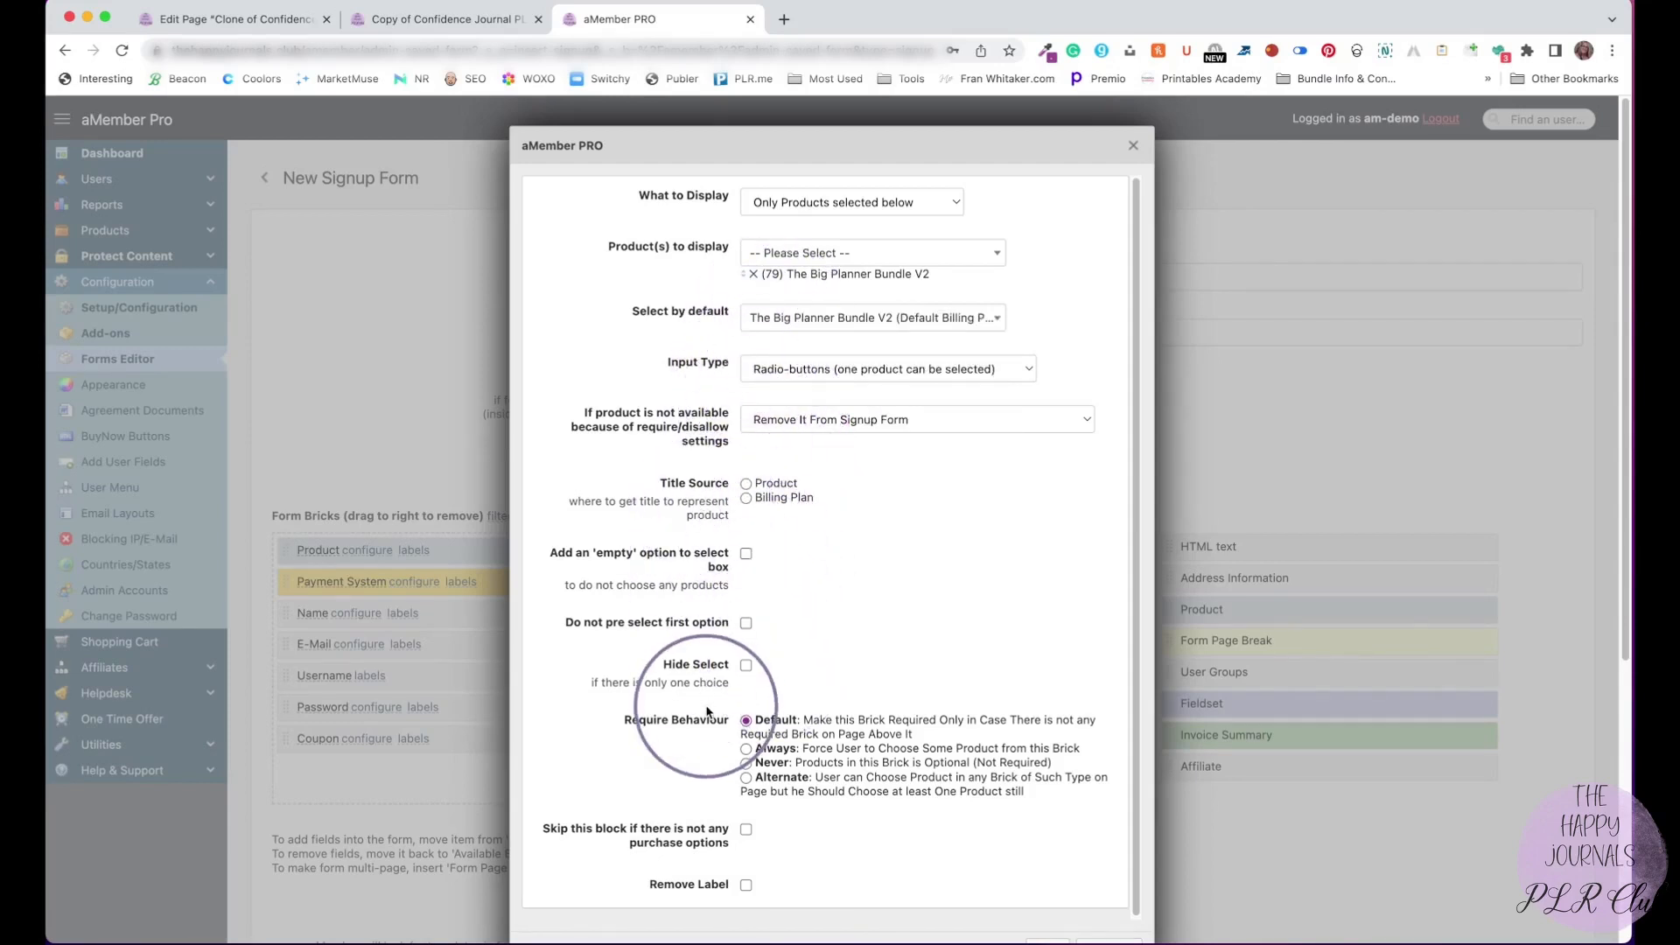
scroll(704, 718, down, 3)
scroll(704, 717, down, 3)
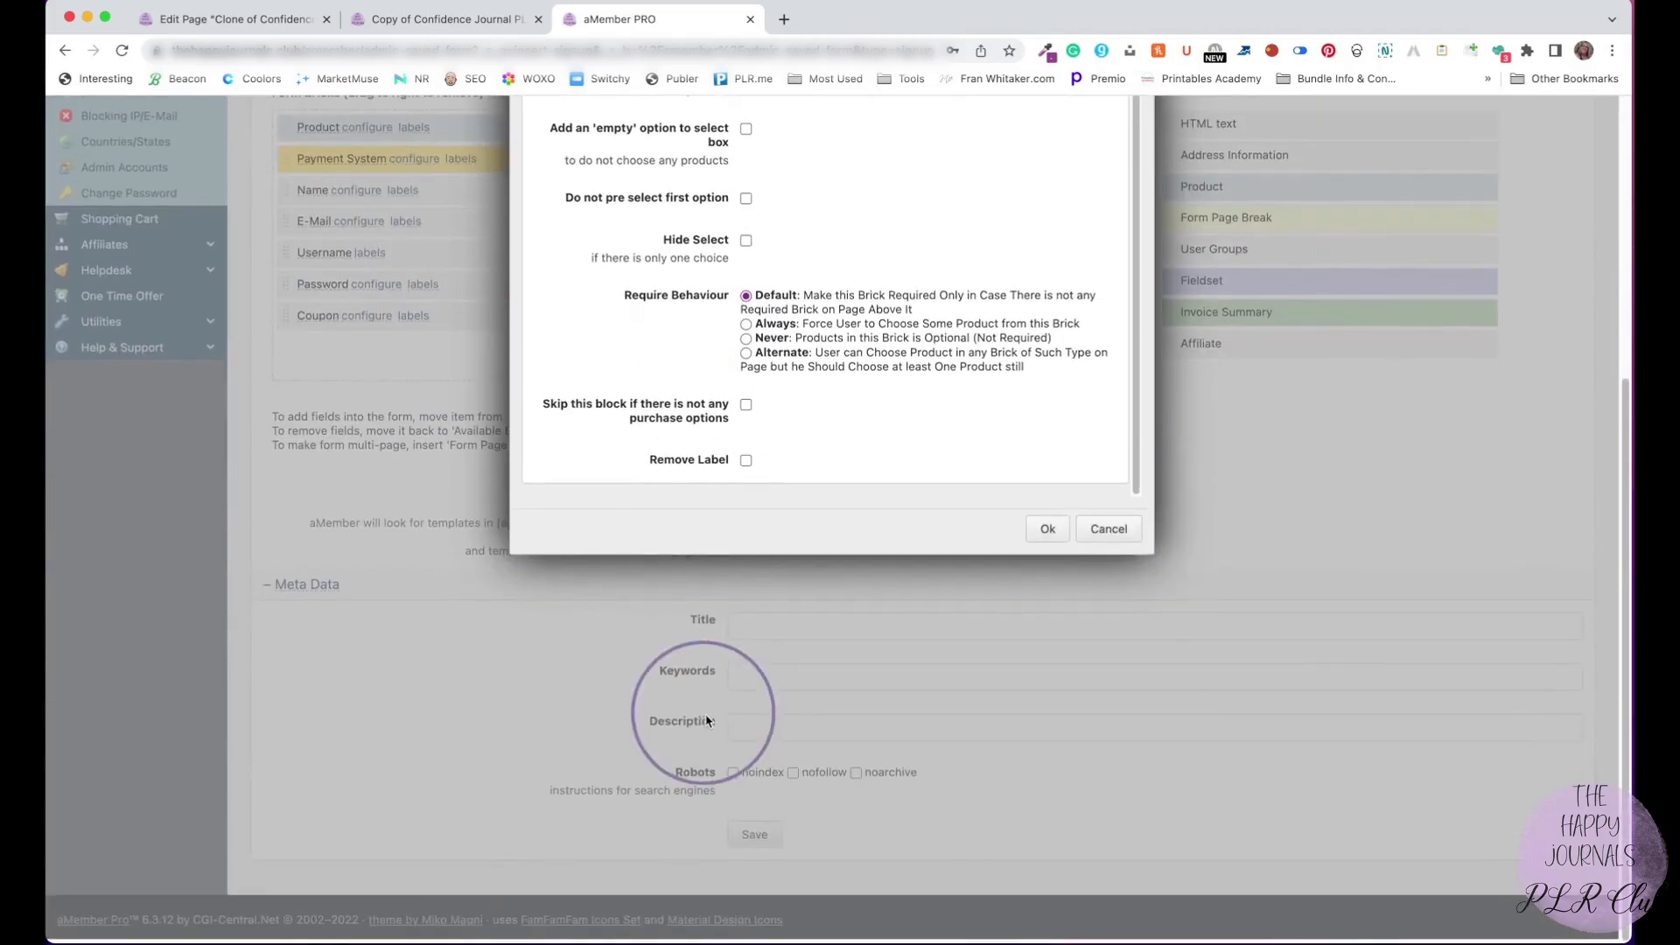
click(1050, 534)
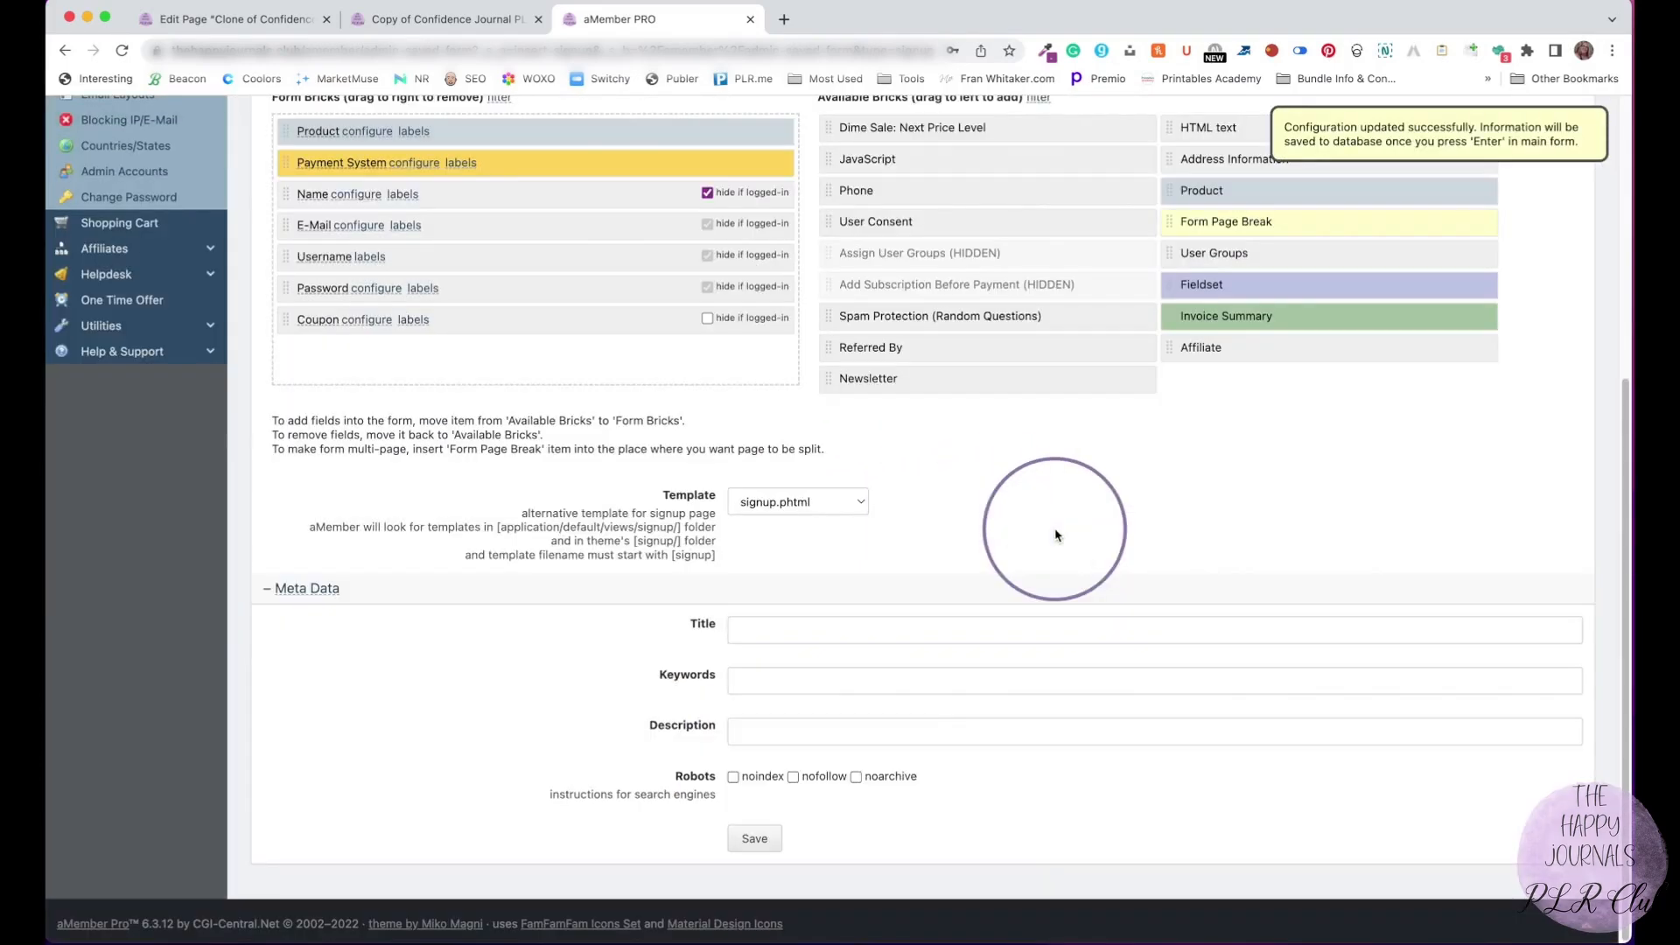
Save the signup form and copy the link address of the Buy it form from the forms list.
click(739, 842)
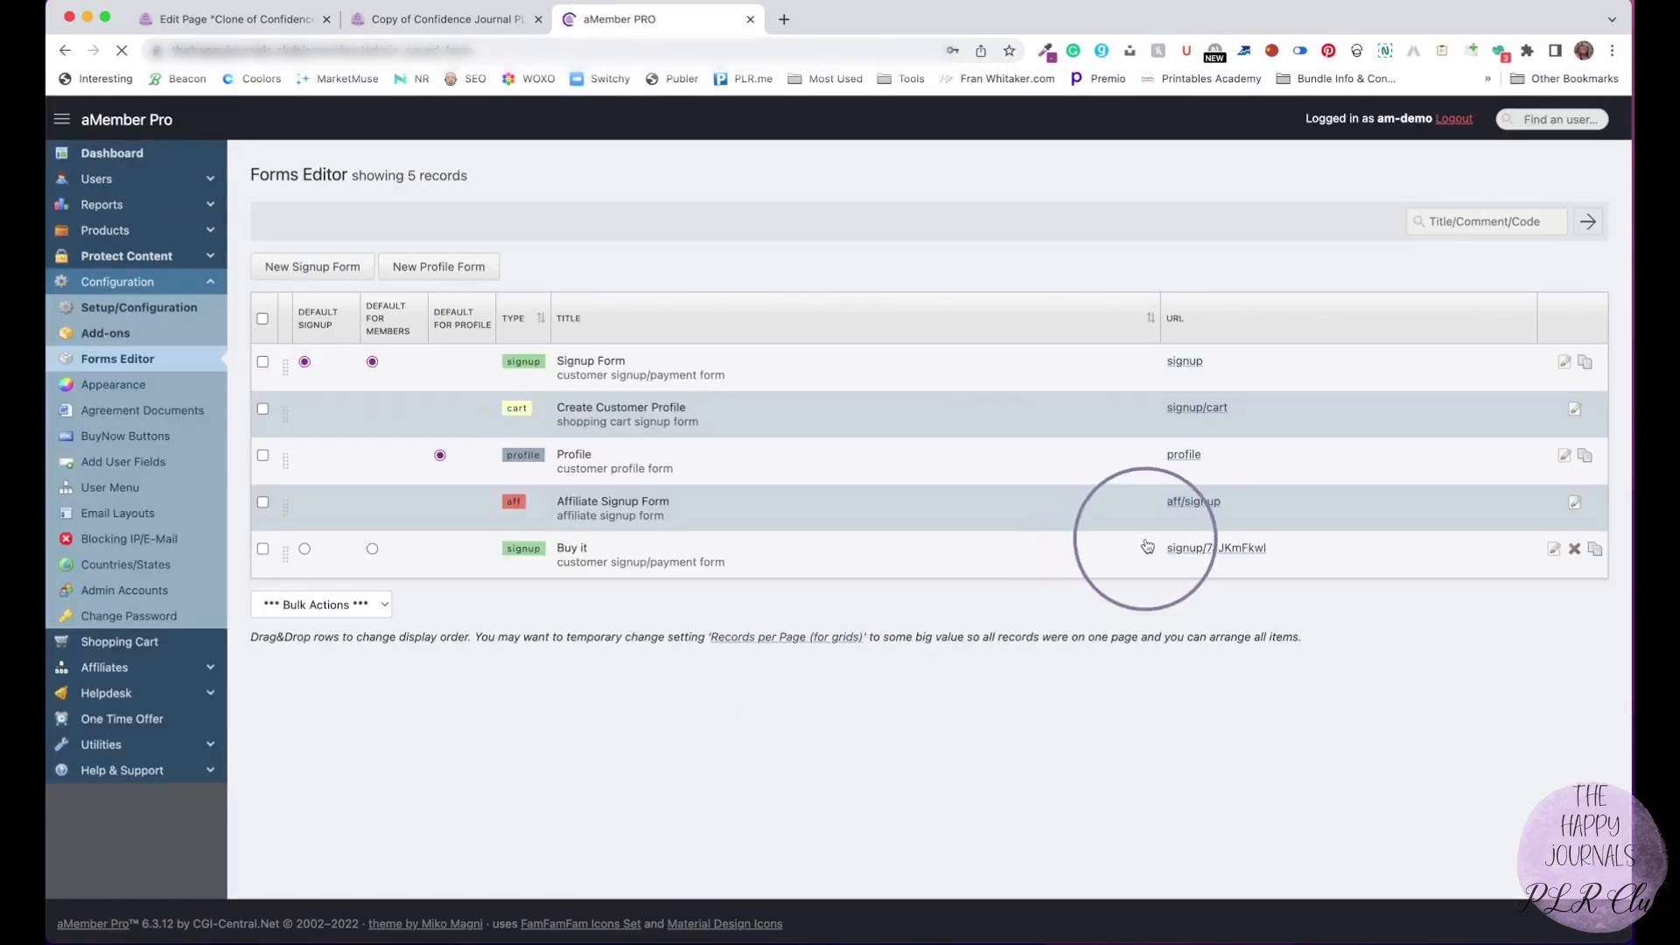
right_click(1187, 548)
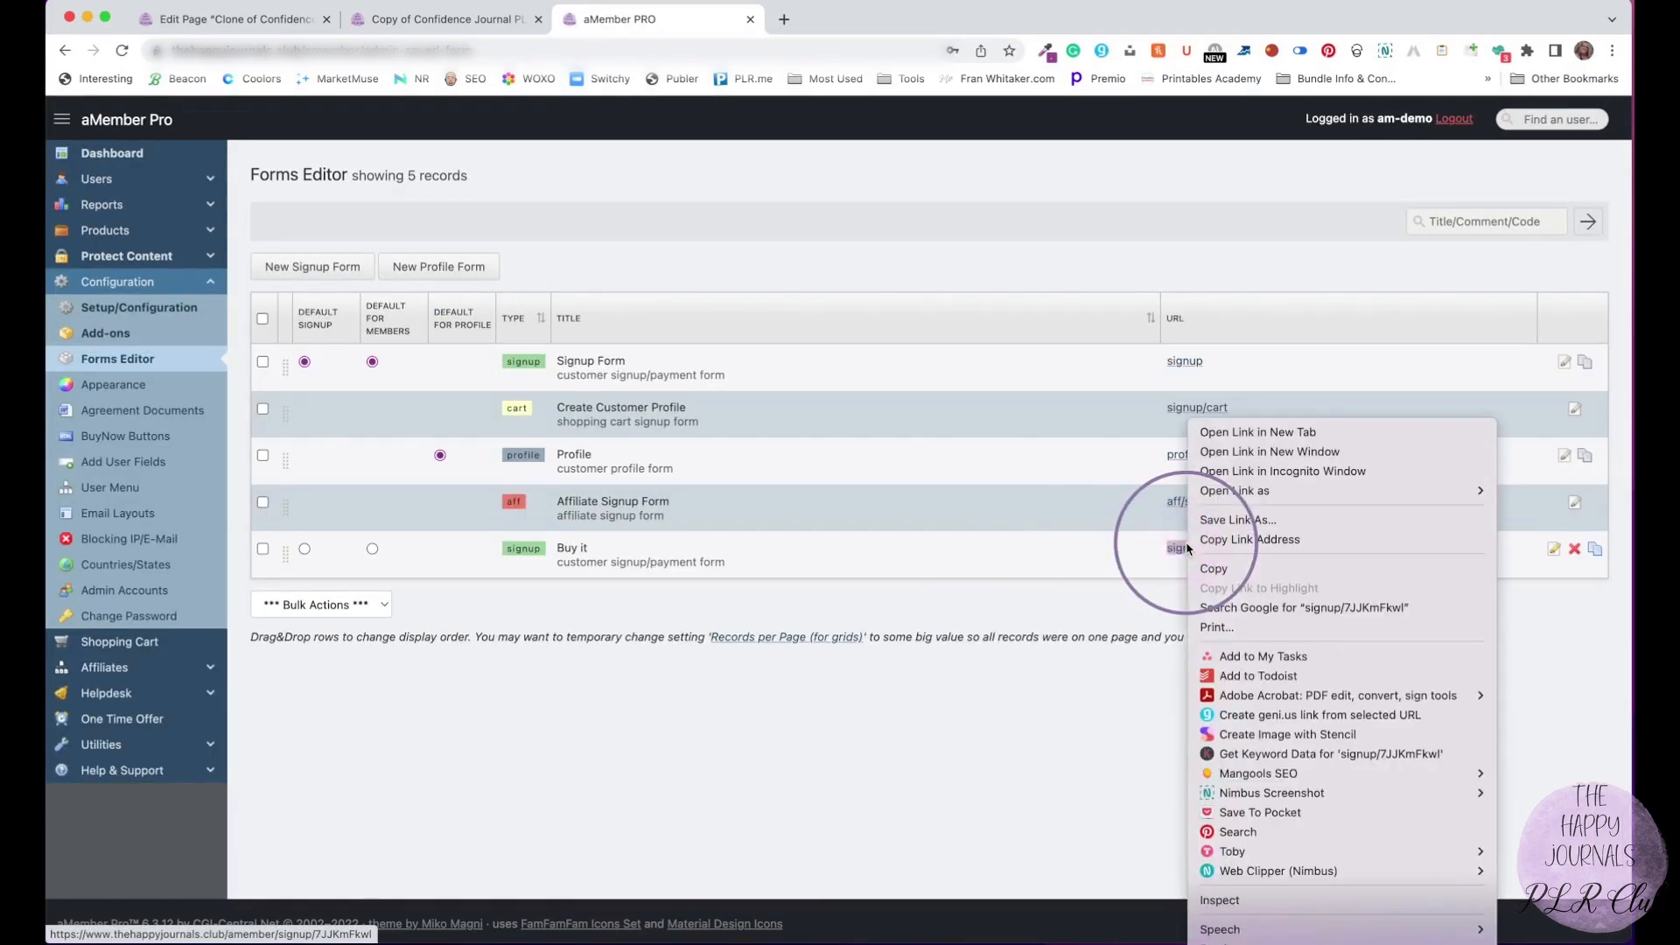
click(1246, 539)
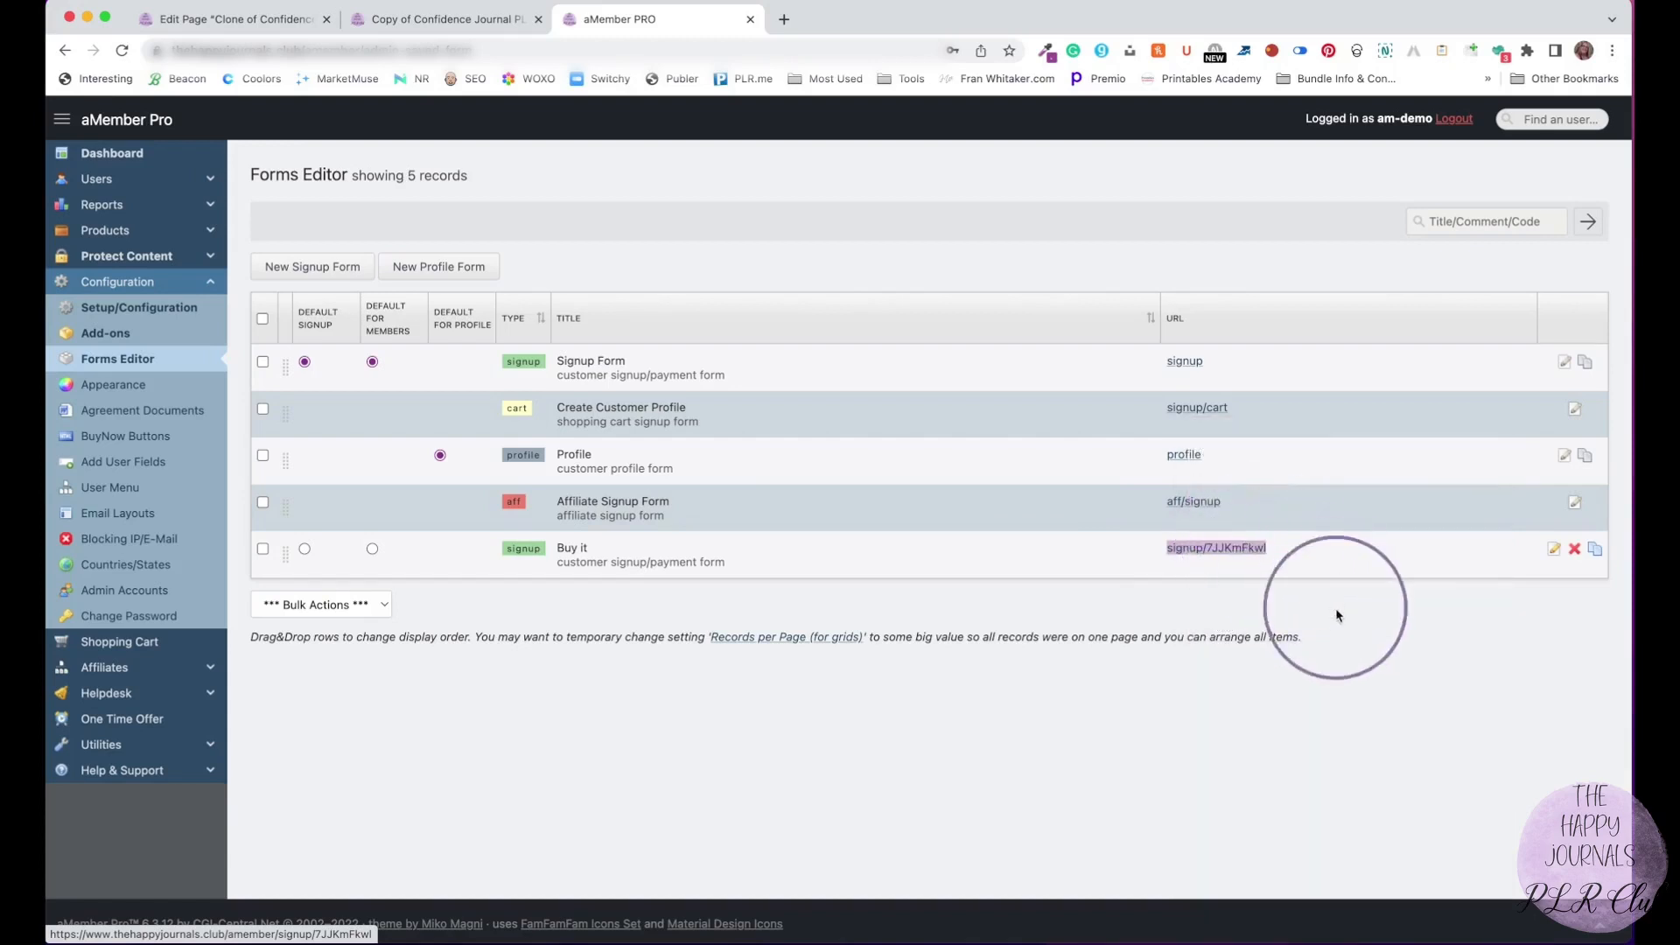
Open the copied link in an incognito window and examine the fields of the Buy it signup form.
mouse_move(1546, 943)
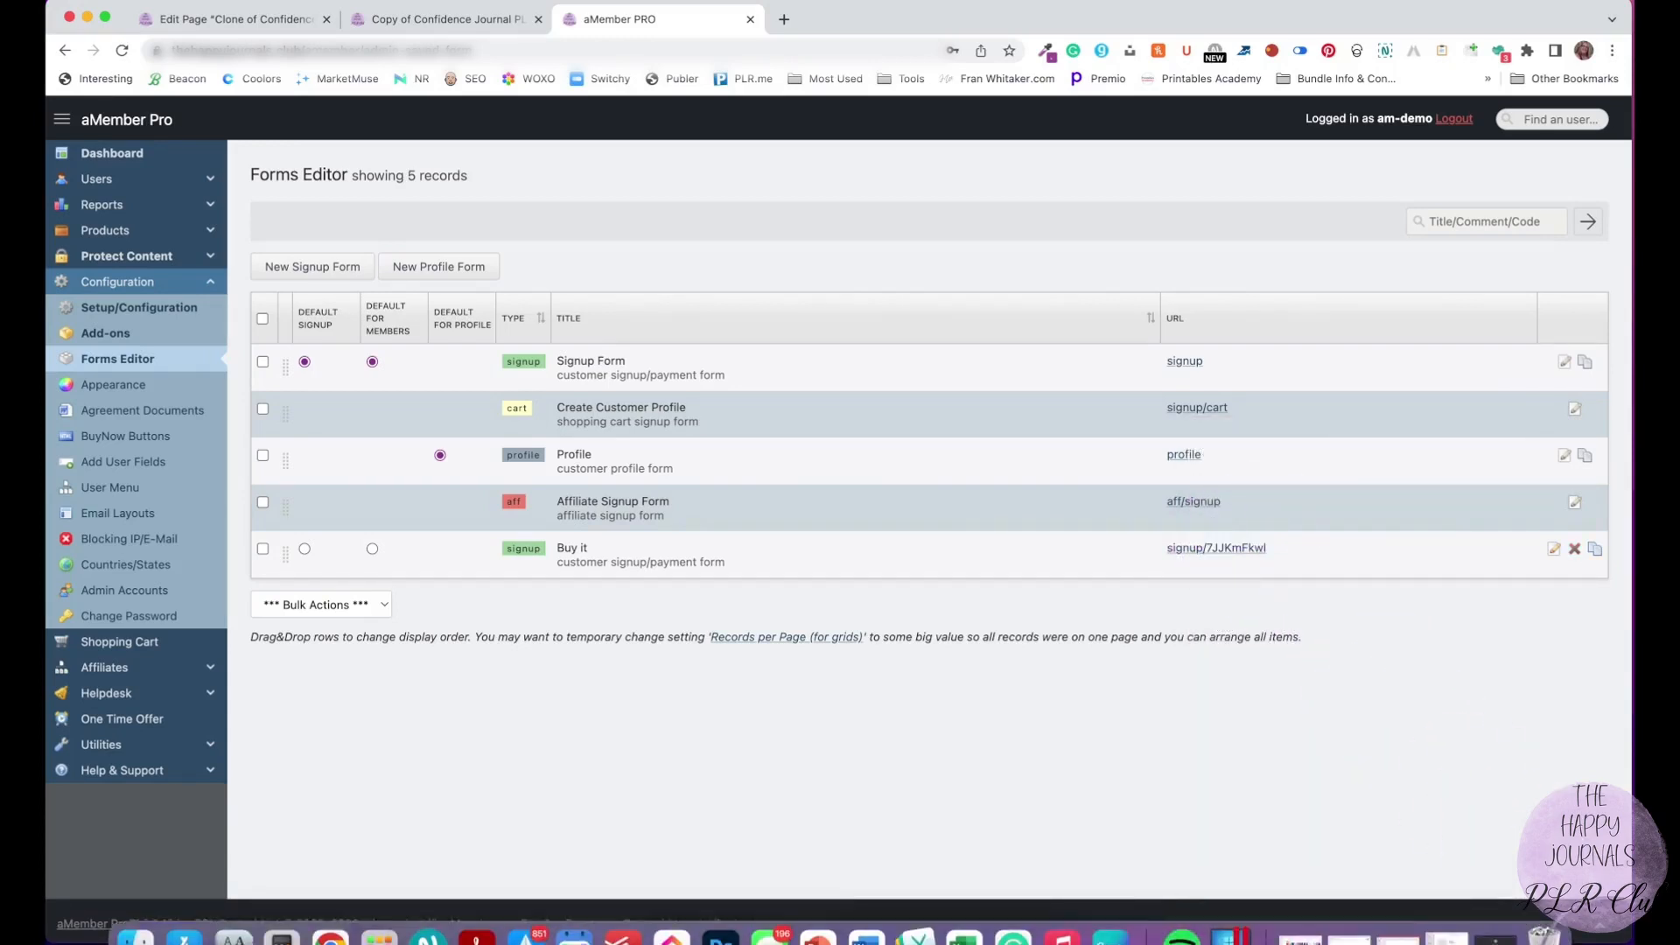
key(super+shift+n)
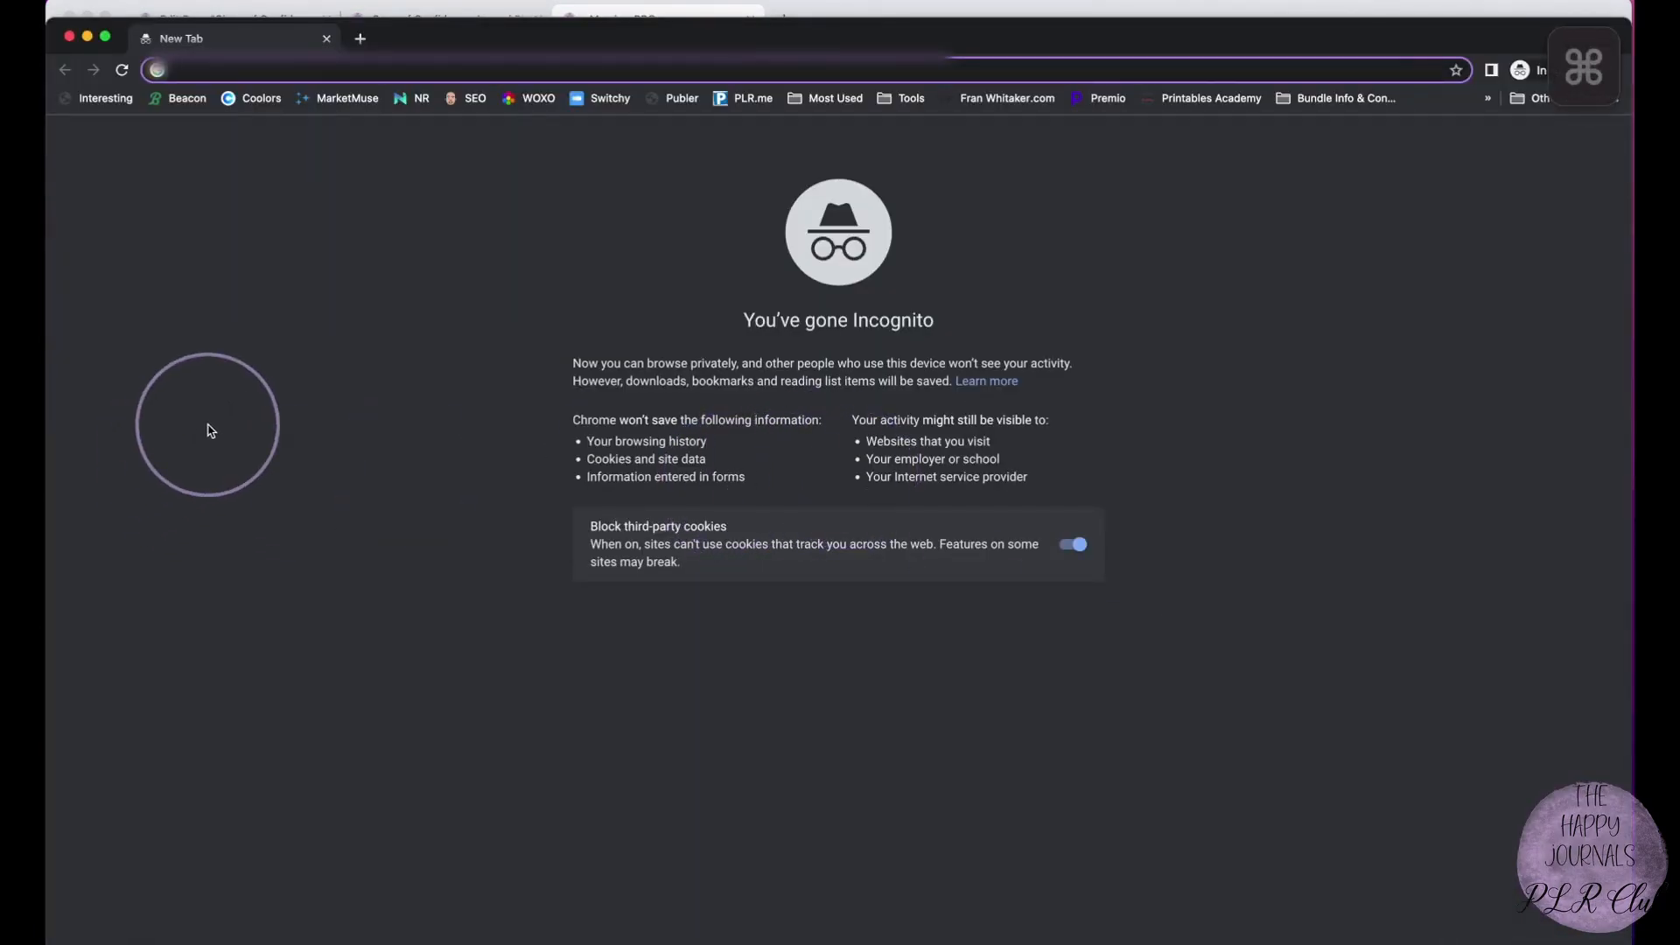
key(super+v)
key(Return)
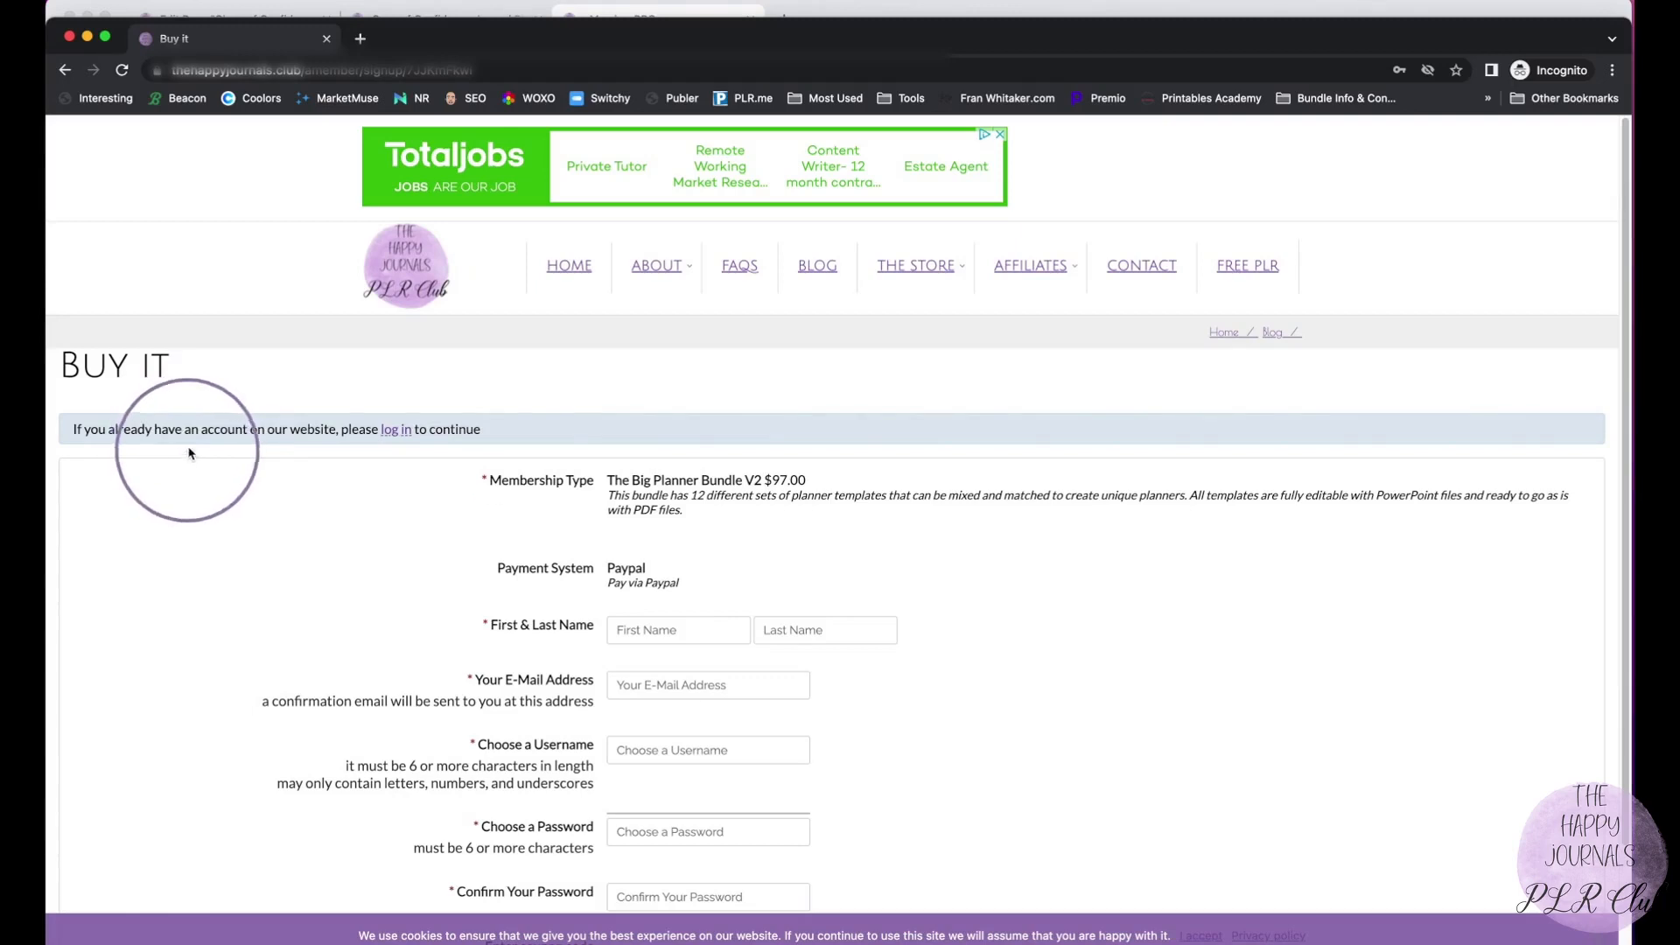
scroll(294, 359, down, 1)
scroll(294, 359, down, 3)
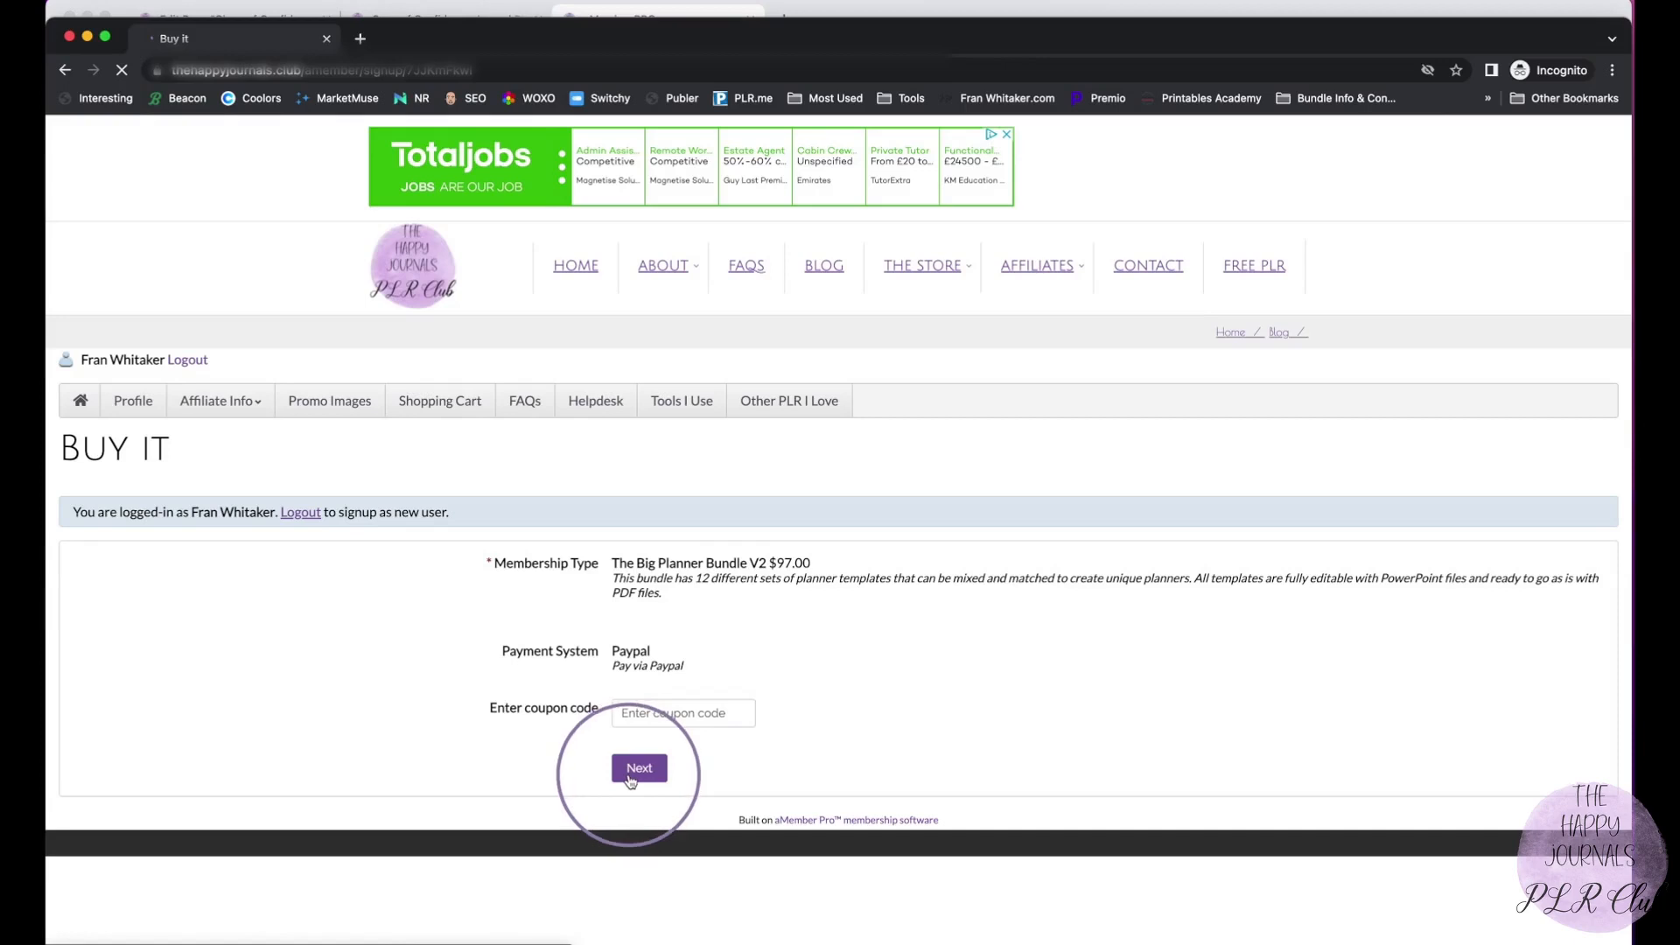
Test the checkout by continuing from the Buy it form to PayPal, then go back and minimize the incognito window.
click(631, 781)
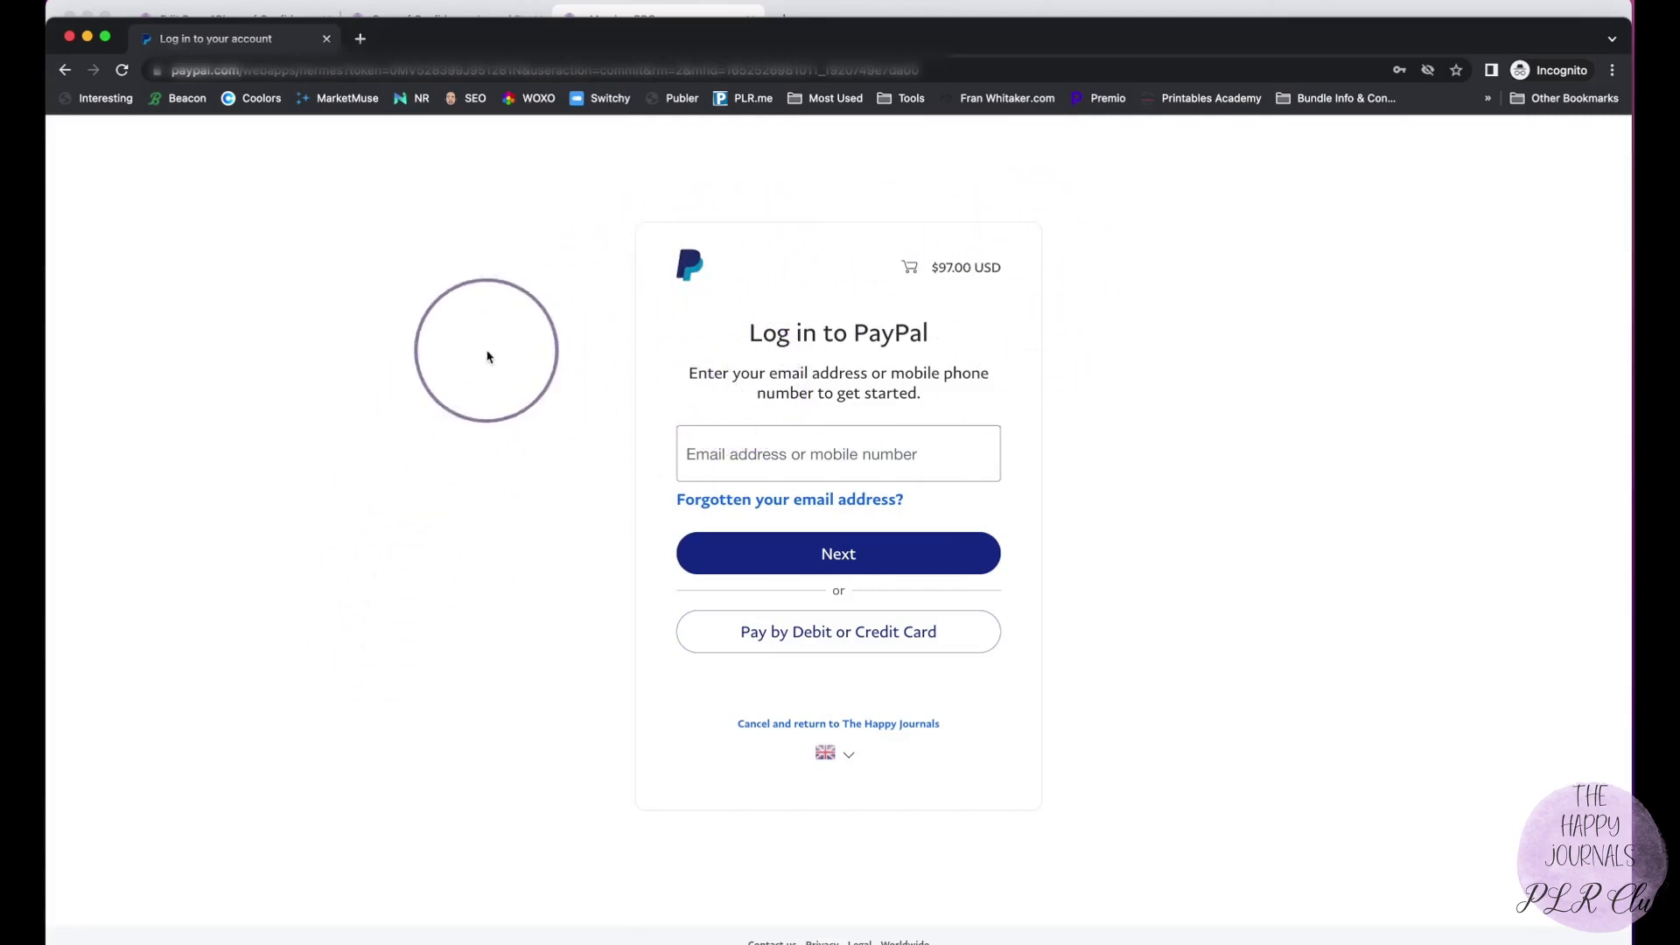
click(61, 71)
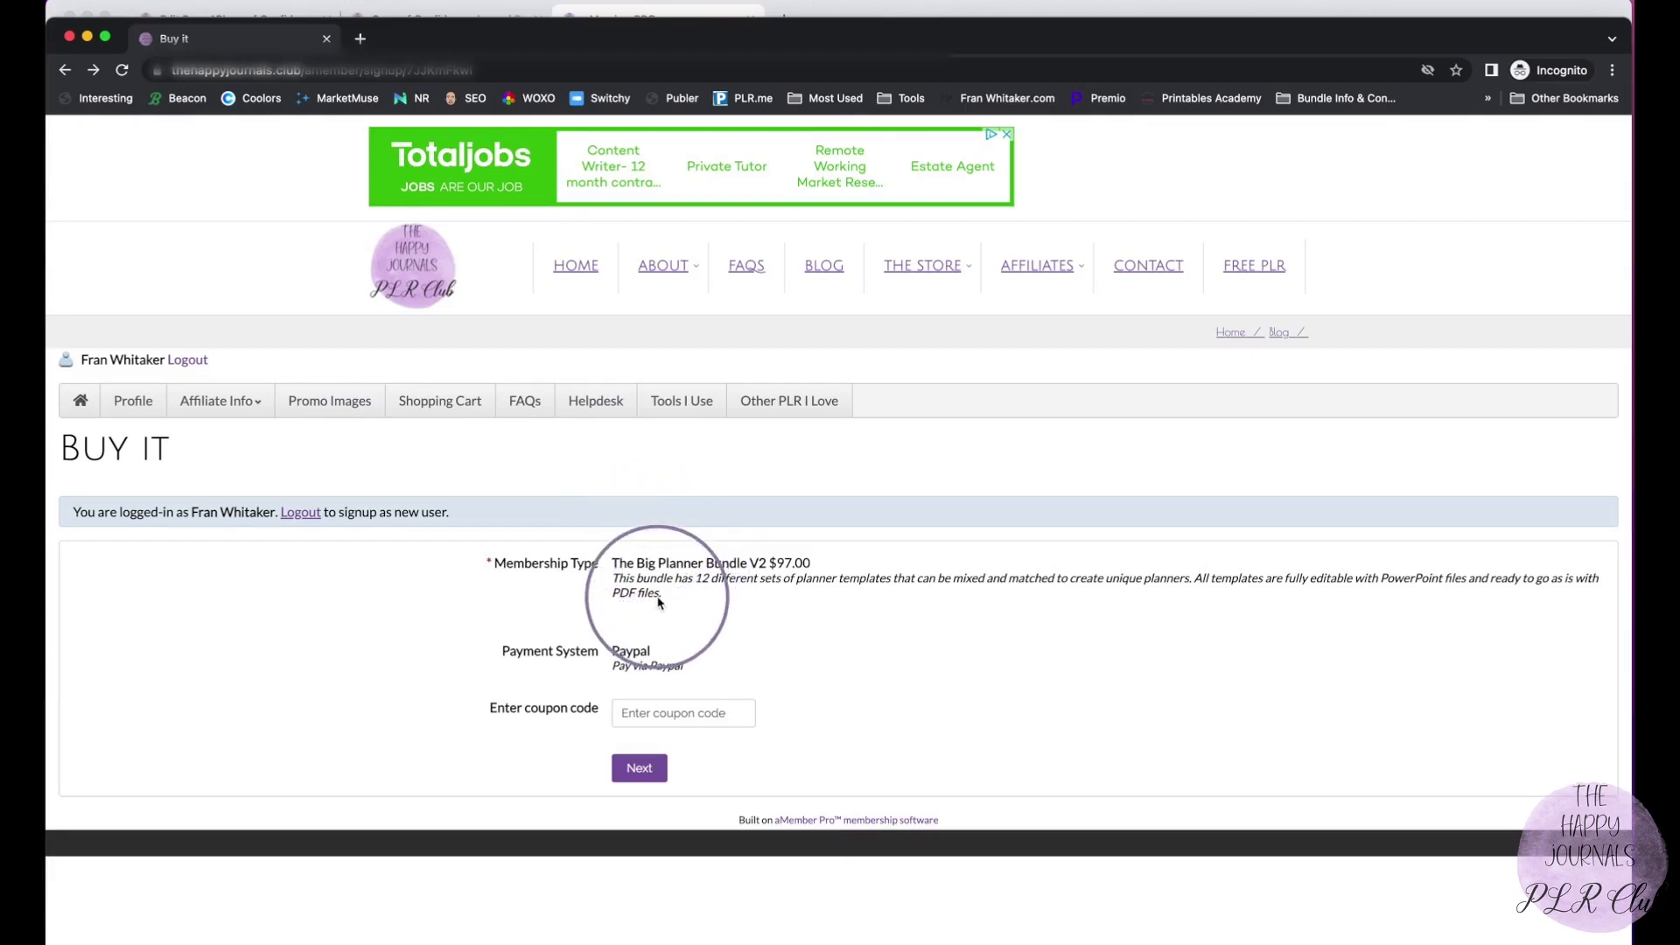
mouse_move(990, 277)
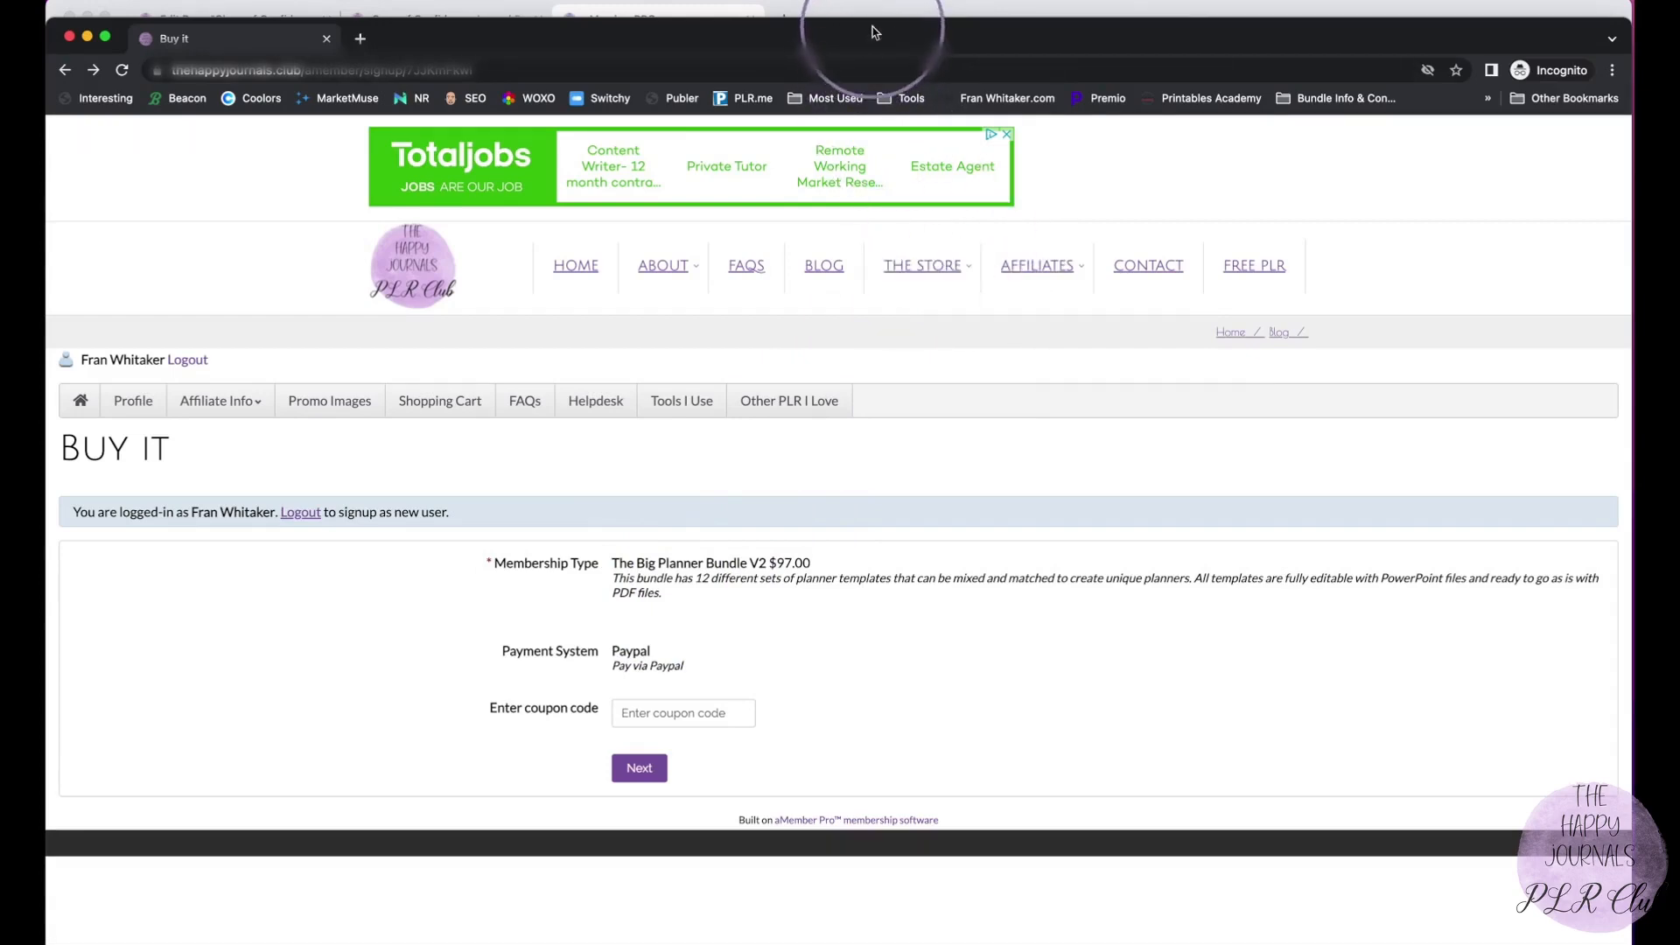
click(87, 39)
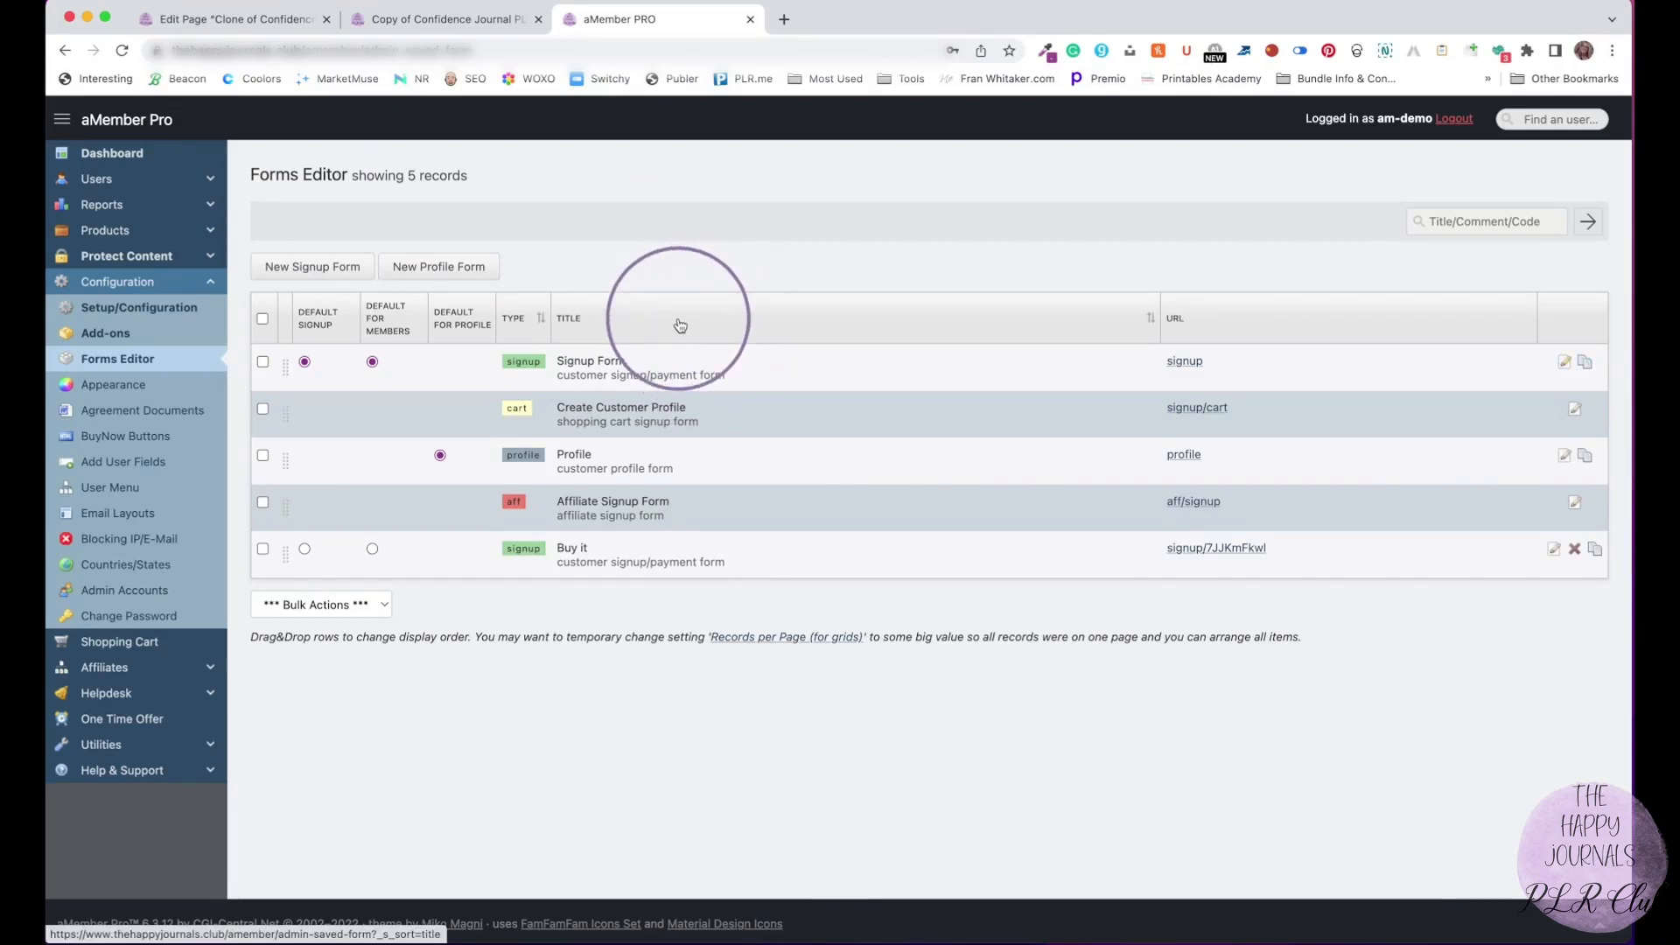
click(632, 267)
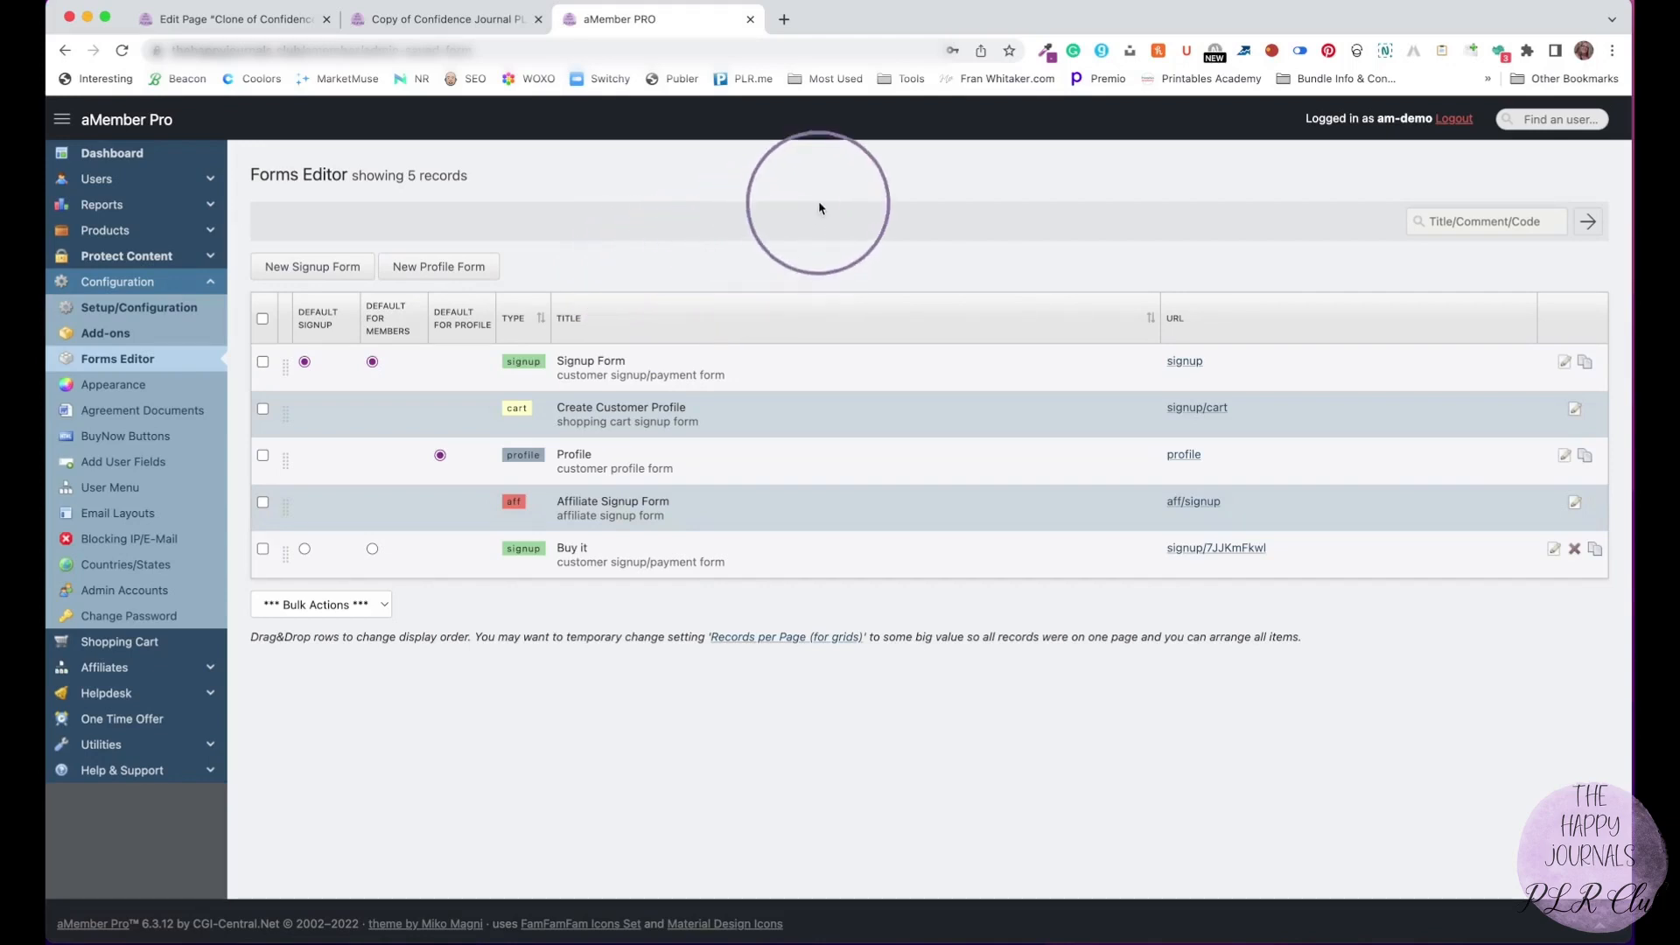
Switch to the sale buttons presentation in PowerPoint and draw a rectangle about 4.1" wide and 0.84" high on the blank slide 2.
mouse_move(1452, 931)
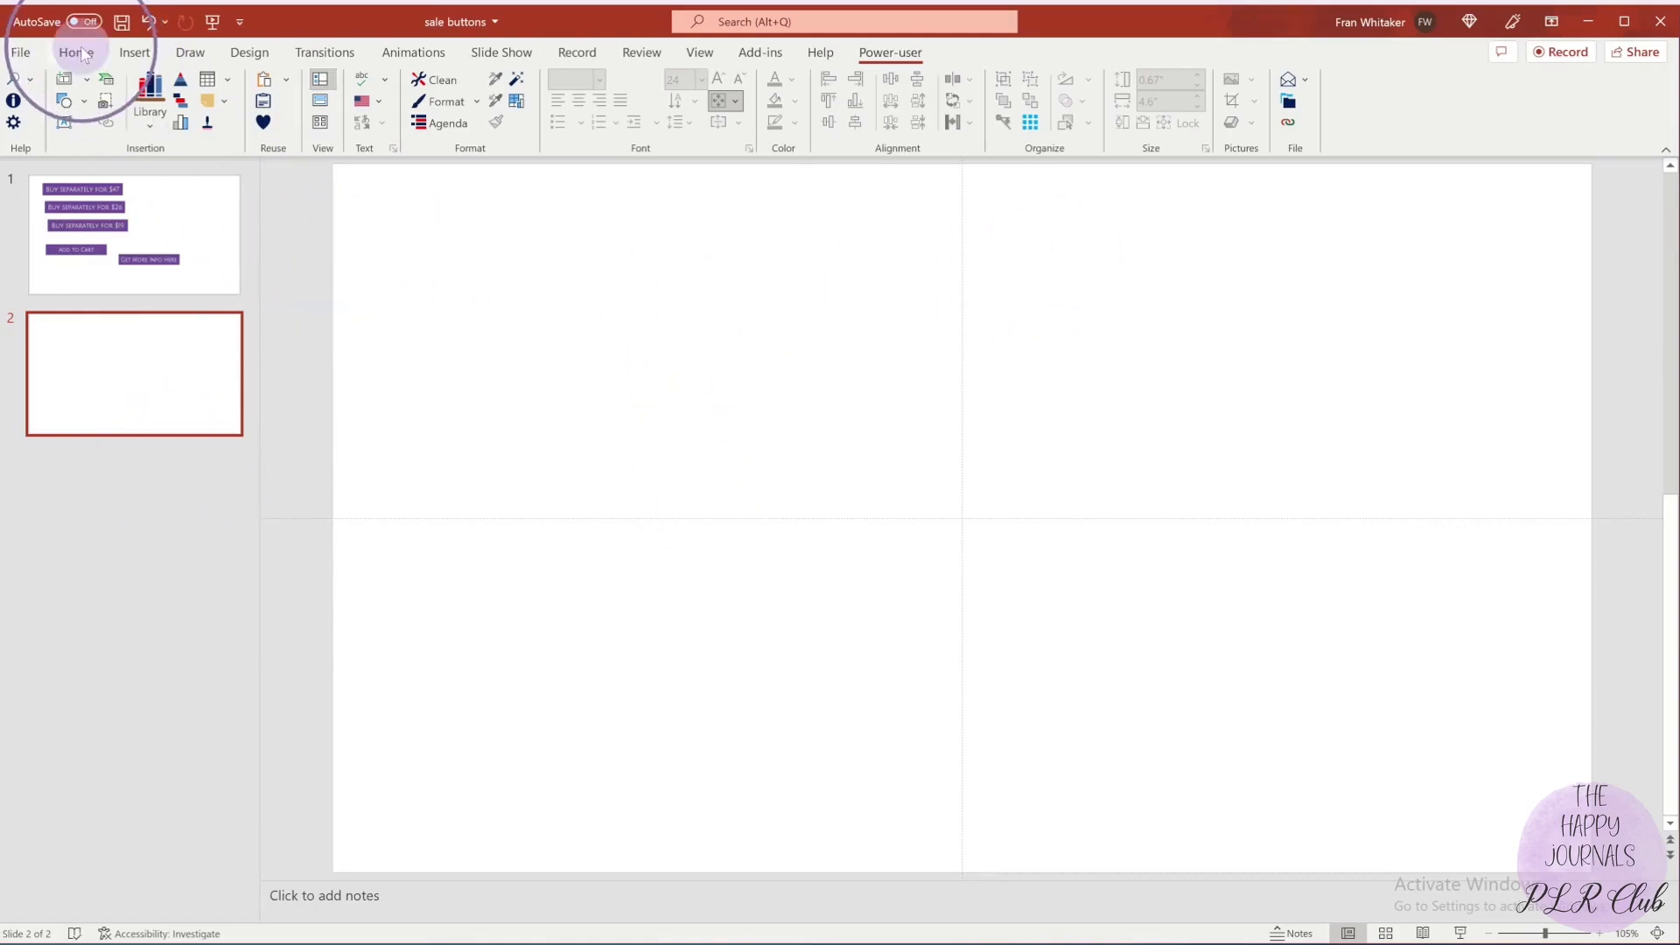
click(81, 52)
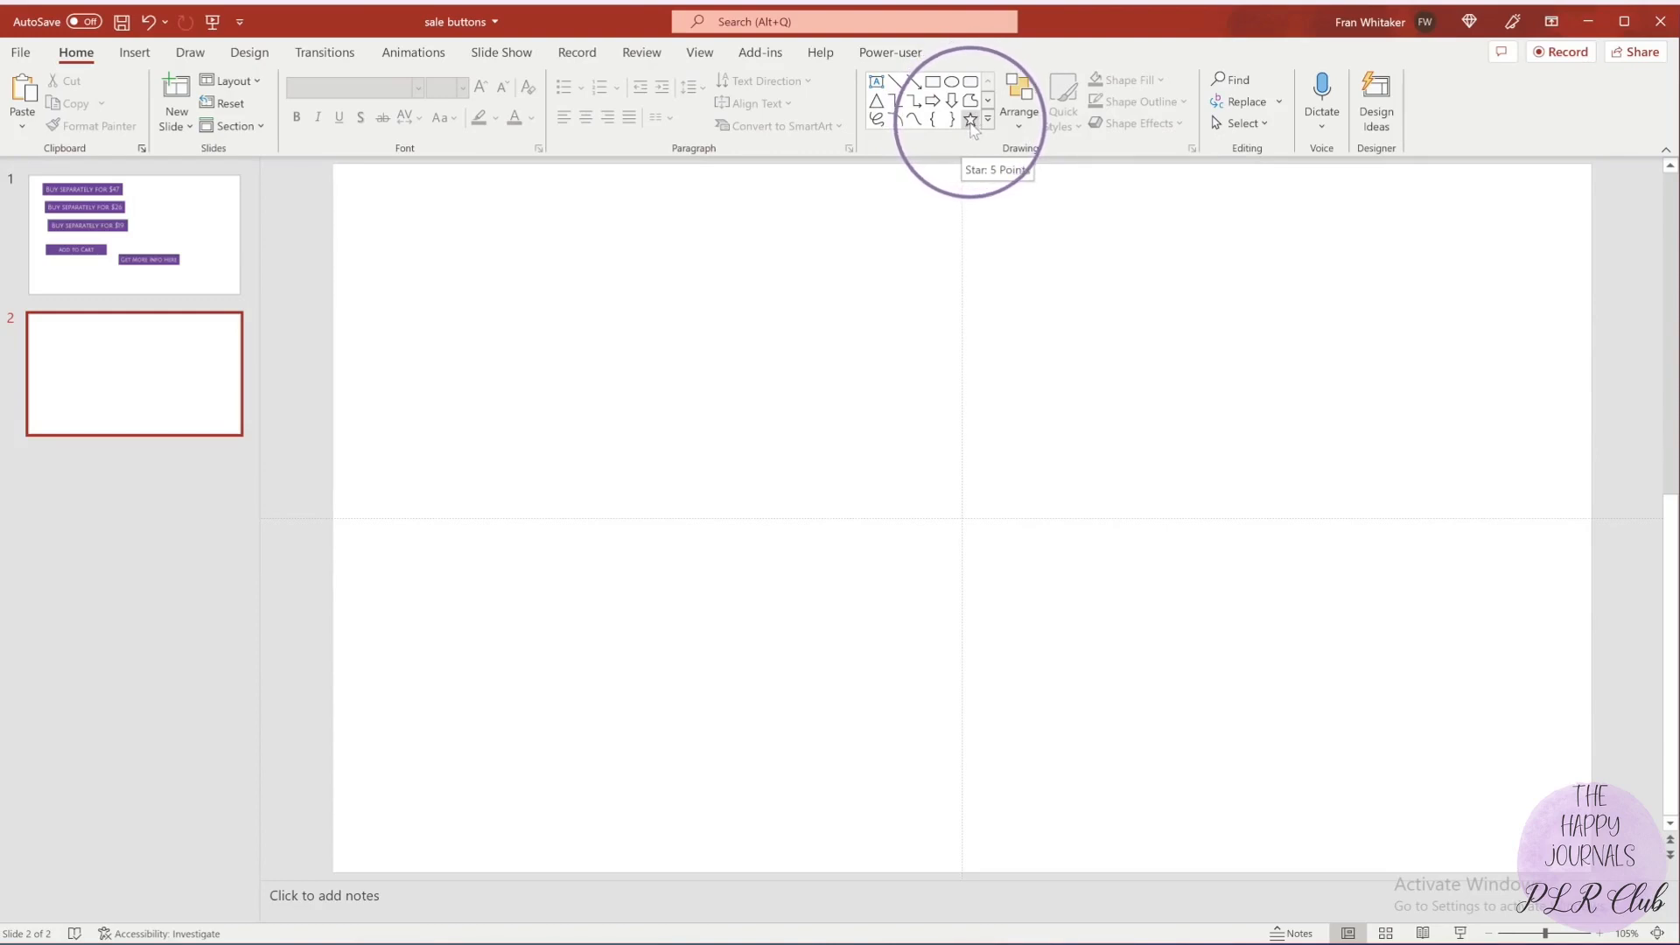
click(932, 81)
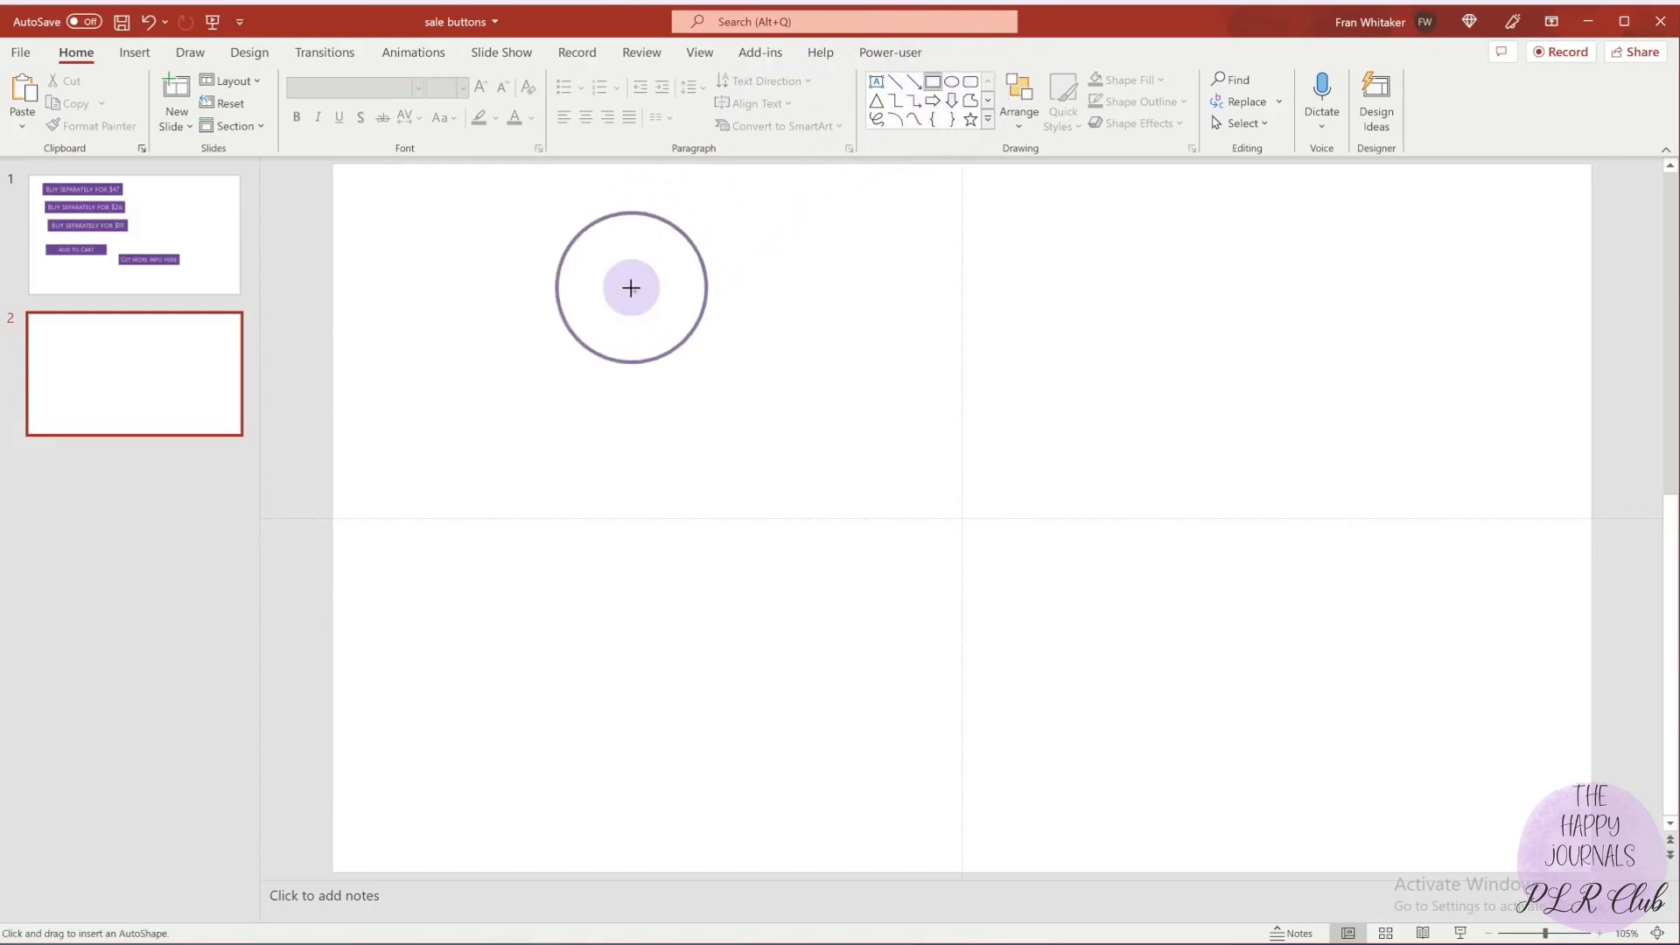
mouse_move(631, 288)
mouse_down()
mouse_move(942, 364)
mouse_move(1032, 371)
mouse_move(1019, 349)
mouse_up()
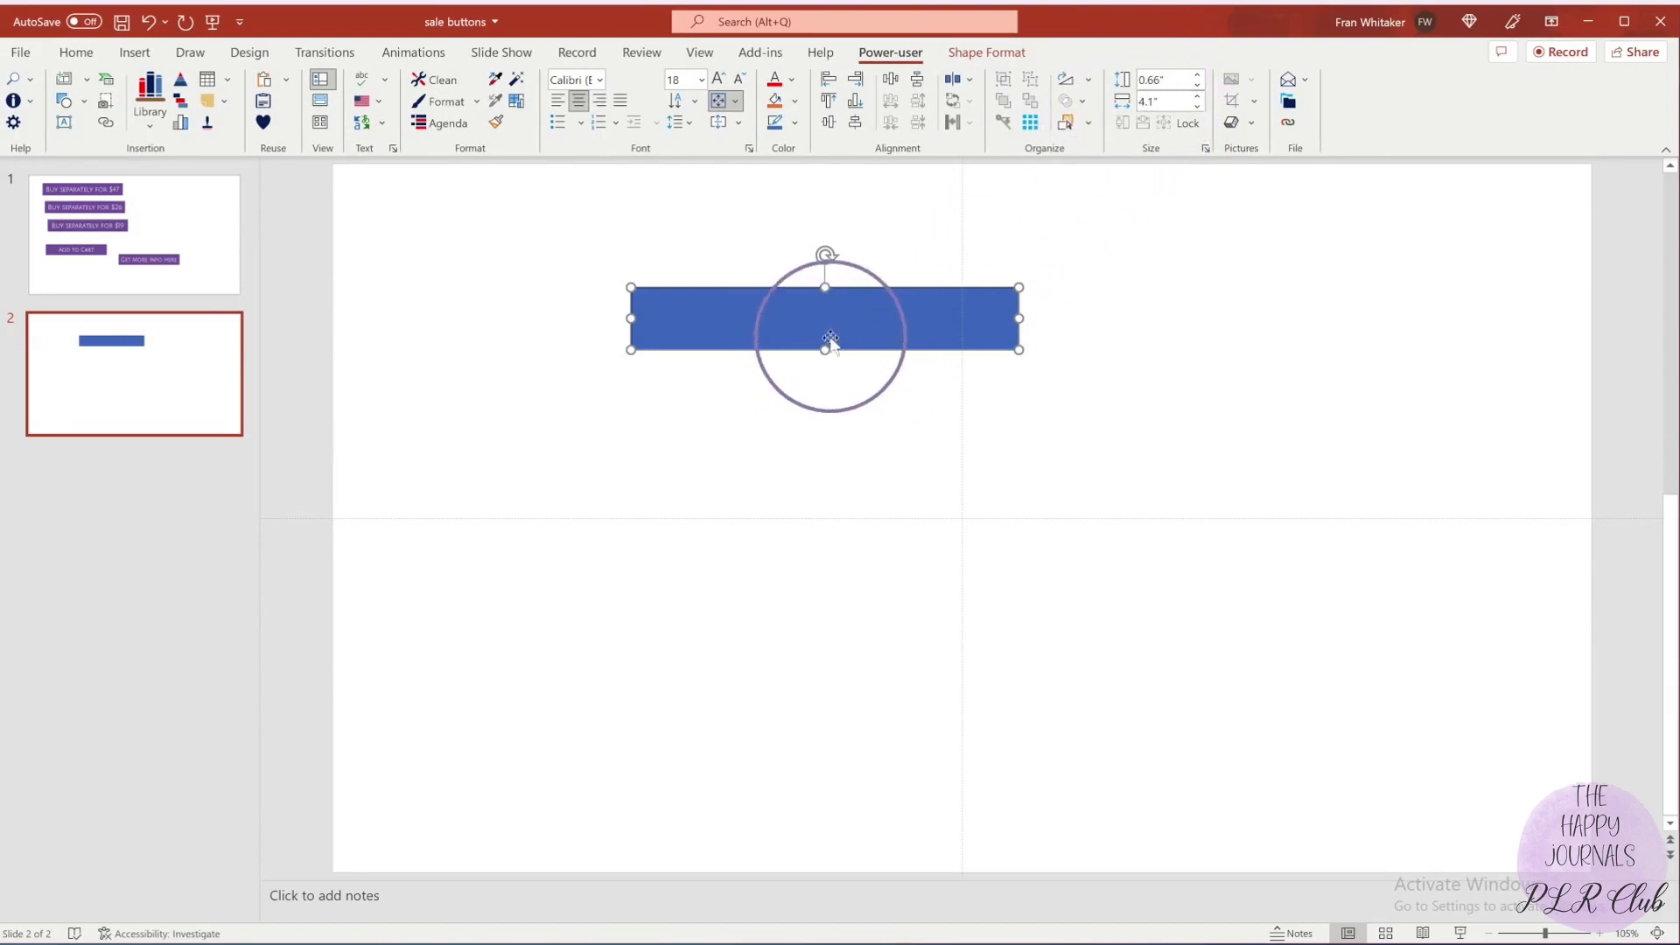
drag(825, 350, 826, 367)
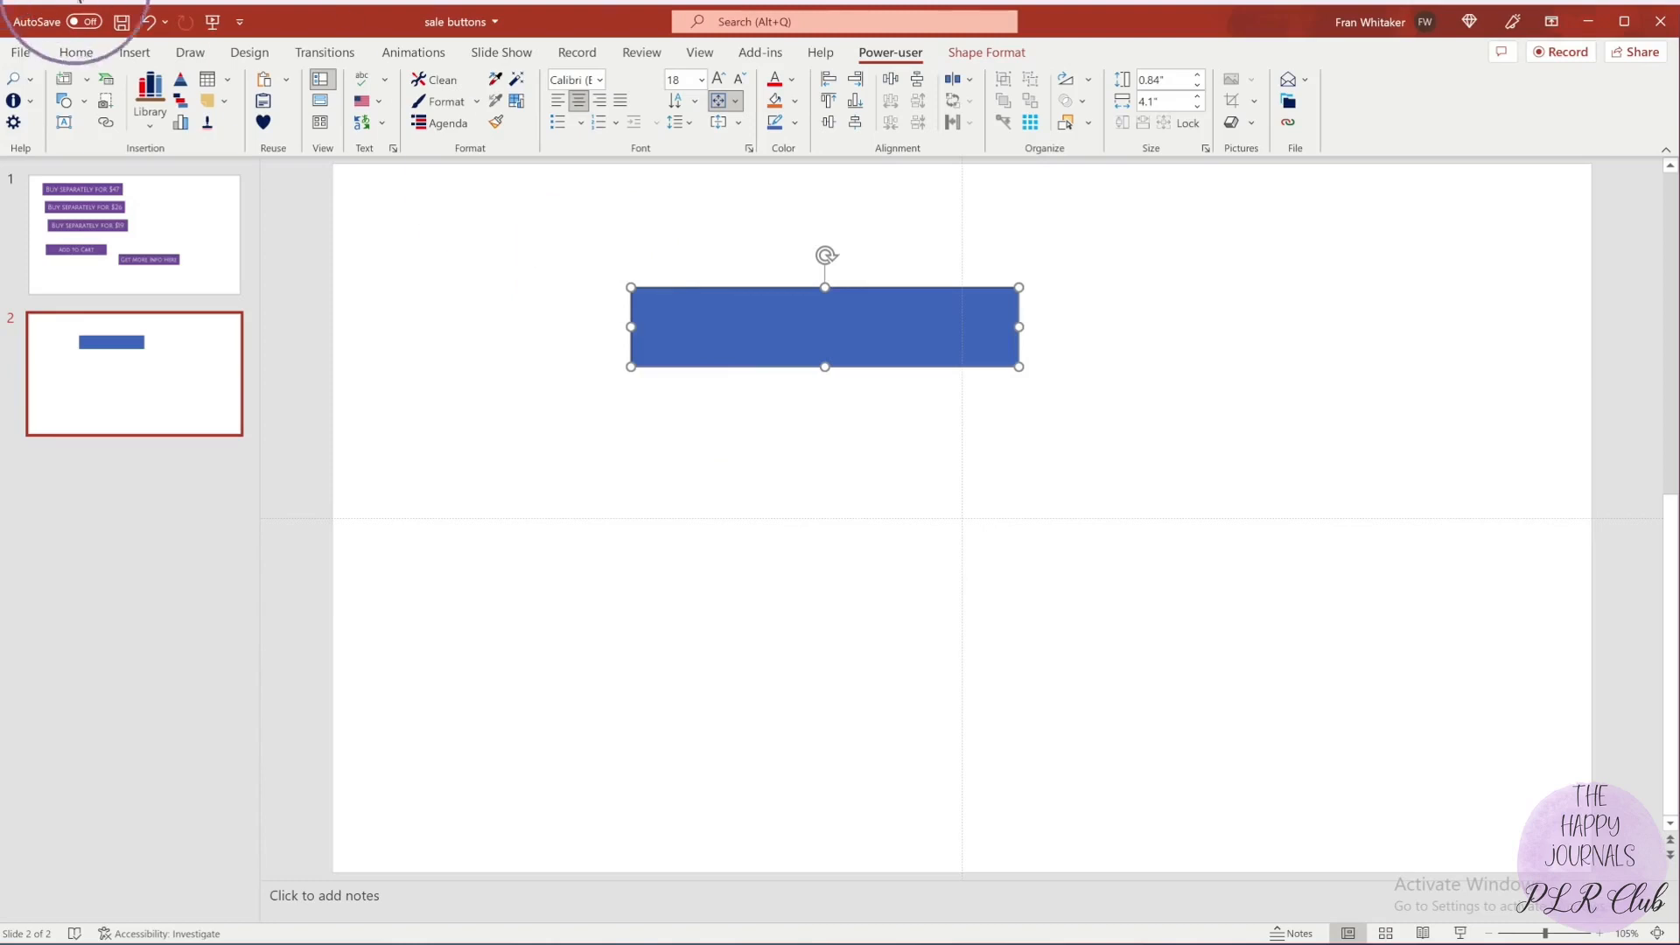
Set the rectangle's text font to Julius Sans One at size 24.
click(76, 54)
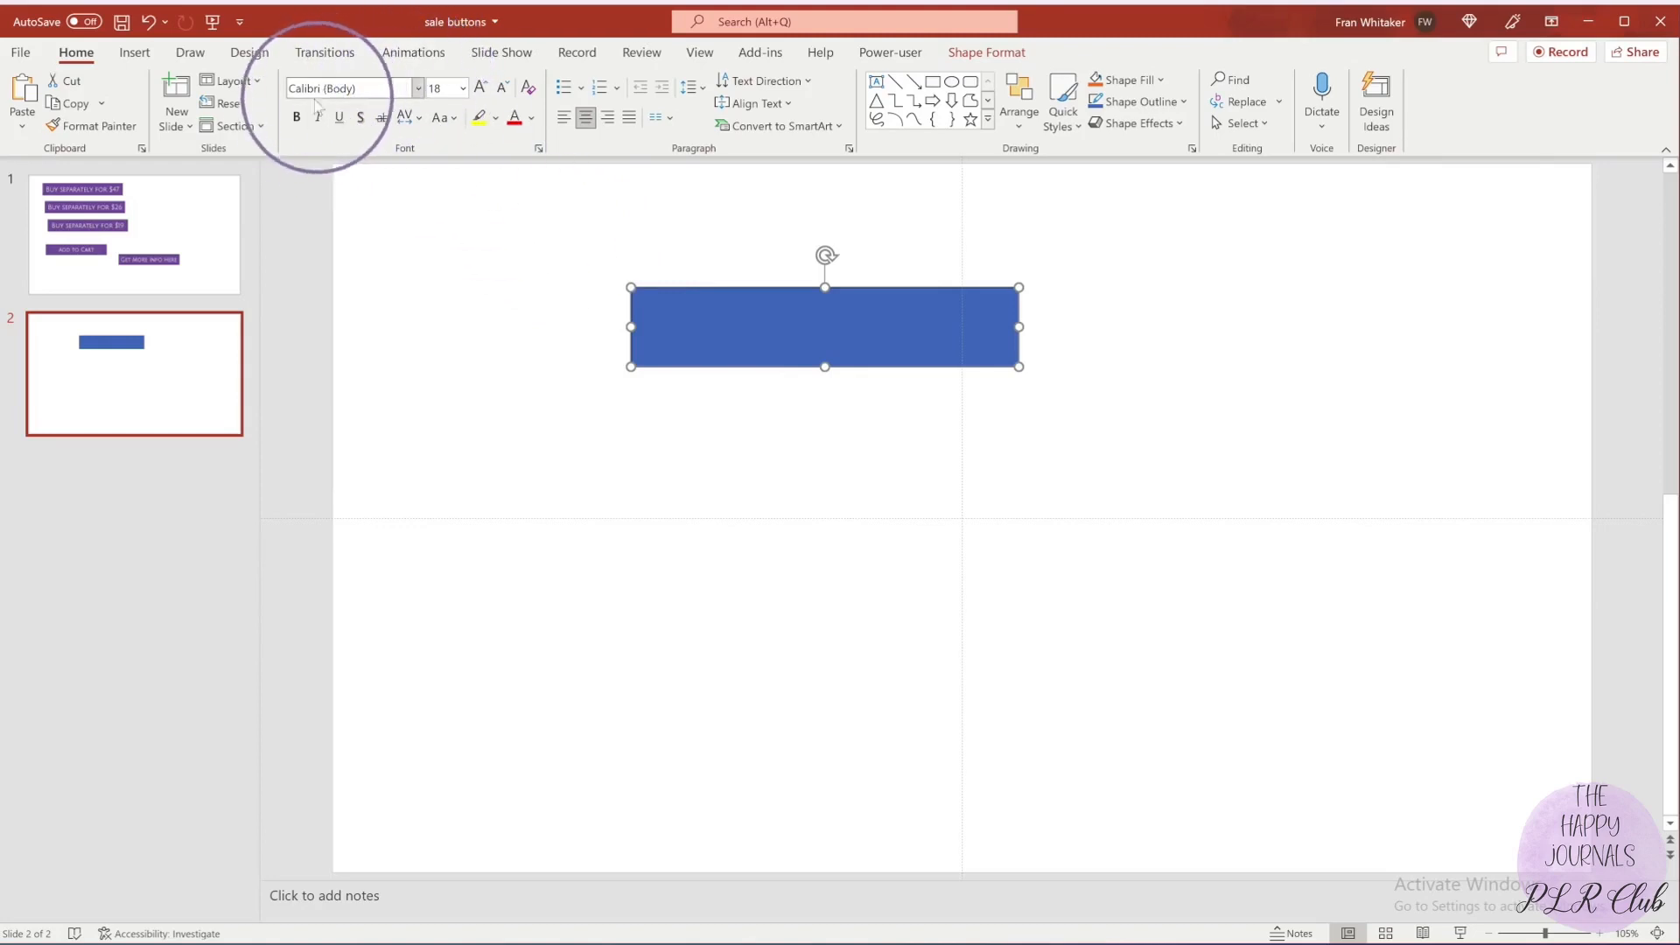
click(425, 91)
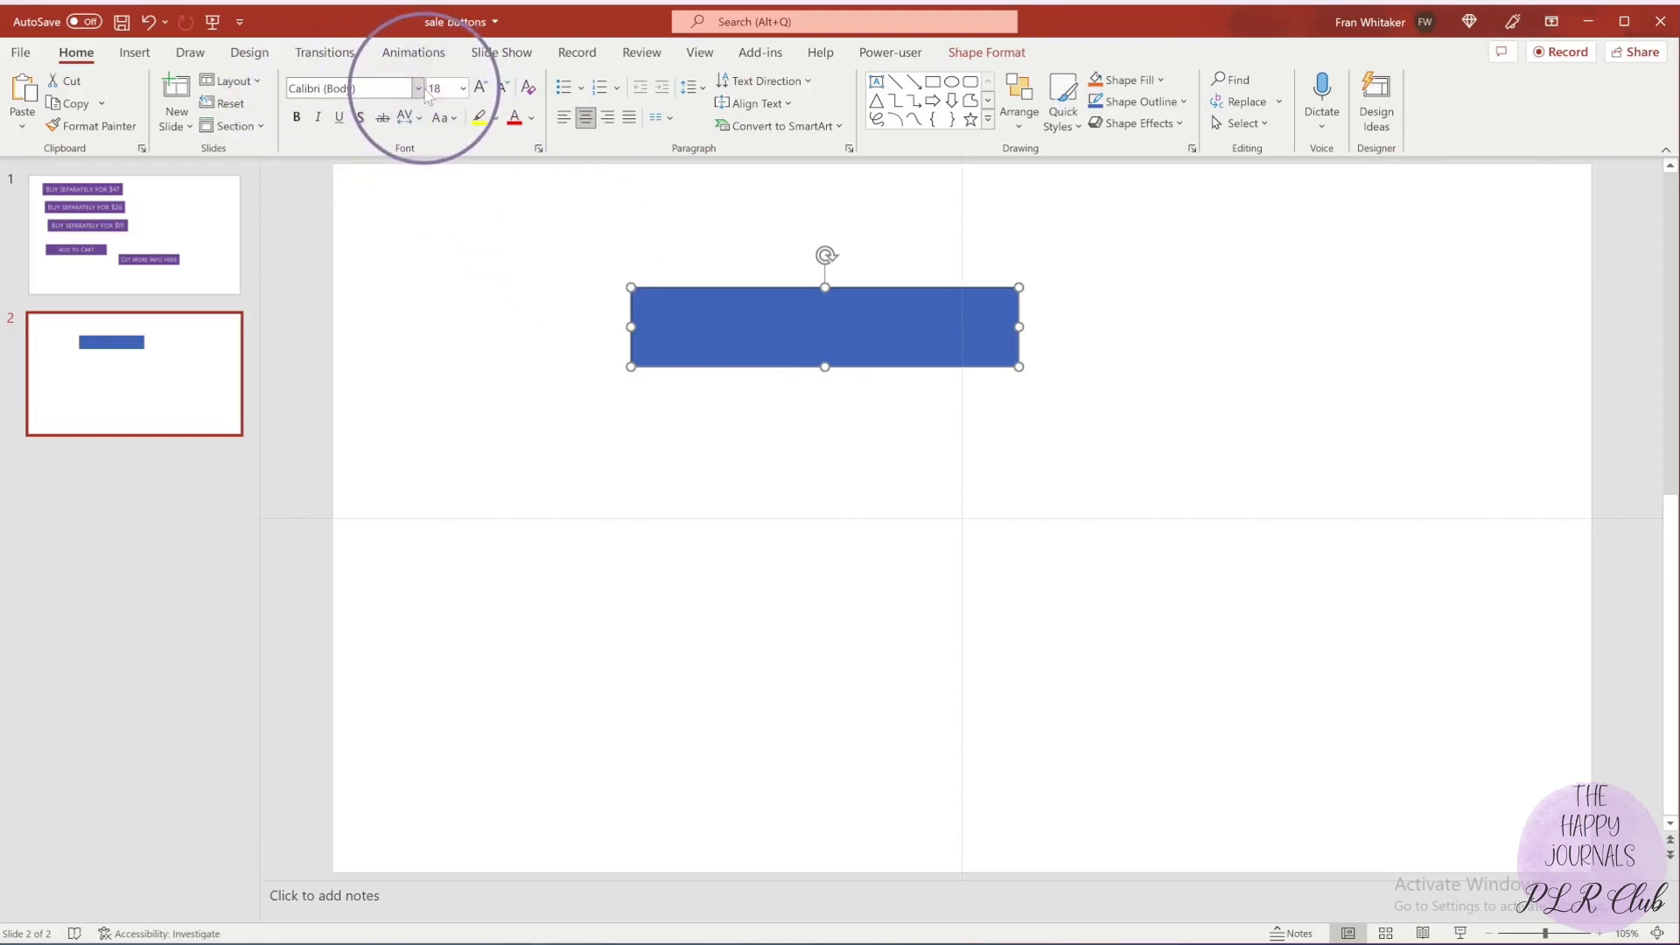
click(419, 89)
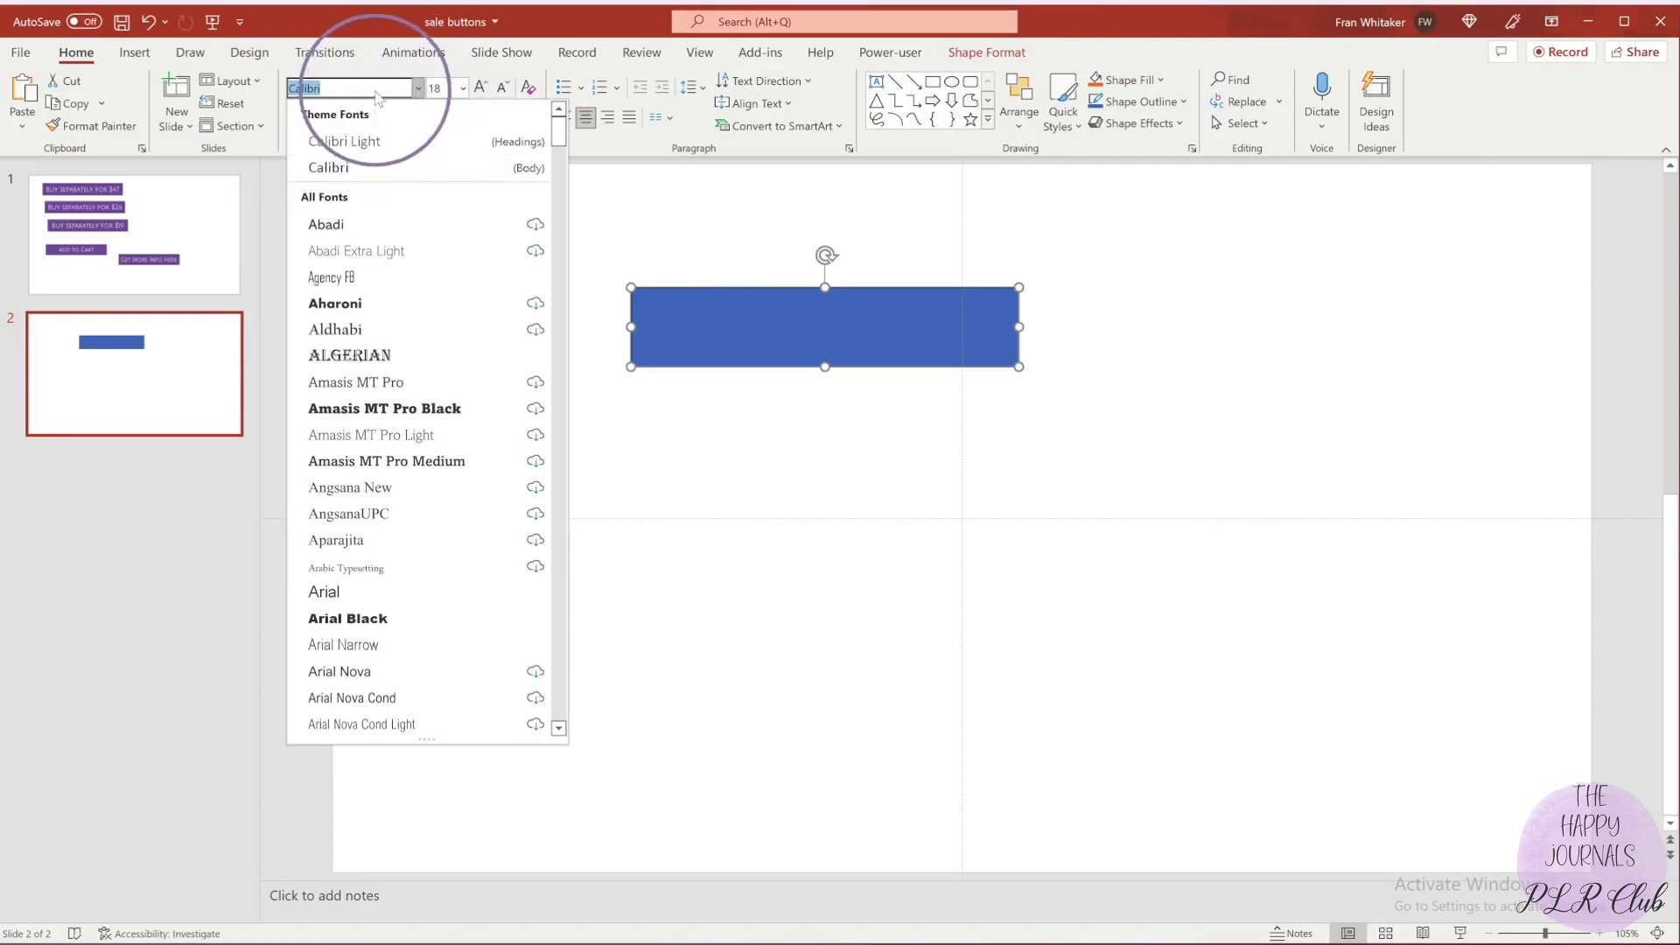
click(376, 94)
key(Up)
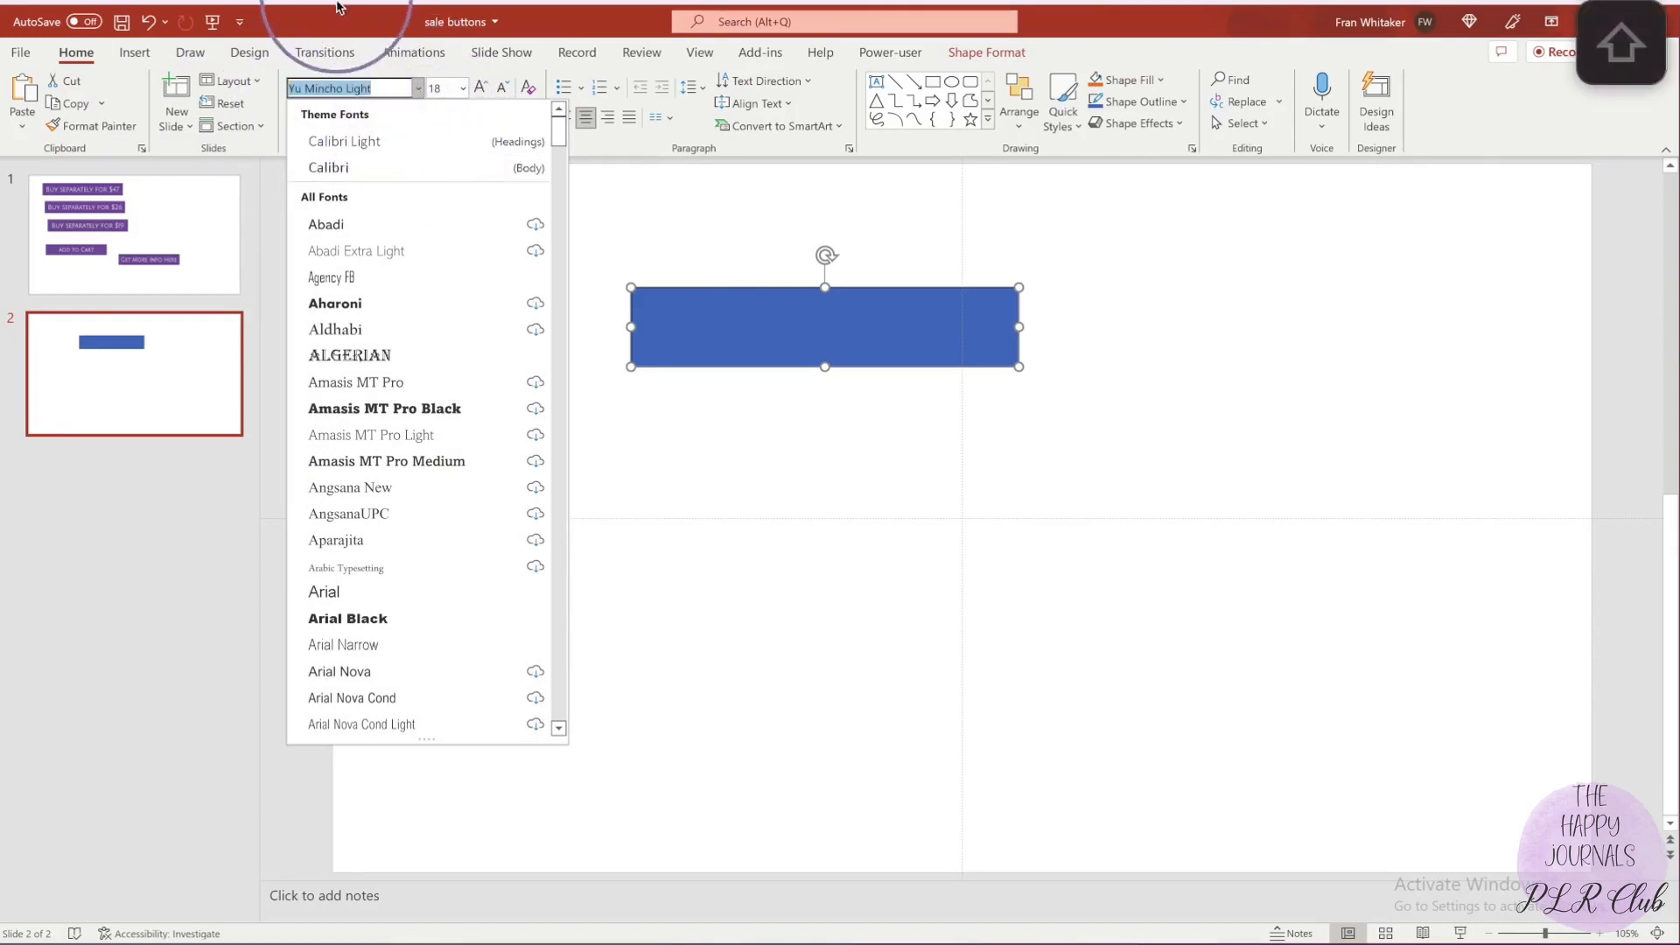
text(Julius Sans One)
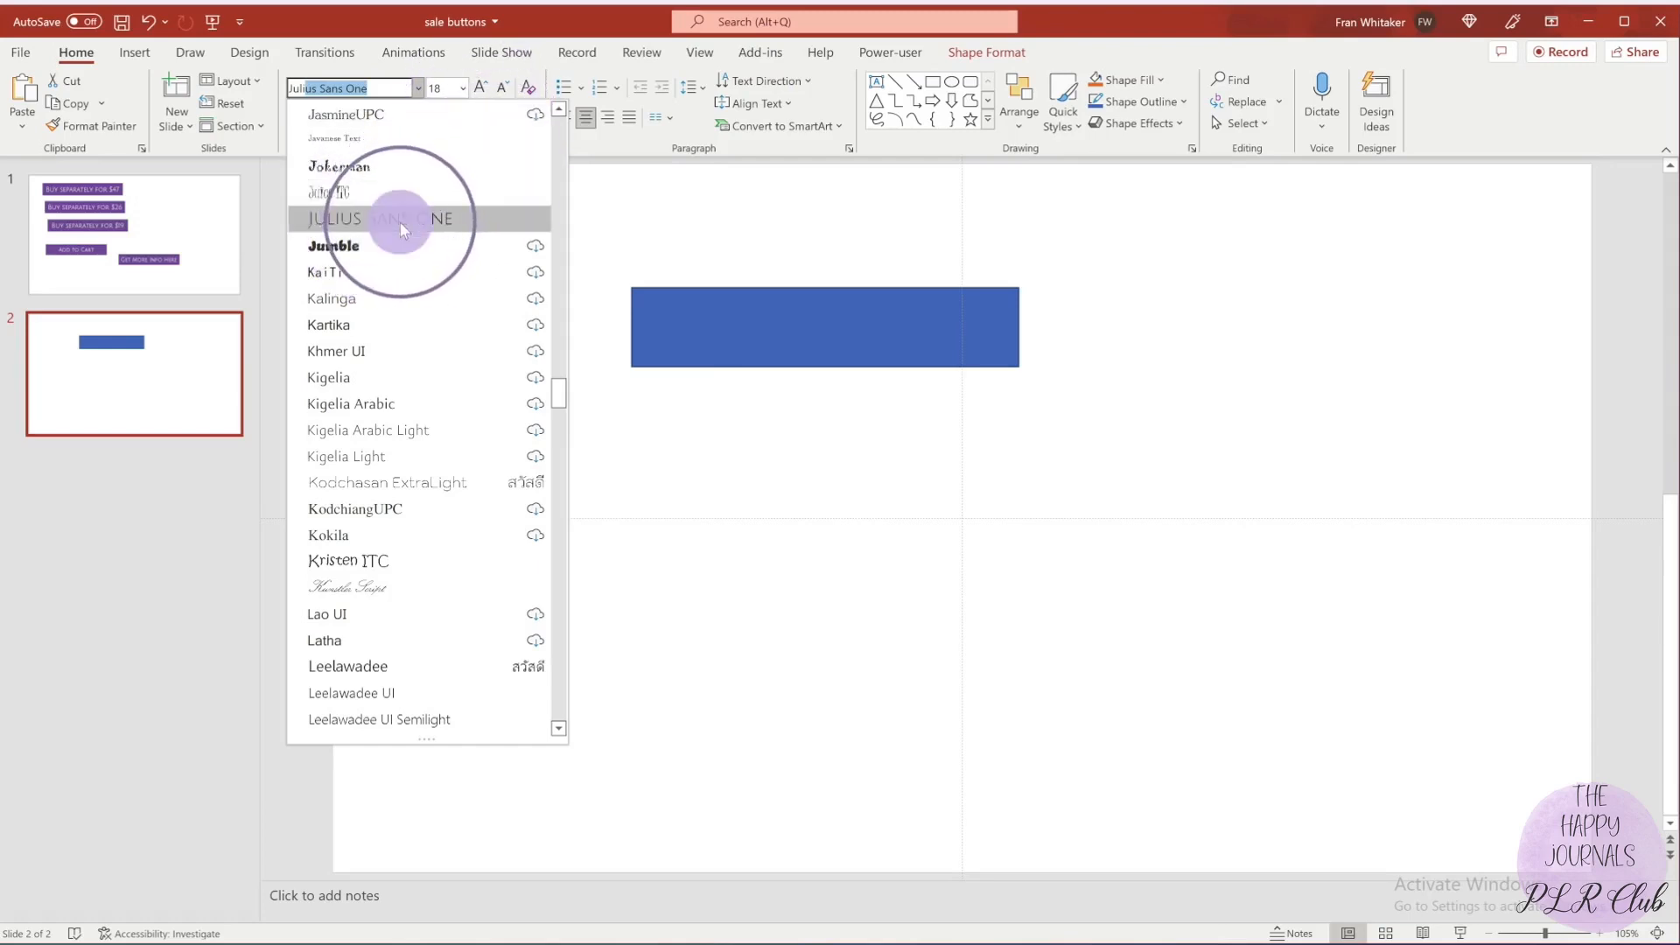
click(397, 218)
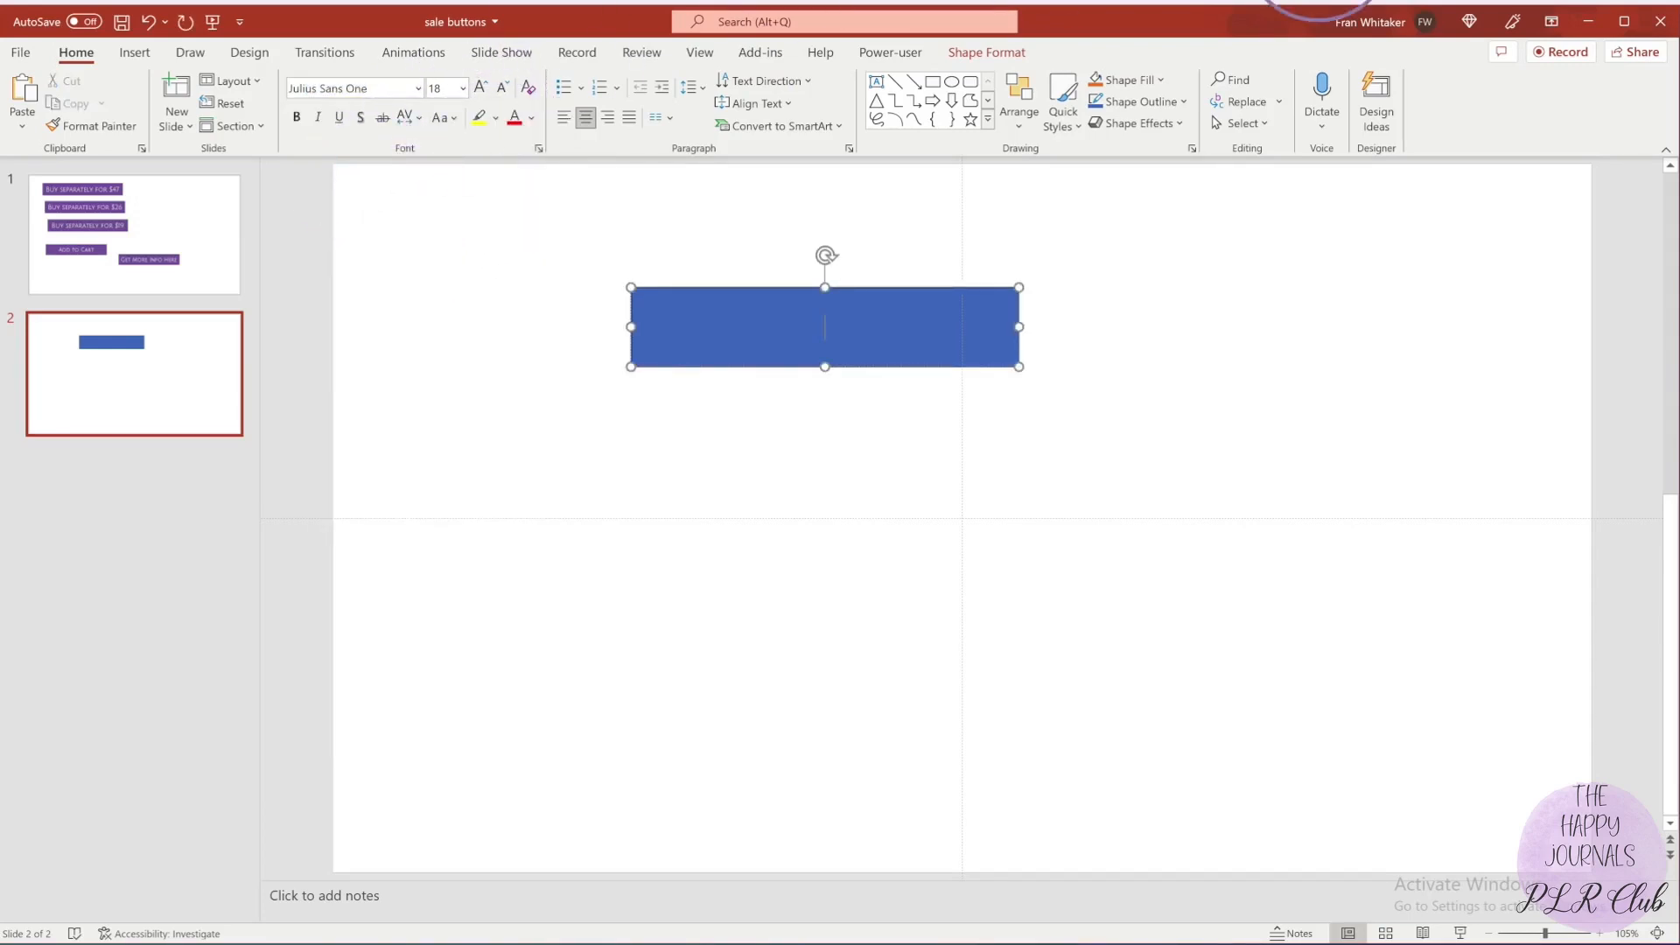
click(462, 88)
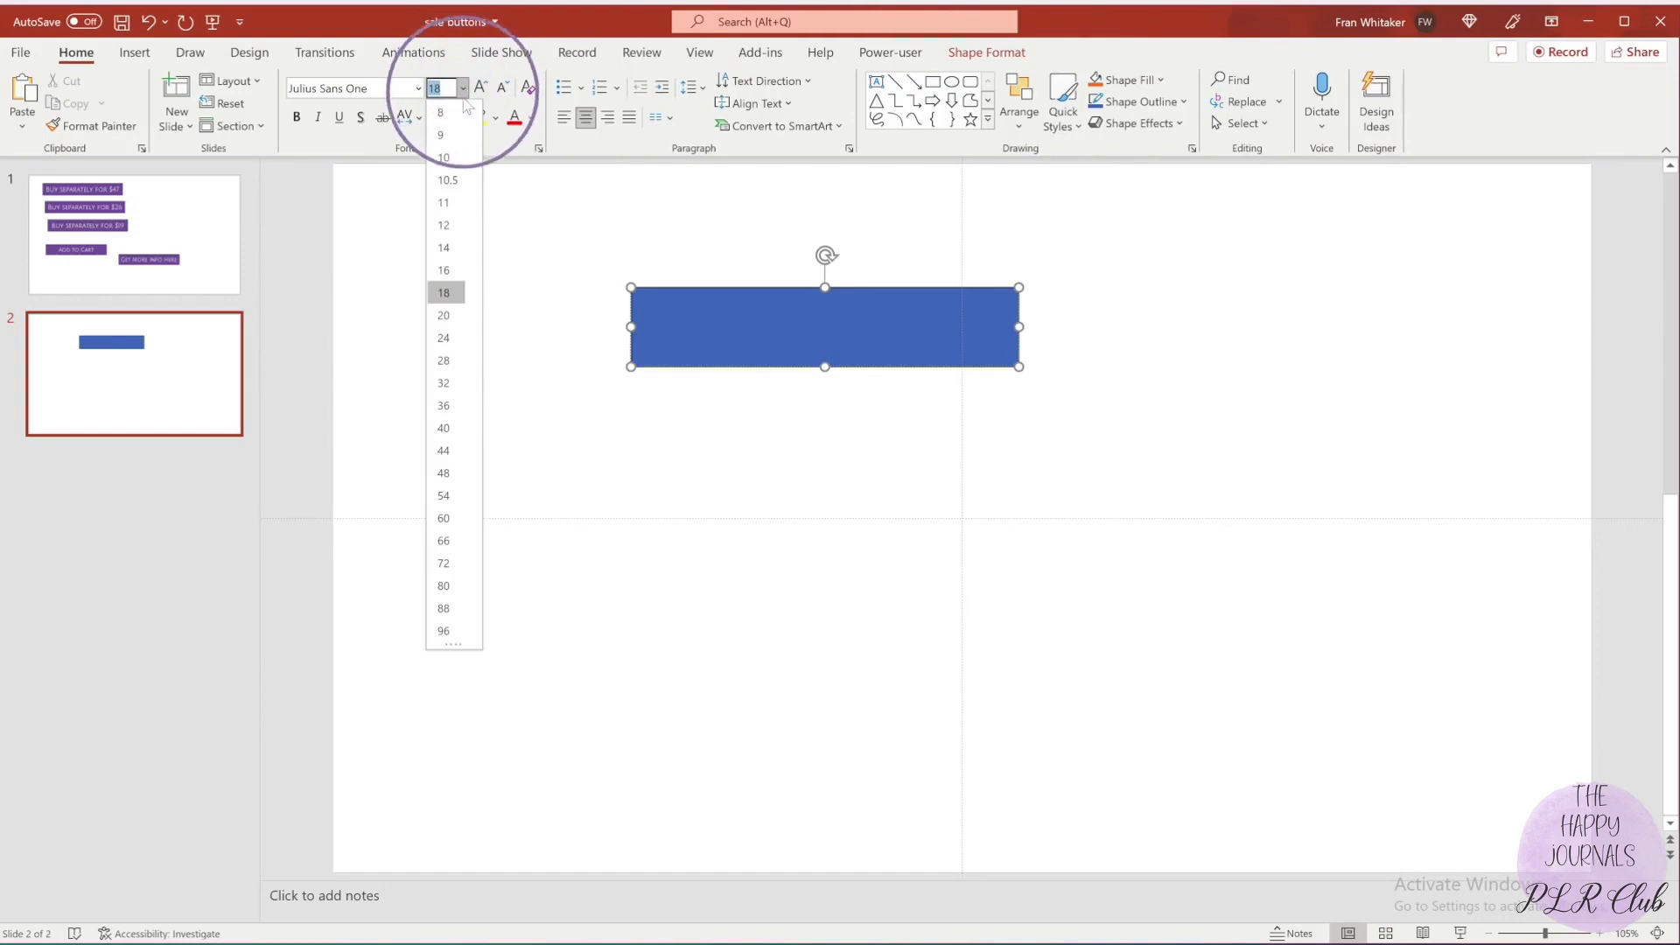
click(443, 338)
Enter the label "Add to cart" in the rectangle on slide 2.
click(667, 291)
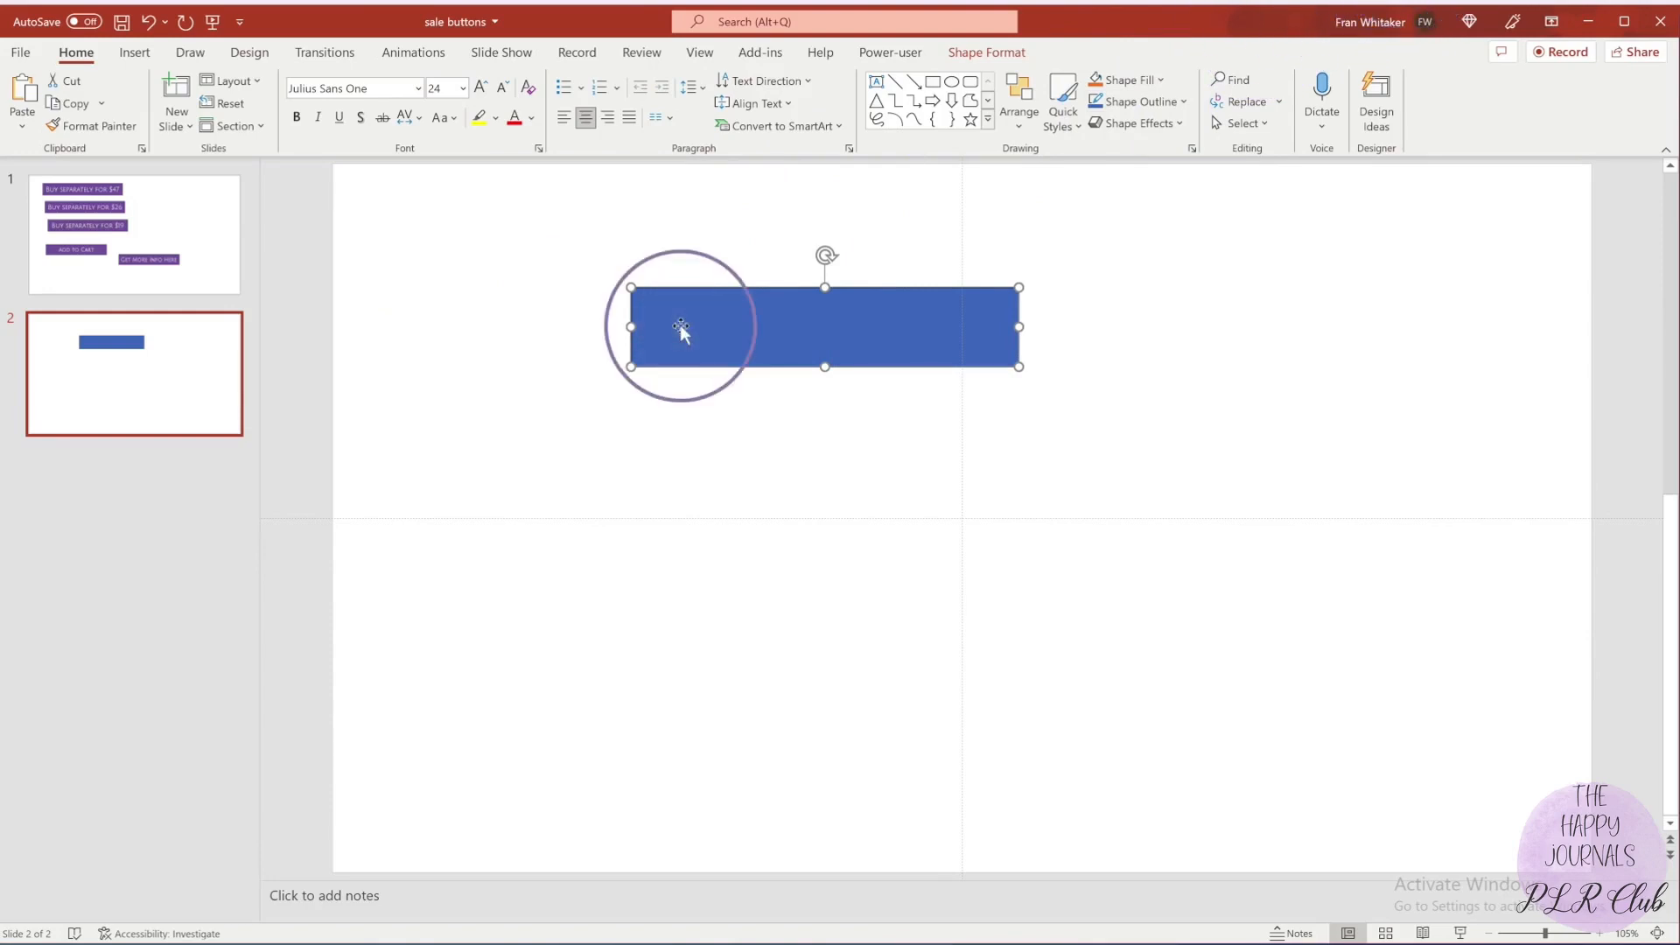
text(ADD TO CX)
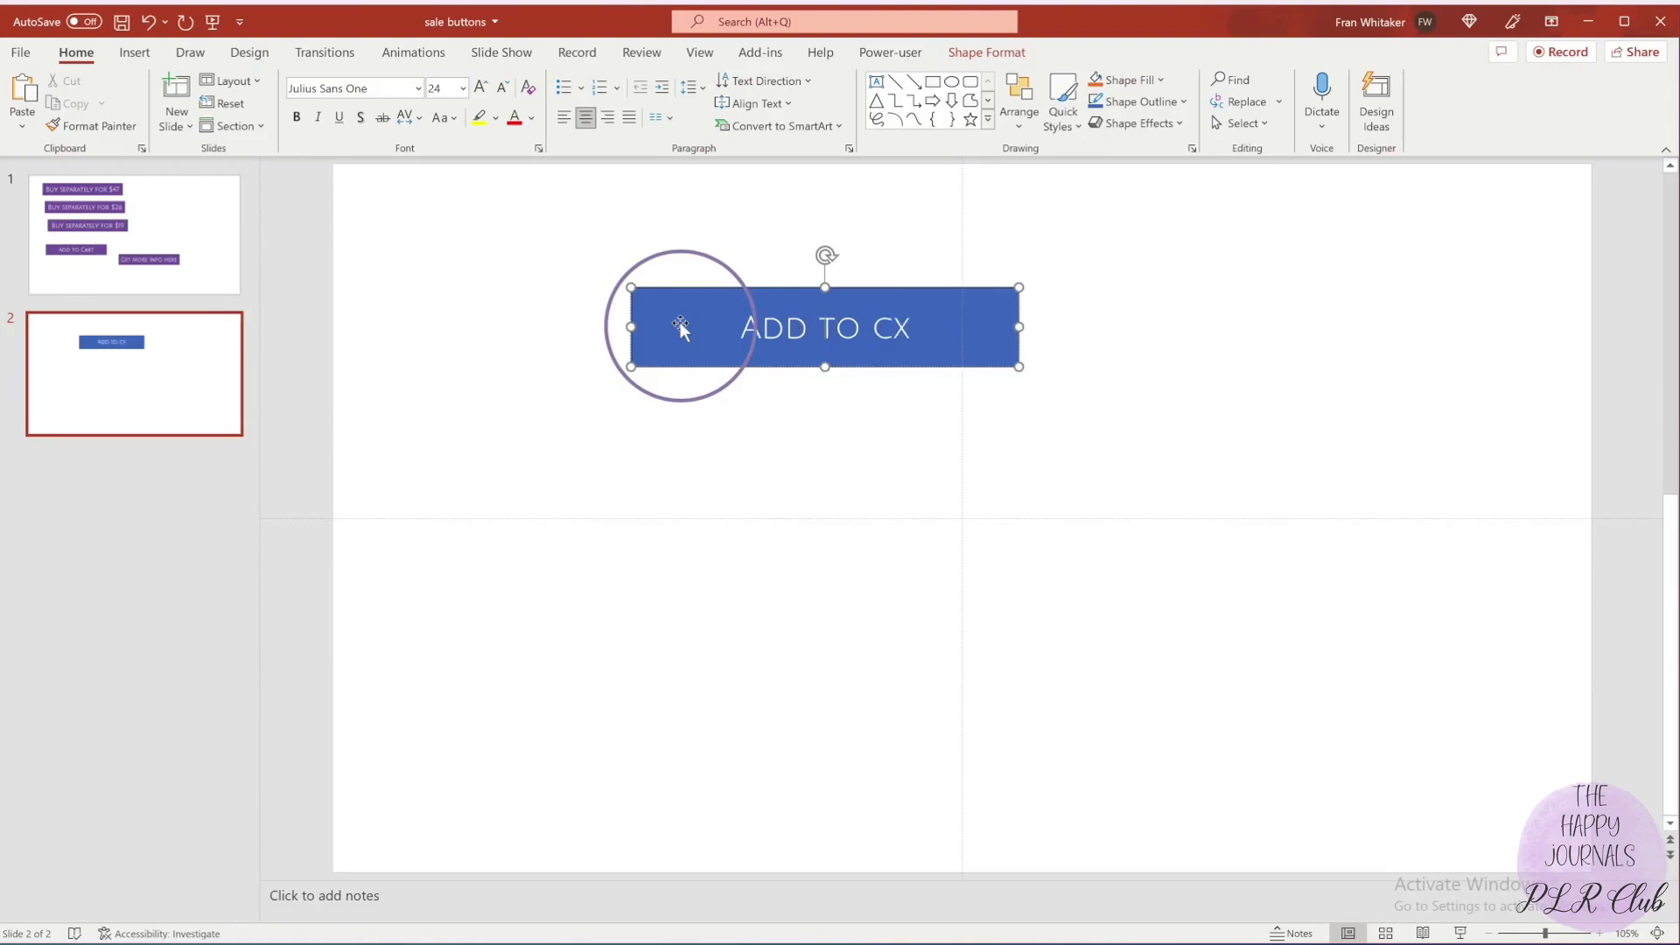
key(BackSpace)
text(ART)
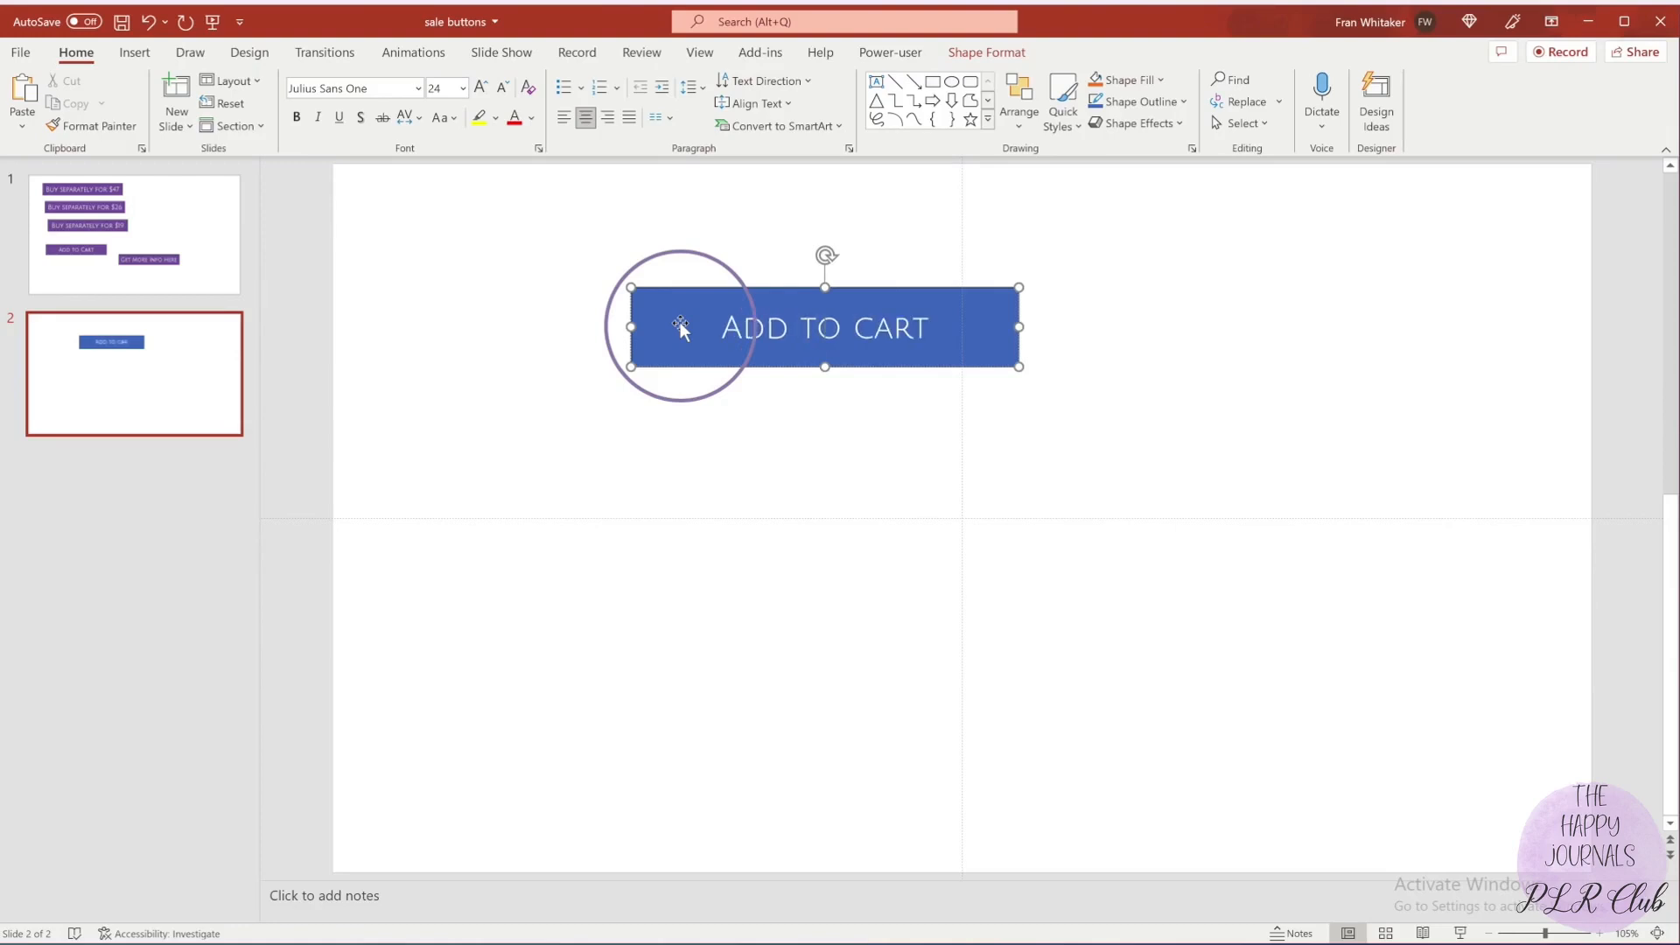
Fill the Add to cart rectangle with the recently used purple and remove its outline.
click(657, 324)
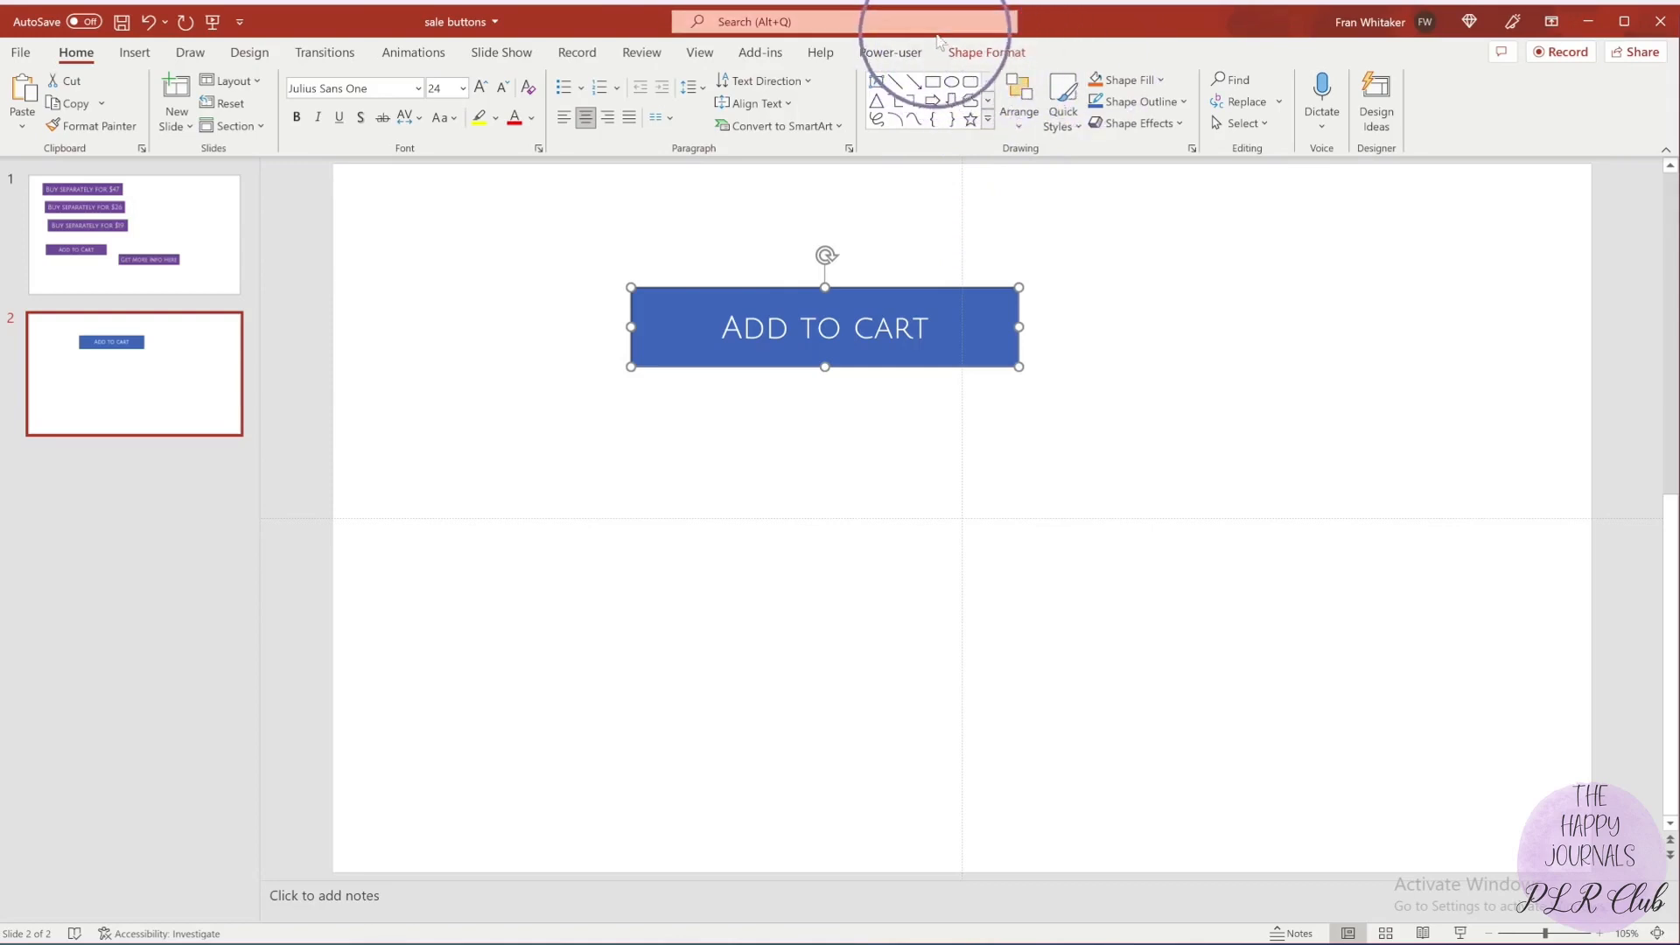
click(1000, 58)
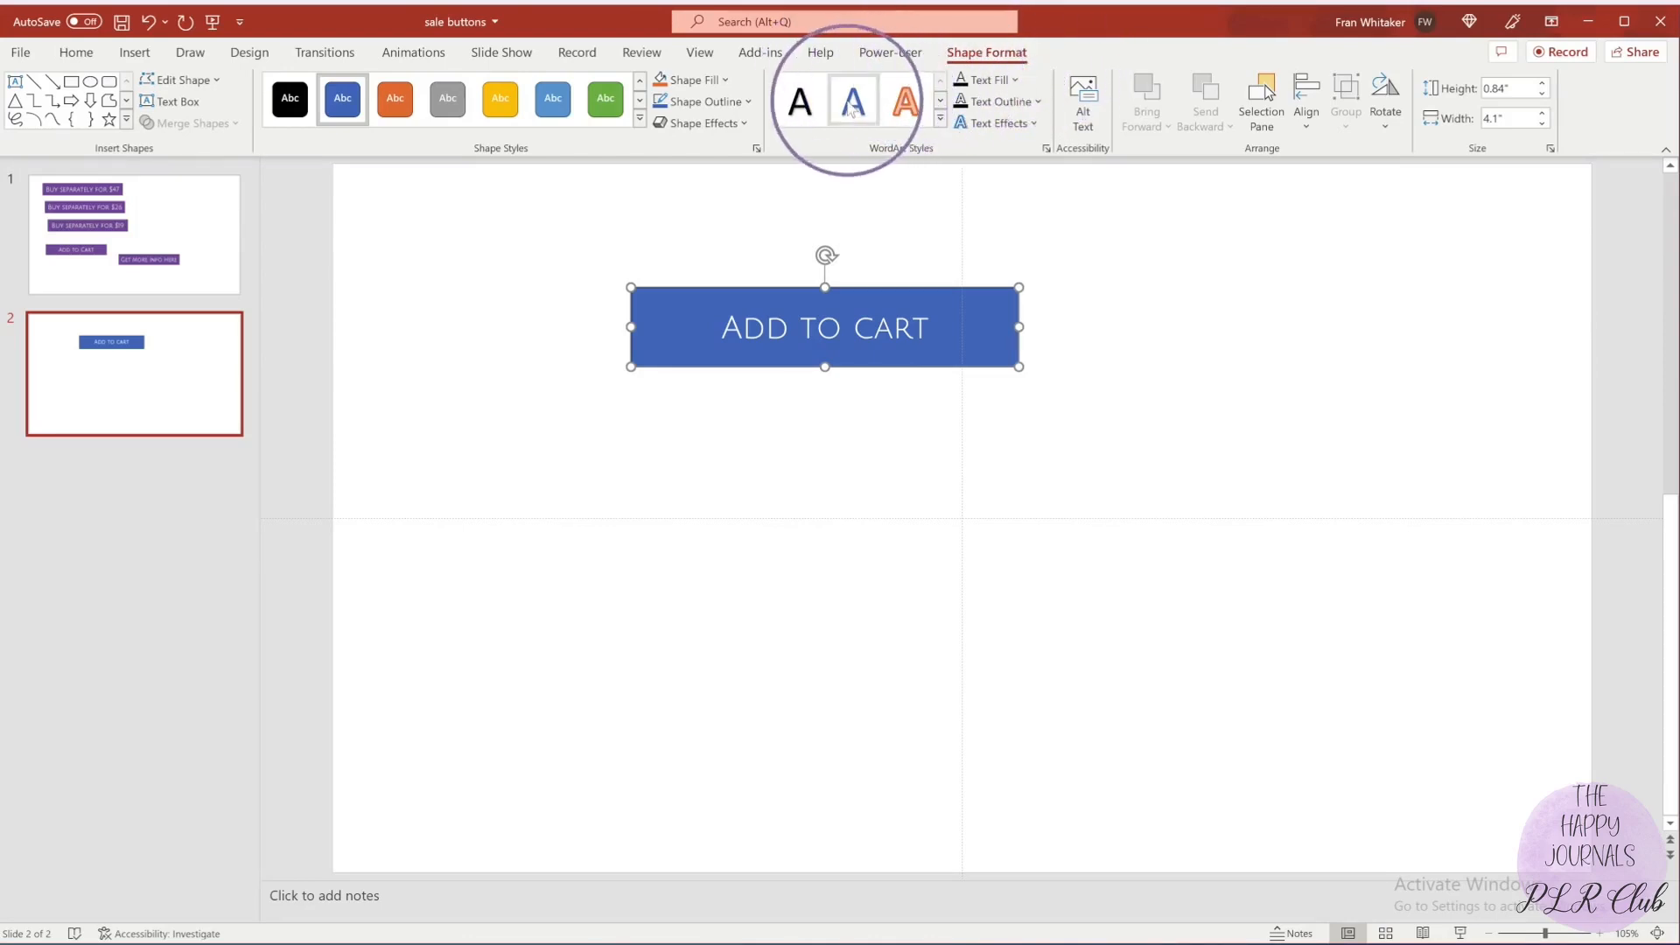
click(725, 81)
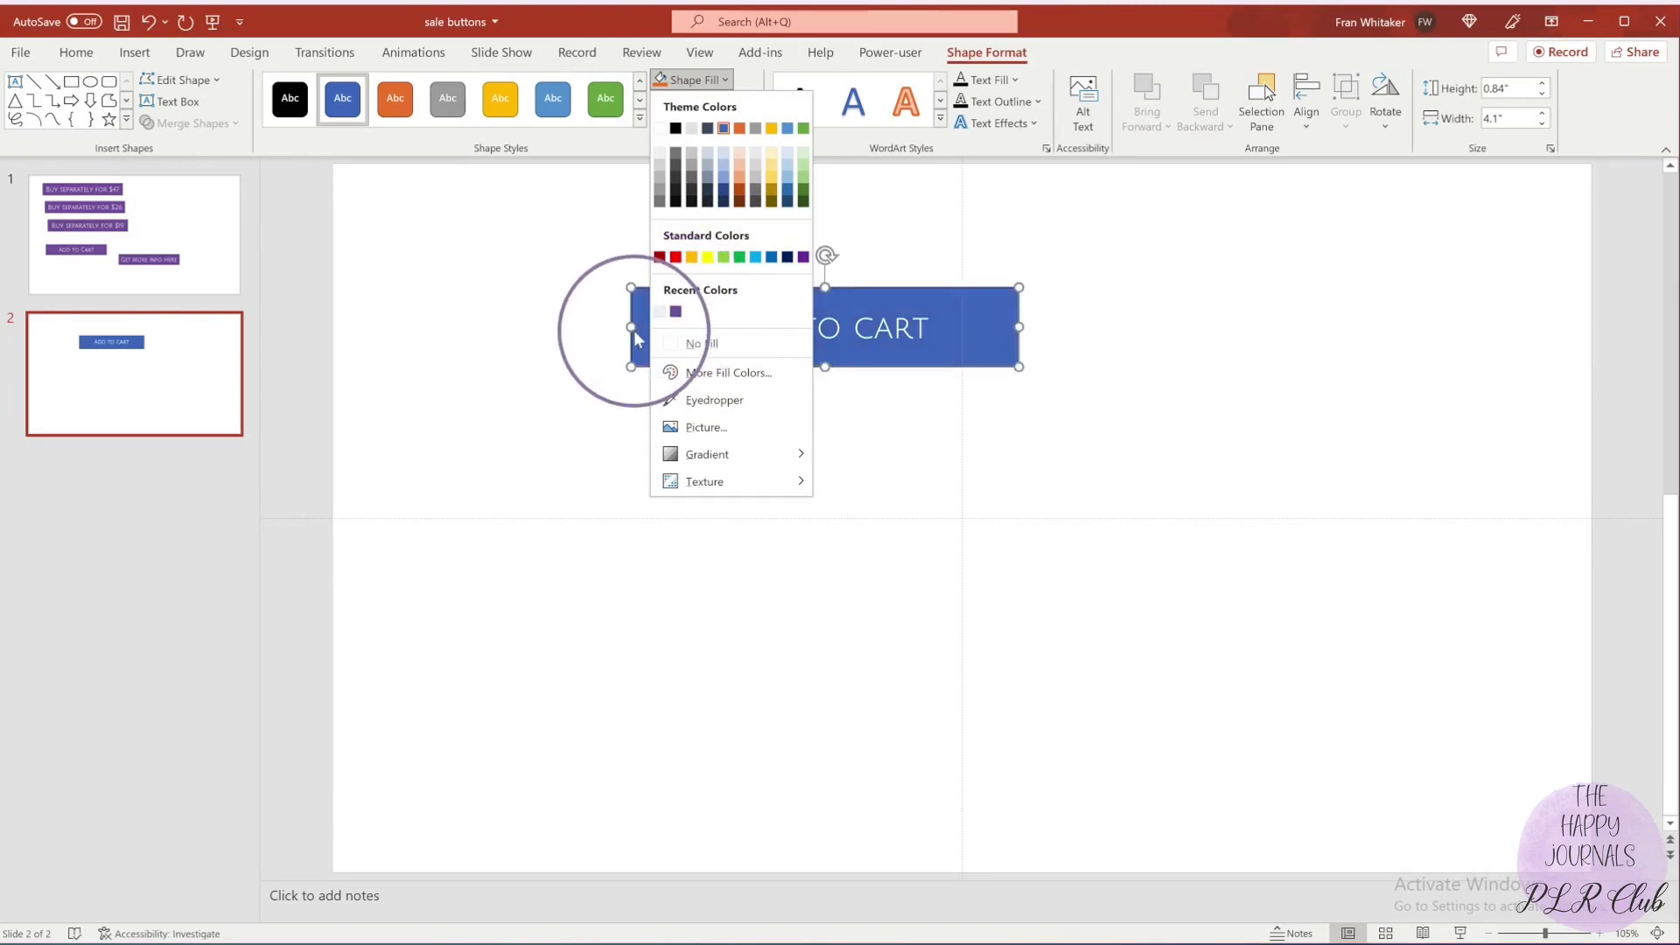
click(676, 312)
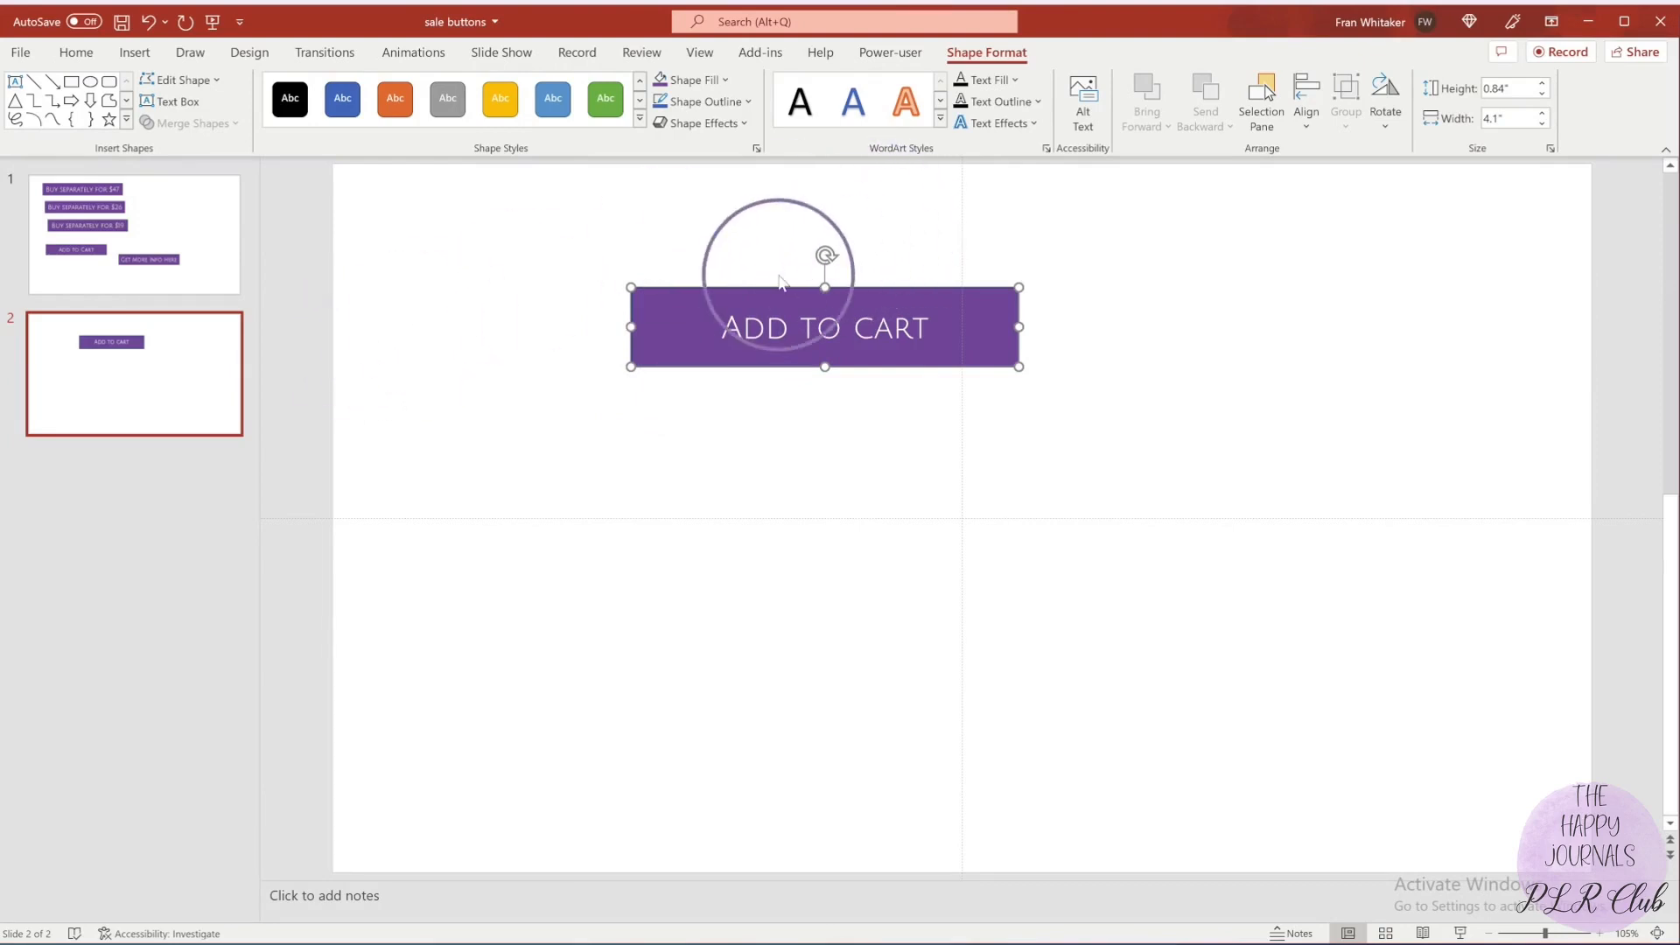
click(744, 103)
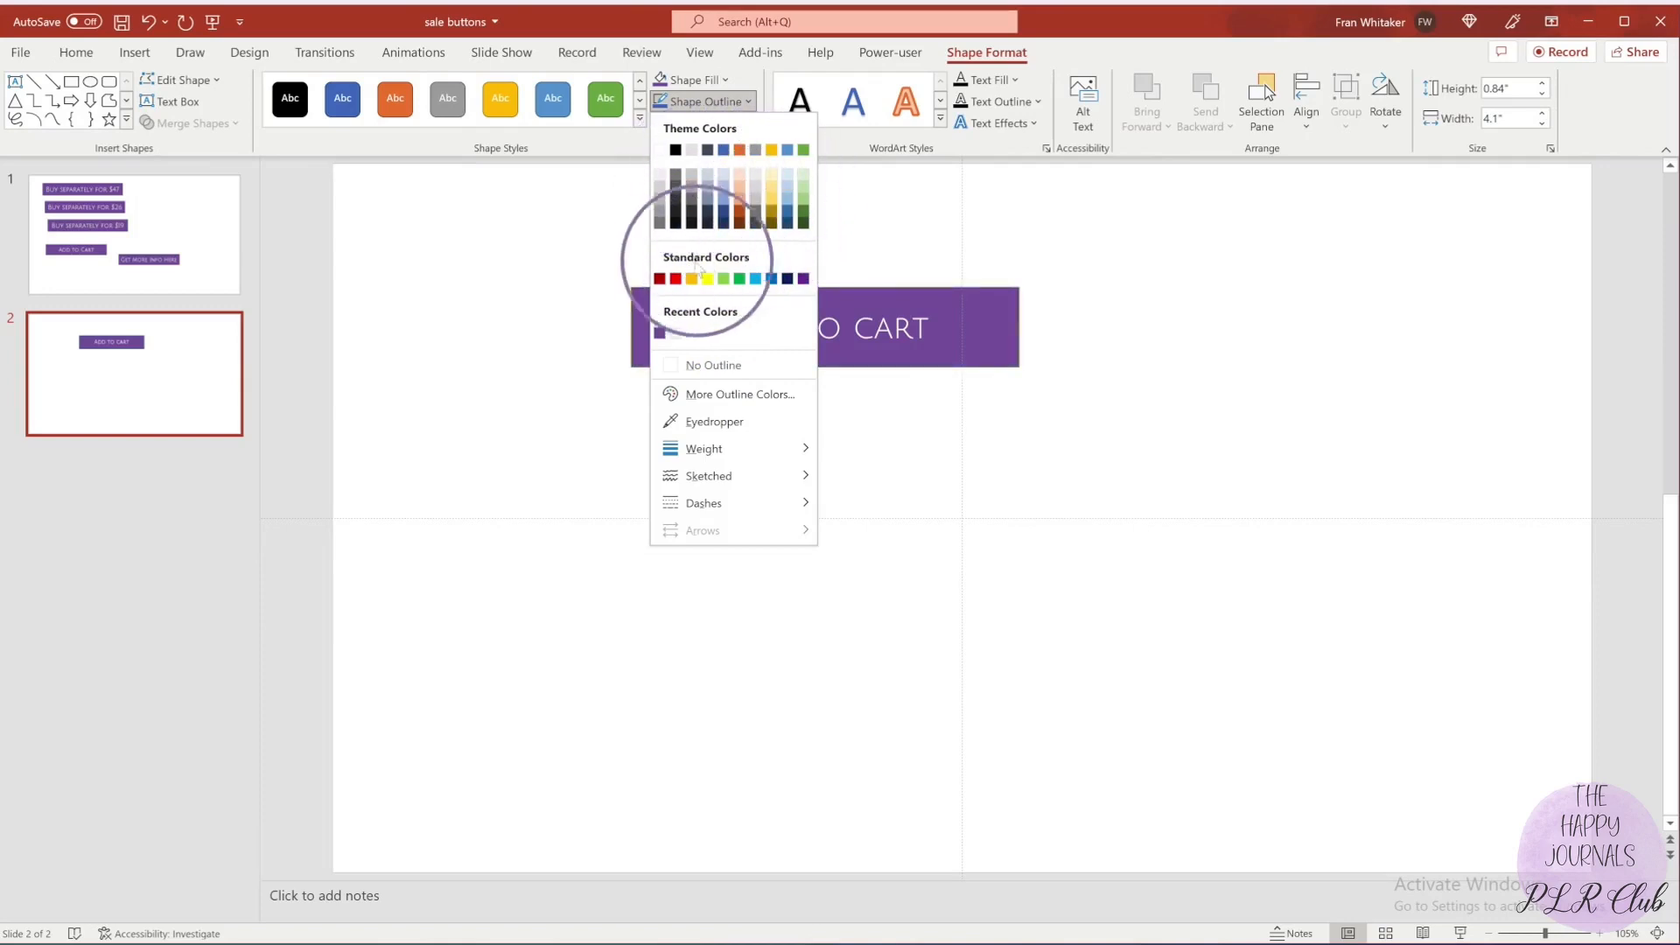
click(699, 371)
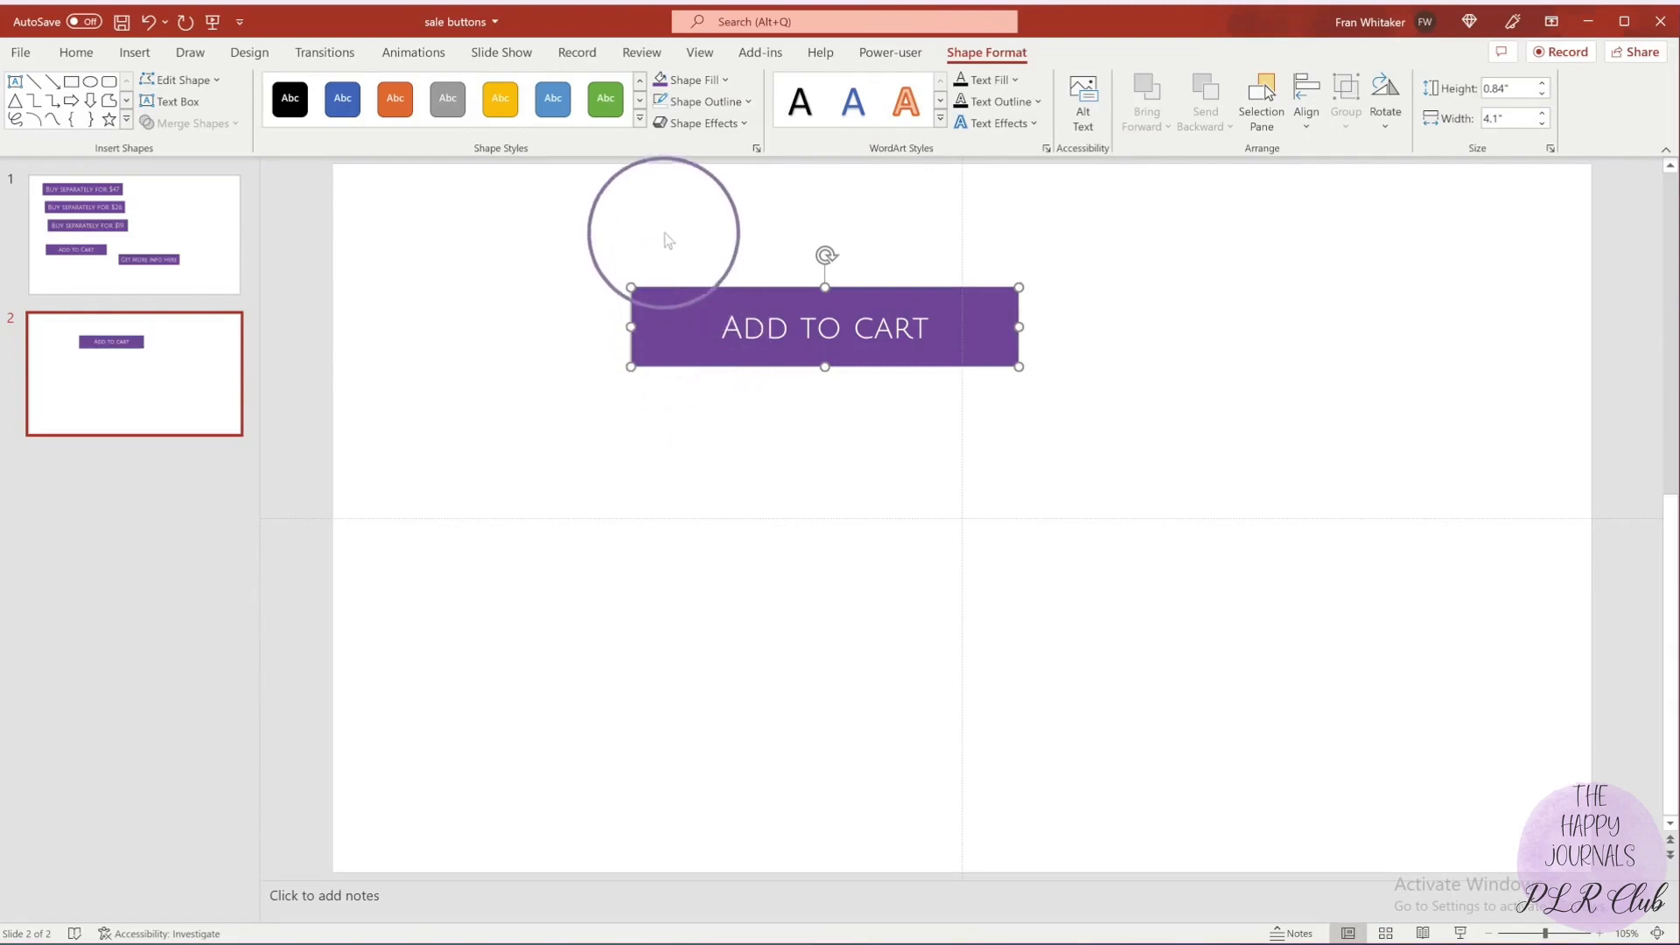
Apply an outer shadow offset toward the lower right to the purple Add to cart rectangle.
click(718, 124)
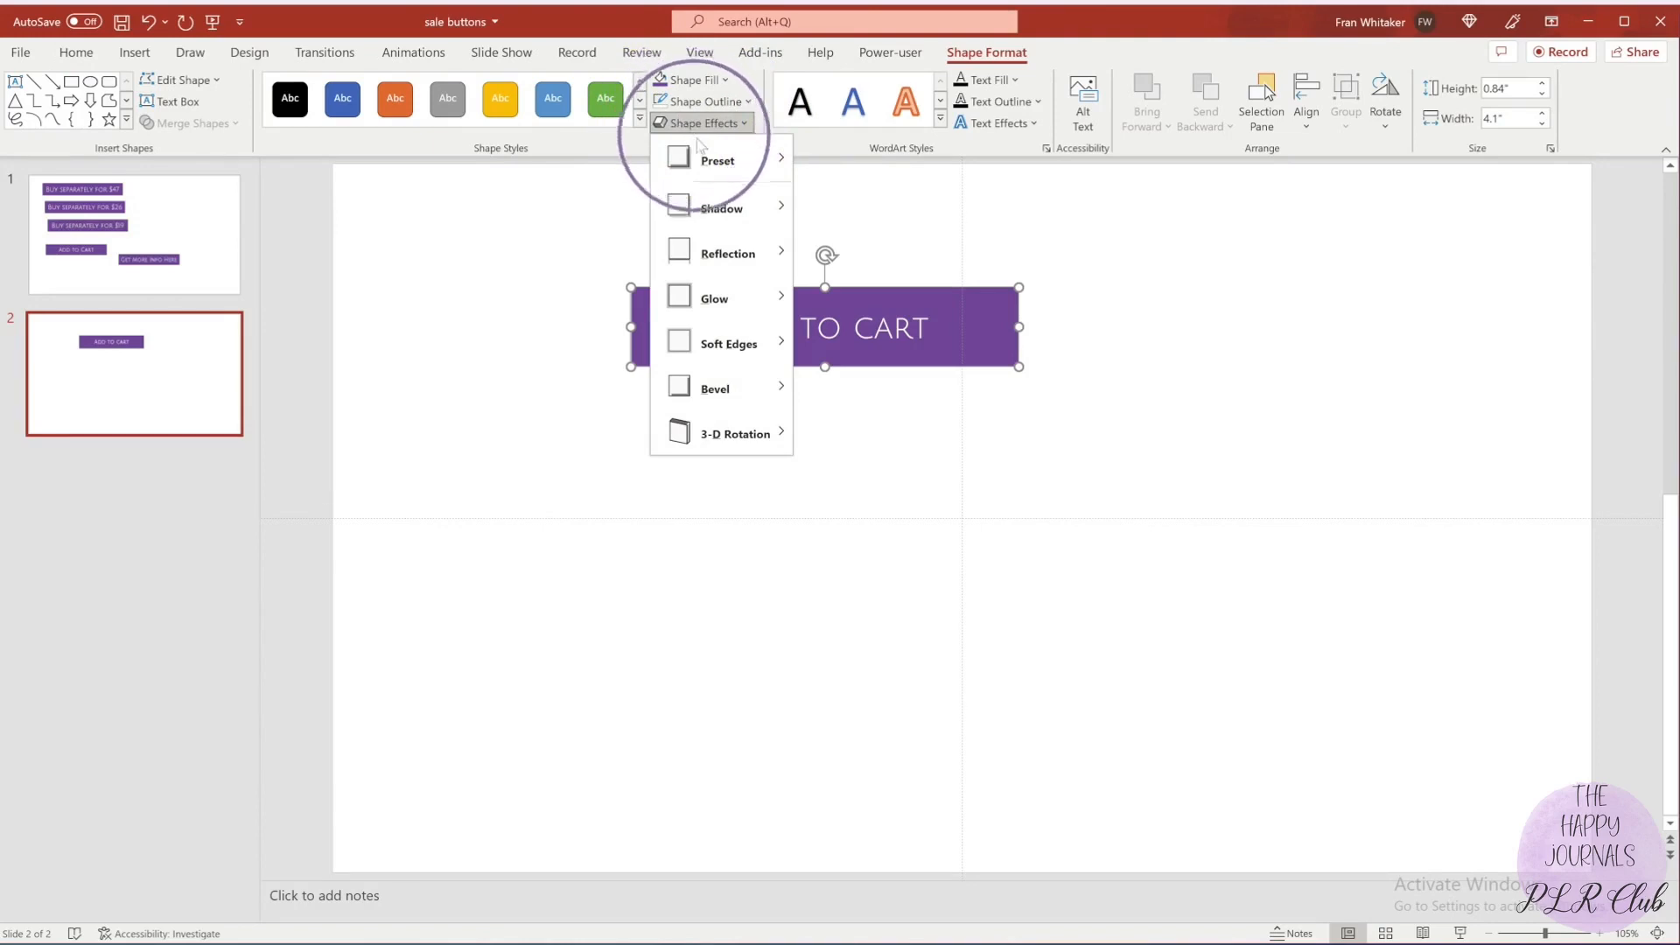
mouse_move(679, 332)
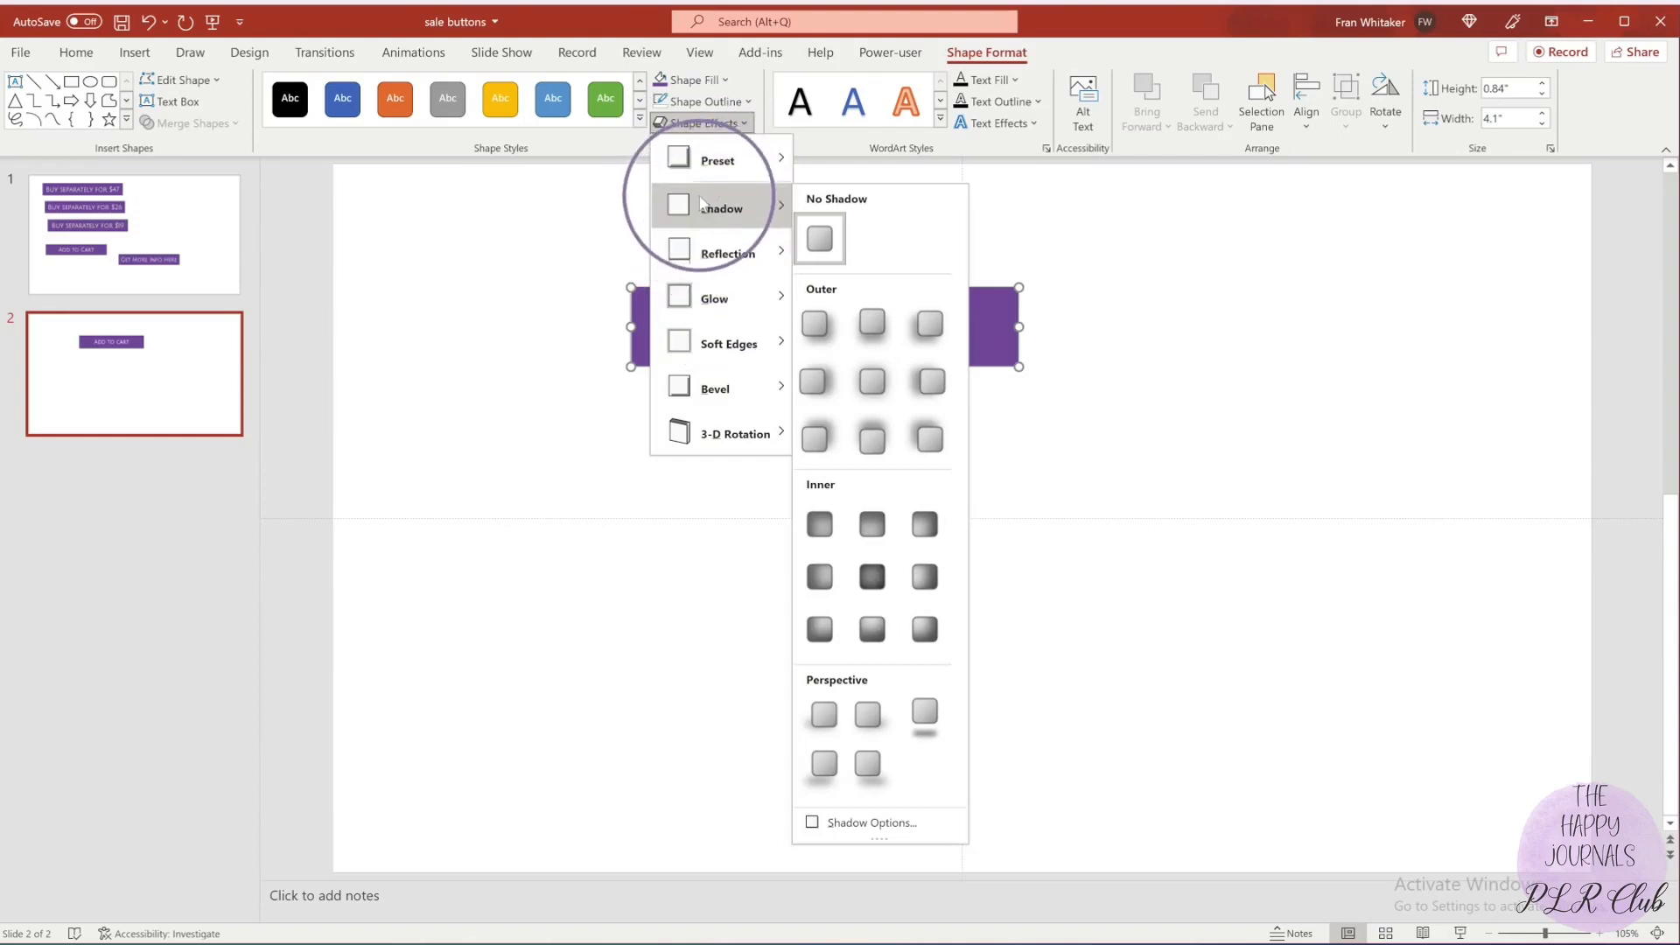
click(830, 341)
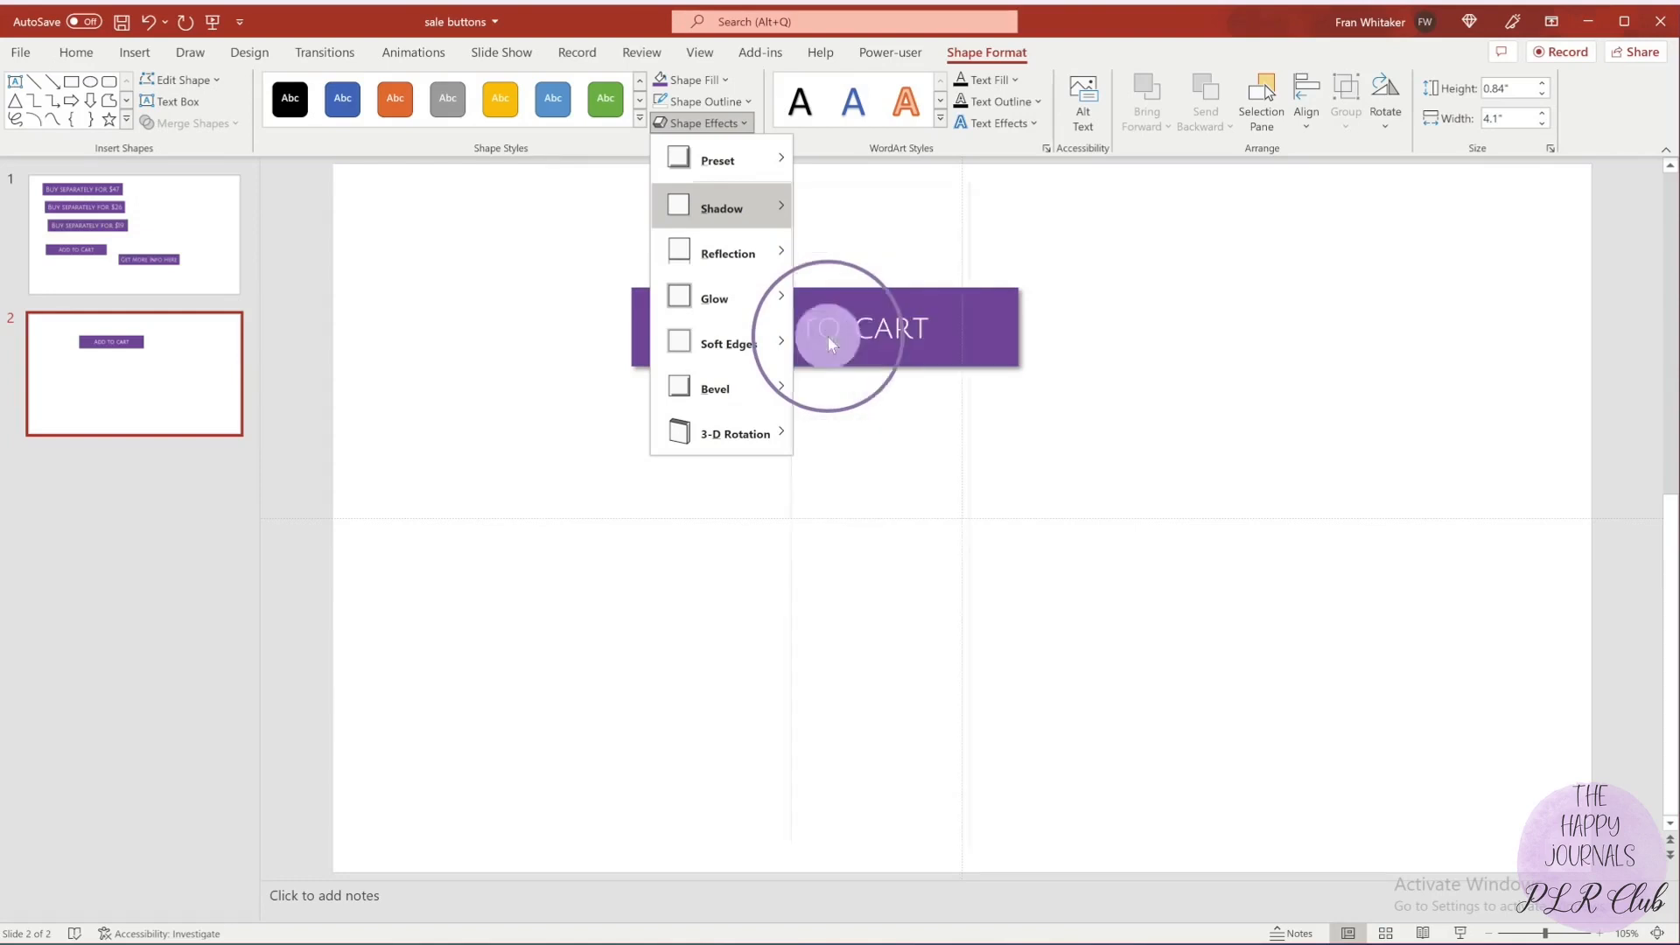
click(581, 468)
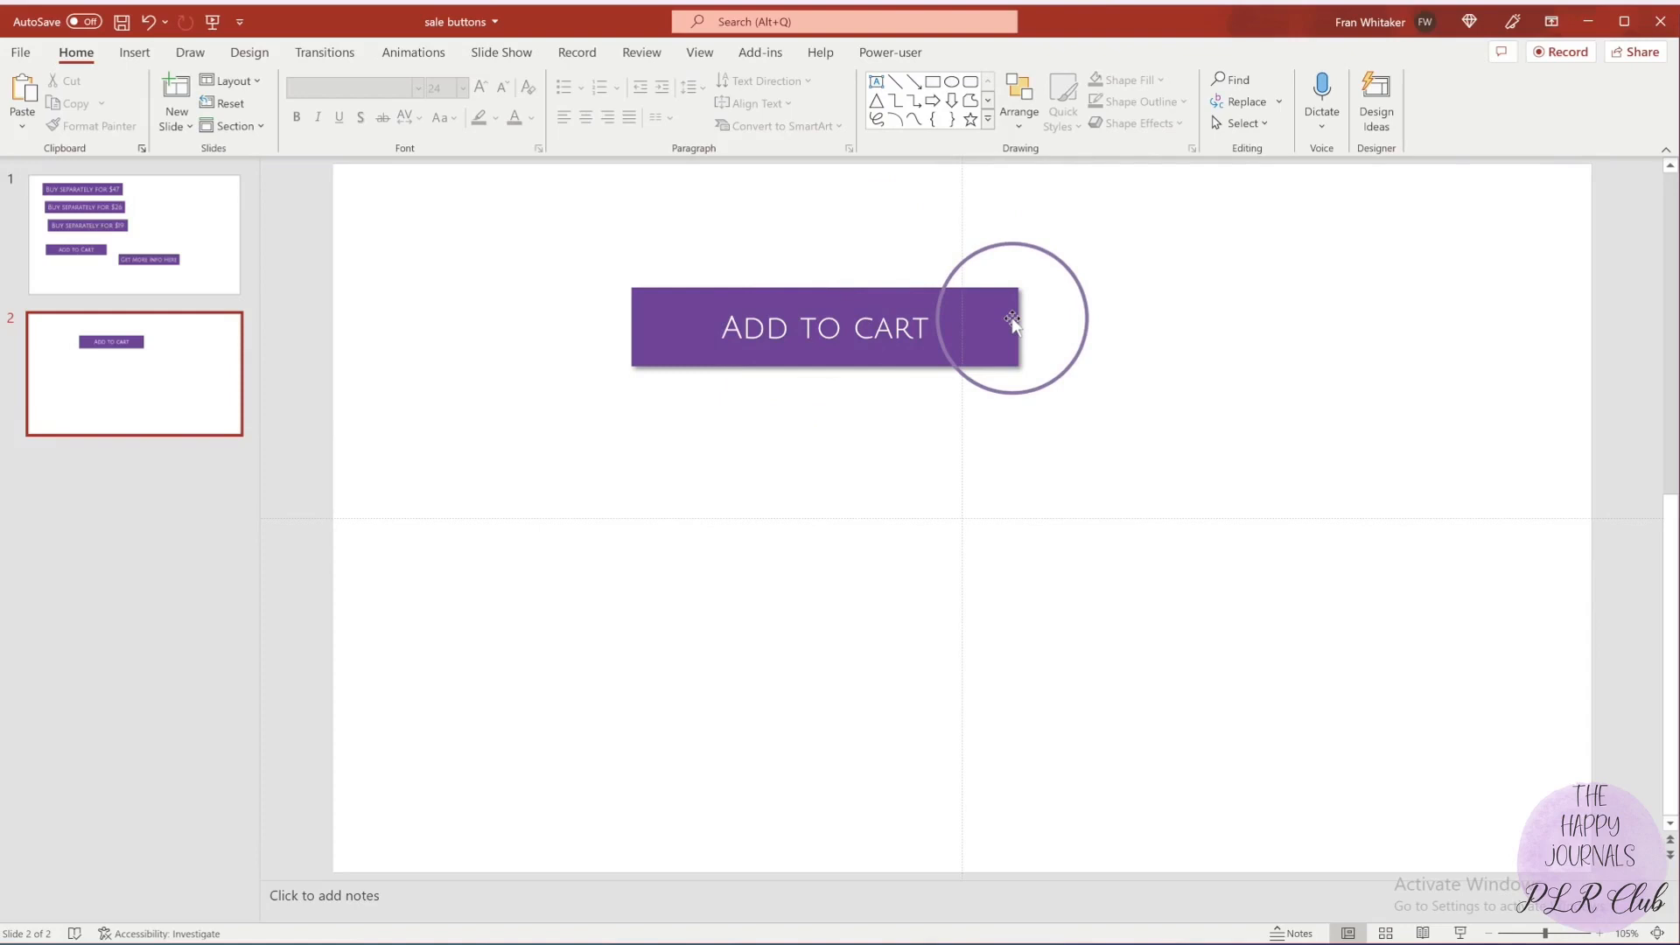
Change the Add to cart label's font color to the recently used light grey.
click(643, 343)
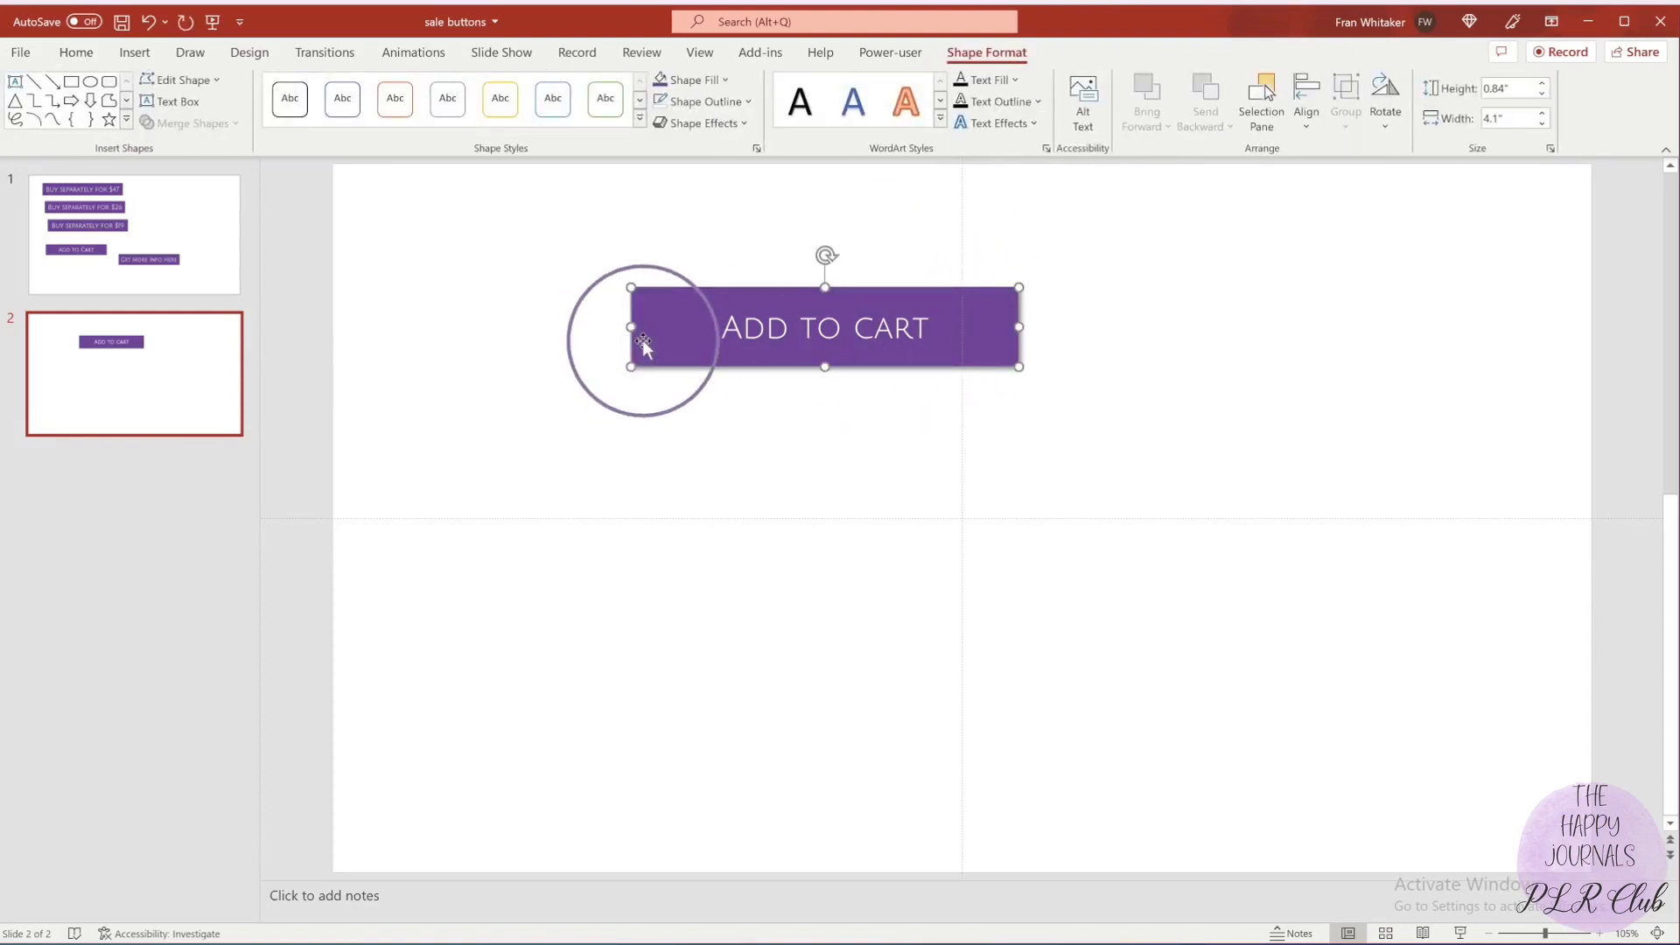
click(76, 53)
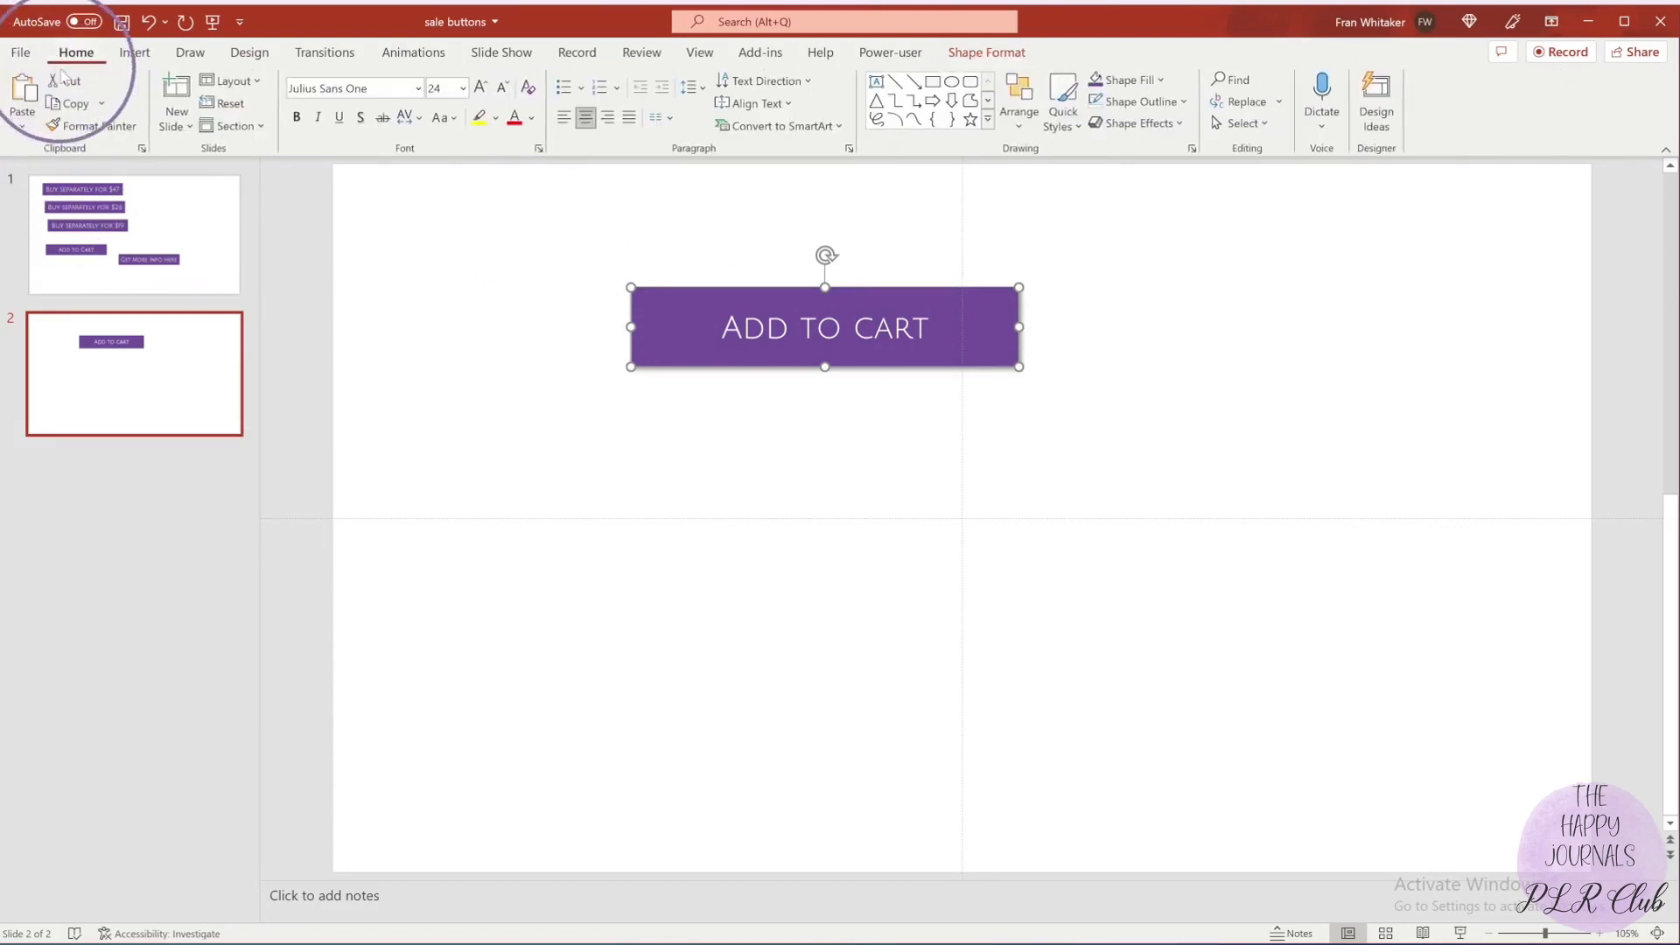
click(530, 118)
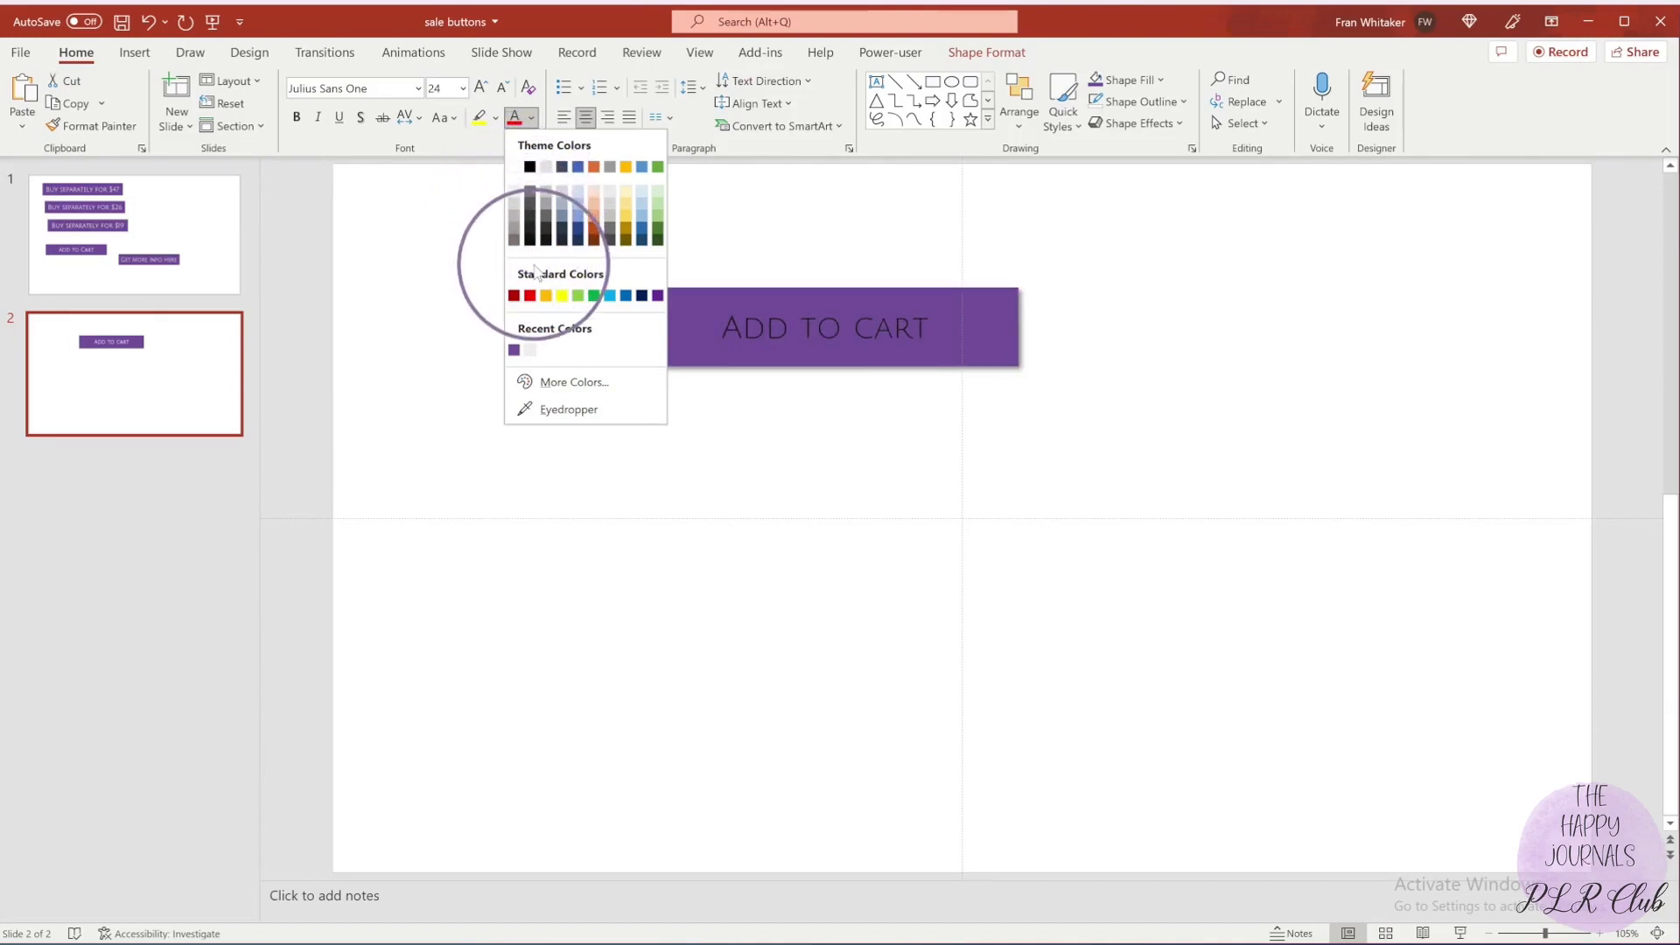
click(529, 351)
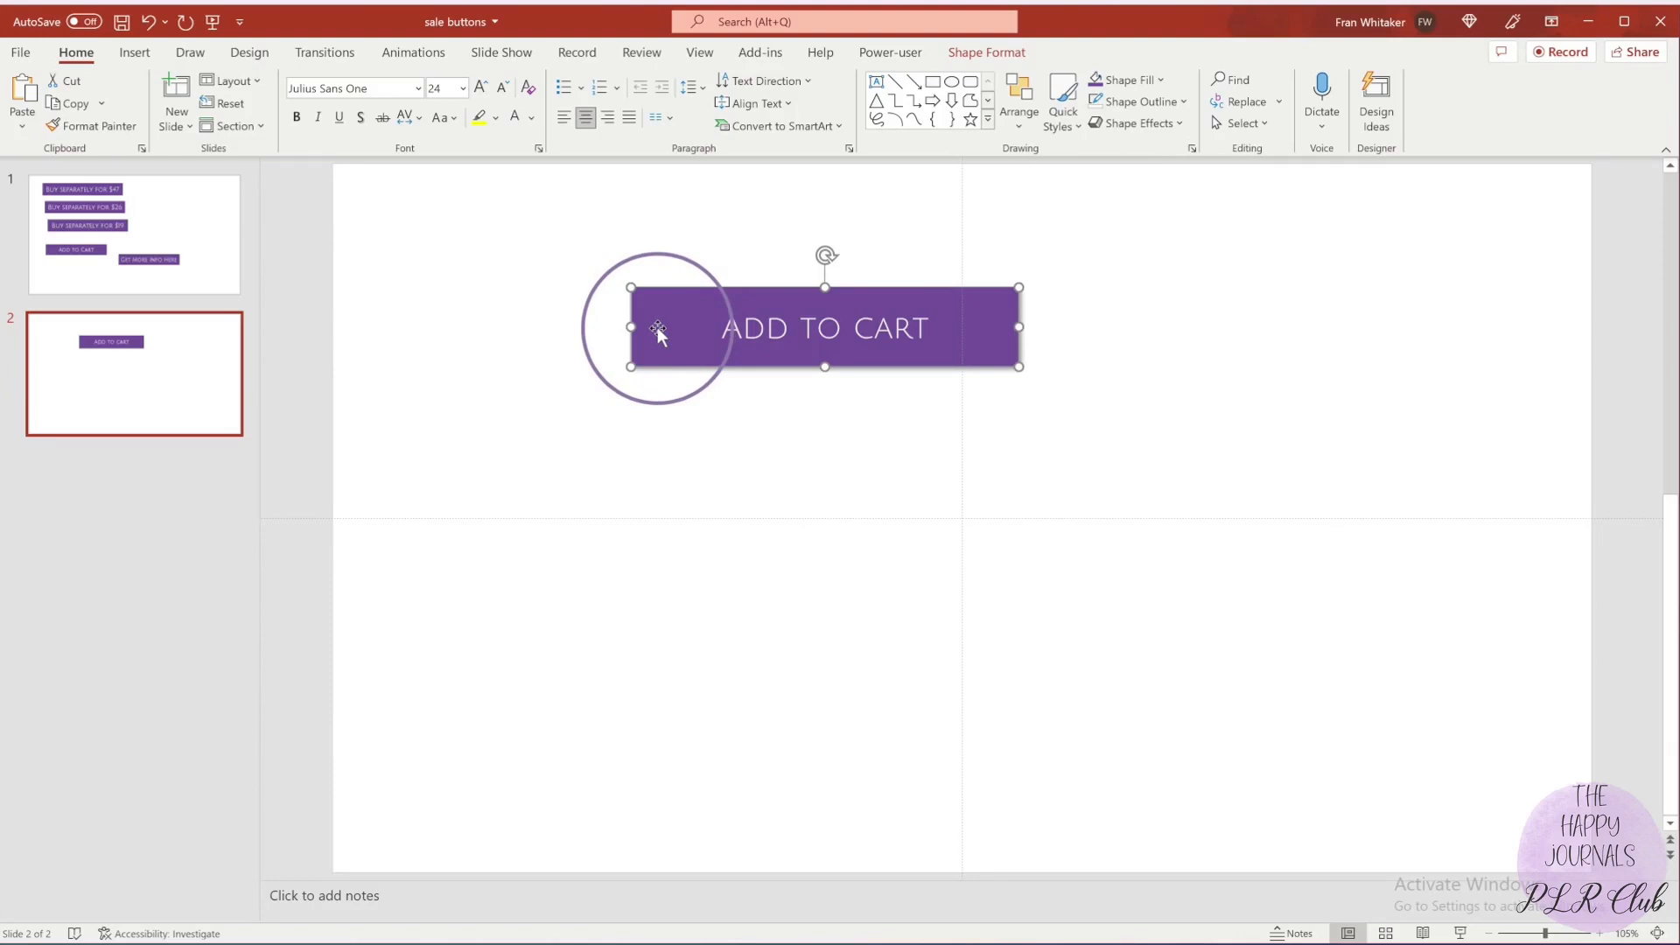
Save the Add to cart button as a PNG picture named "Buy it" on the Desktop, and save the presentation.
right_click(658, 328)
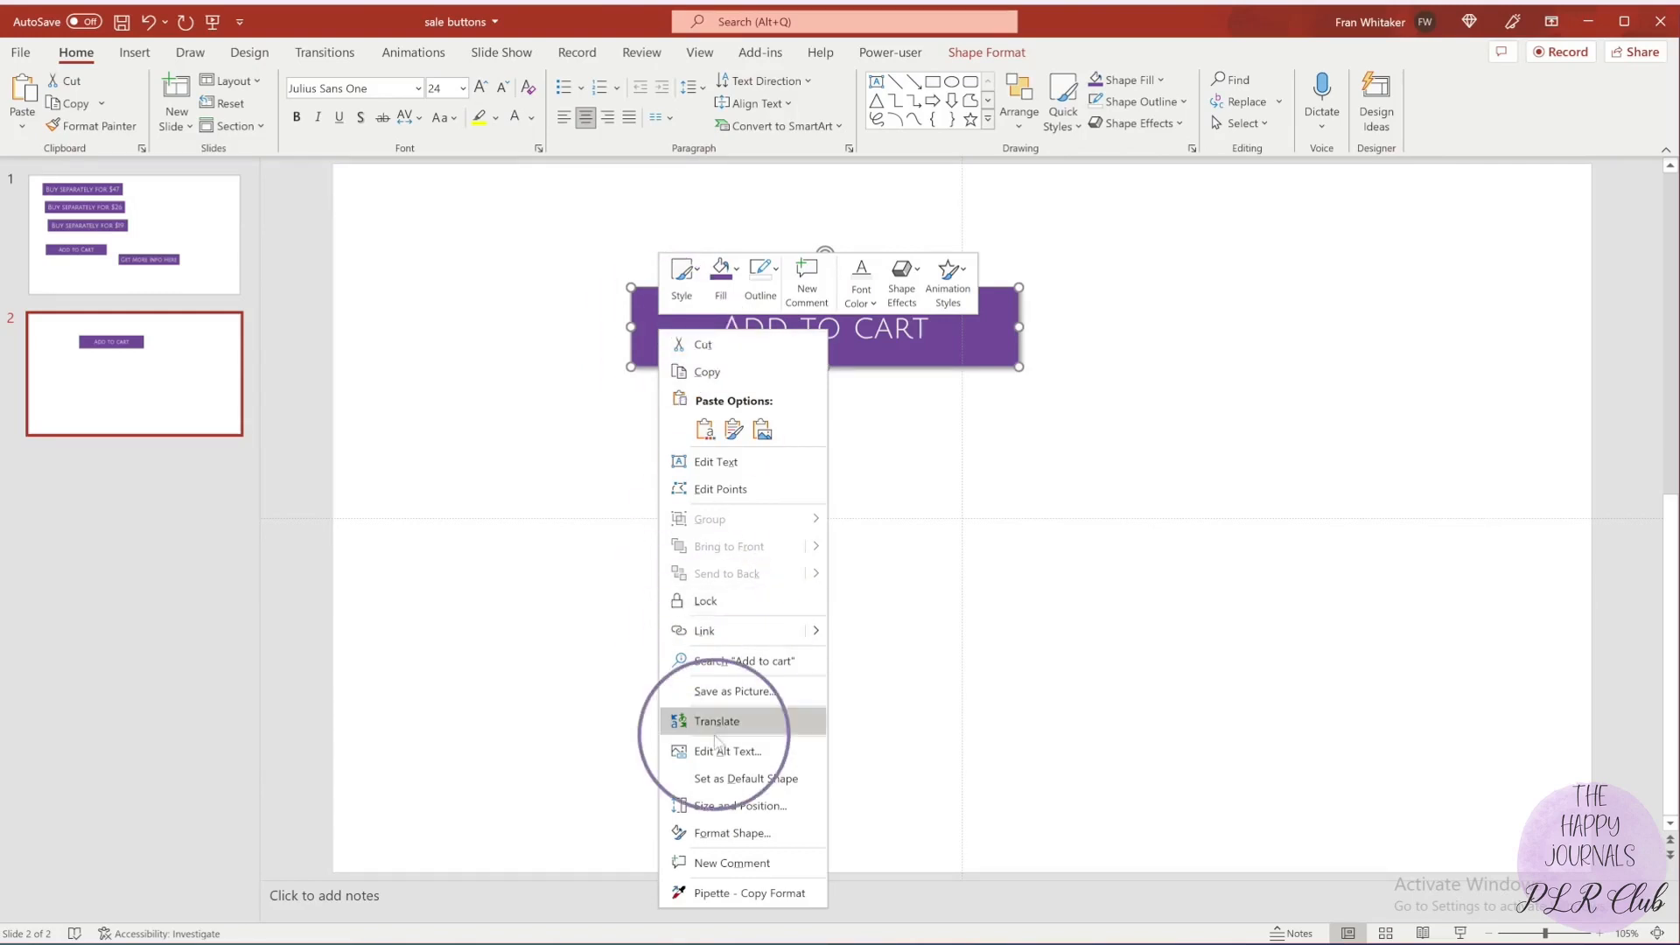
click(701, 691)
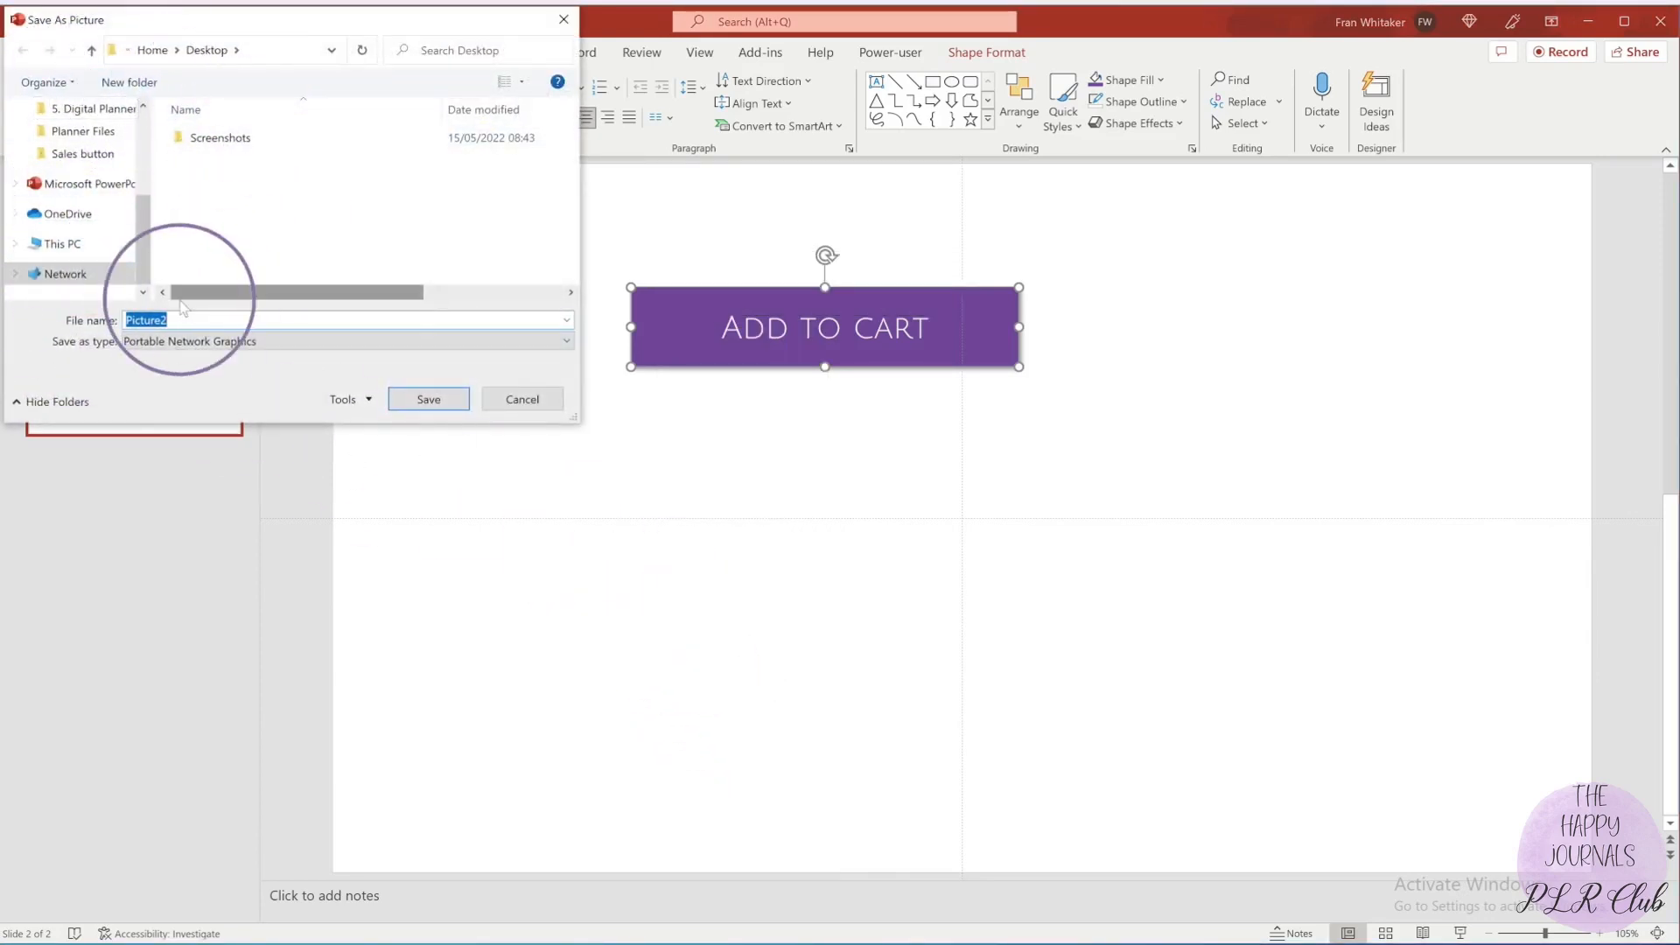
key(shift)
text(Buy it)
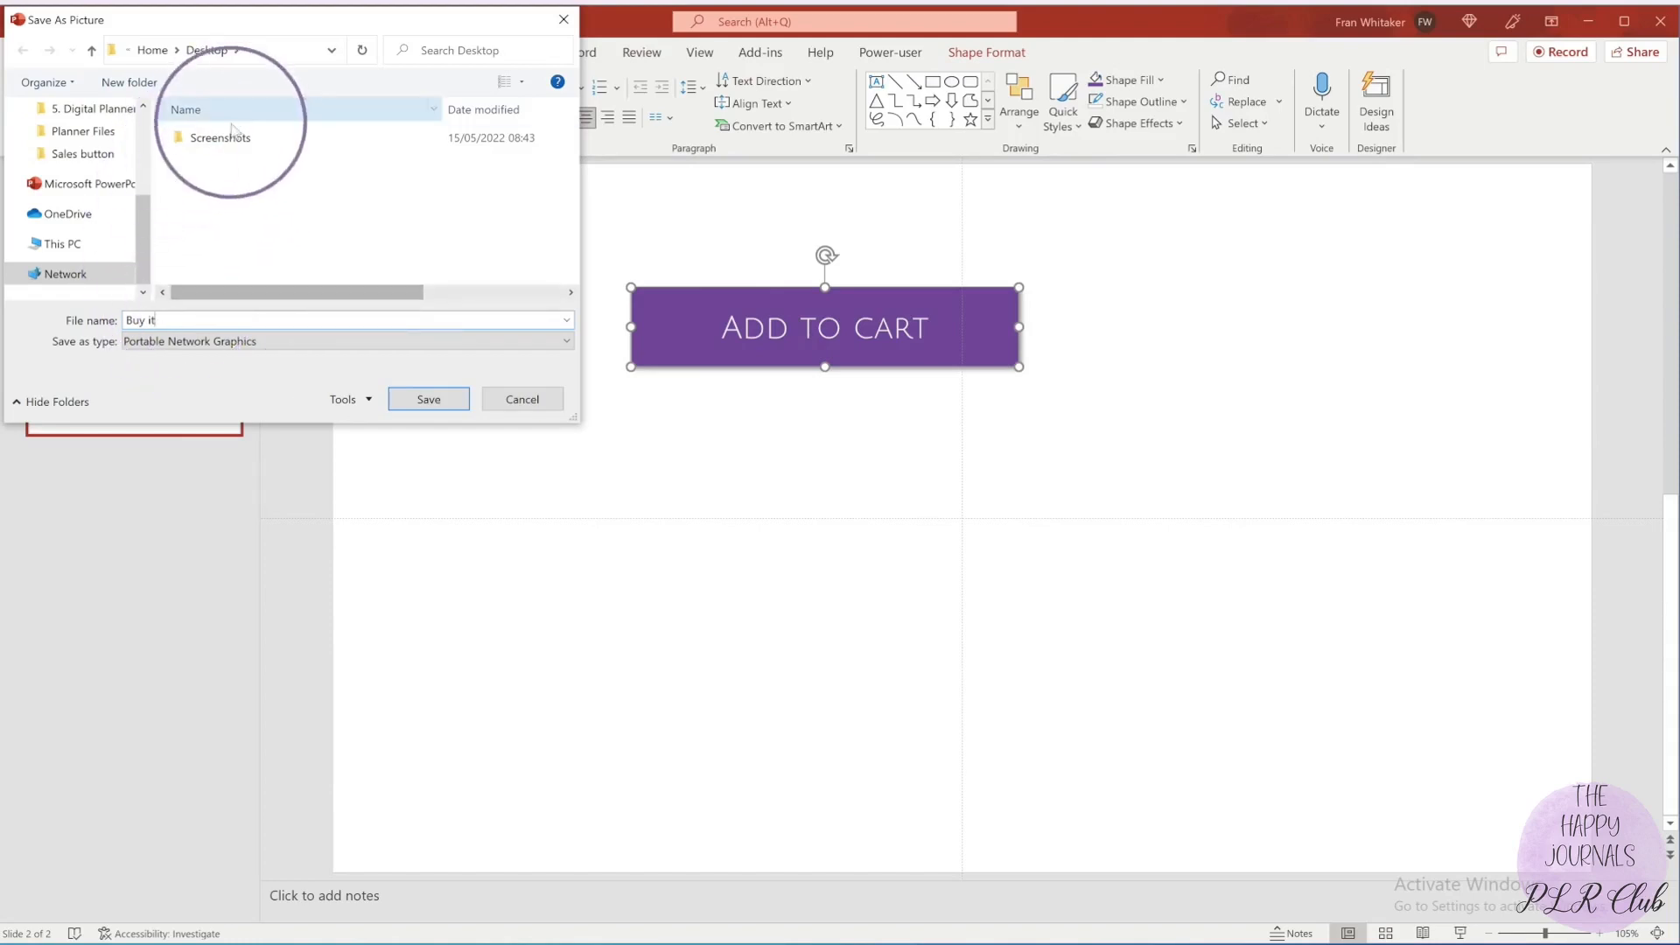
click(414, 400)
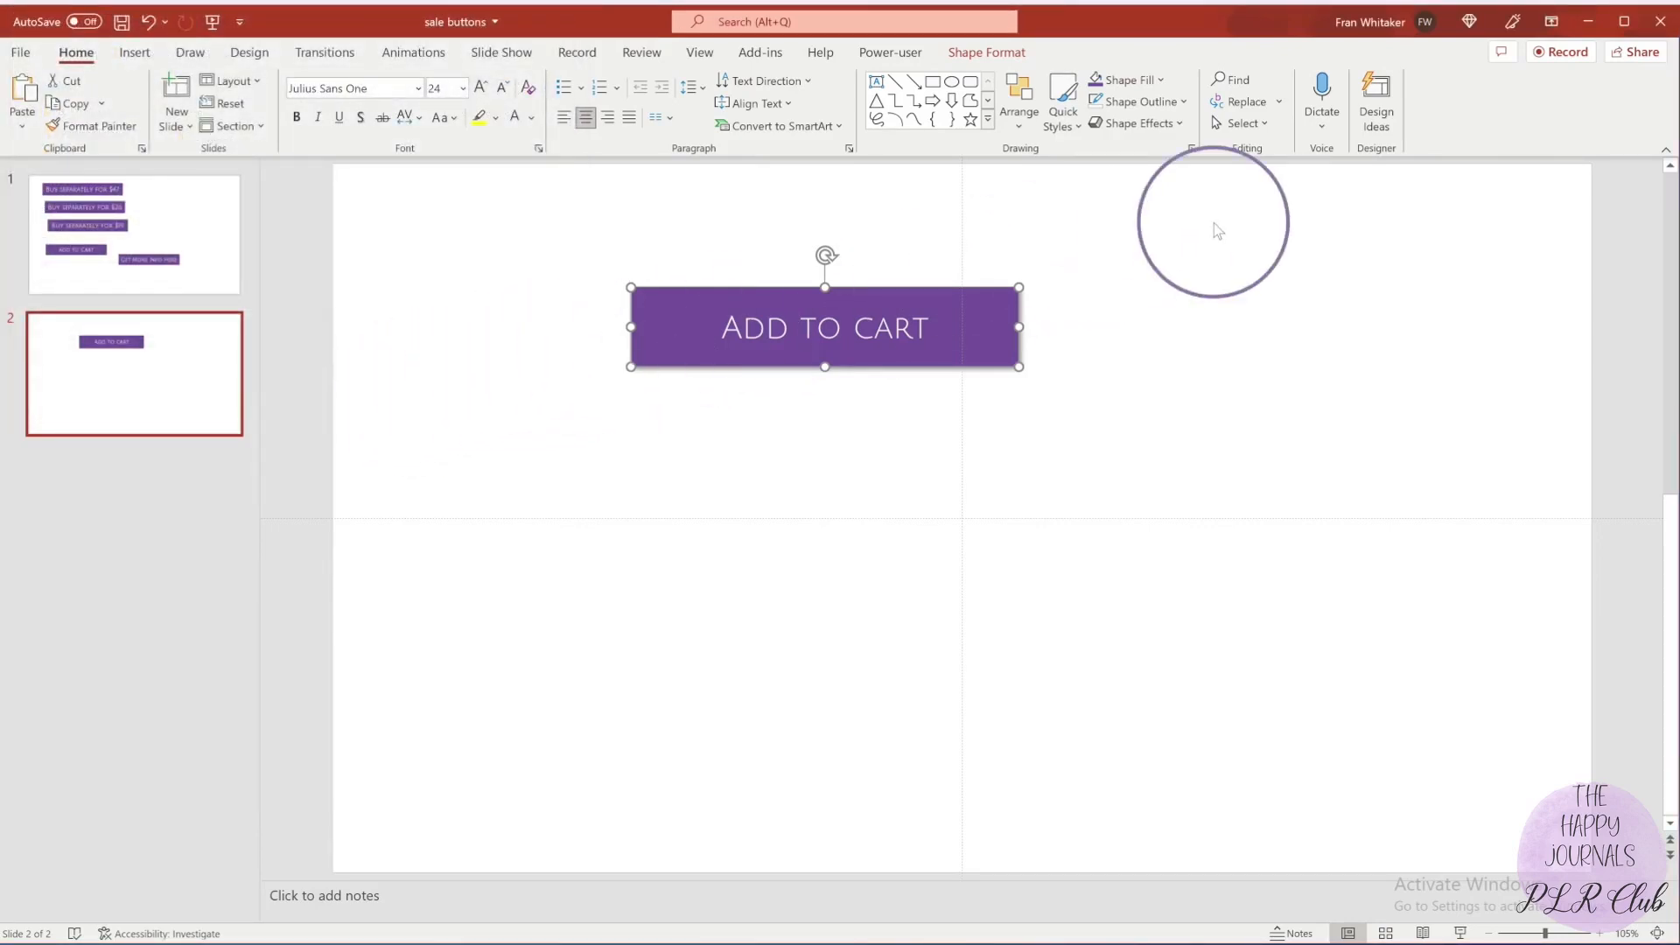
key(ctrl+s)
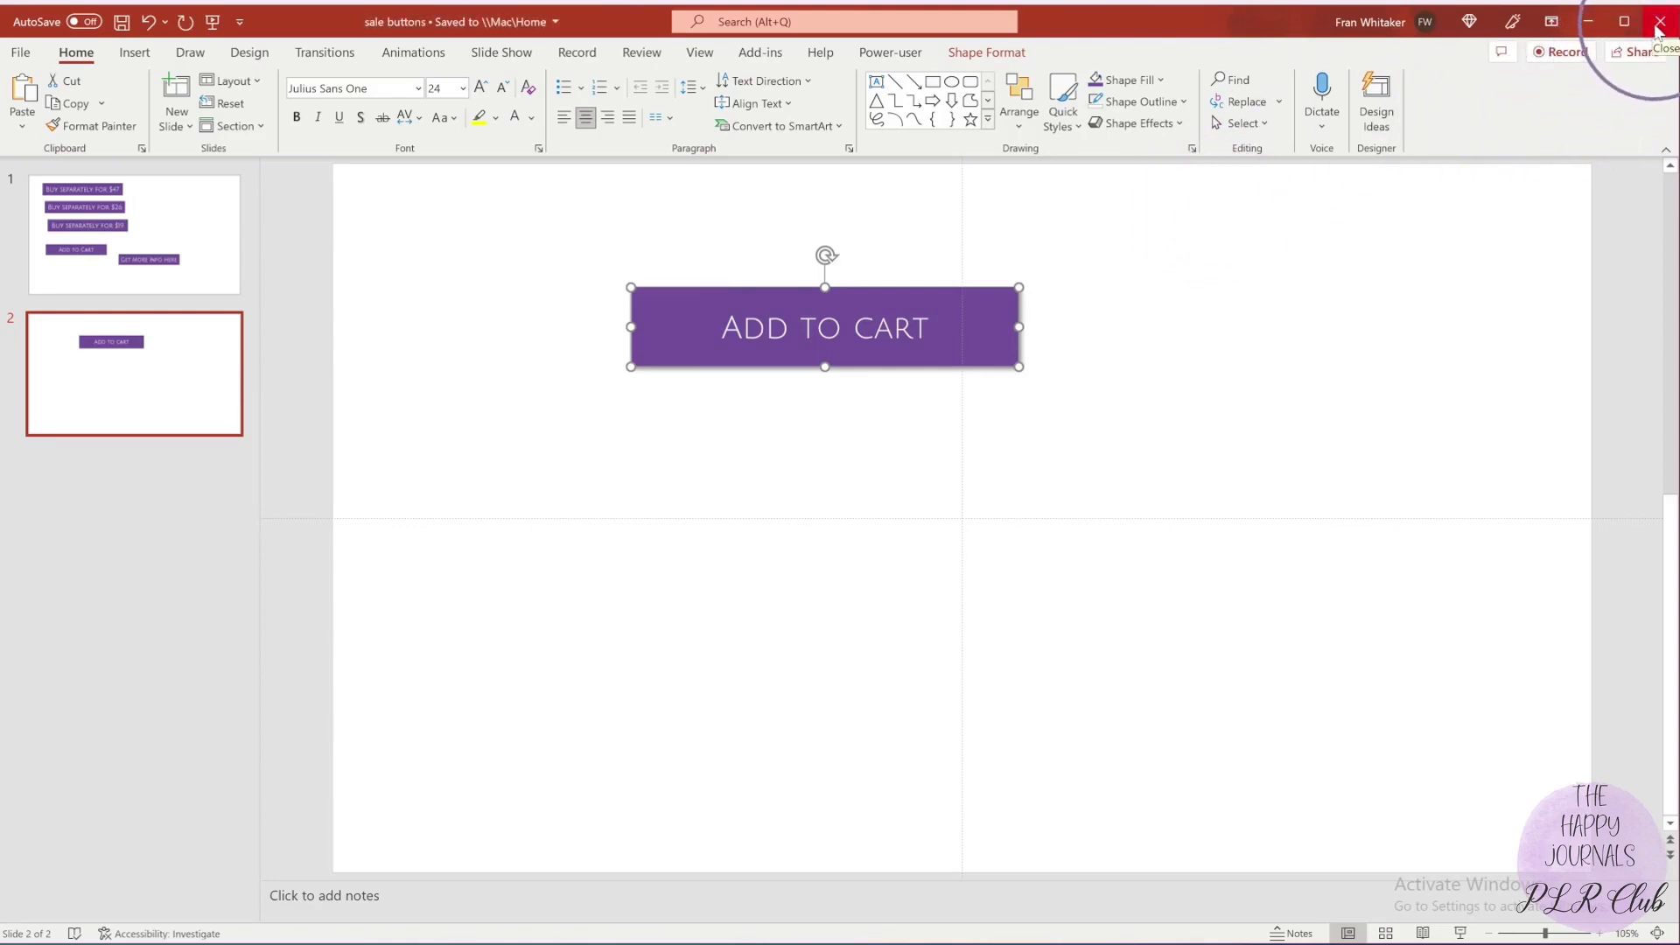
Minimize the presentation window and close the Sales button folder window to reach the desktop.
click(1590, 24)
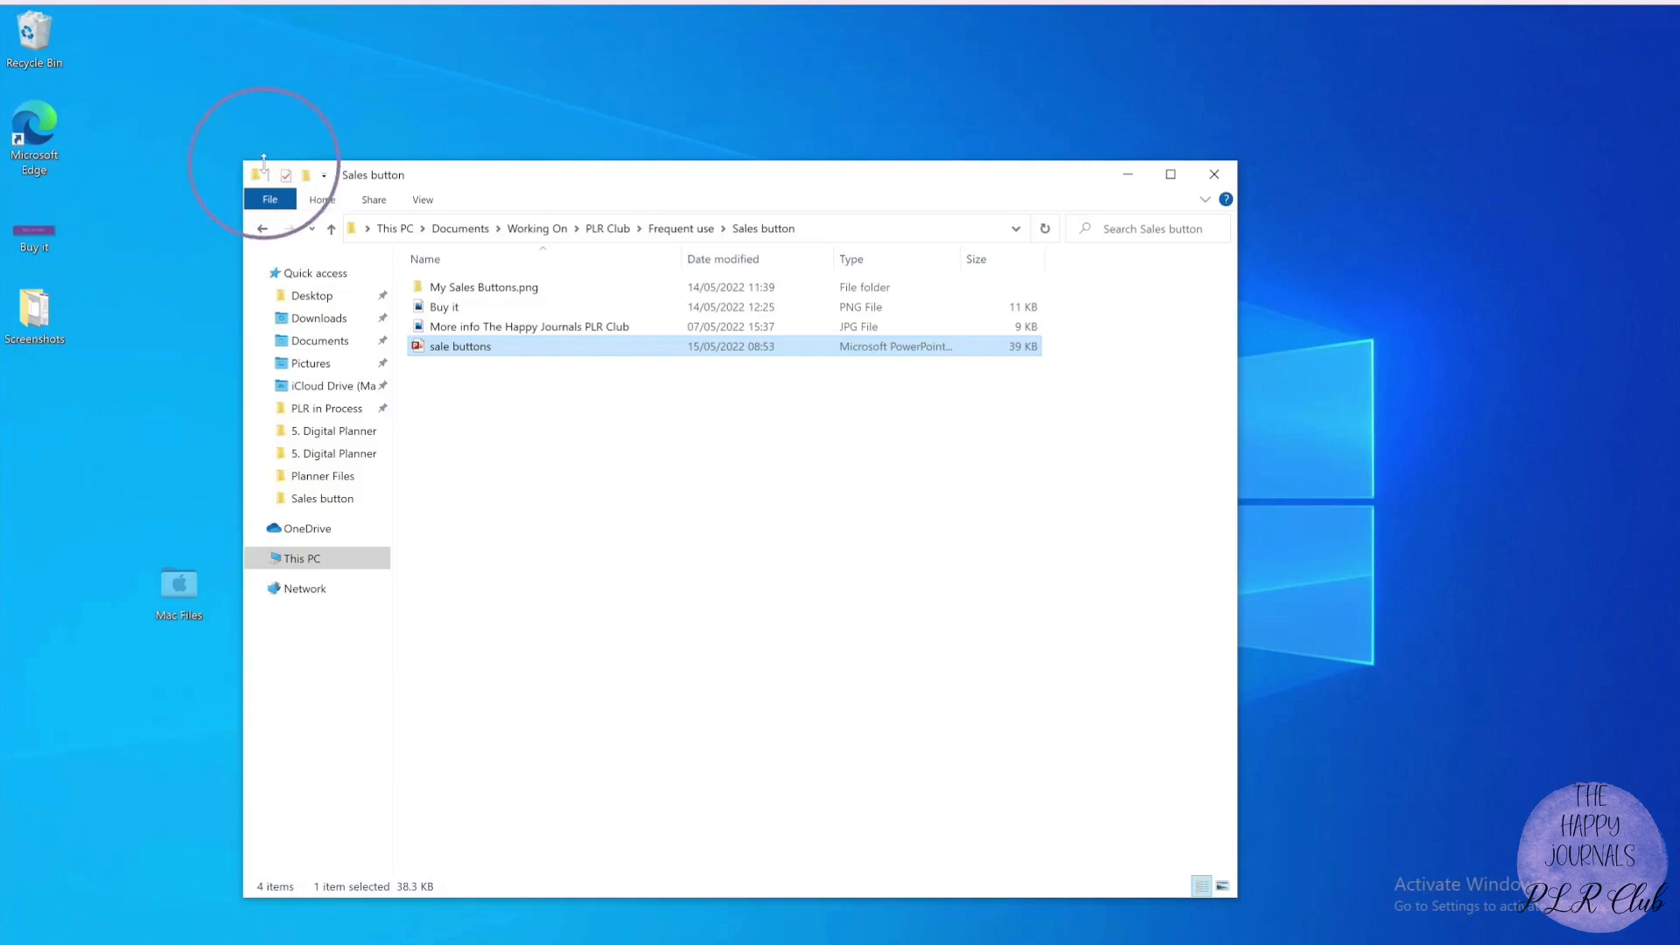
drag(432, 177, 554, 100)
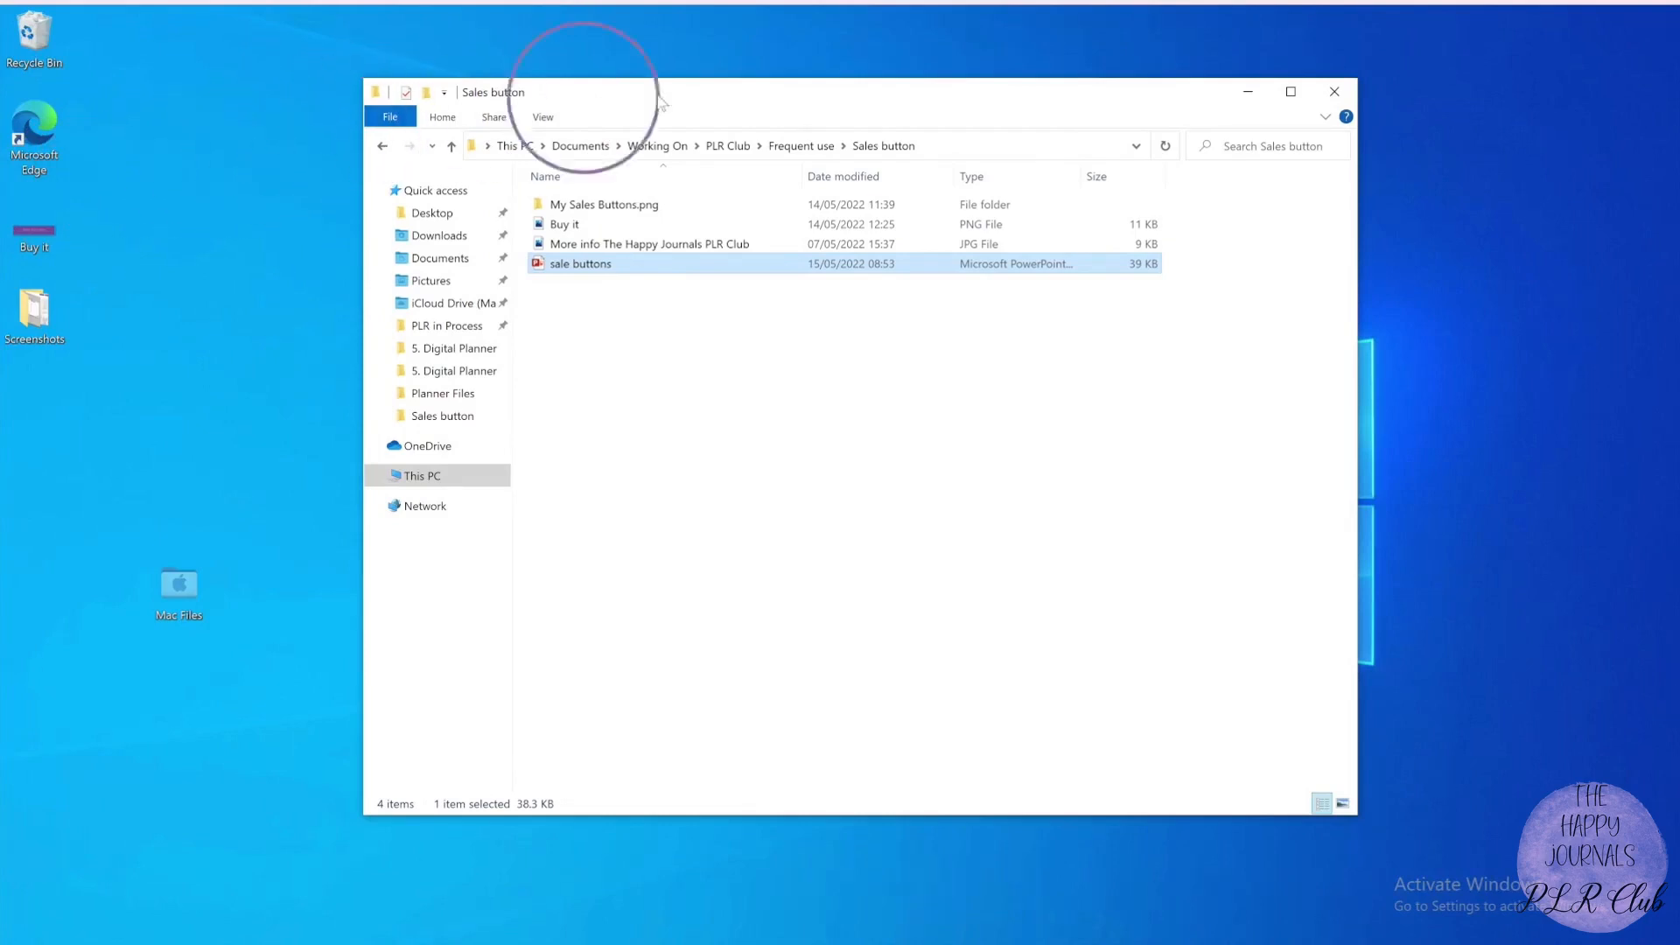
click(1328, 91)
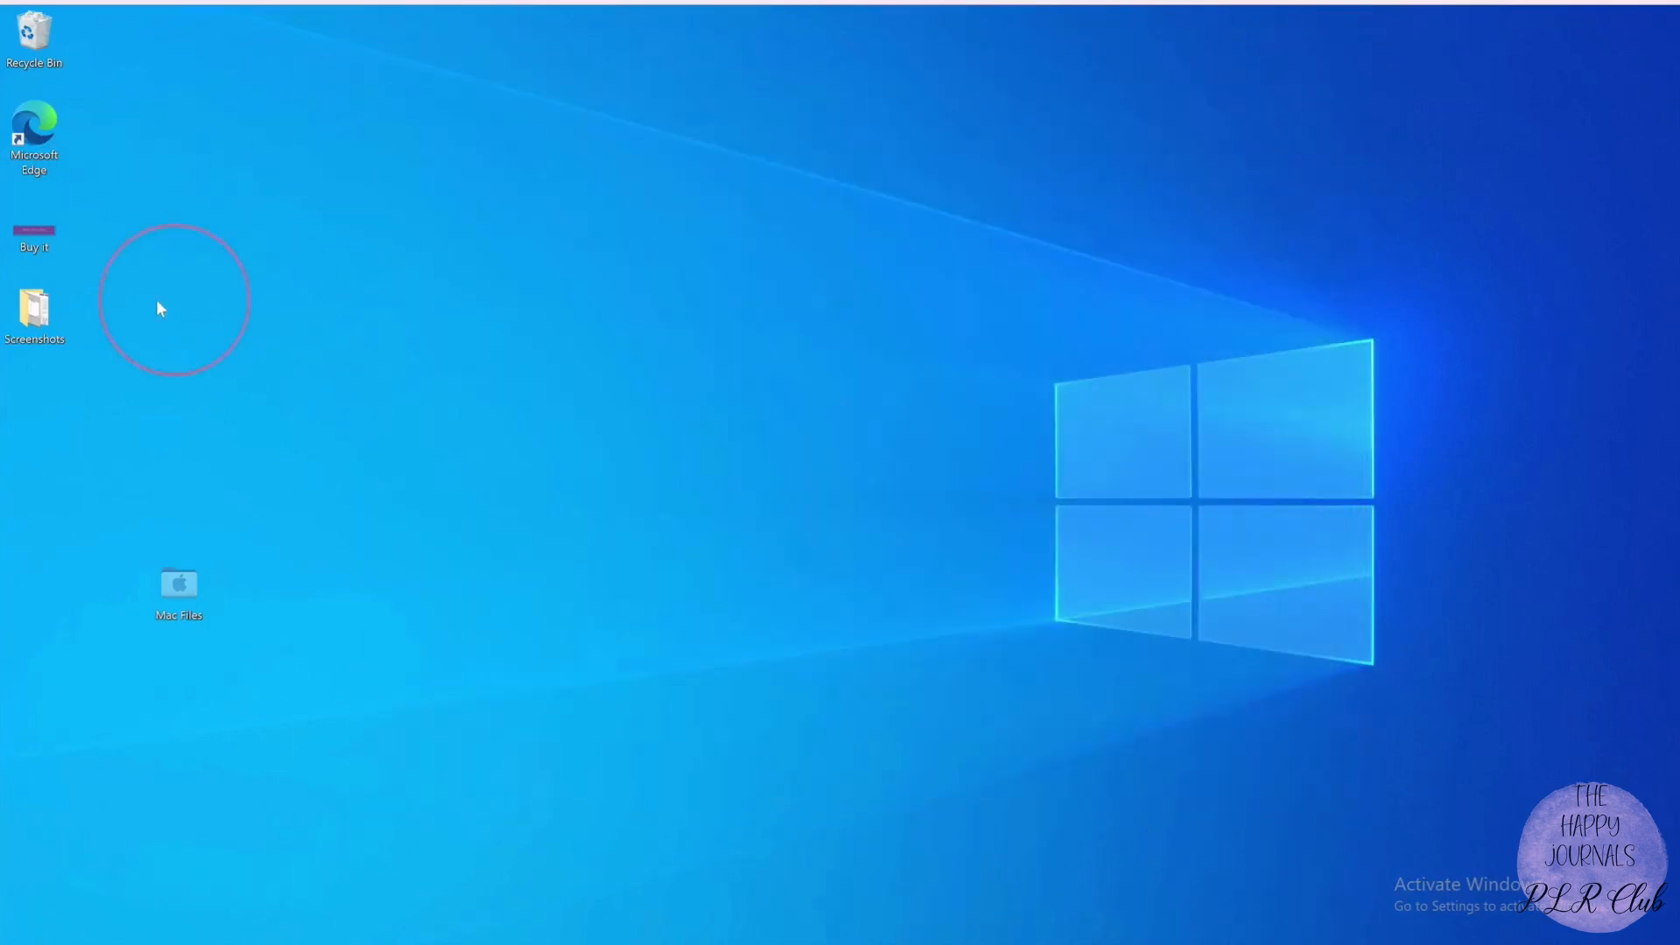
Preview the Buy it image on the desktop, close the preview and move the file away from the other icons.
key(space)
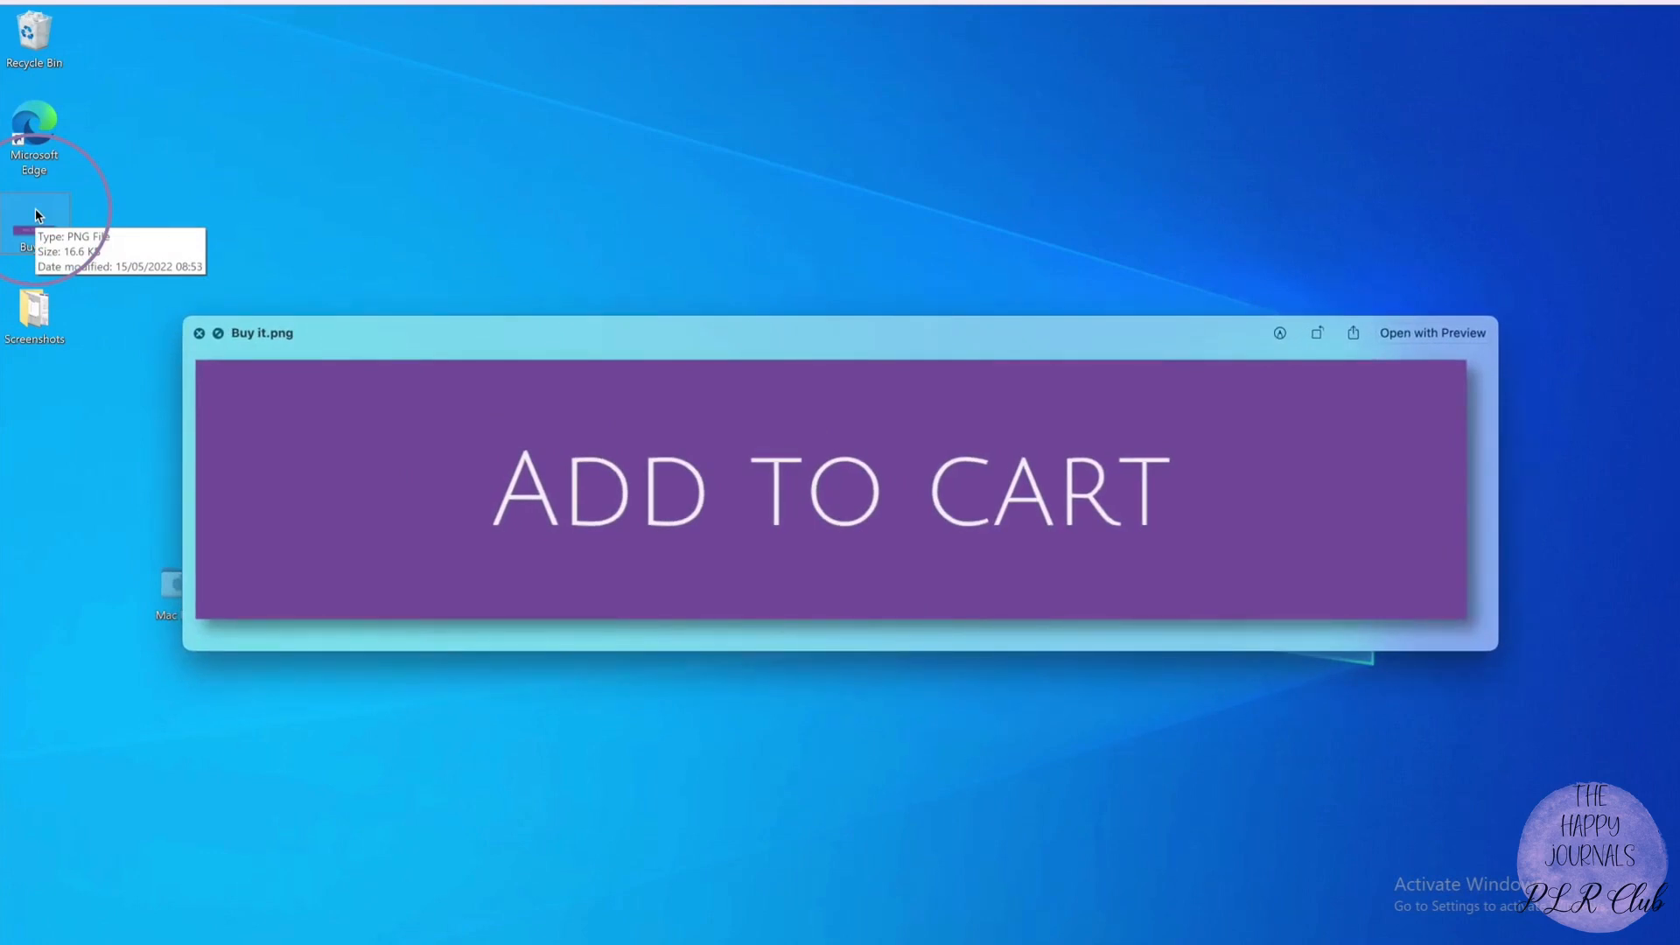
key(space)
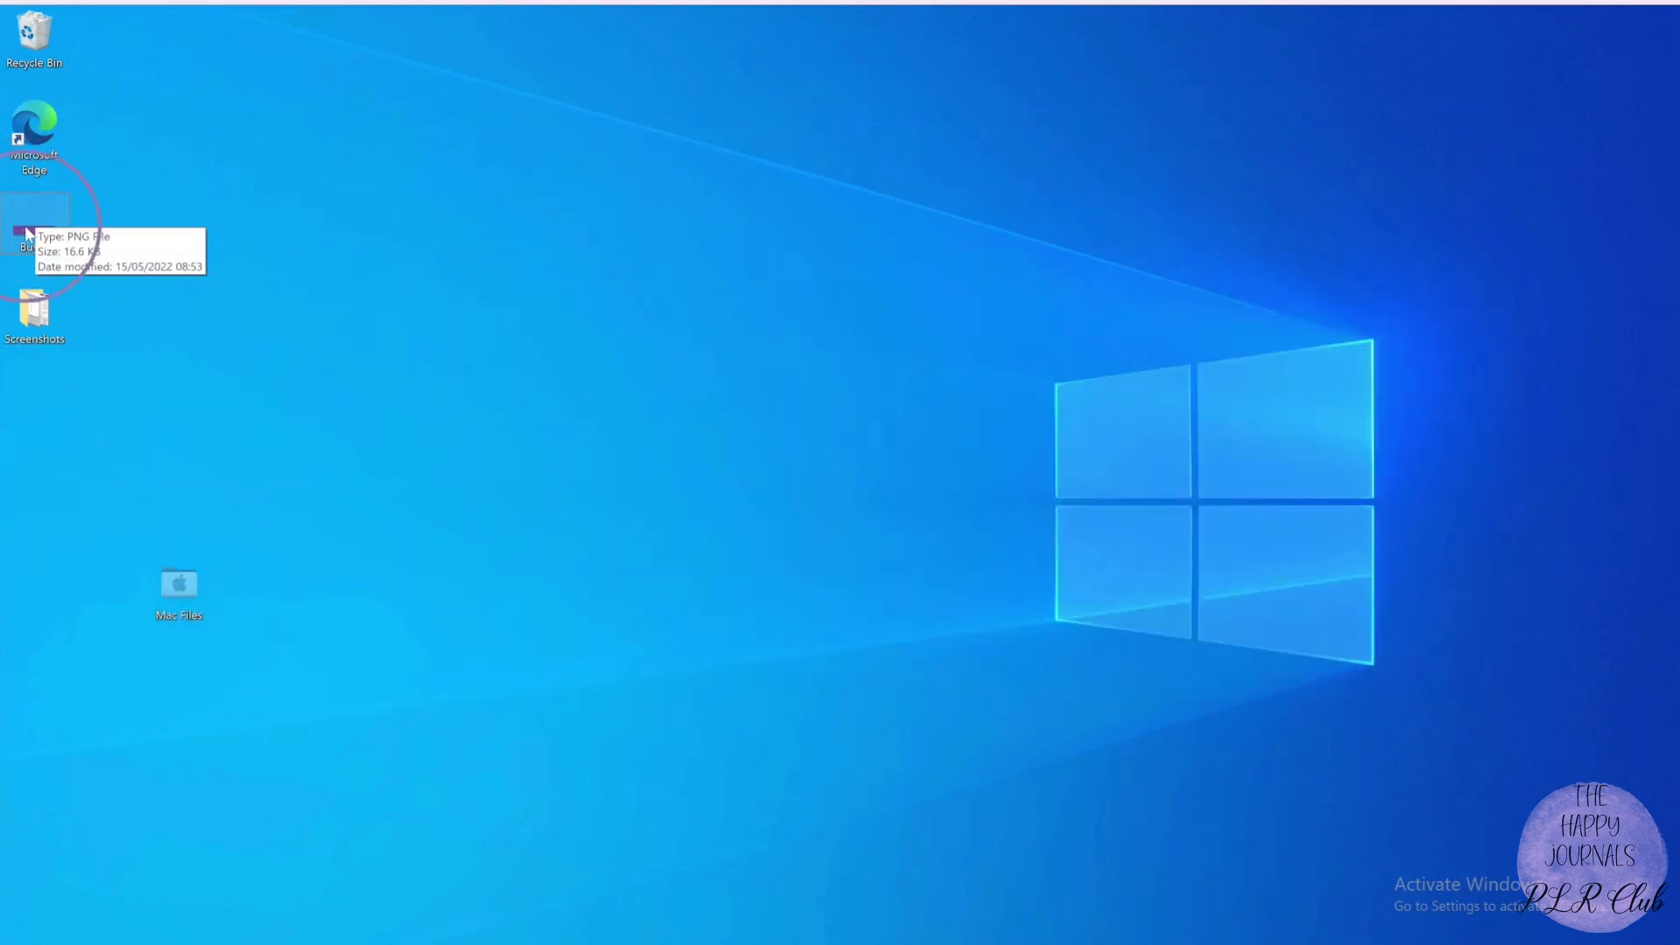
drag(28, 233, 539, 367)
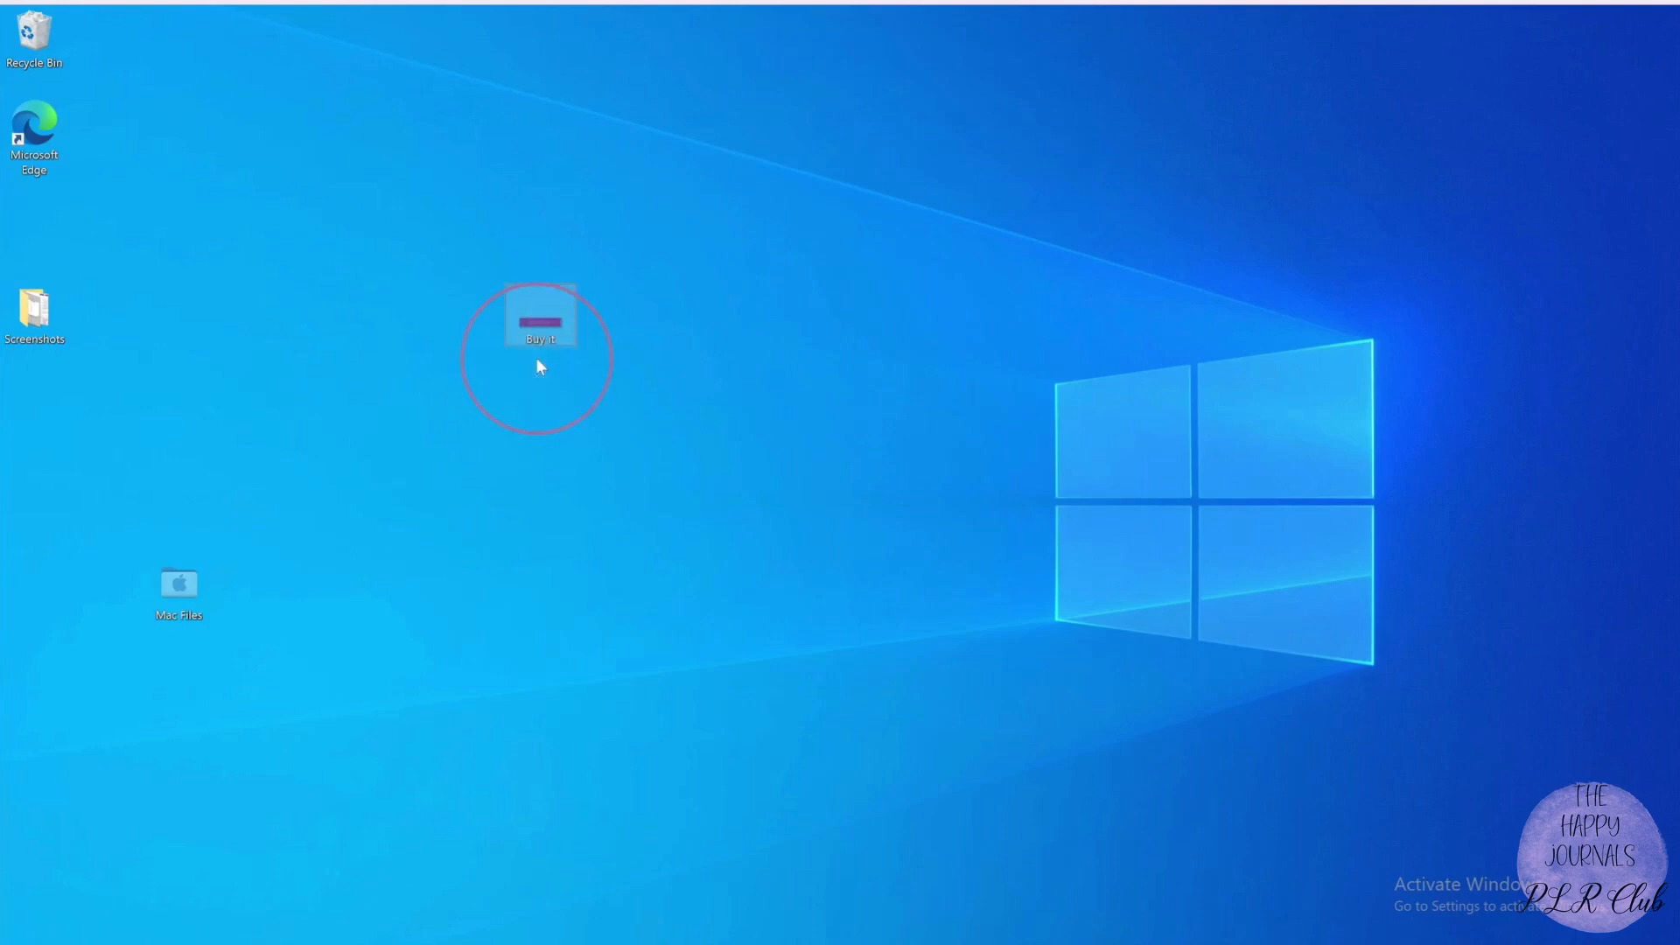
Preview the Buy it image on the desktop, close the preview and open the image for editing in Paint 3D.
key(space)
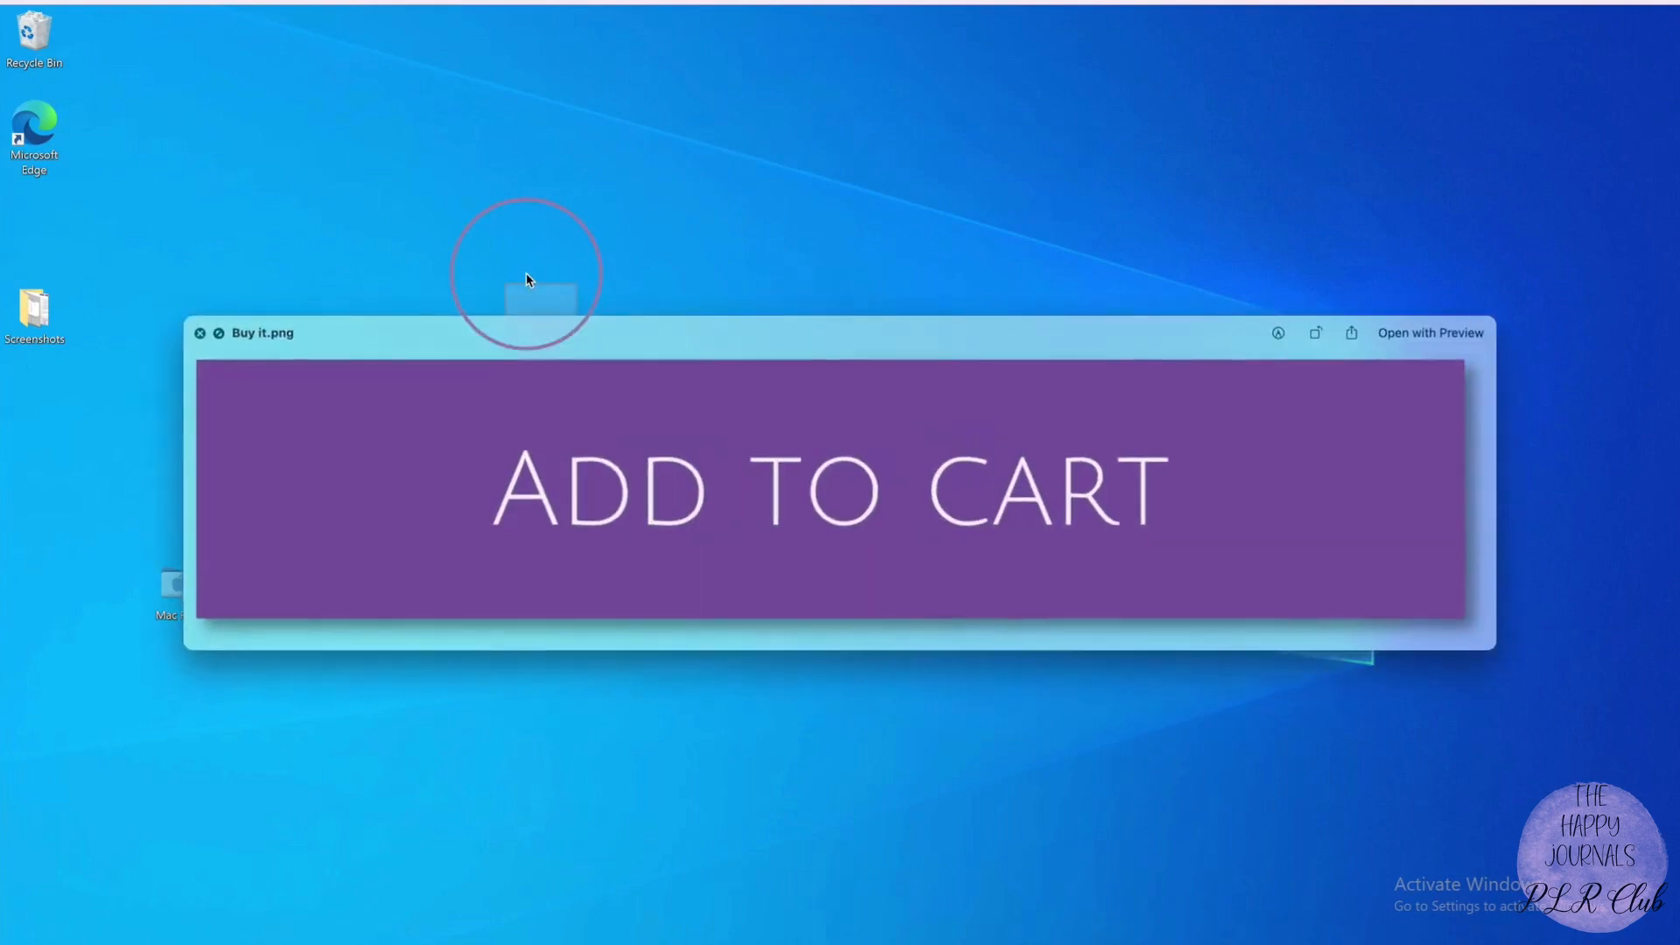
key(space)
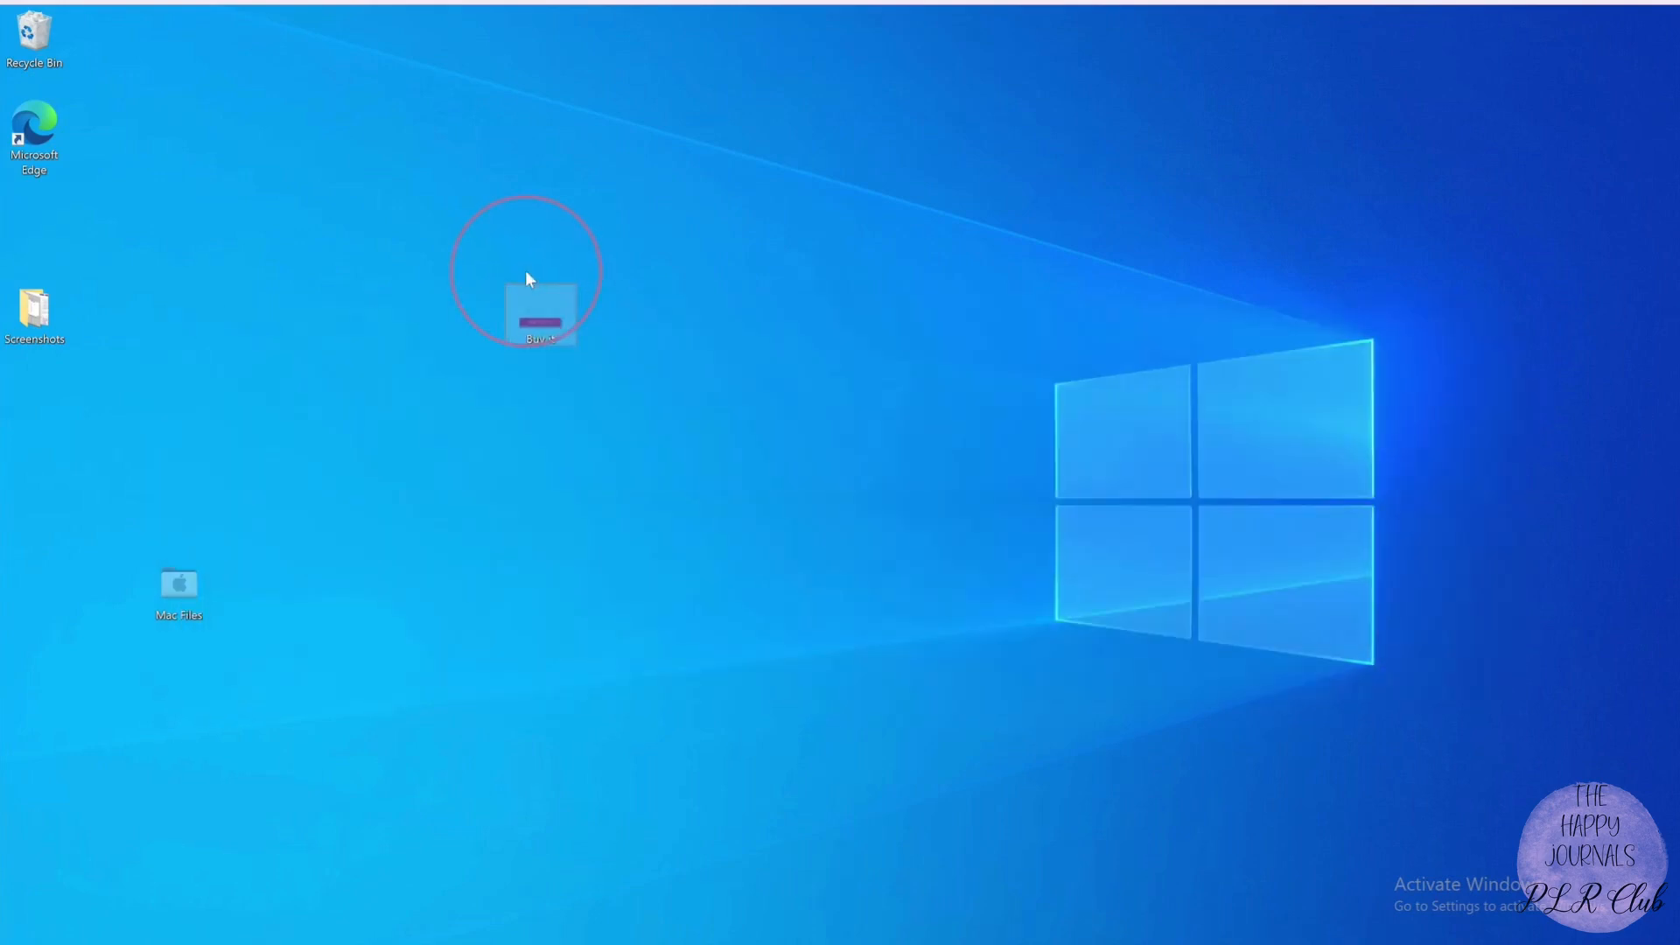
mouse_move(530, 318)
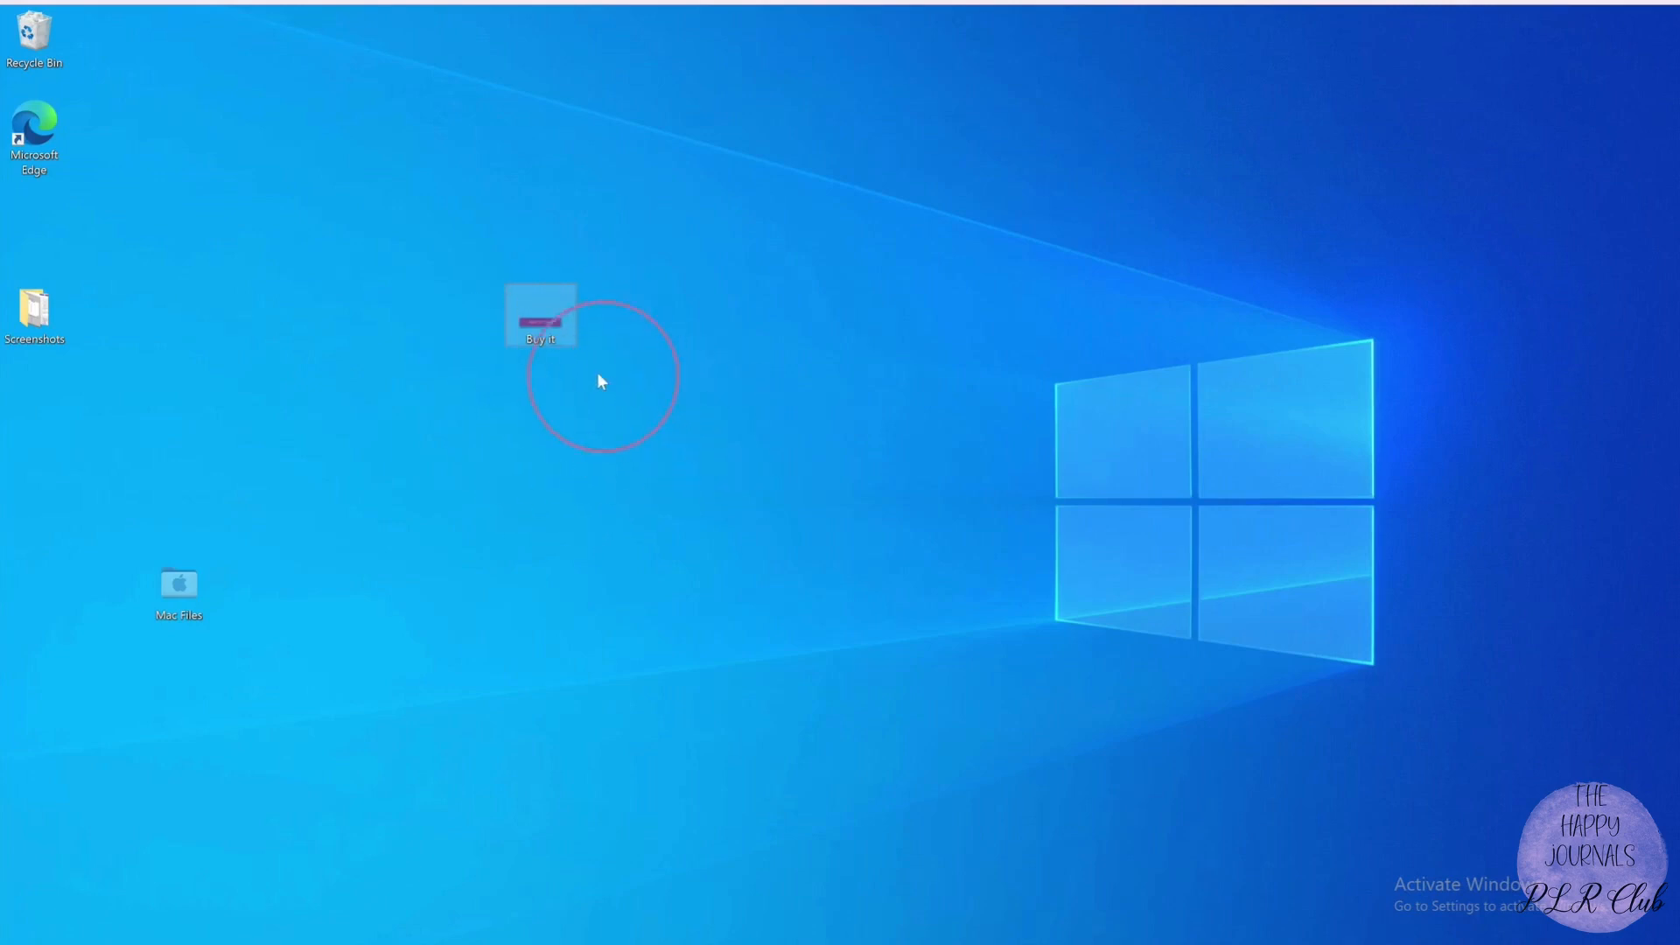
right_click(544, 318)
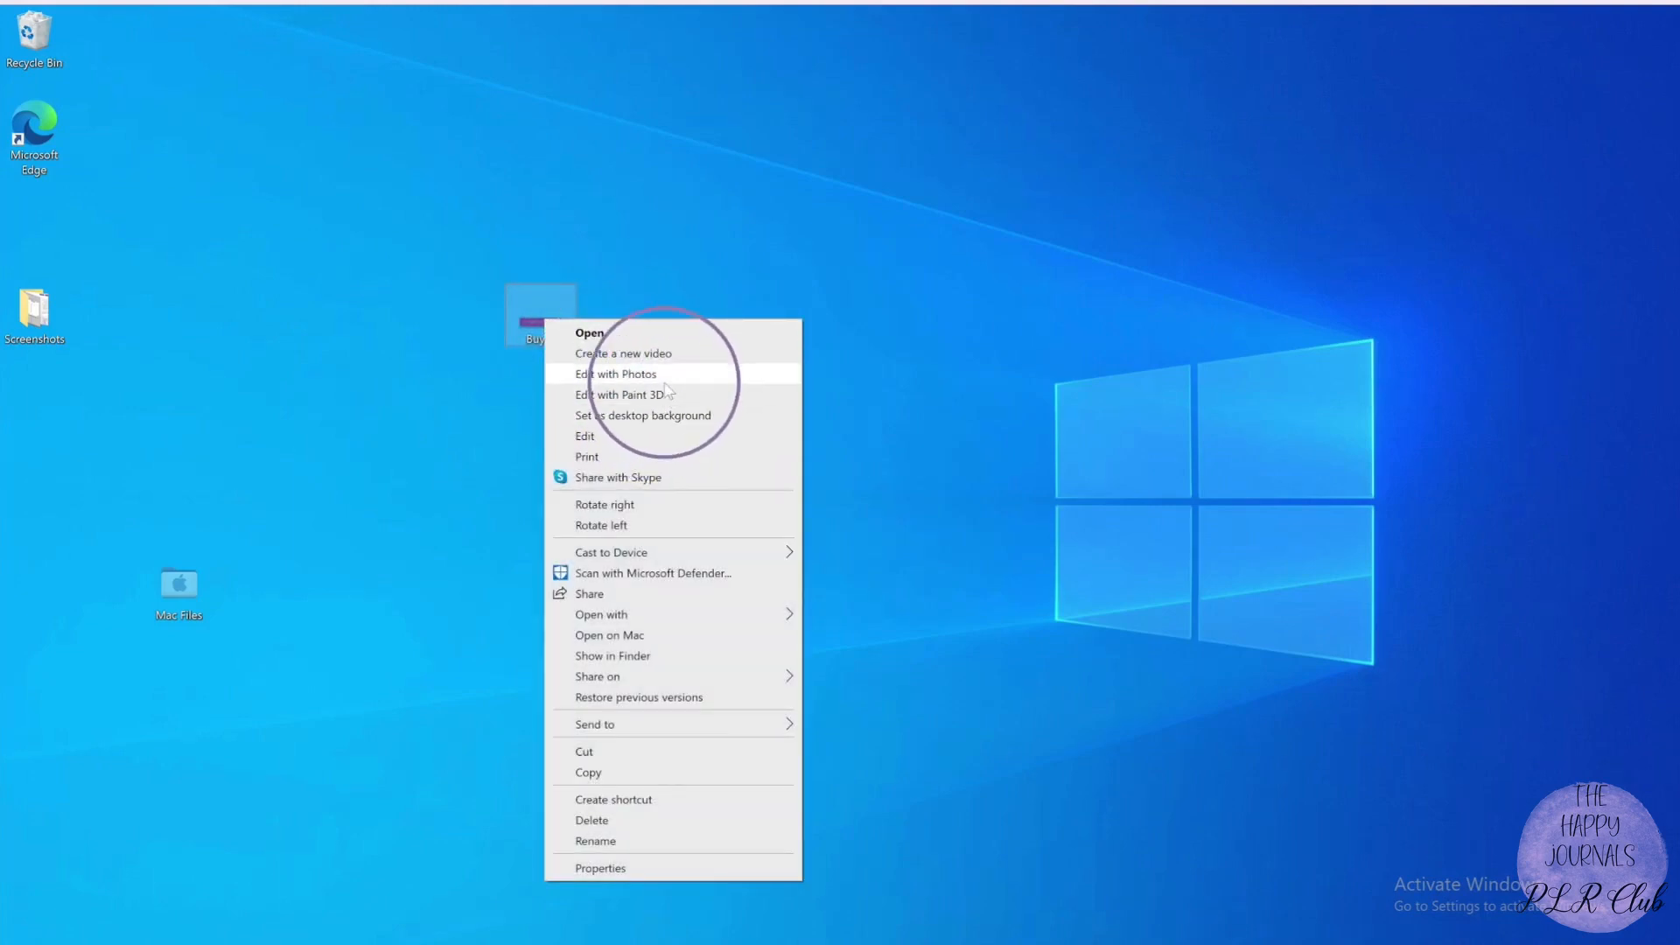
click(610, 398)
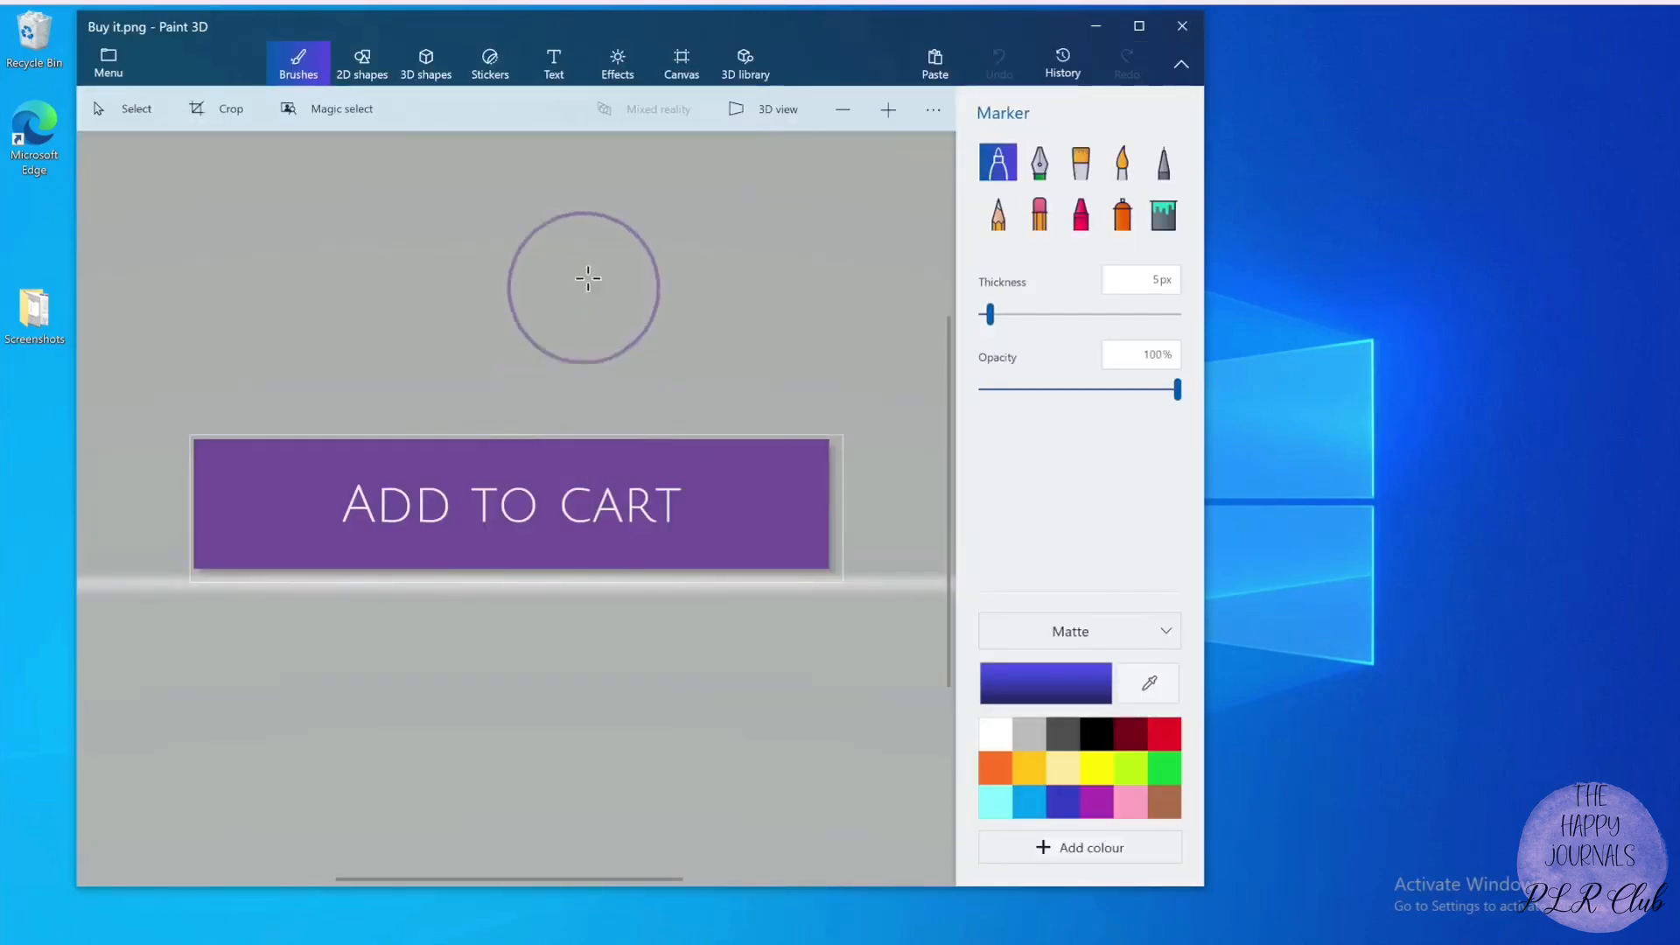
Resize the canvas and image to a width of 350 px with the aspect ratio locked, and close Paint 3D.
click(665, 68)
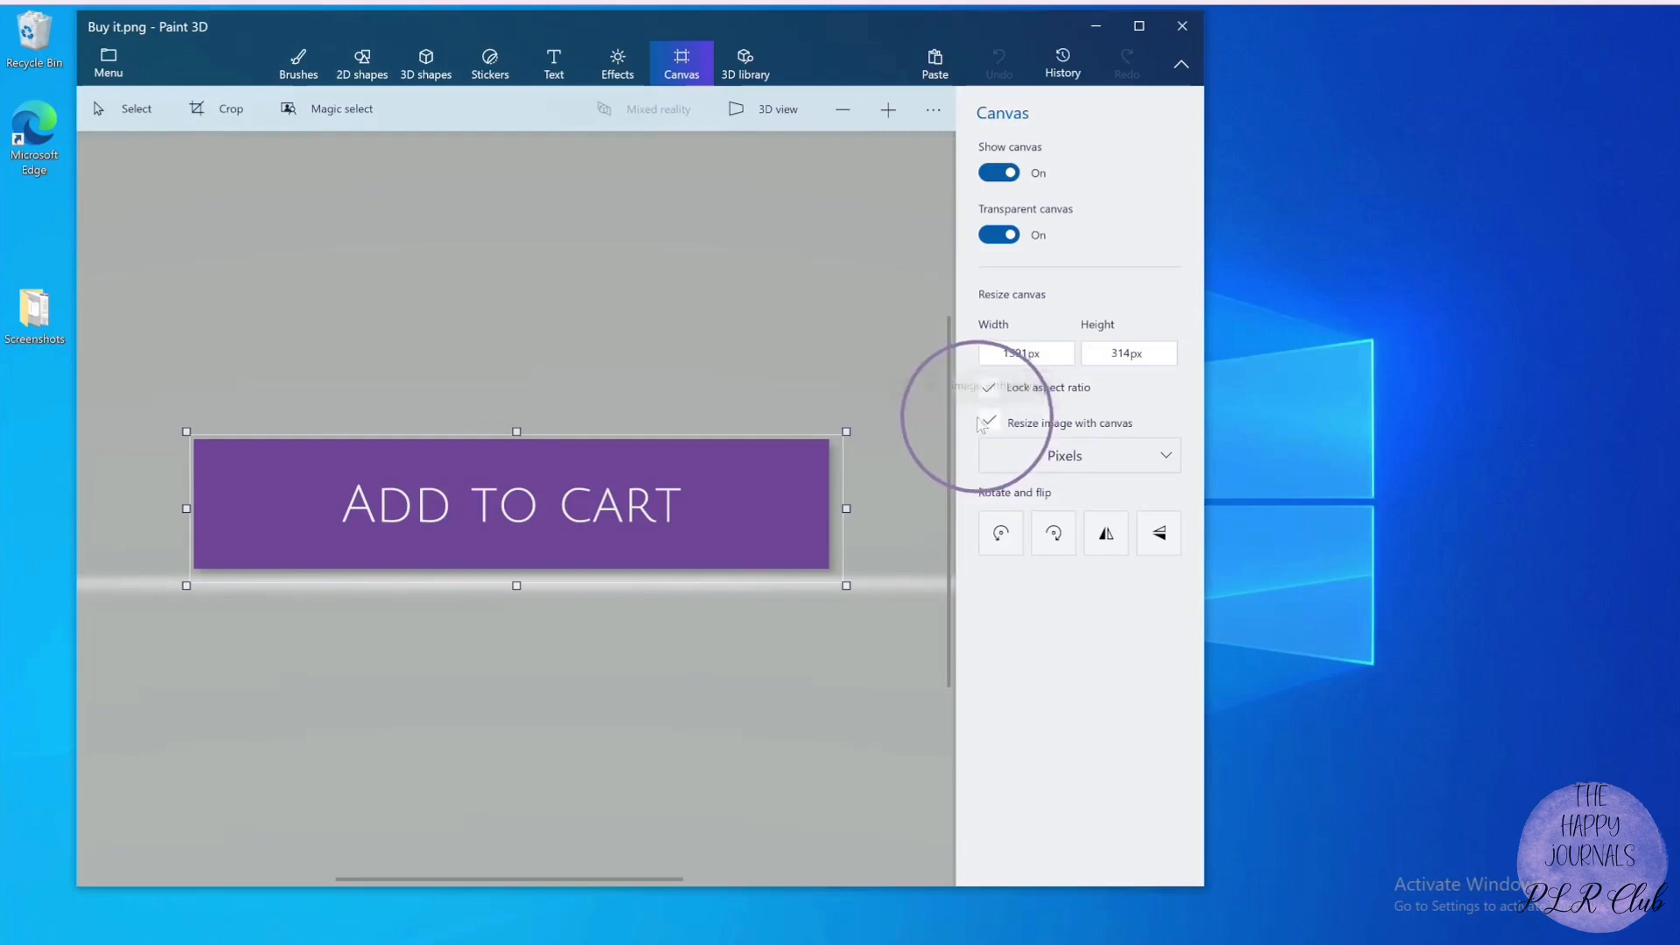
double_click(1008, 350)
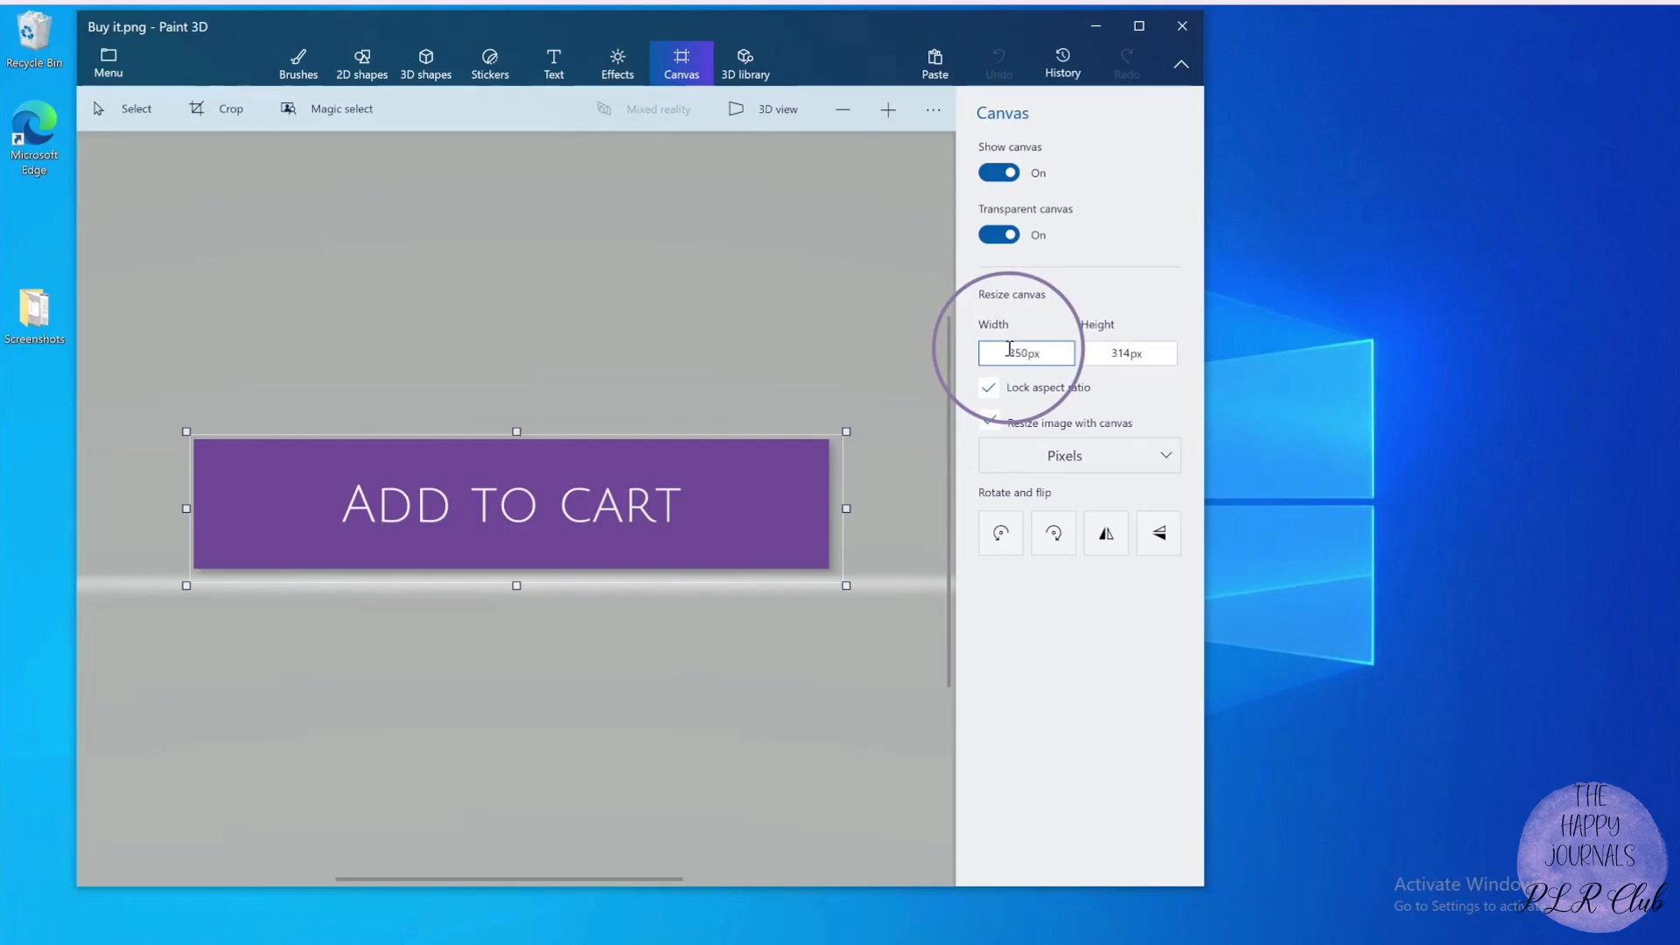
text(350)
key(Return)
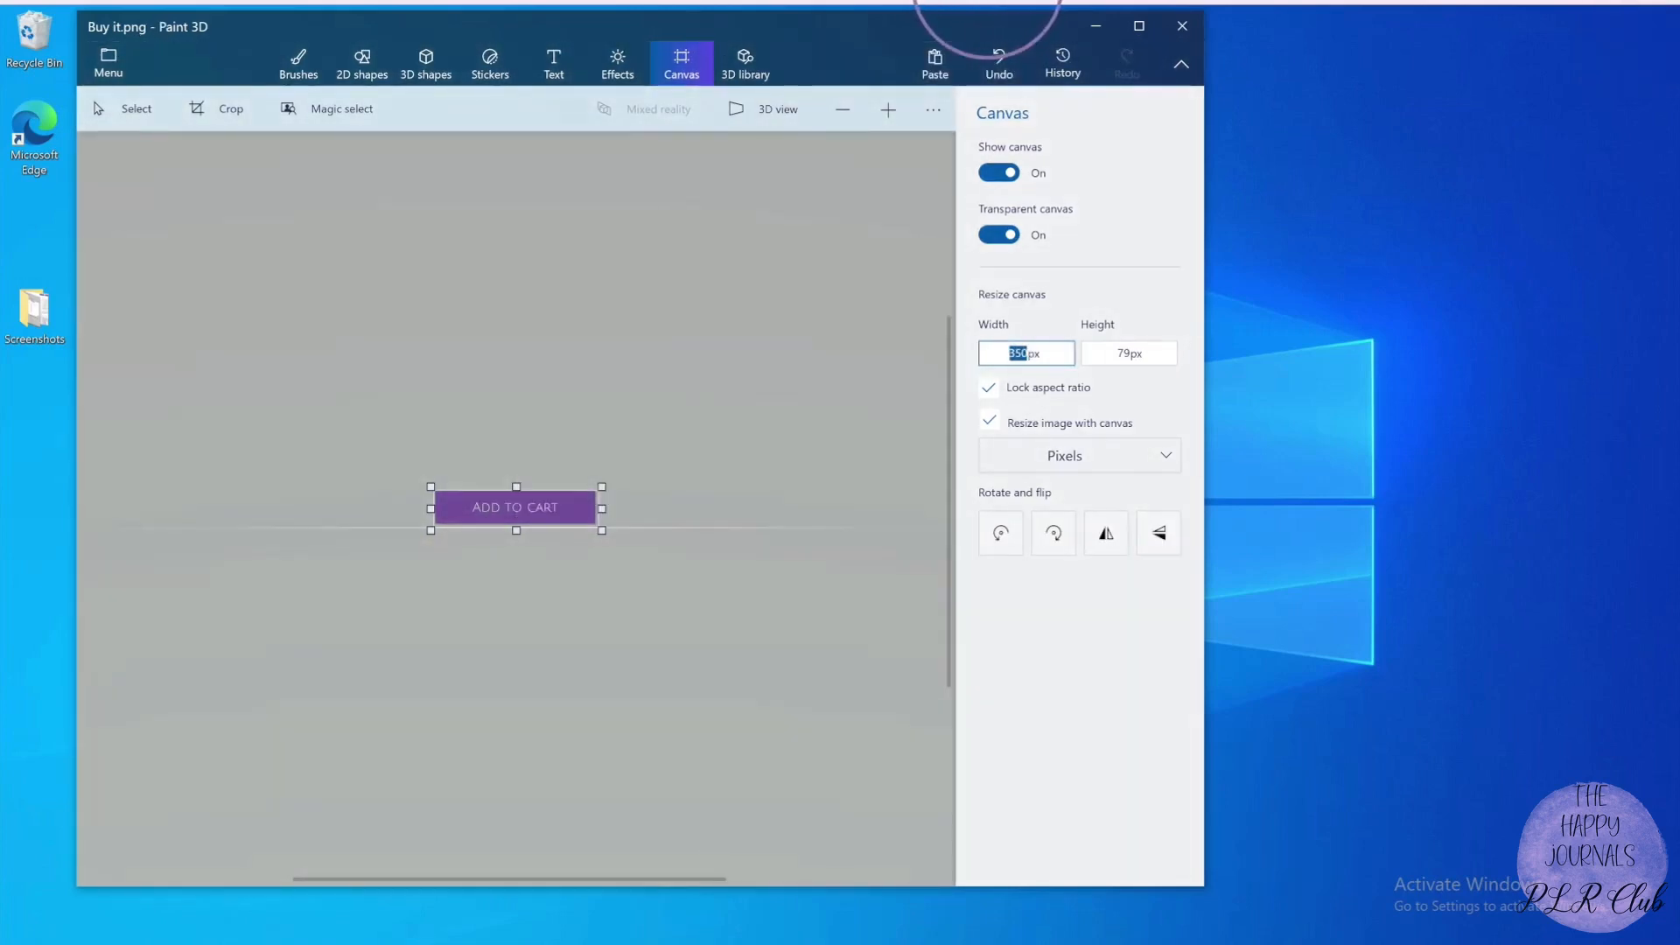
click(1182, 35)
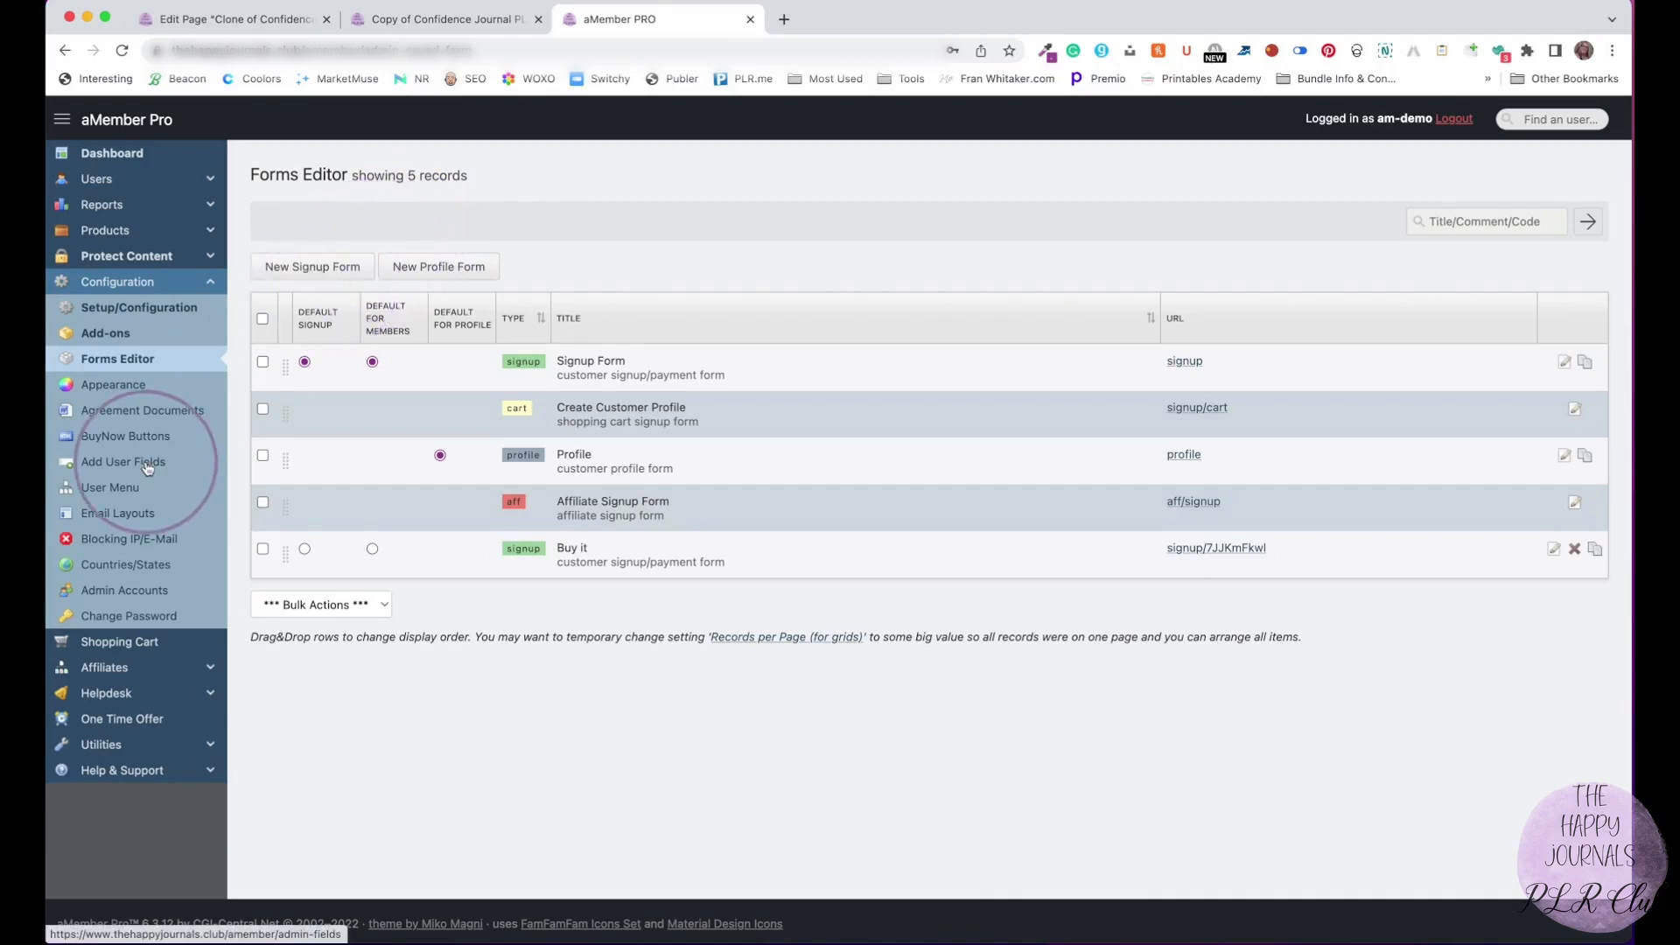
In aMember's shopping cart button HTML generator, select the product The Big Planner Bundle V2 and set the element type to Image.
click(123, 648)
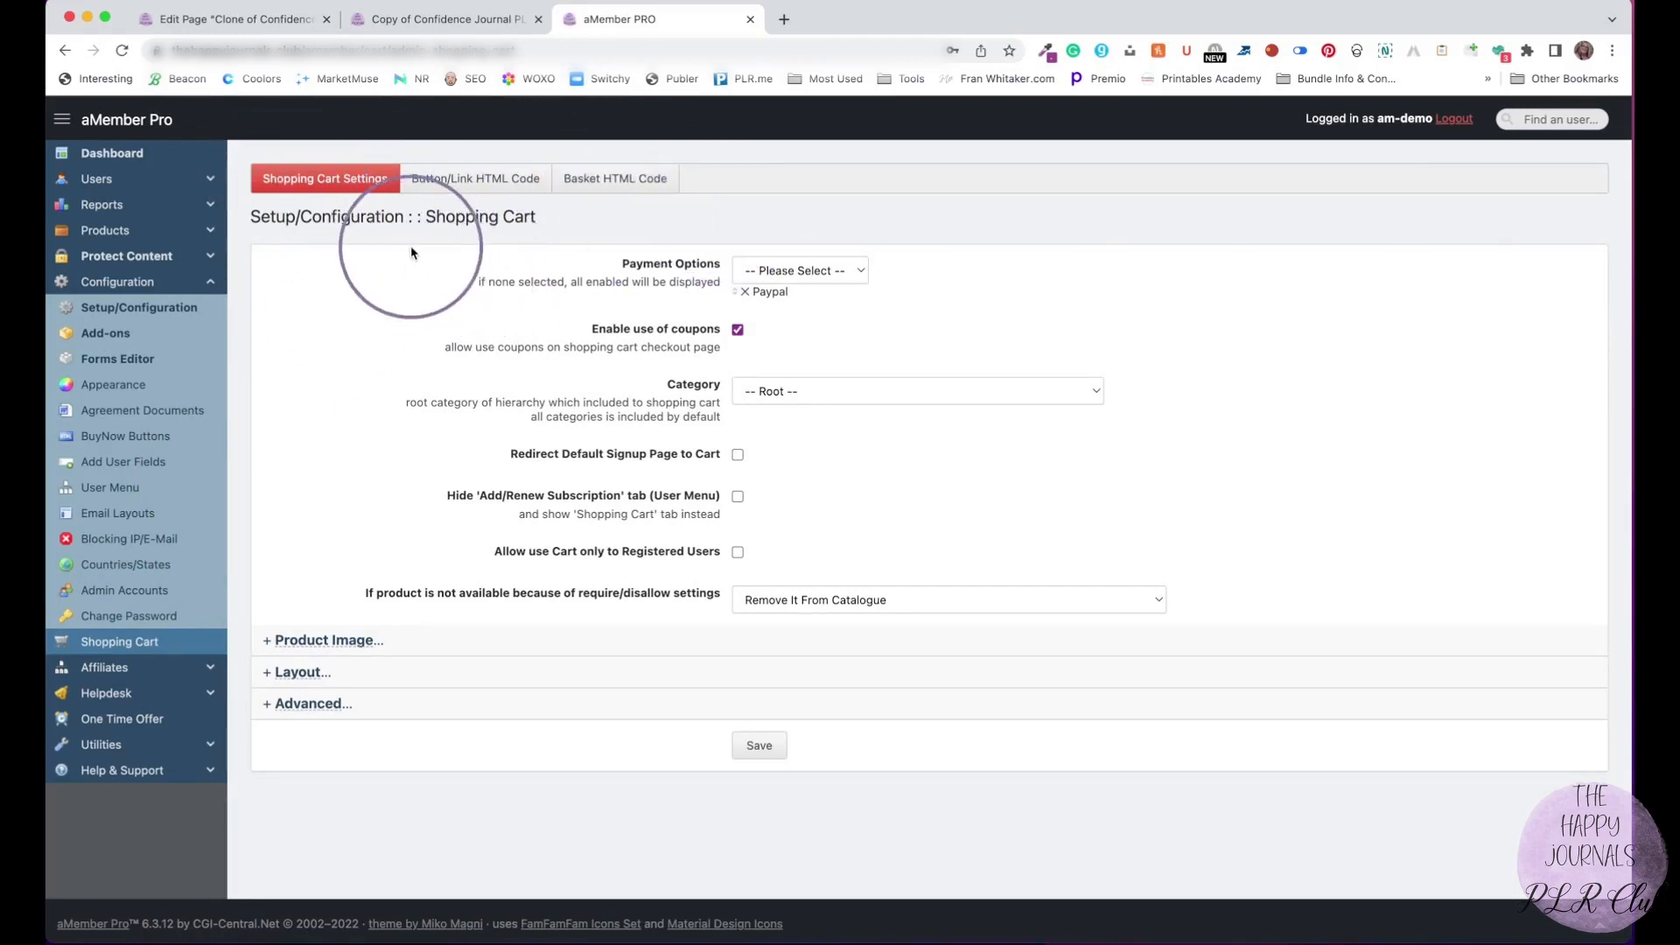
click(419, 181)
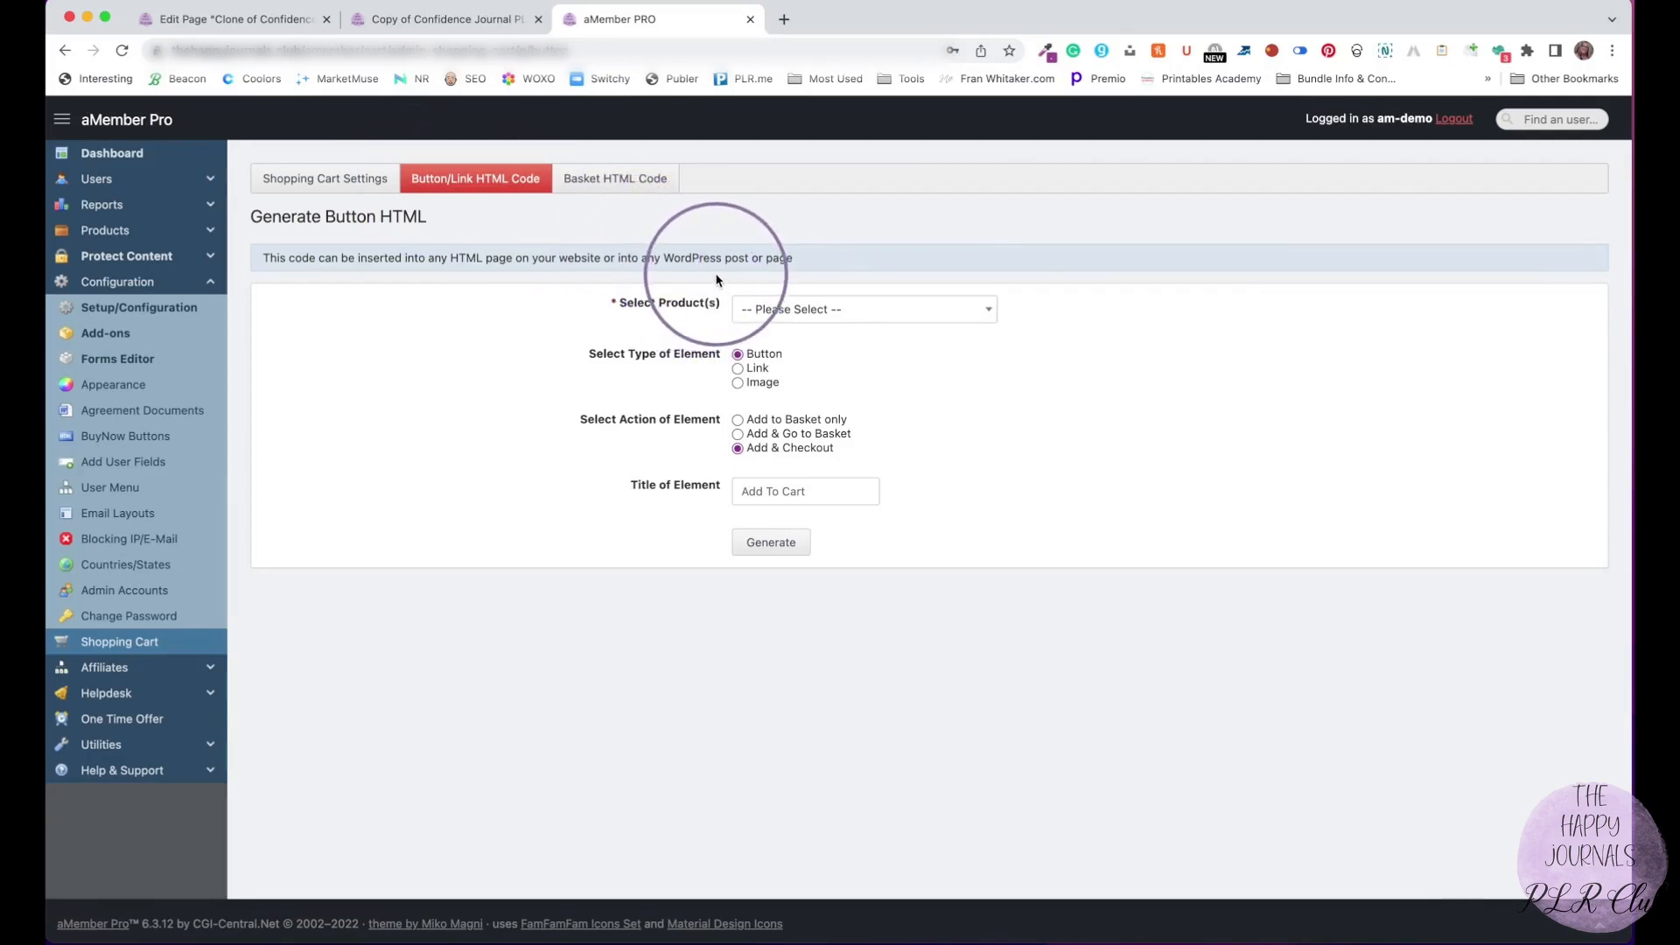
click(778, 311)
click(792, 393)
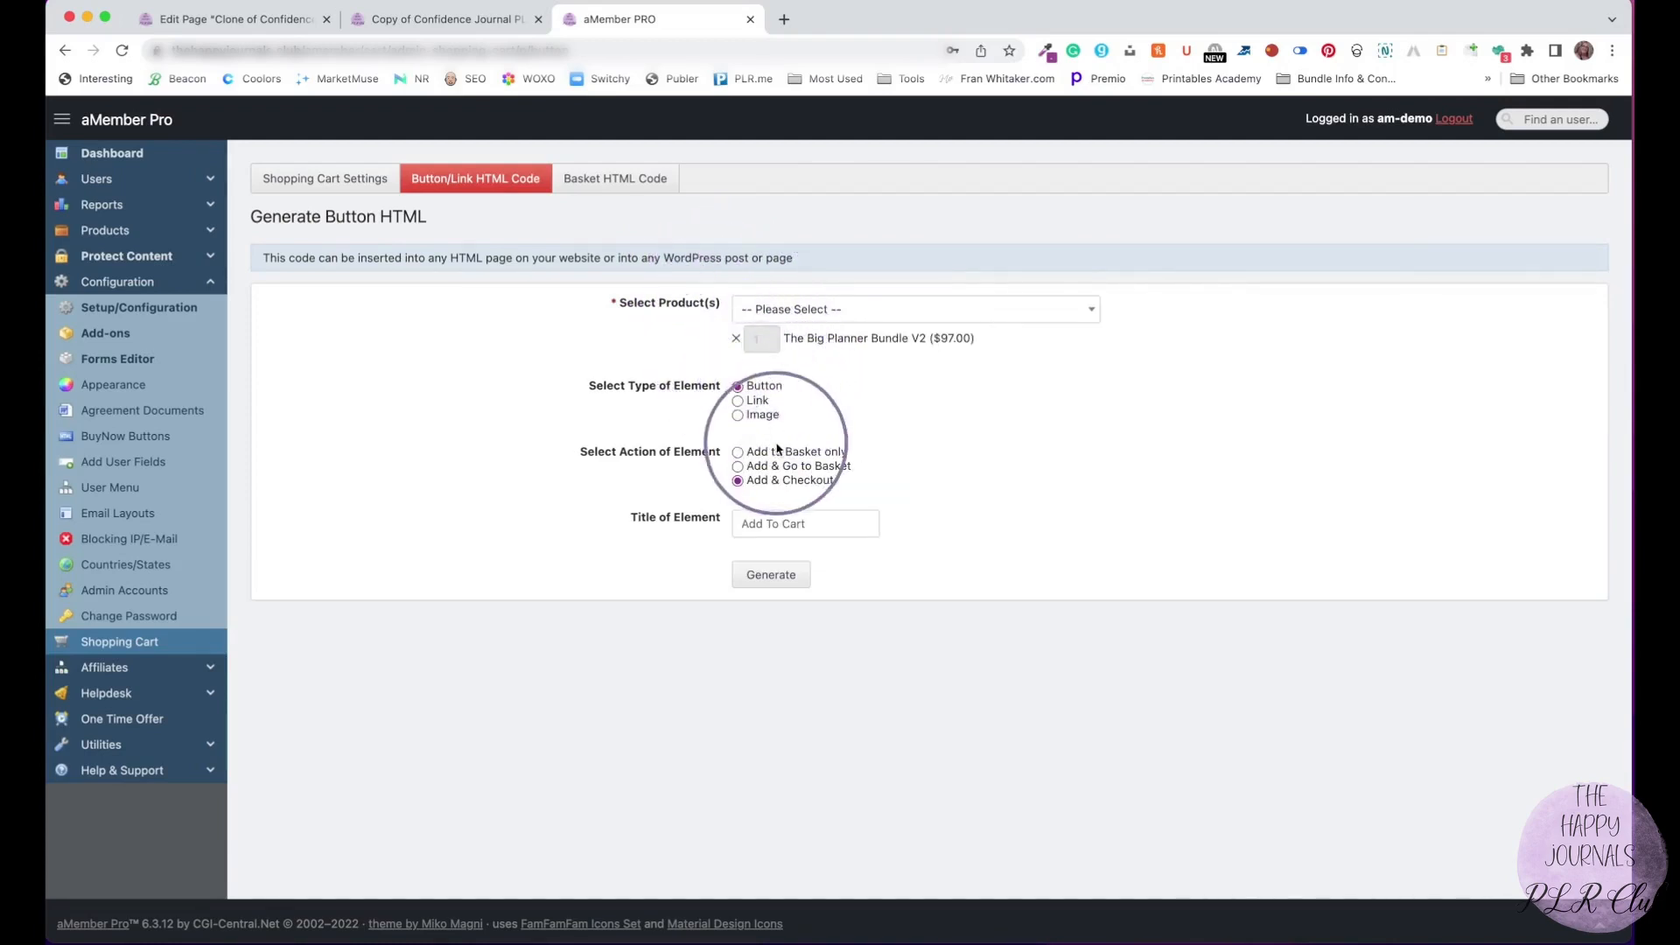
click(738, 416)
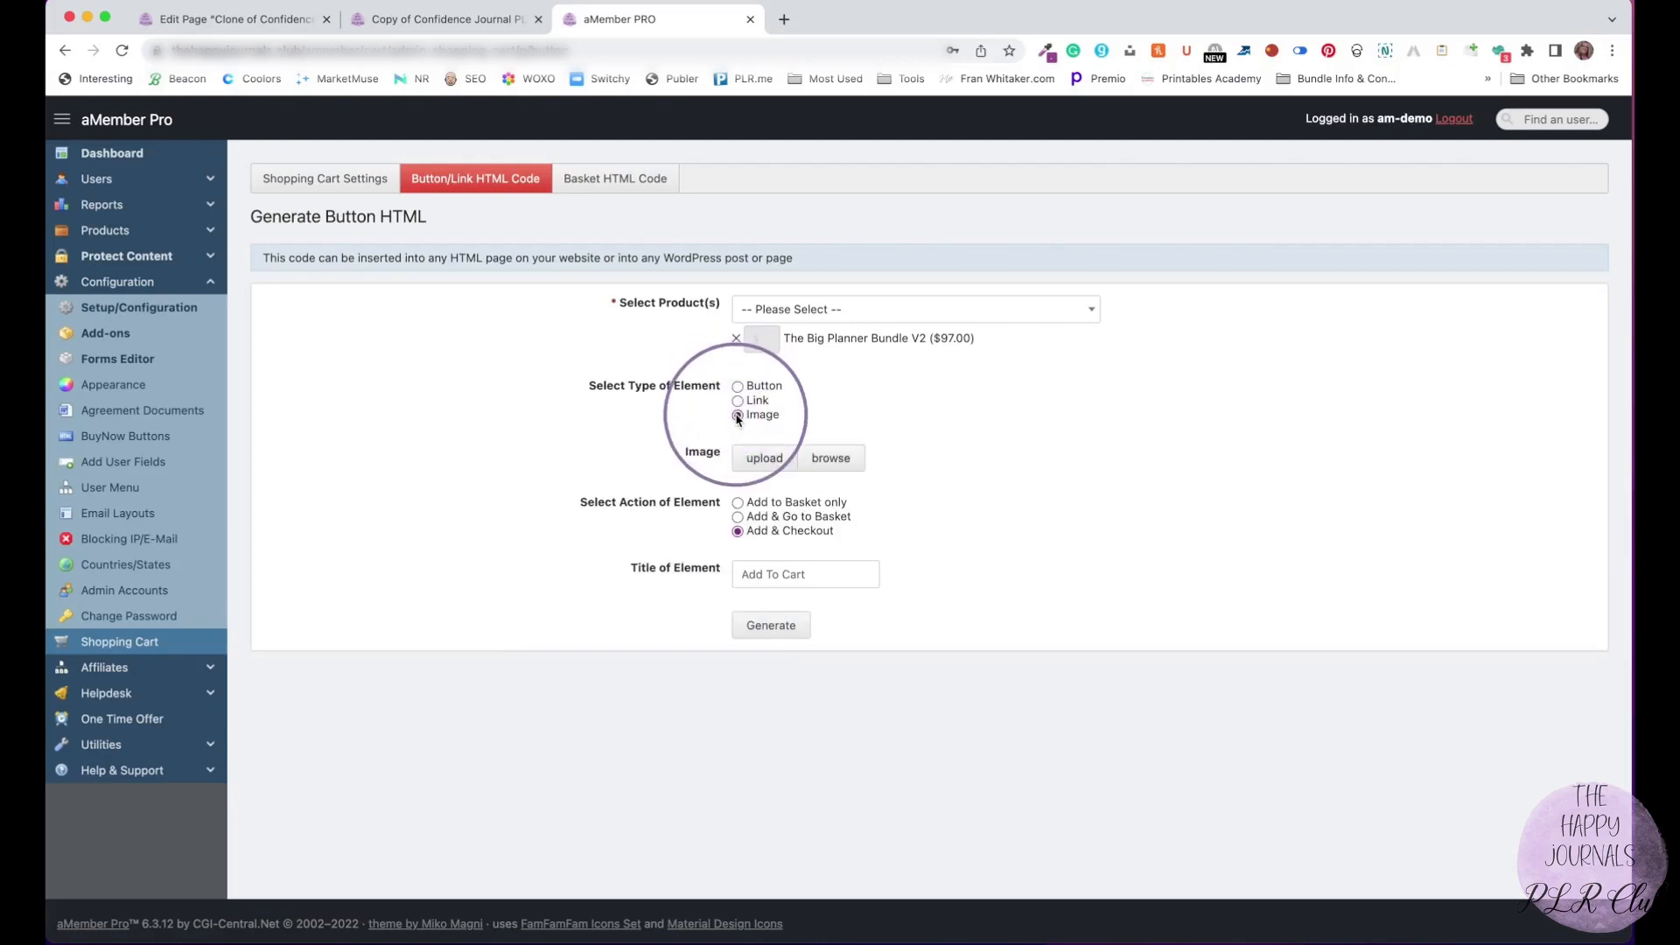
Choose sale button2.png from the previously uploaded files as the button image, and remove it again.
click(758, 458)
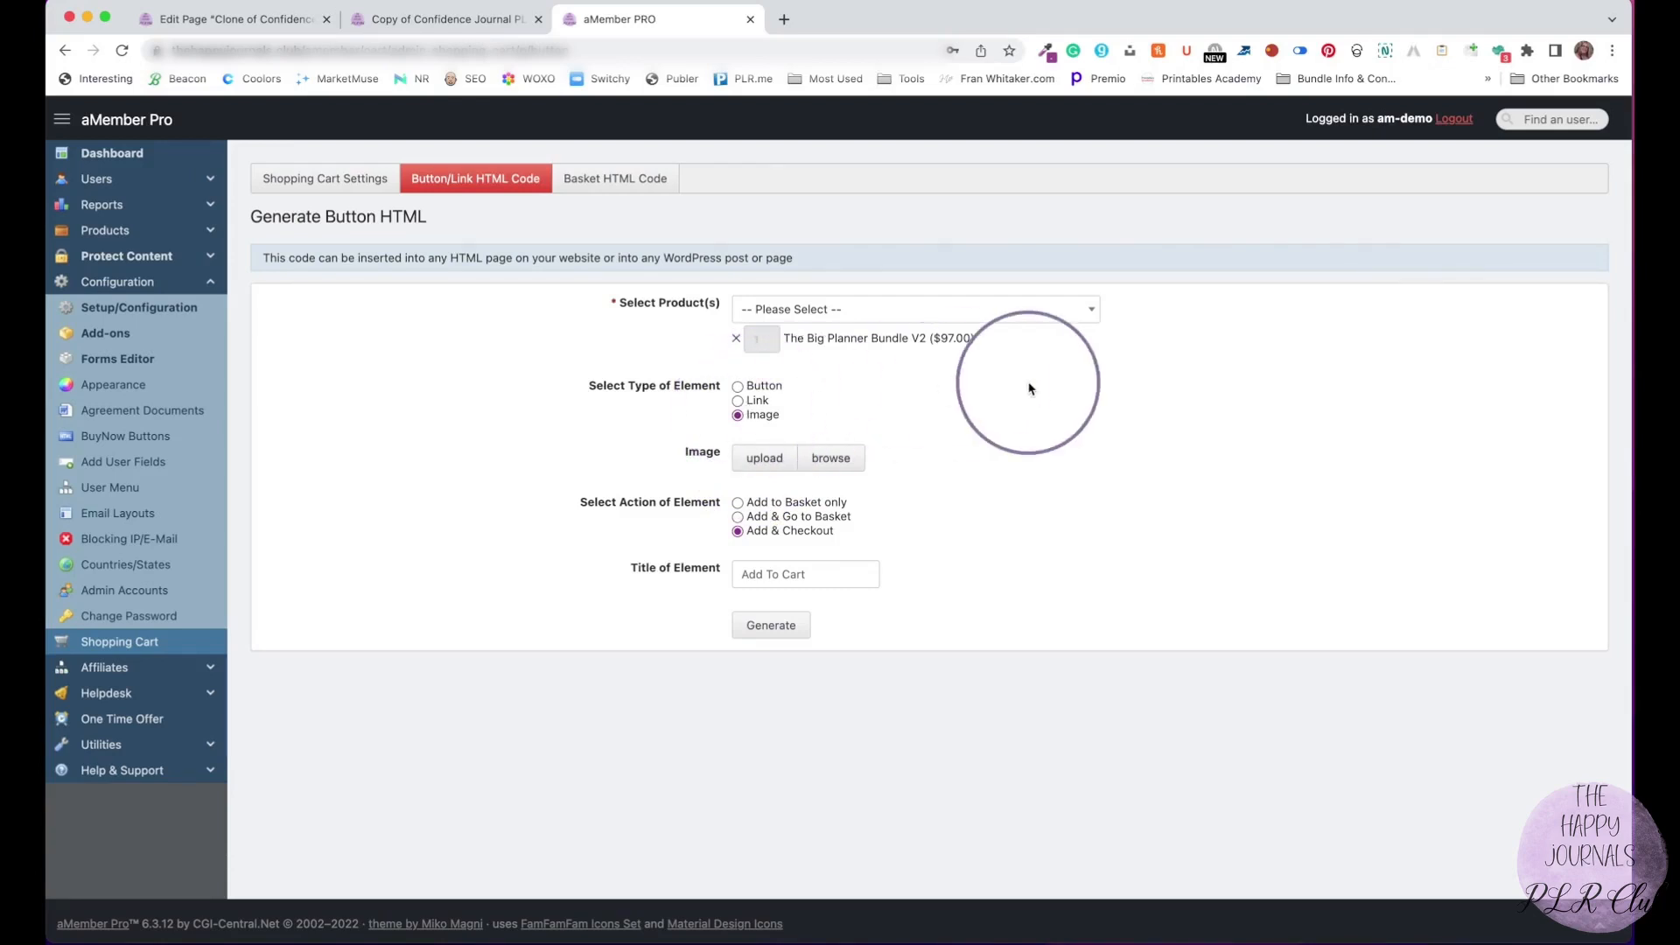
click(826, 464)
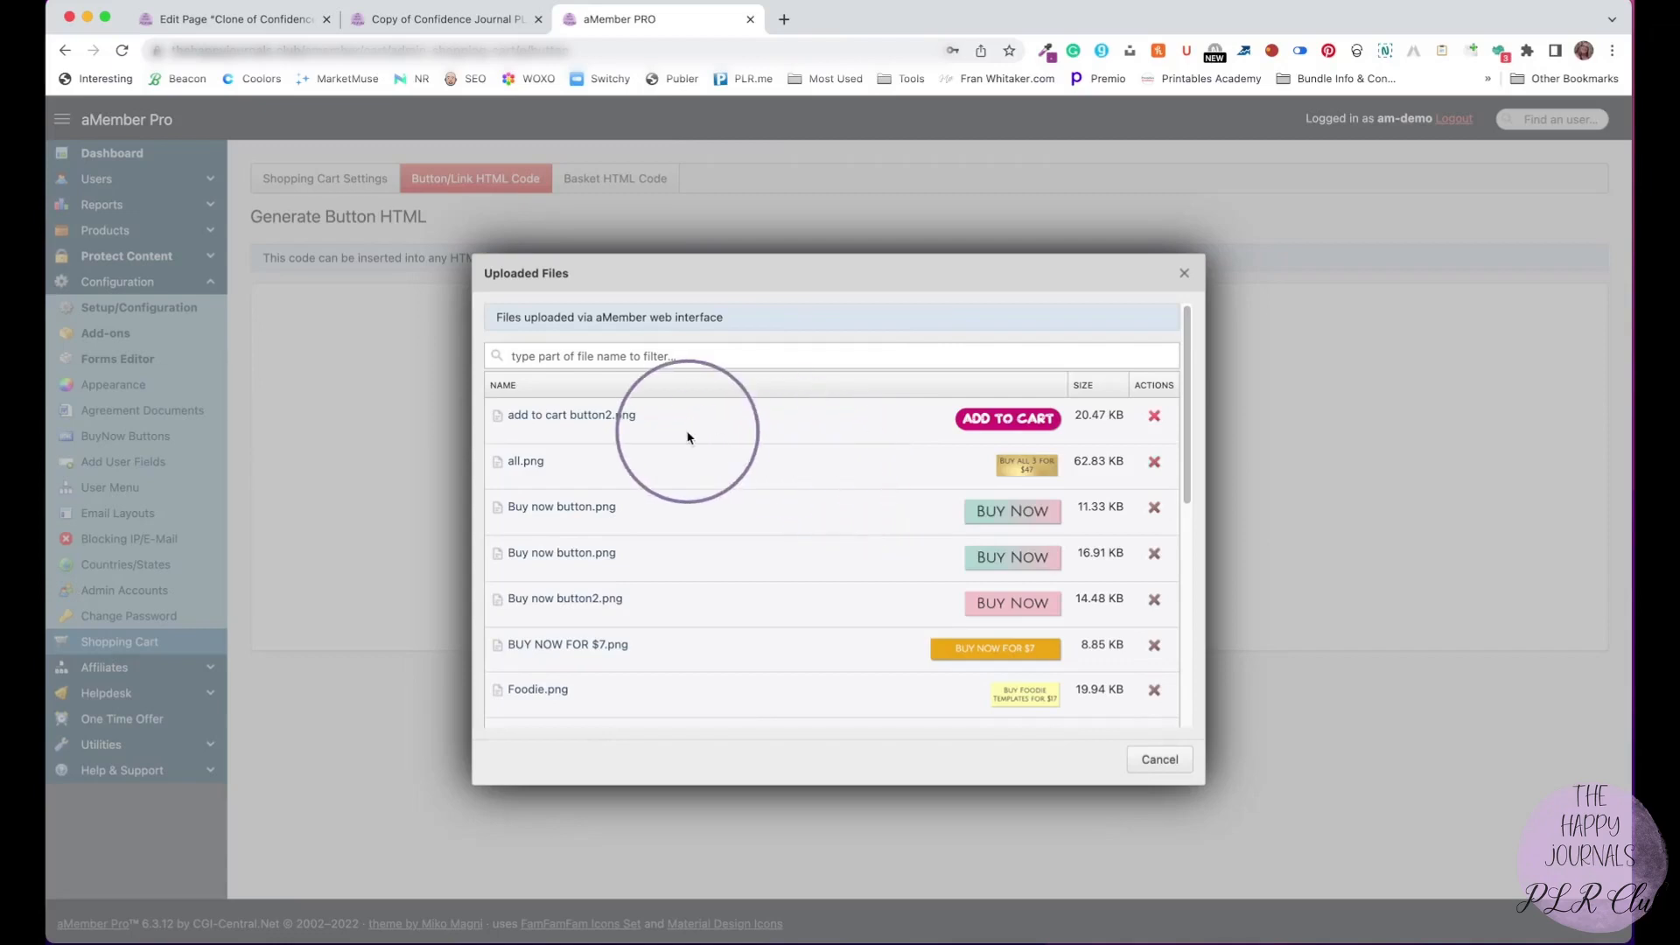
scroll(685, 518, down, 5)
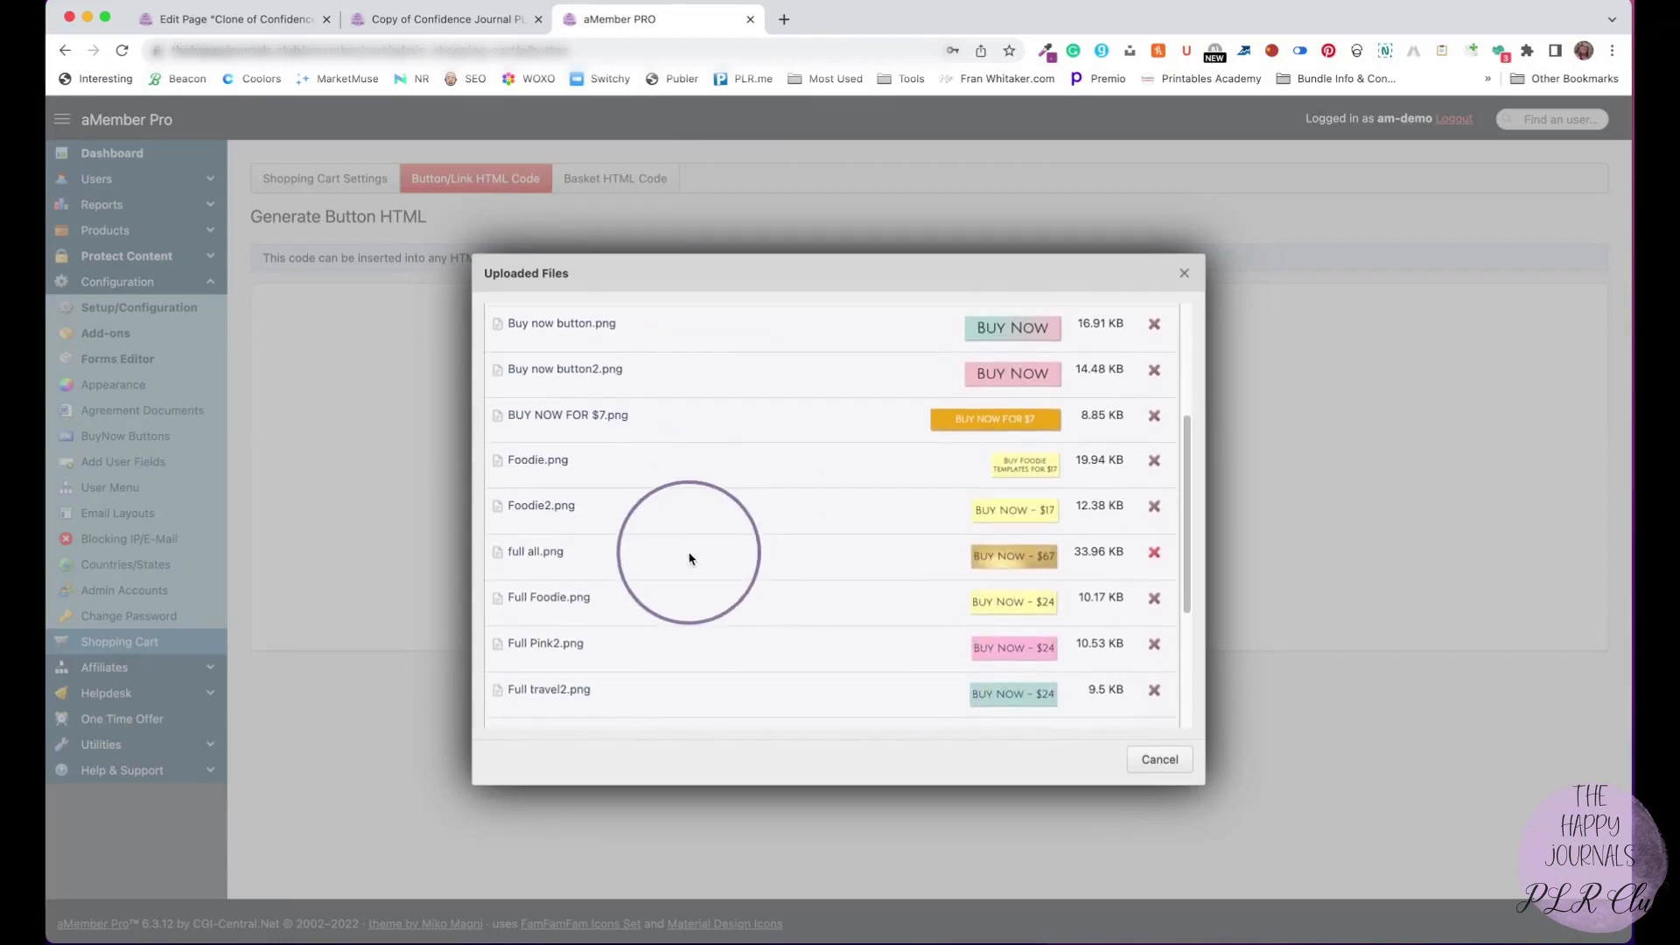
scroll(685, 519, down, 5)
scroll(675, 555, up, 7)
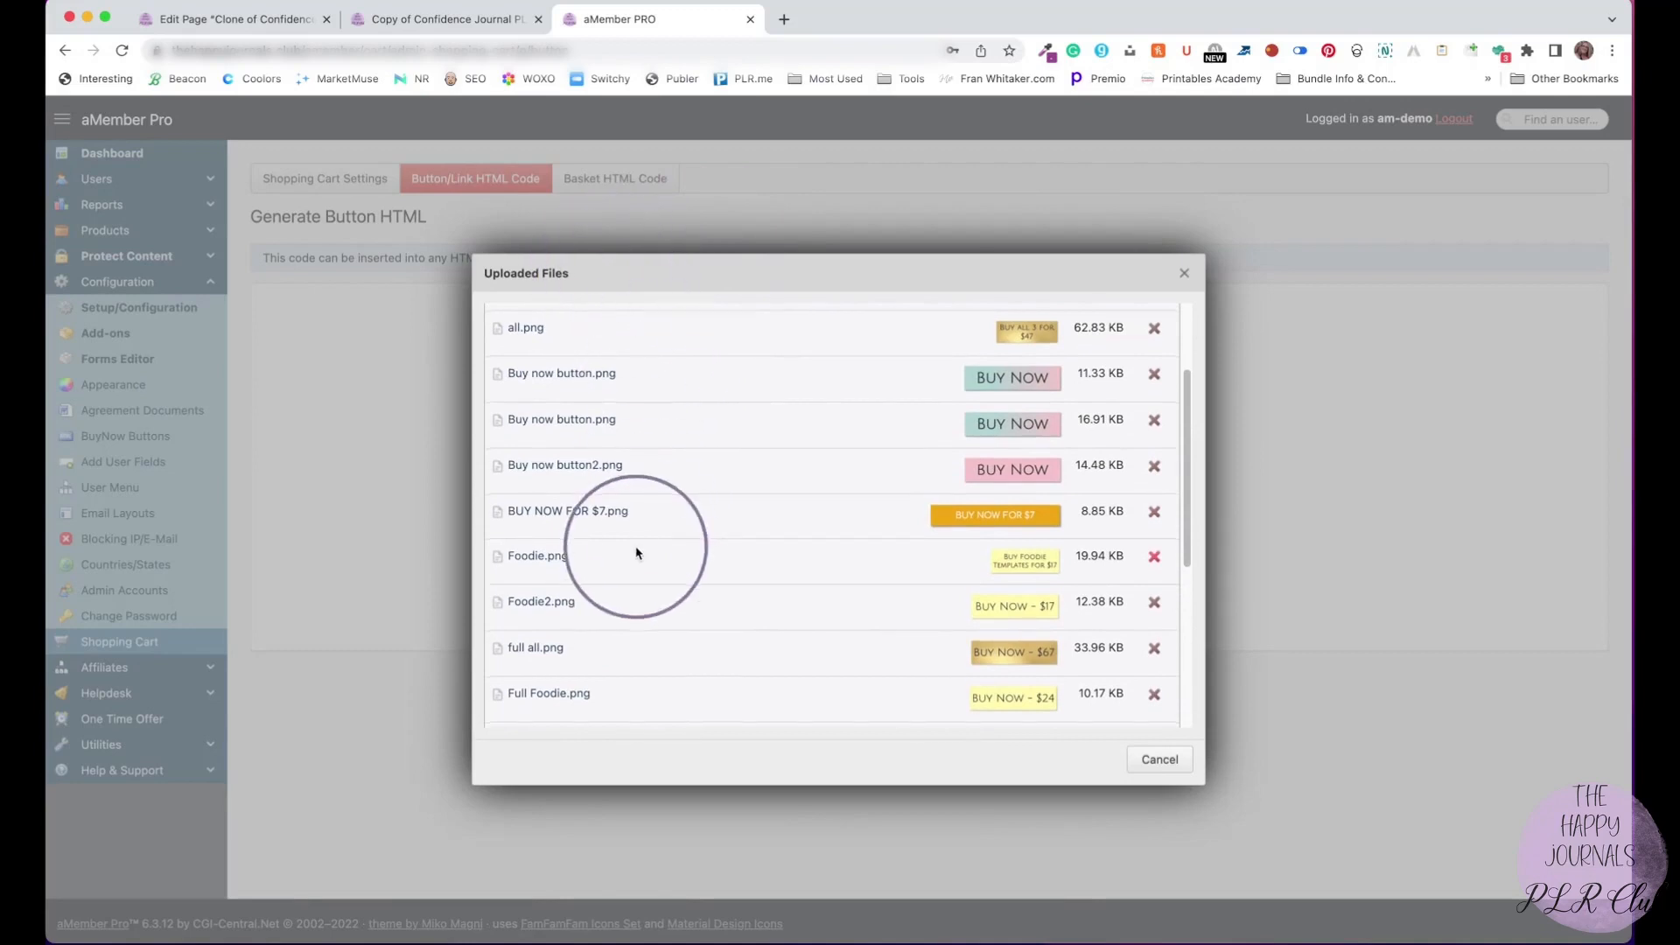
scroll(636, 553, down, 7)
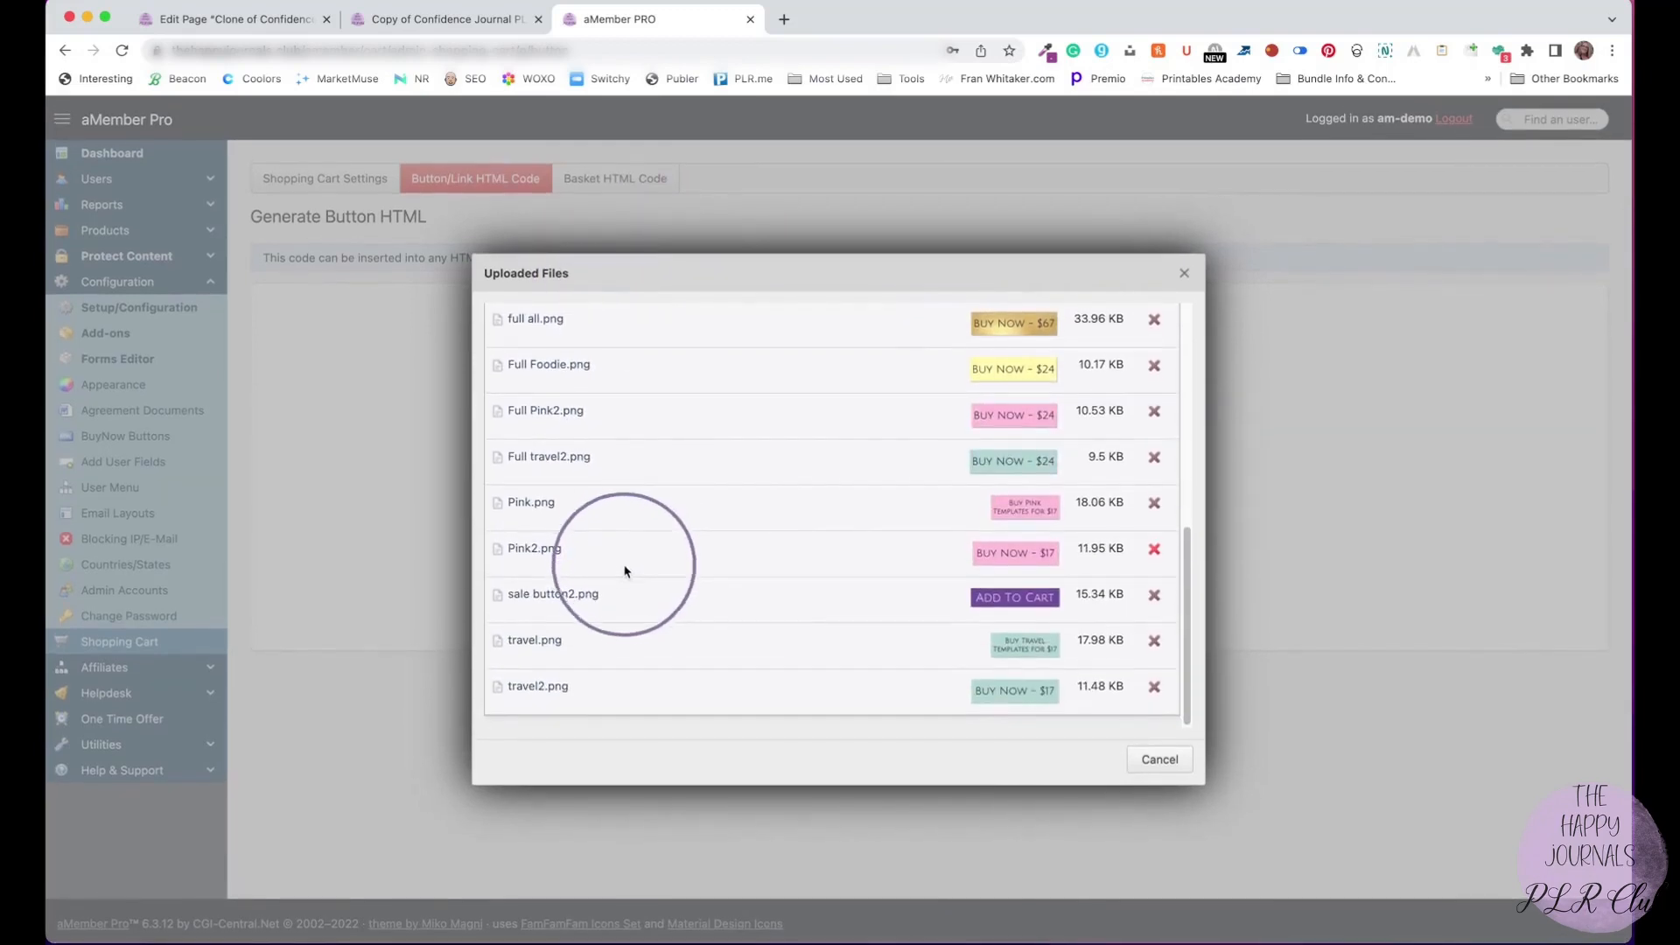
click(527, 599)
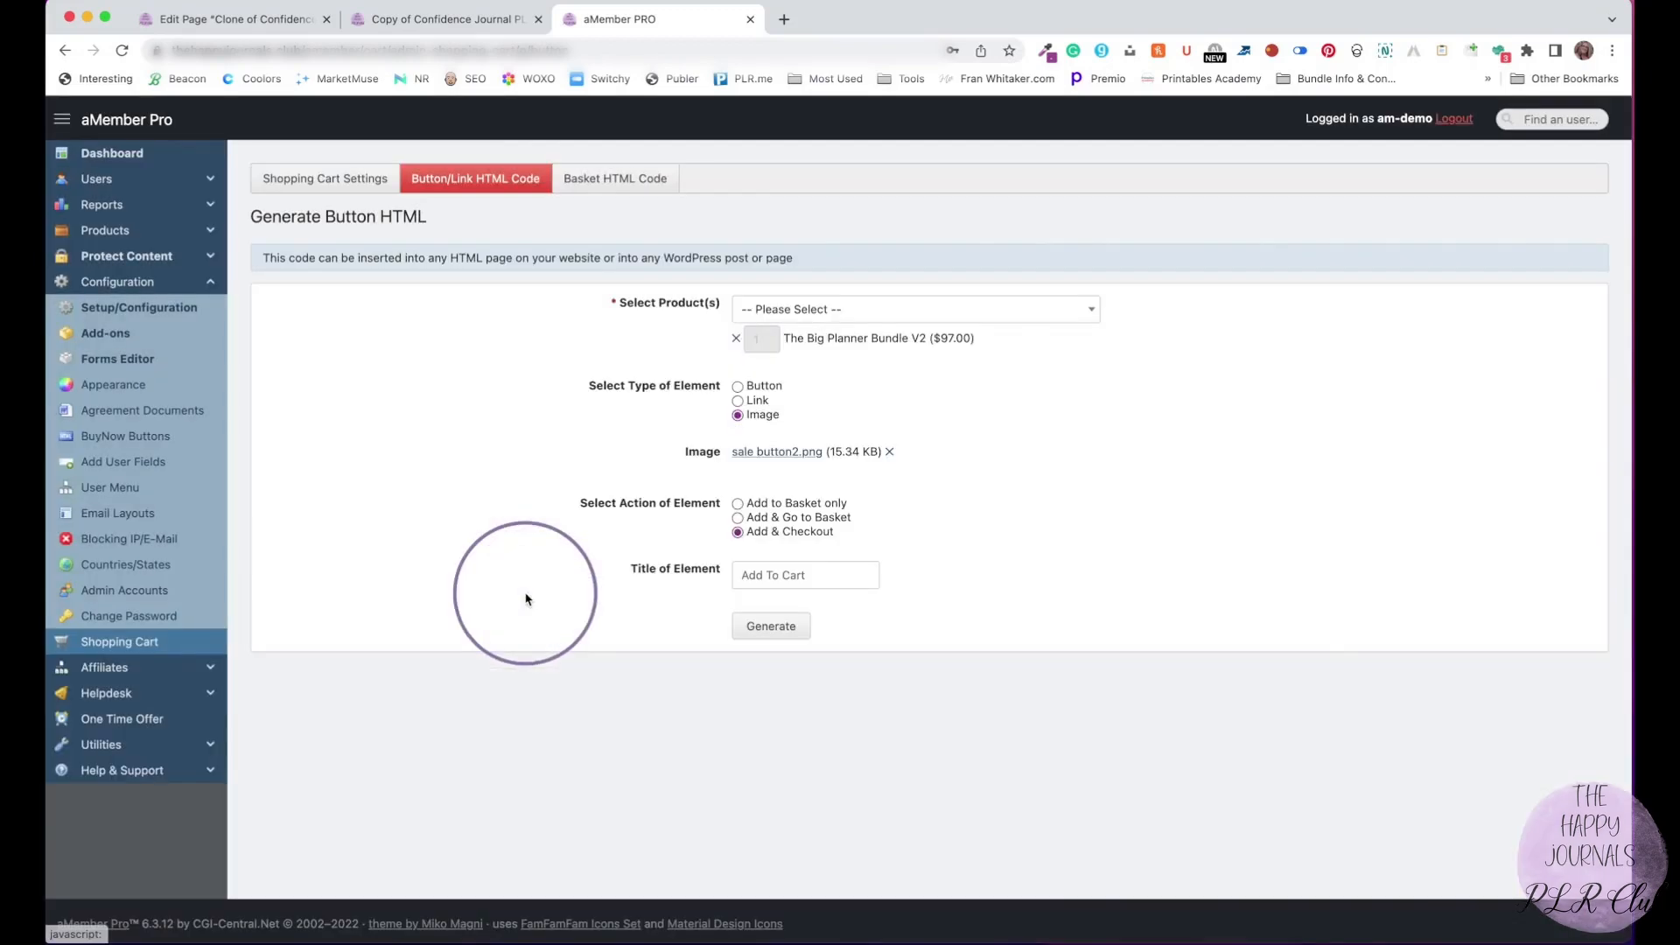
click(889, 452)
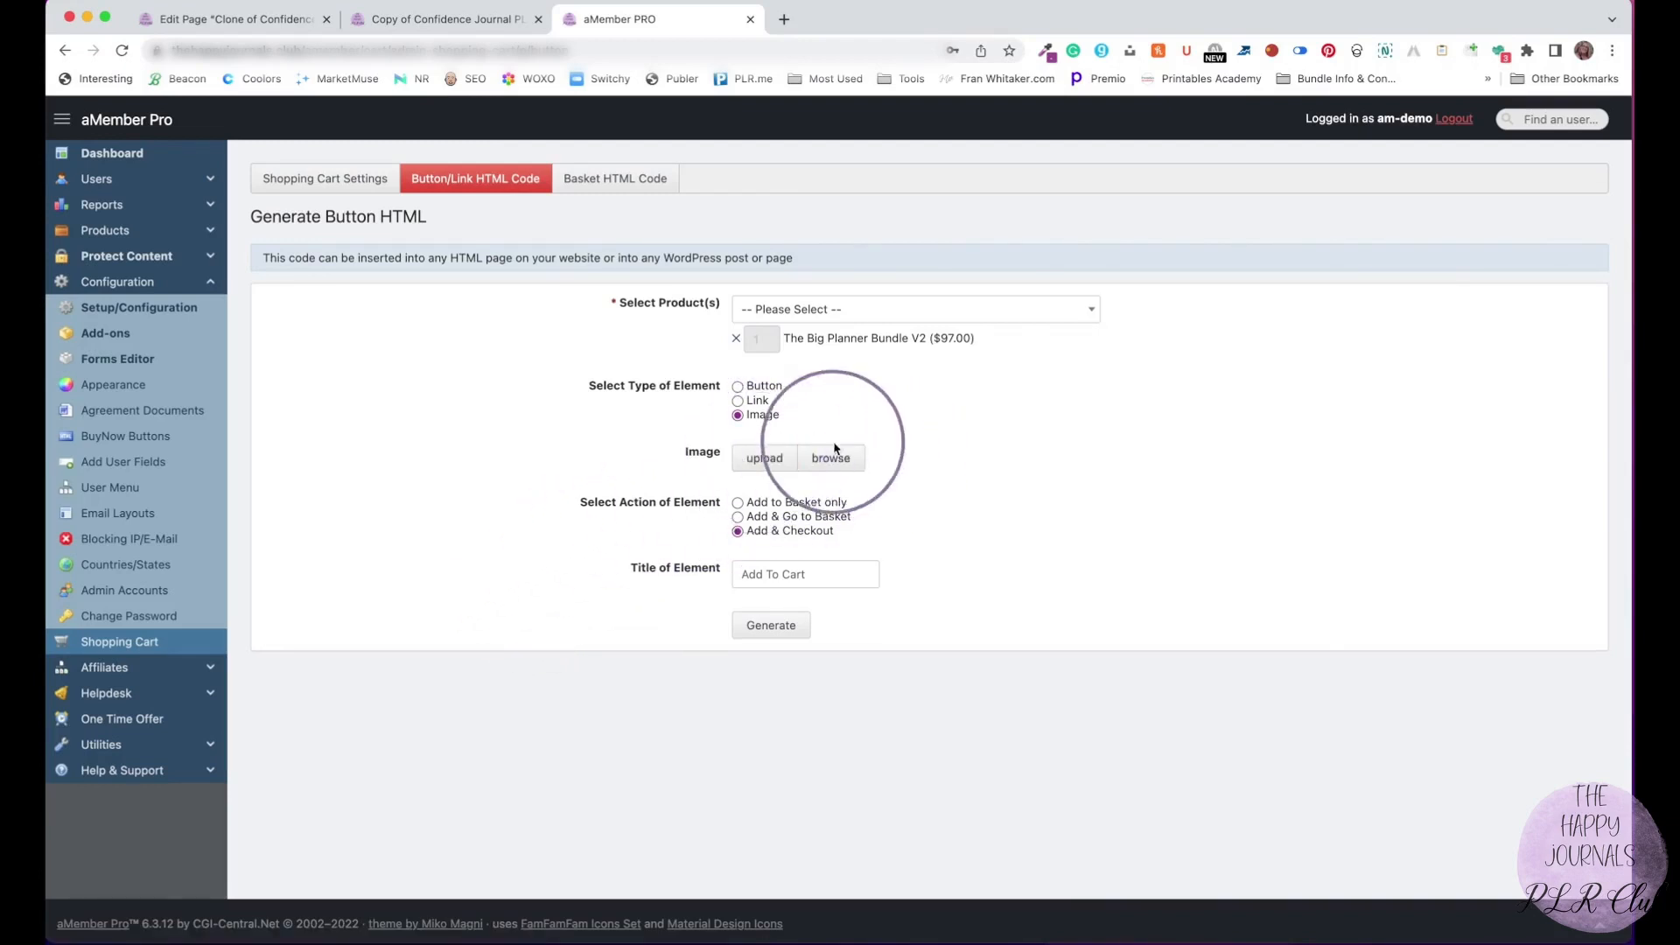
Choose BUY NOW FOR $7.png from the previously uploaded files as the button image, and remove it again.
click(833, 455)
scroll(838, 454, down, 5)
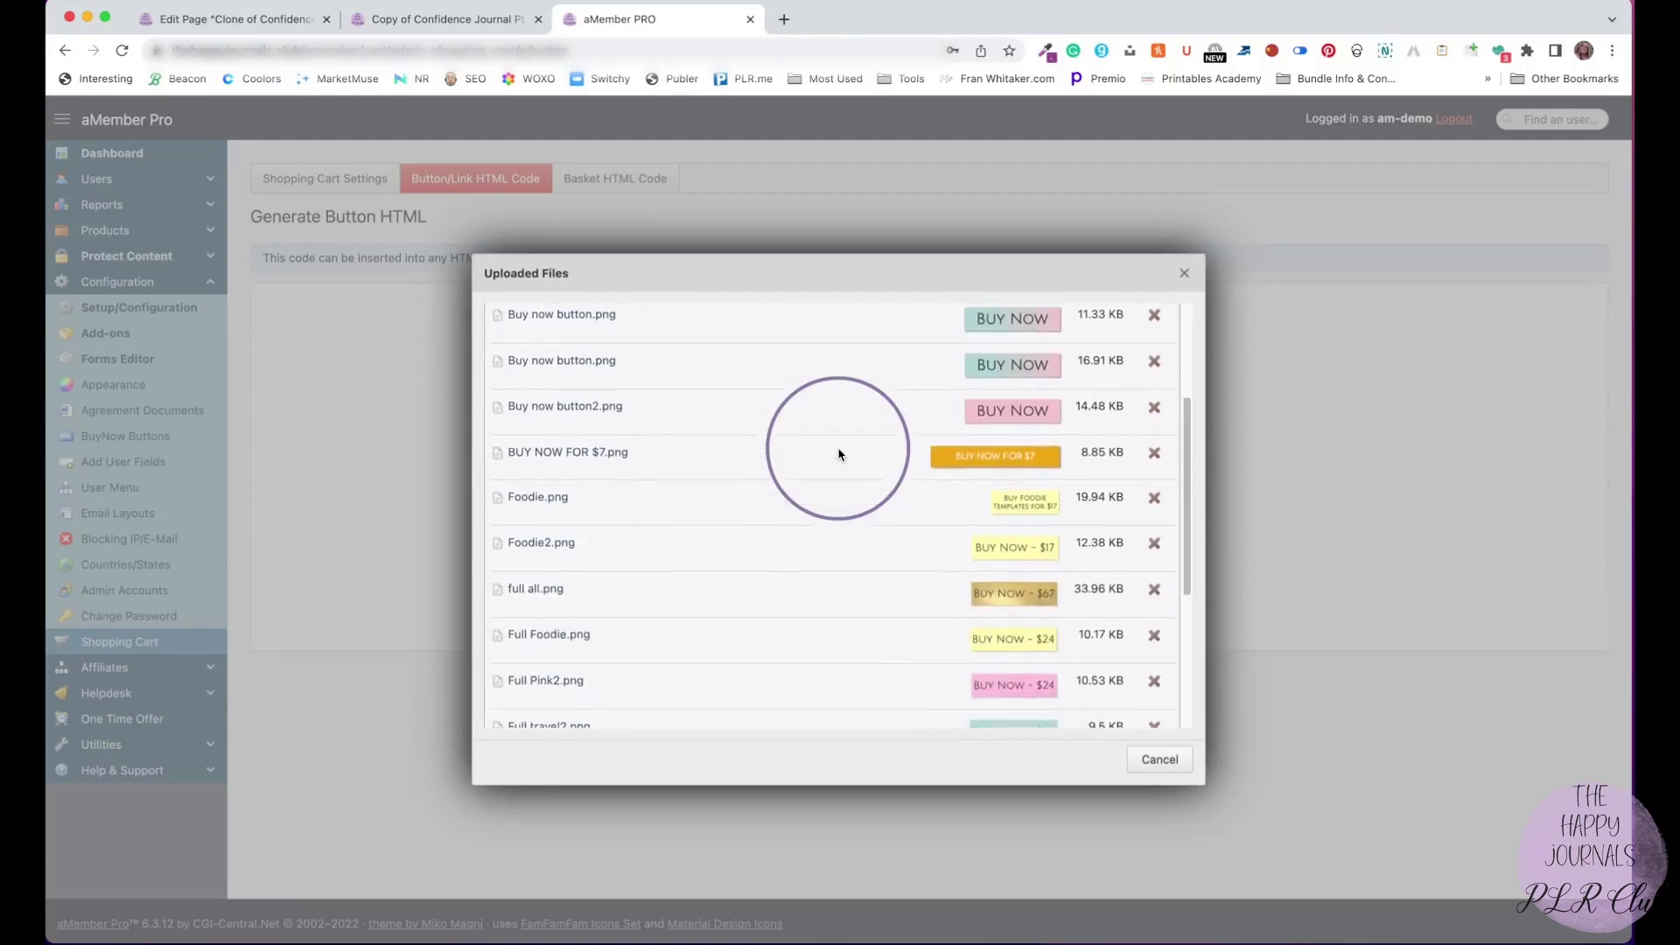
click(544, 407)
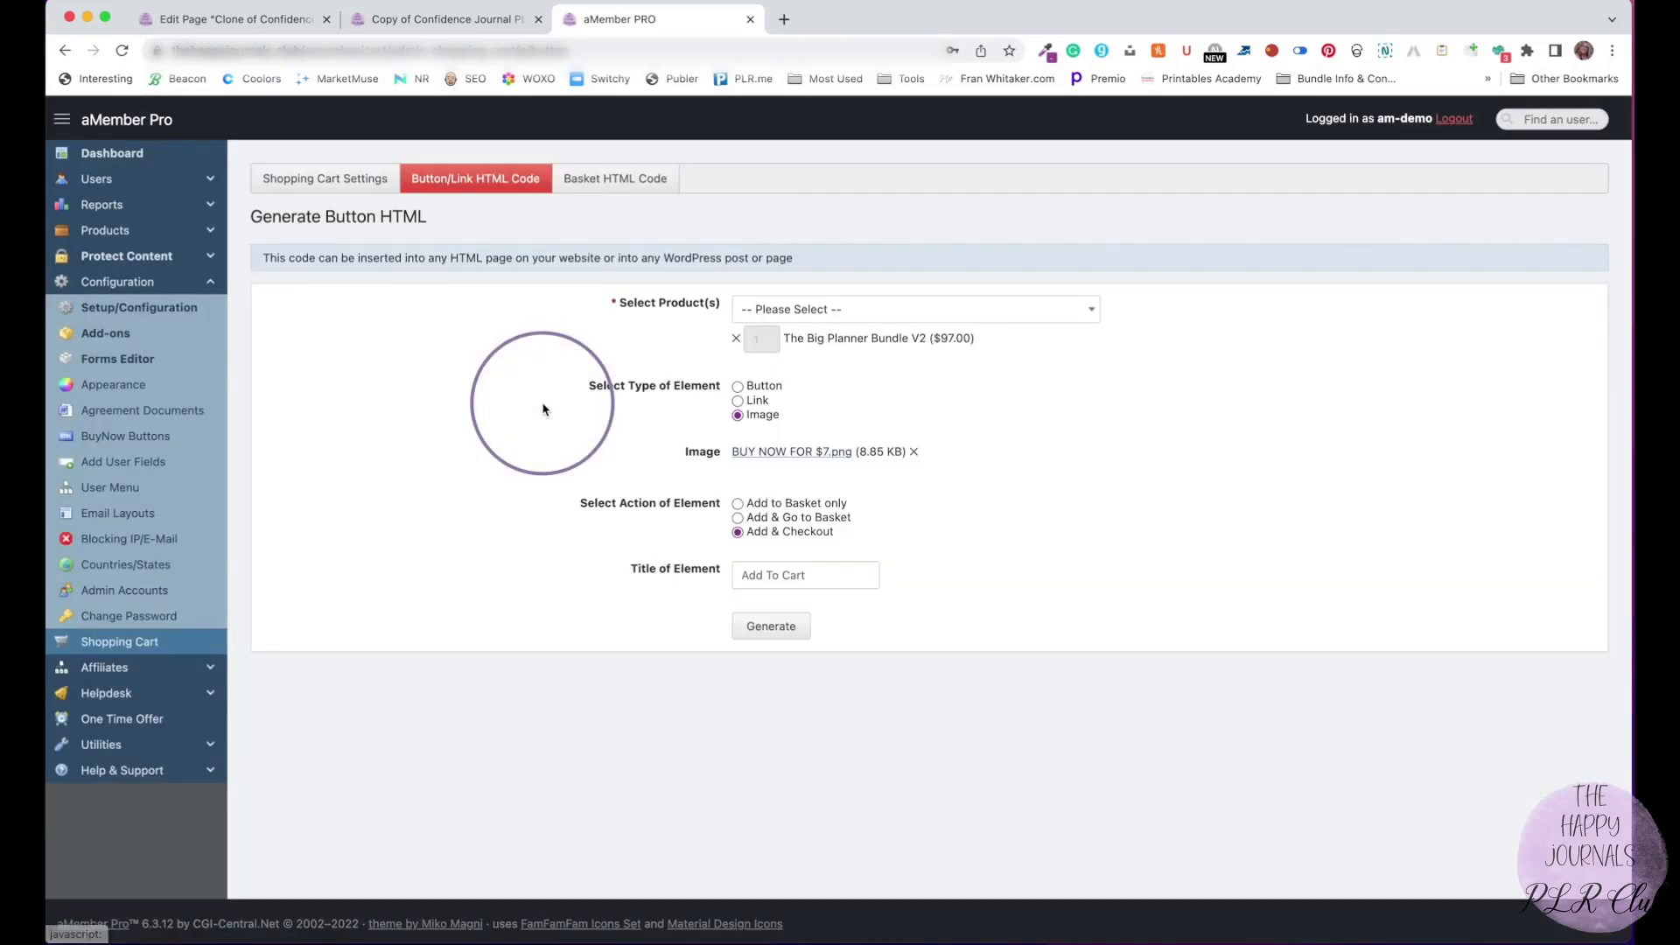
click(912, 453)
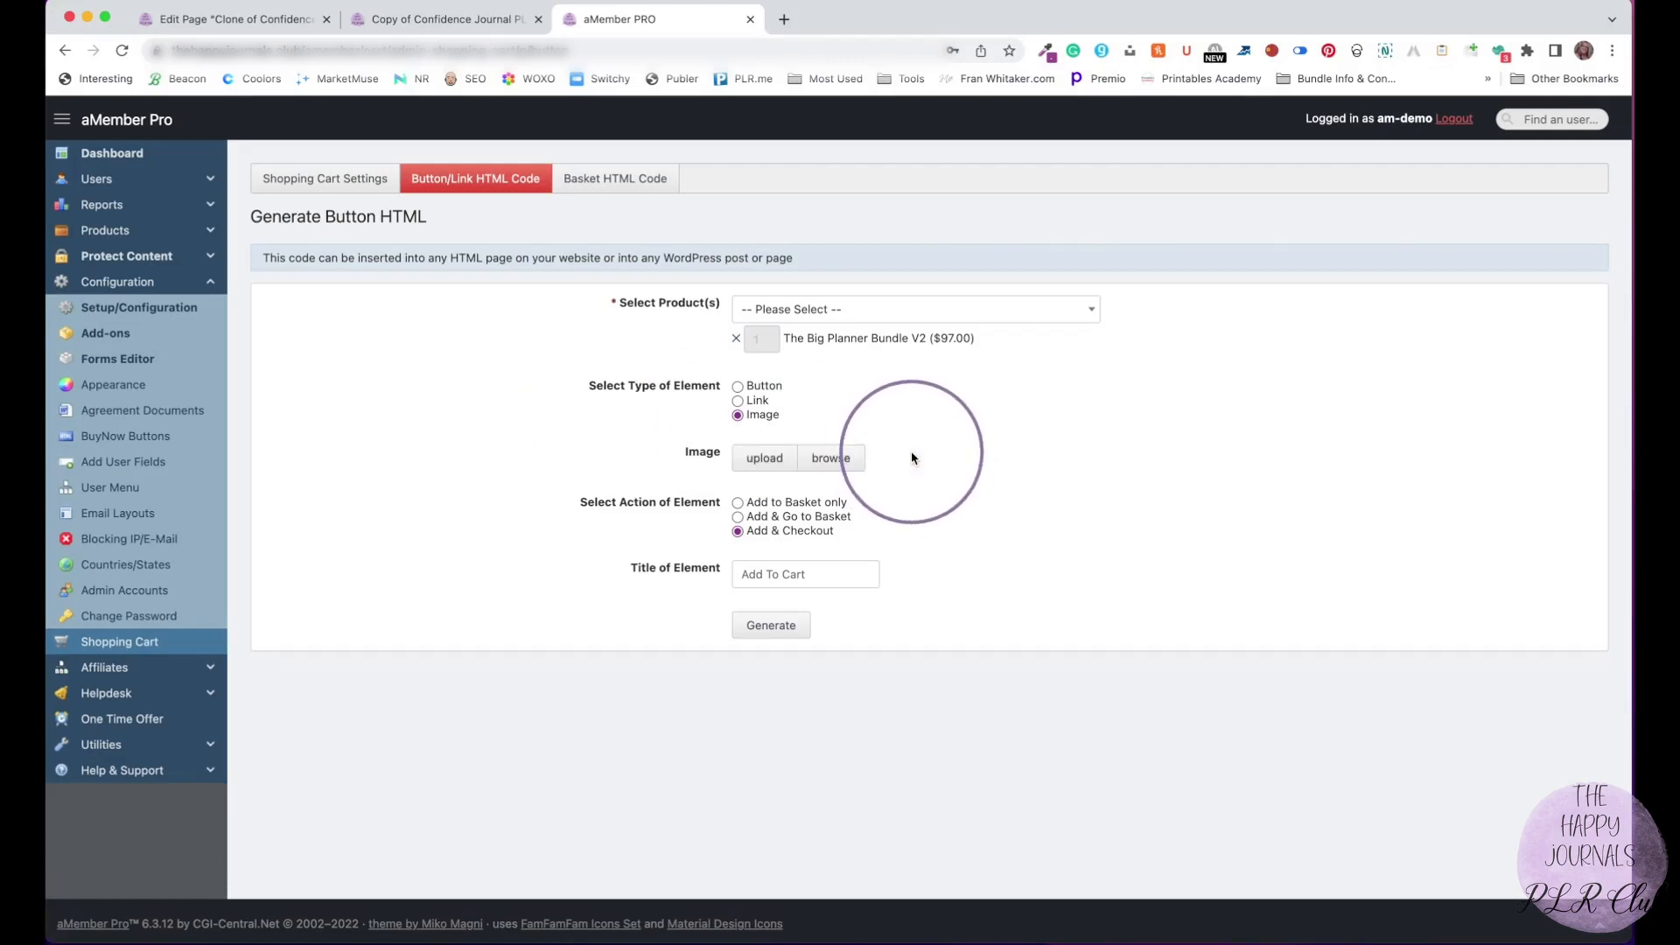
Upload Buy it.png from the Sales button folder as the button image and set the element's action to Add & Go to Basket.
click(748, 462)
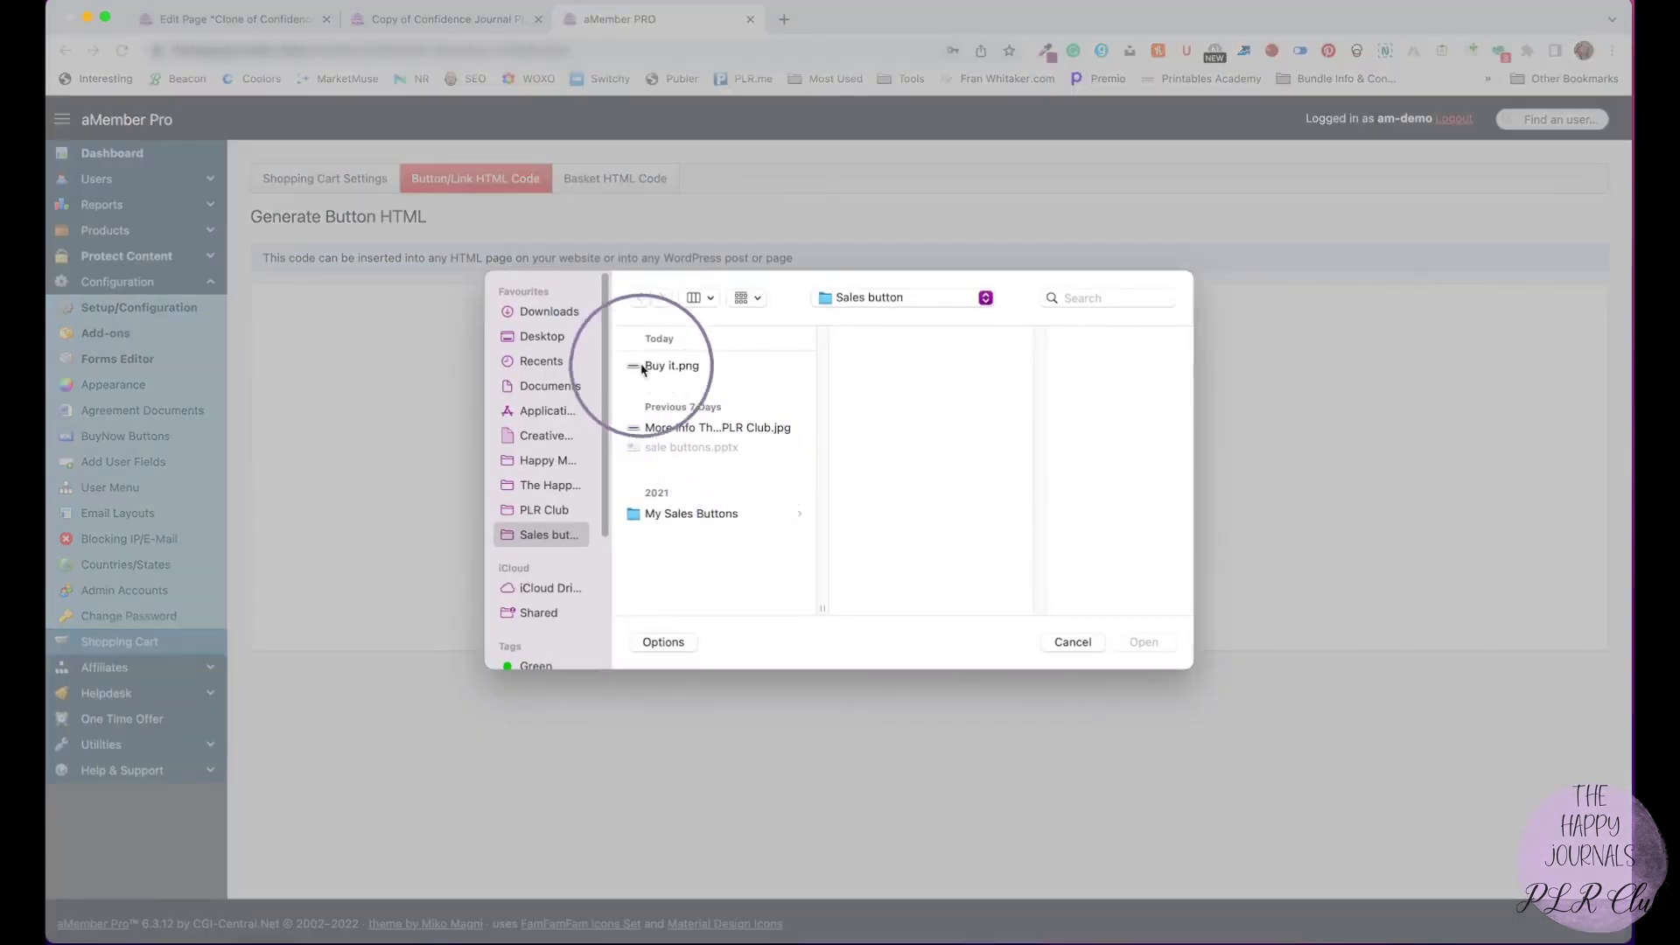
click(639, 367)
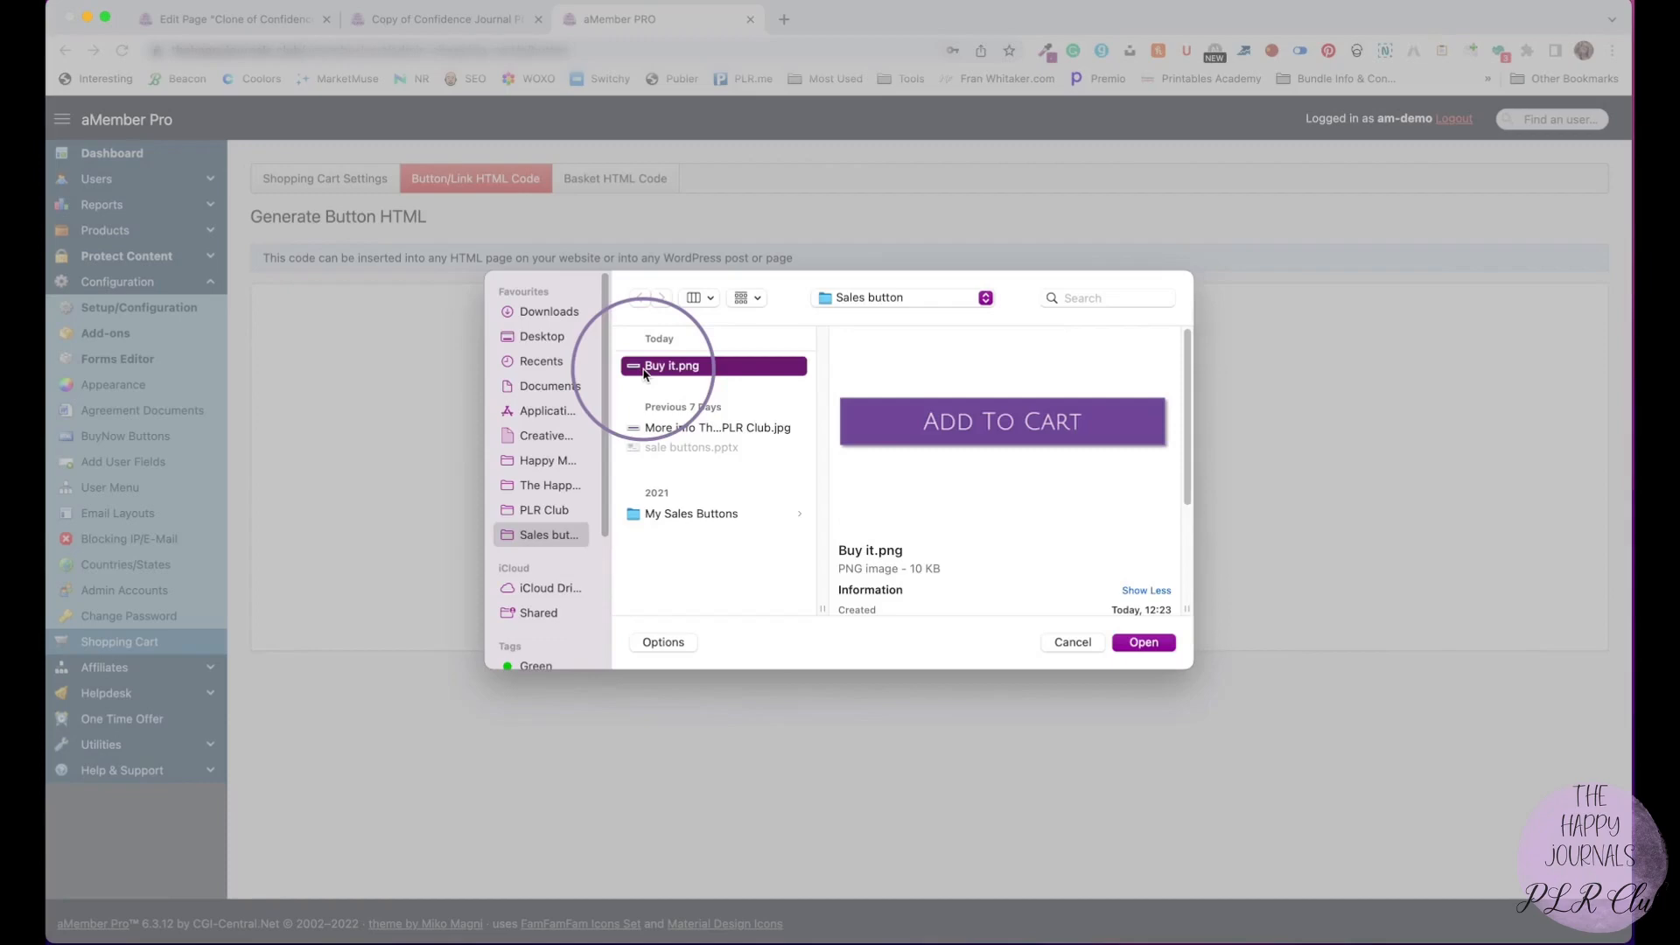
key(space)
key(space)
double_click(644, 368)
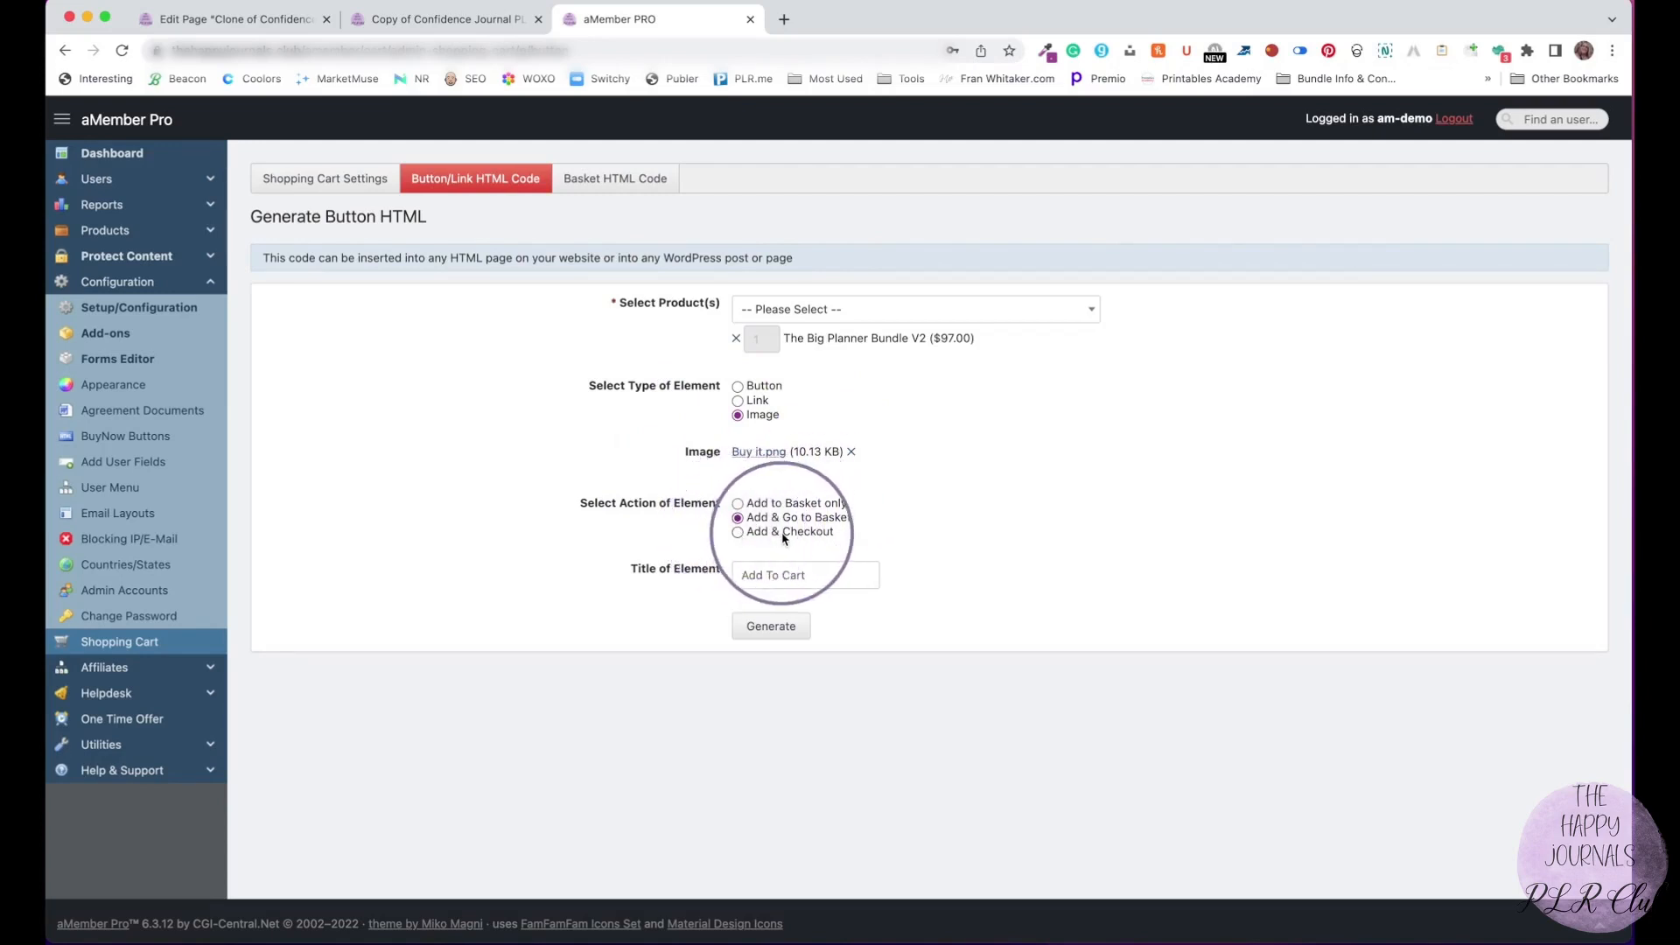
Set the title of the element to "Product for $7" and generate the button's HTML code.
click(768, 575)
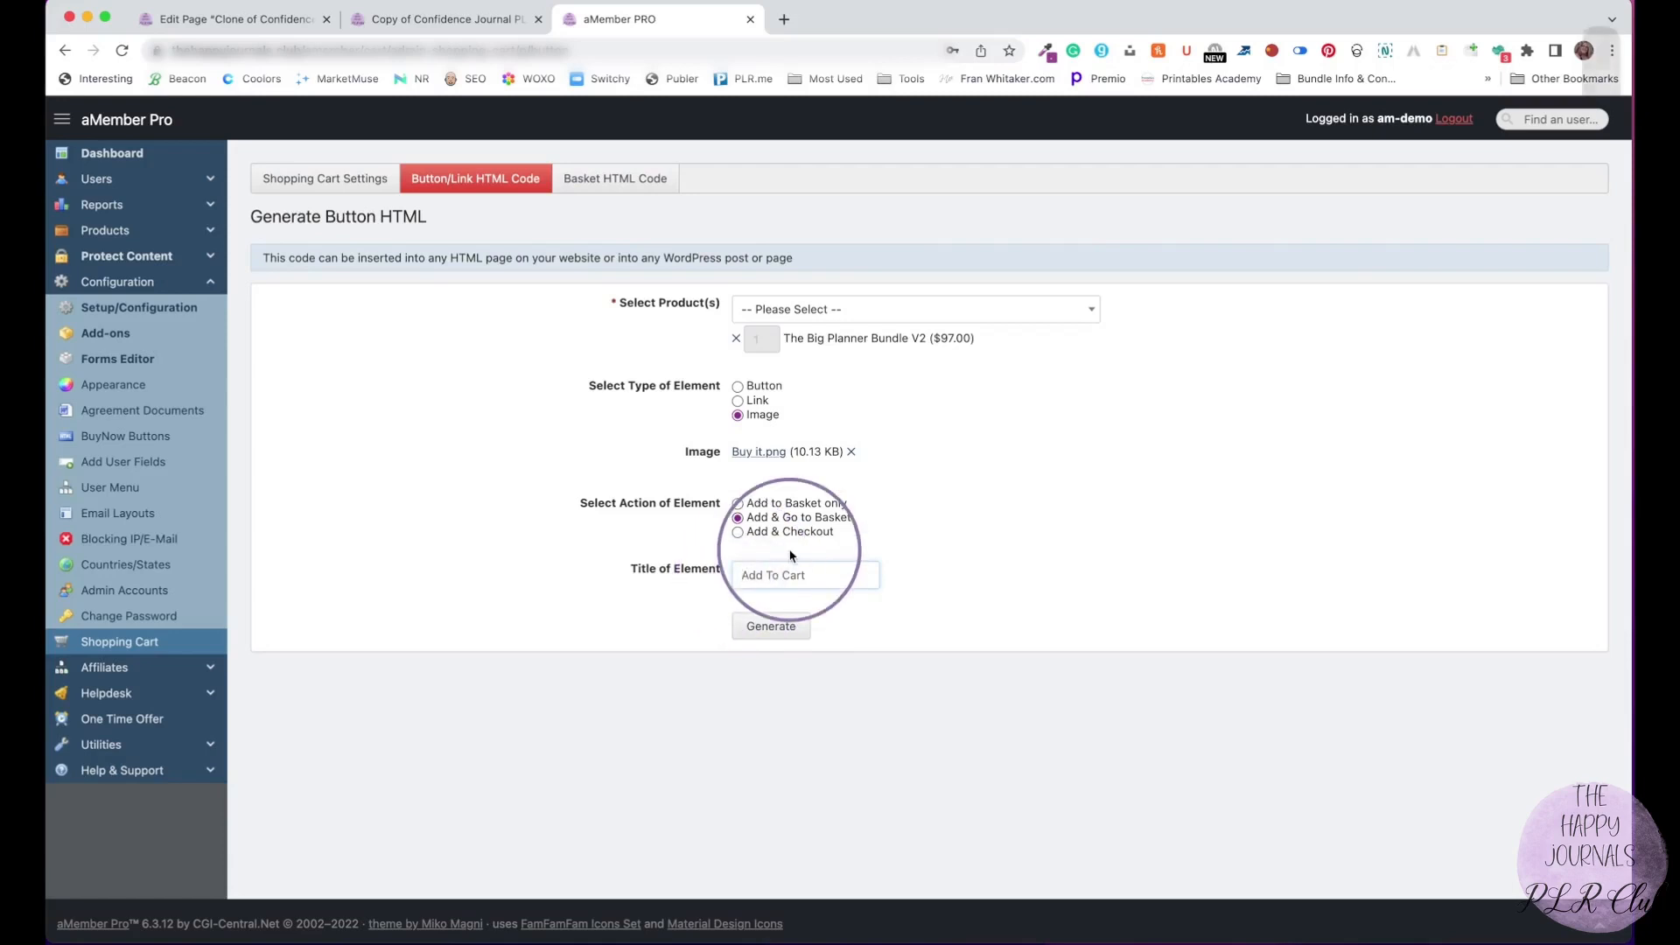
text(Planners for)
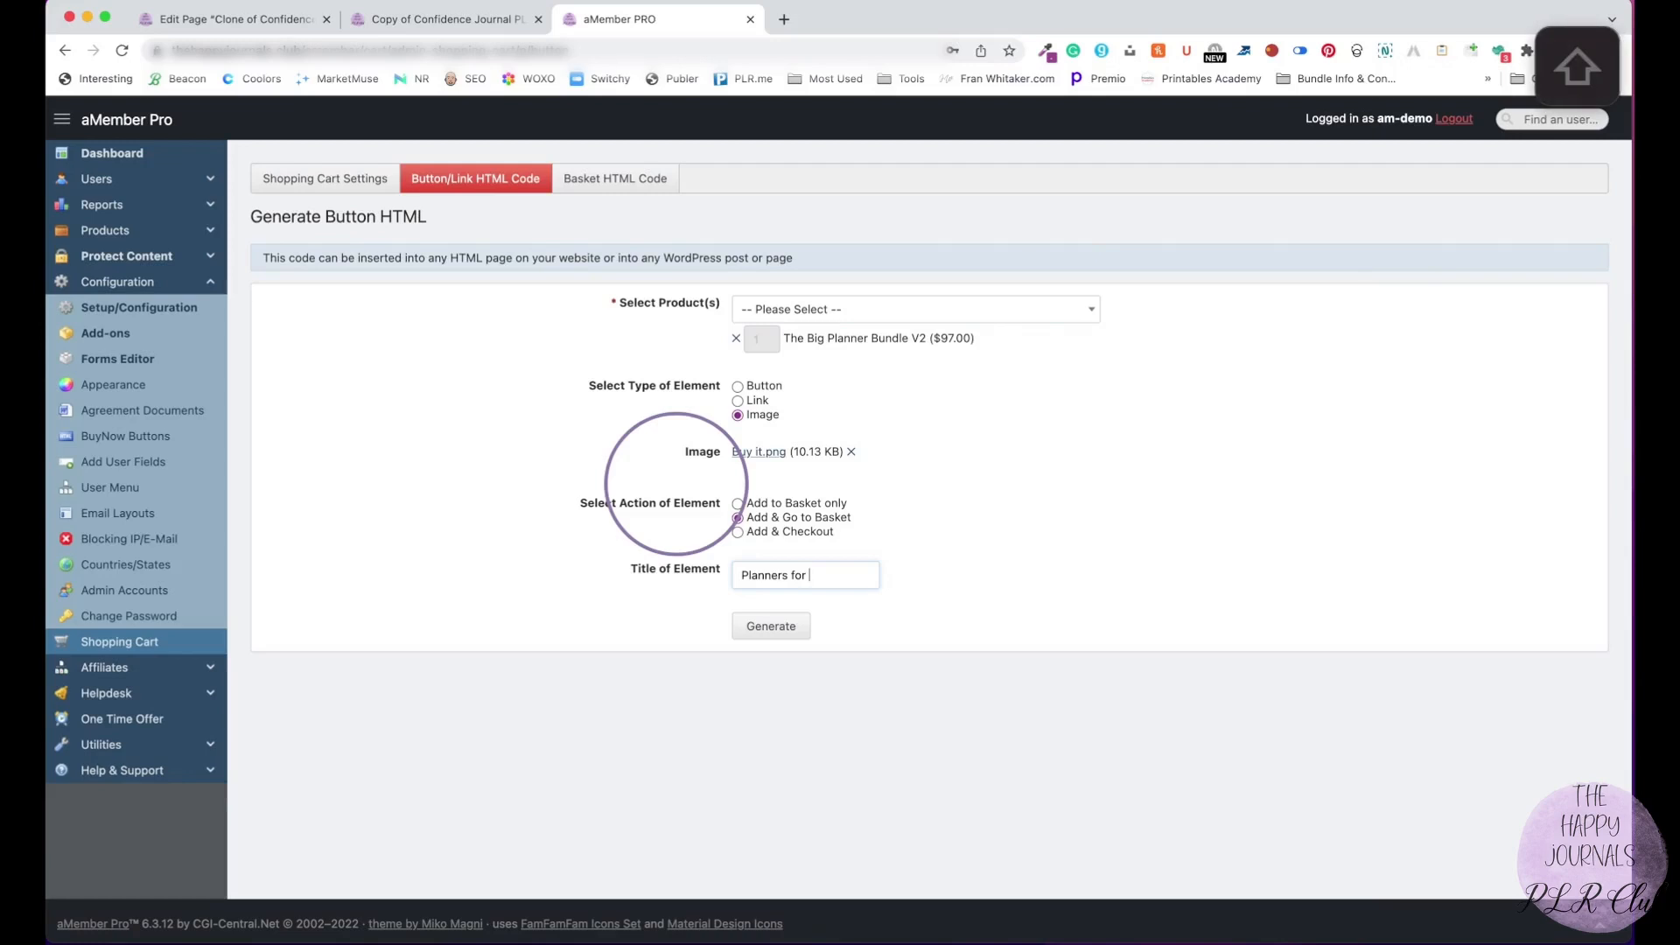
text($7)
key(shift+Home)
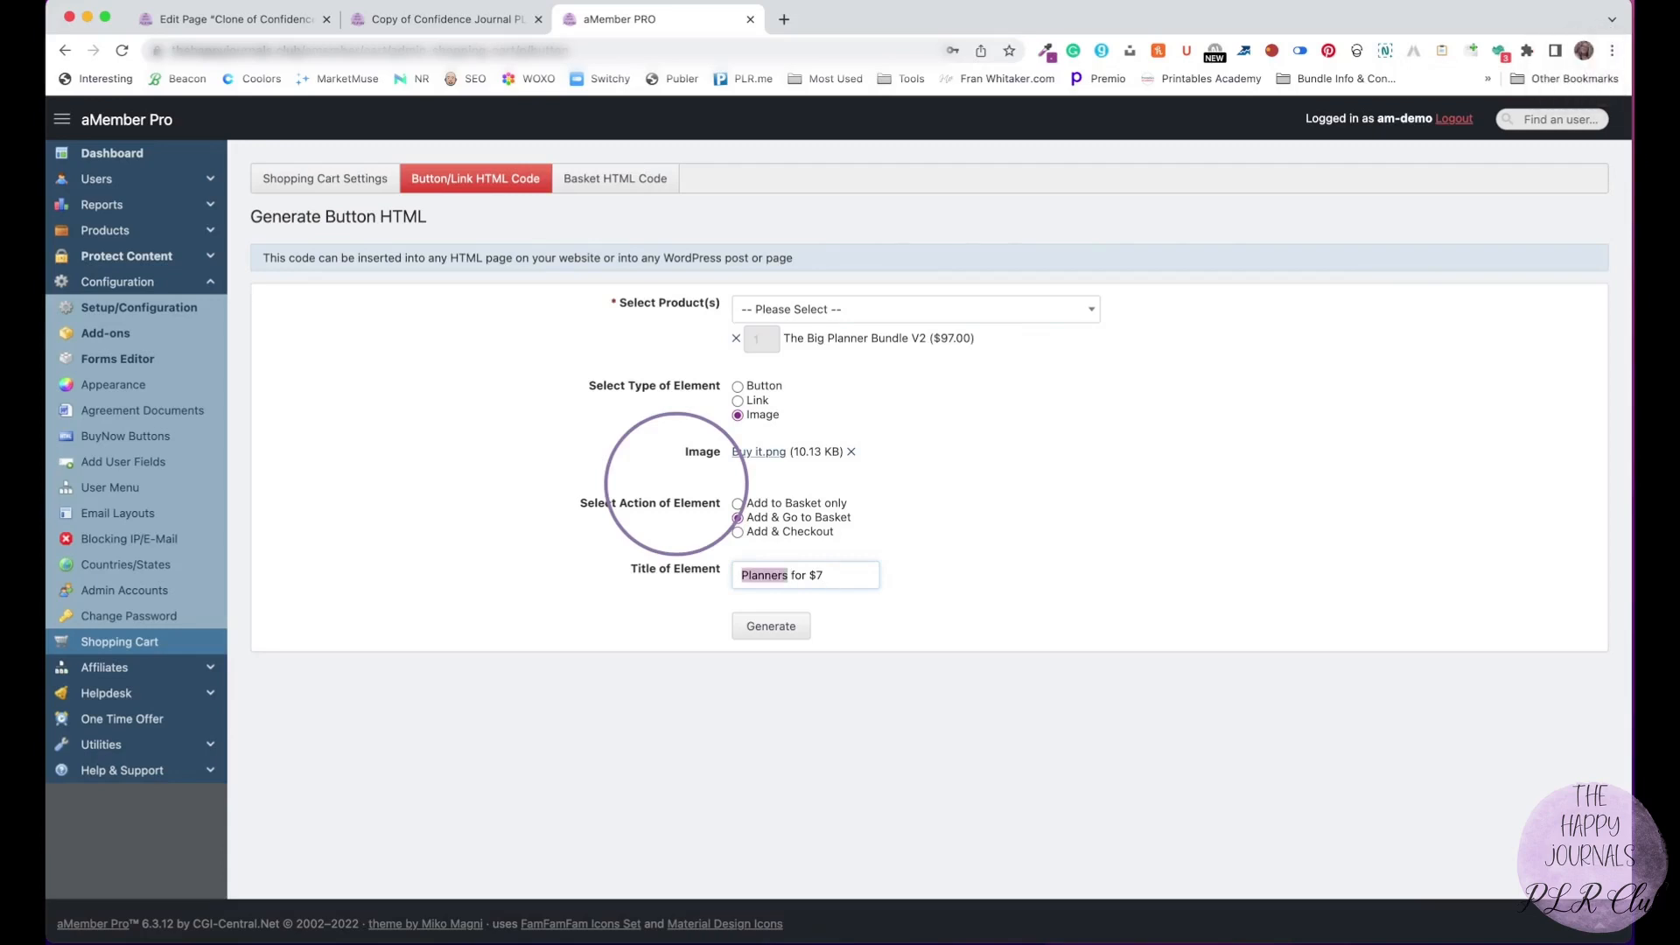
text(Pr)
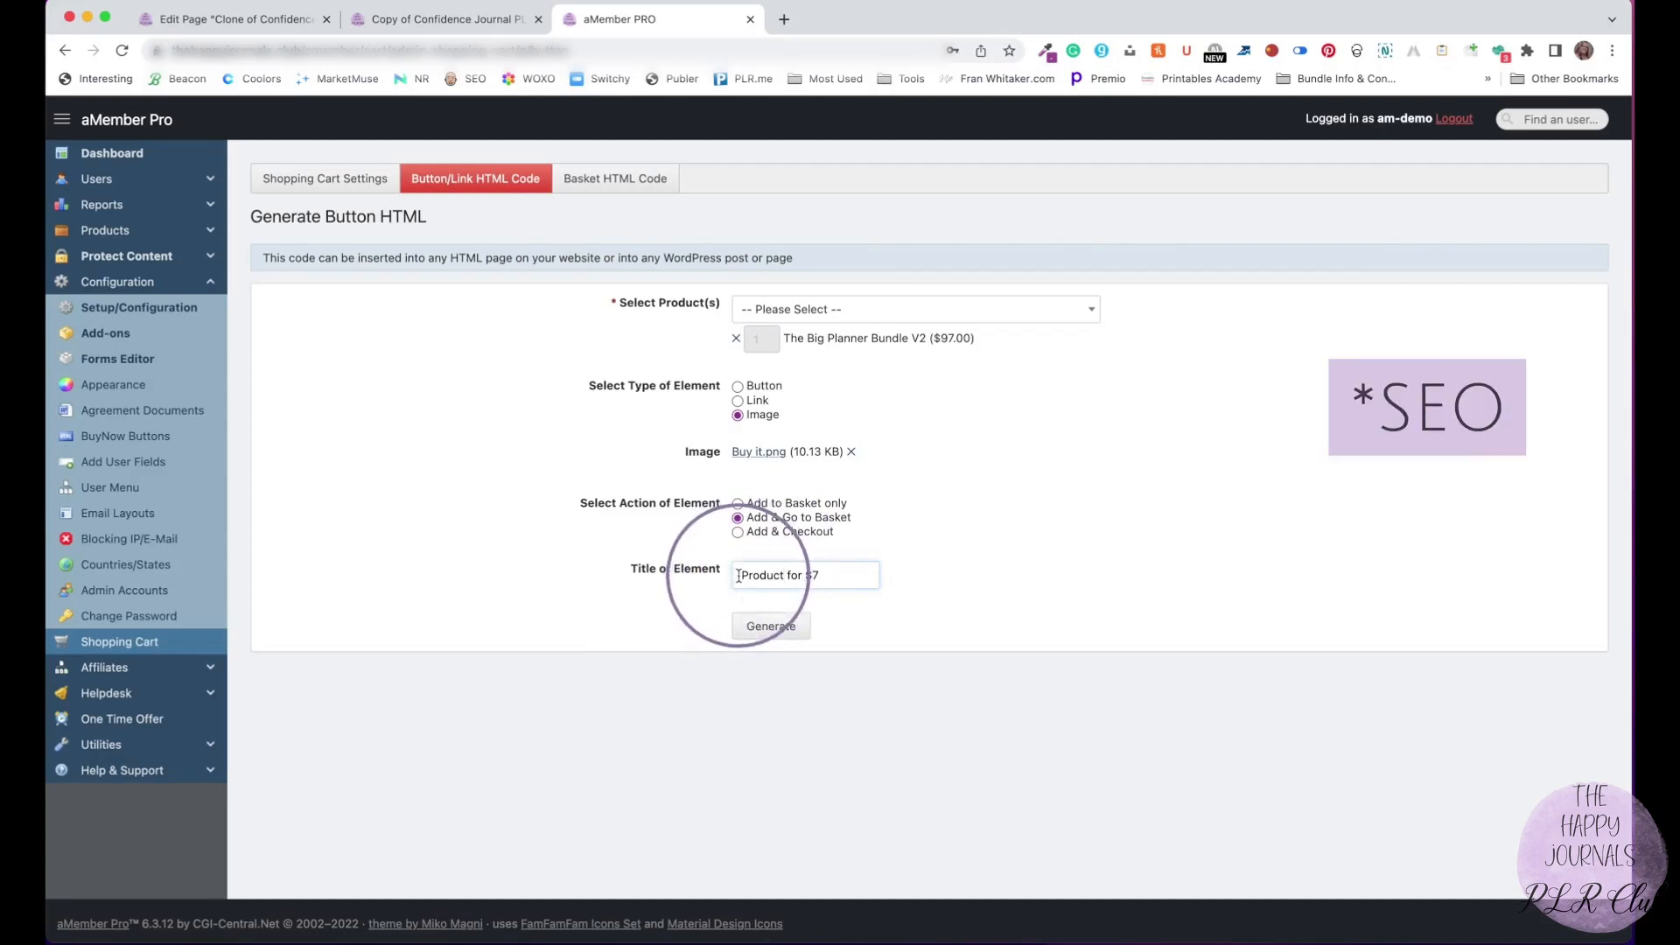
click(758, 628)
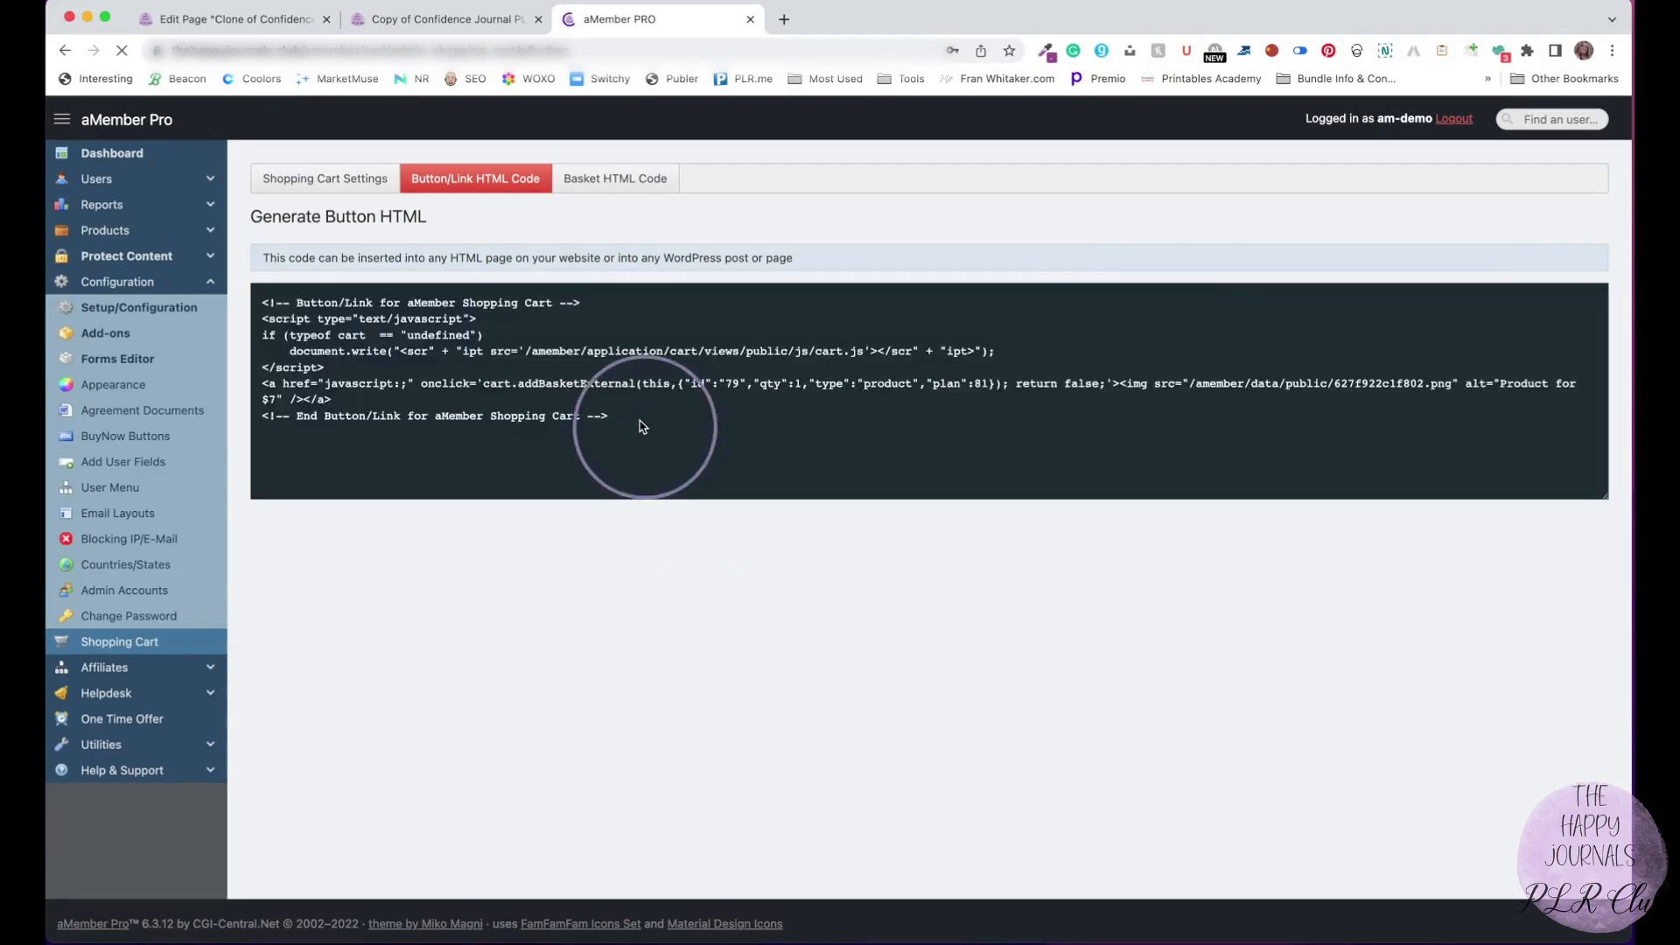
Copy the whole generated shopping cart button code and switch to the Confidence Journal sales page editor.
drag(636, 426, 235, 305)
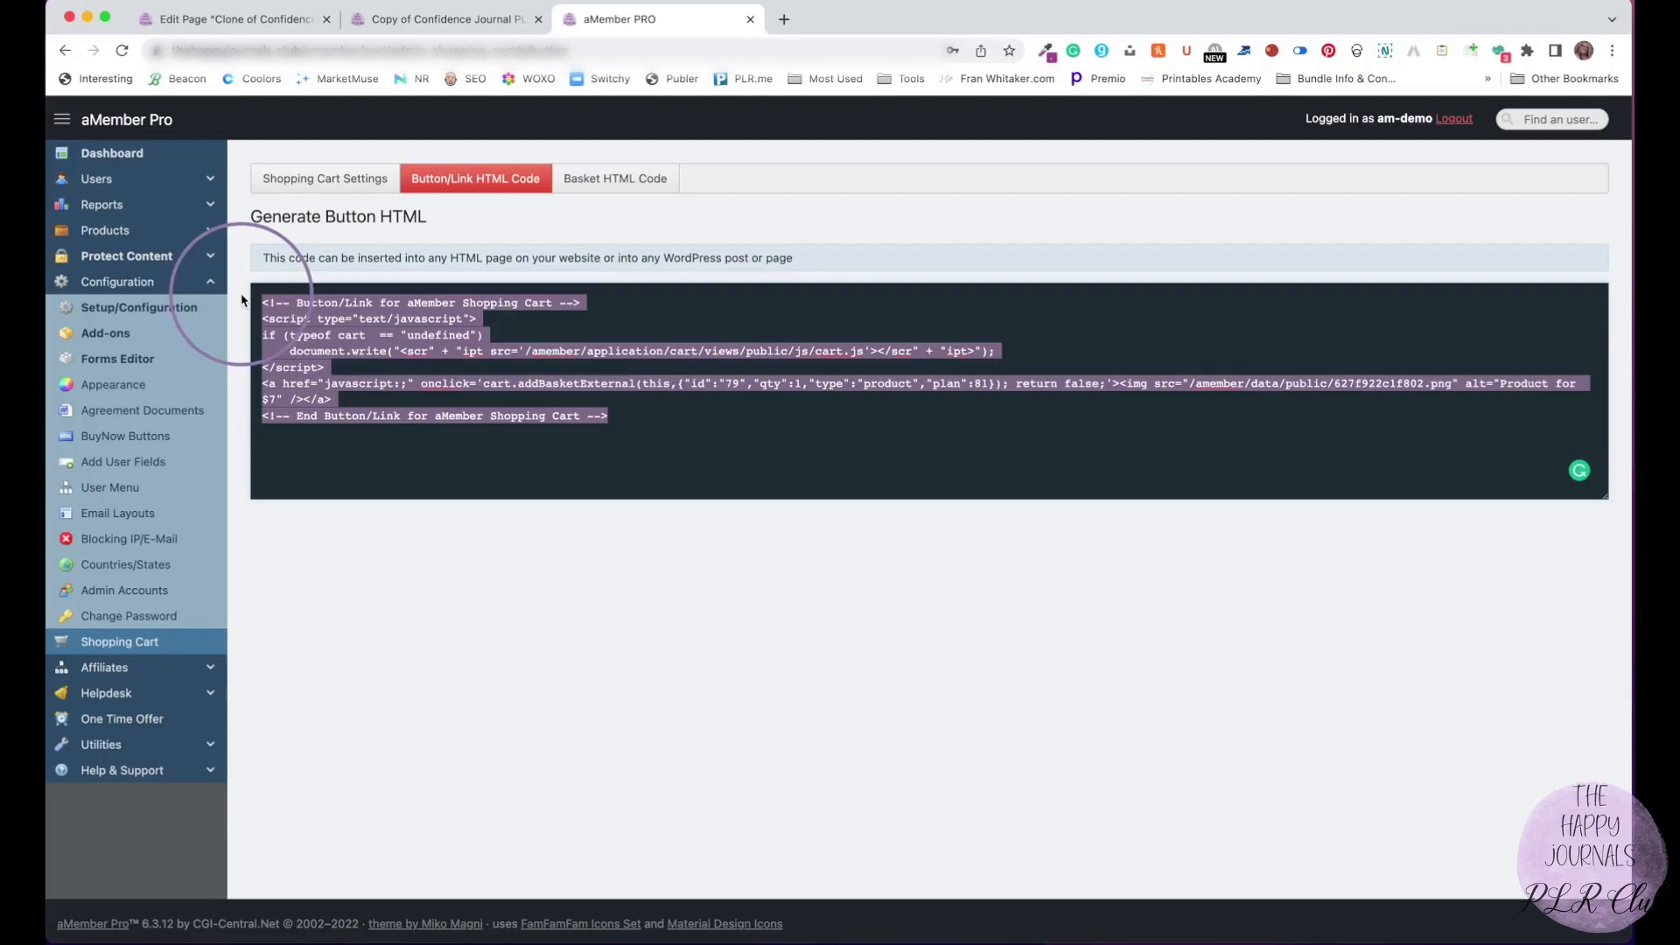
key(super+c)
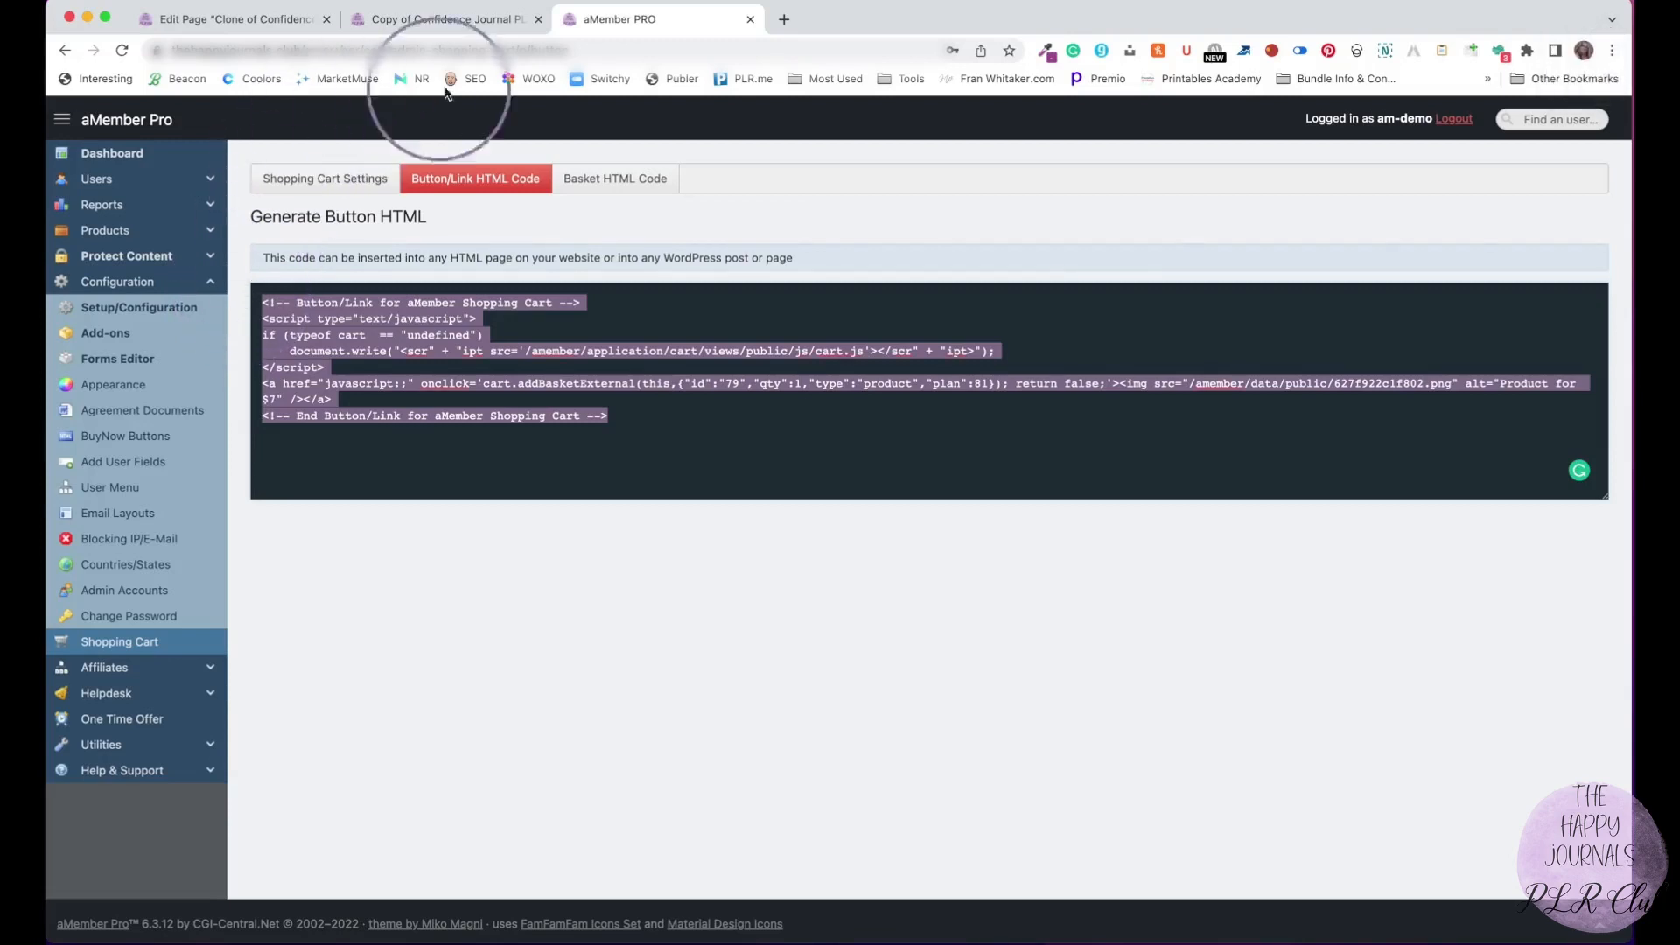
click(473, 21)
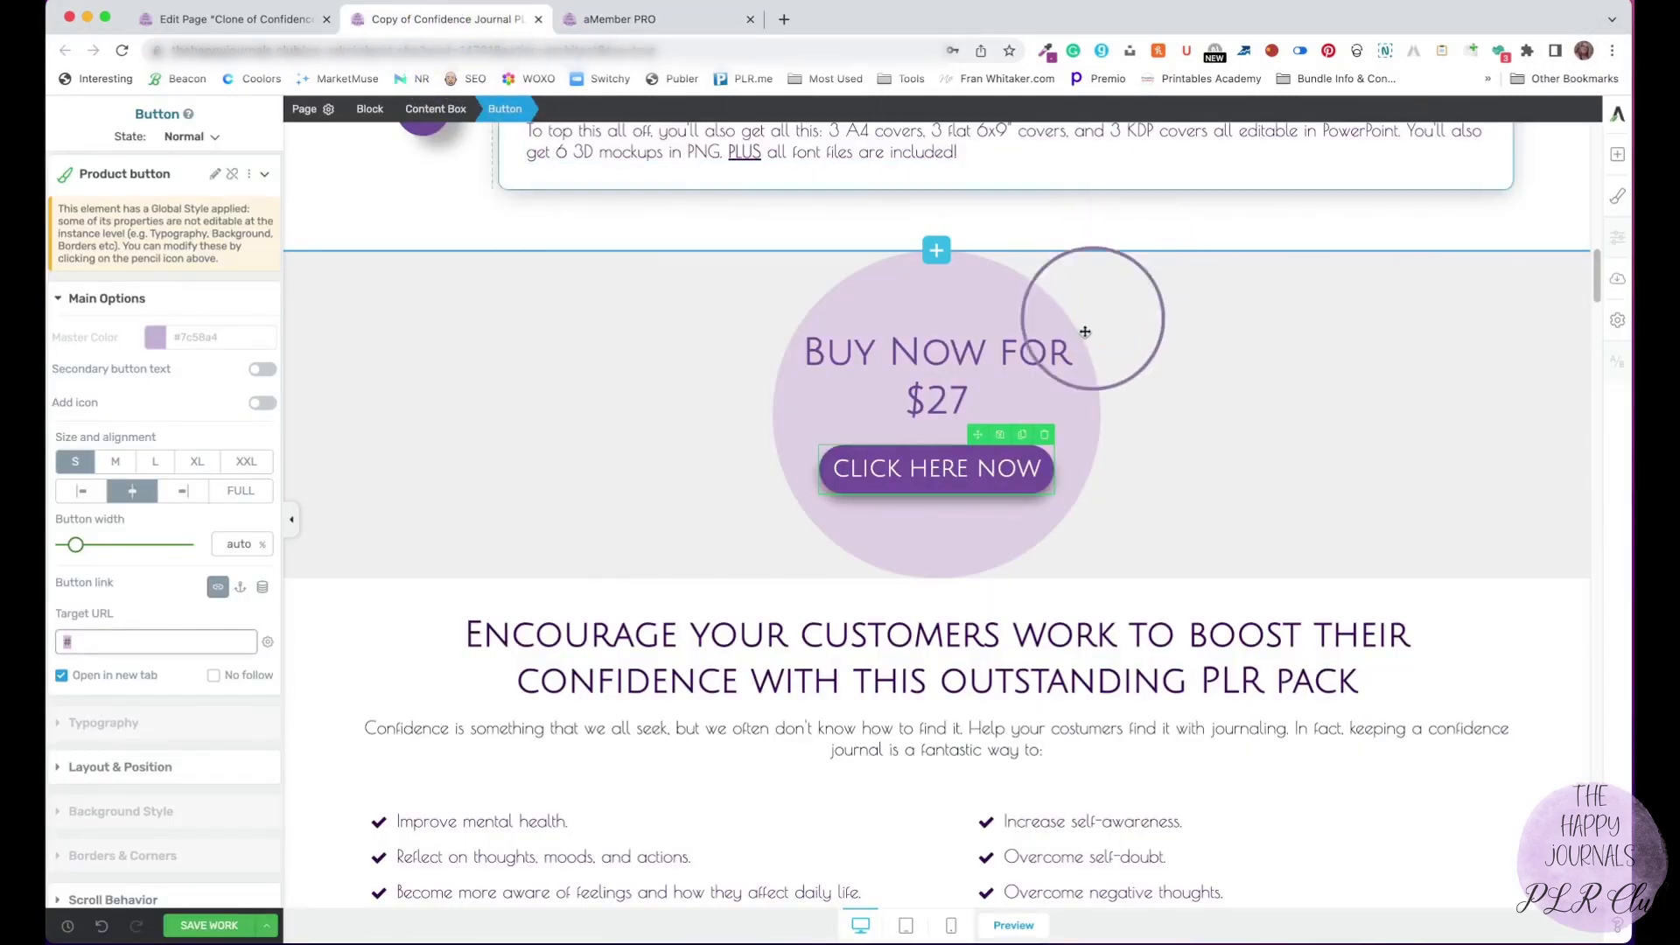
Replace the purple button under the $27 price with a Custom HTML element containing the copied aMember cart code, and save it.
click(1046, 434)
click(1619, 162)
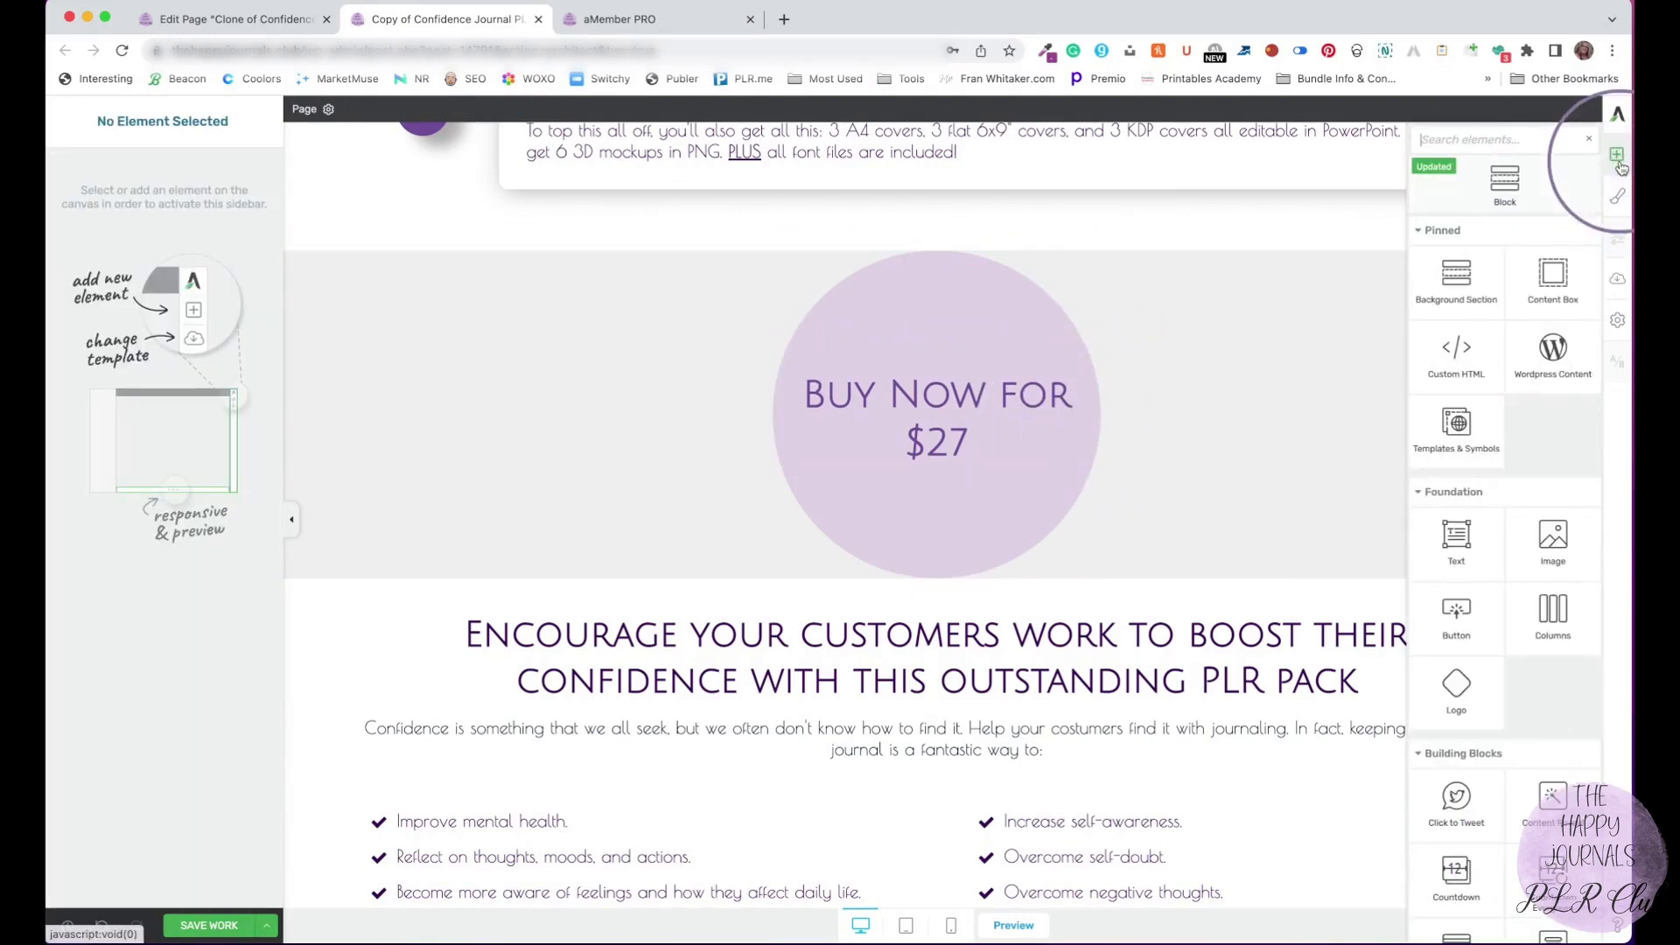
drag(1457, 354, 892, 456)
click(892, 456)
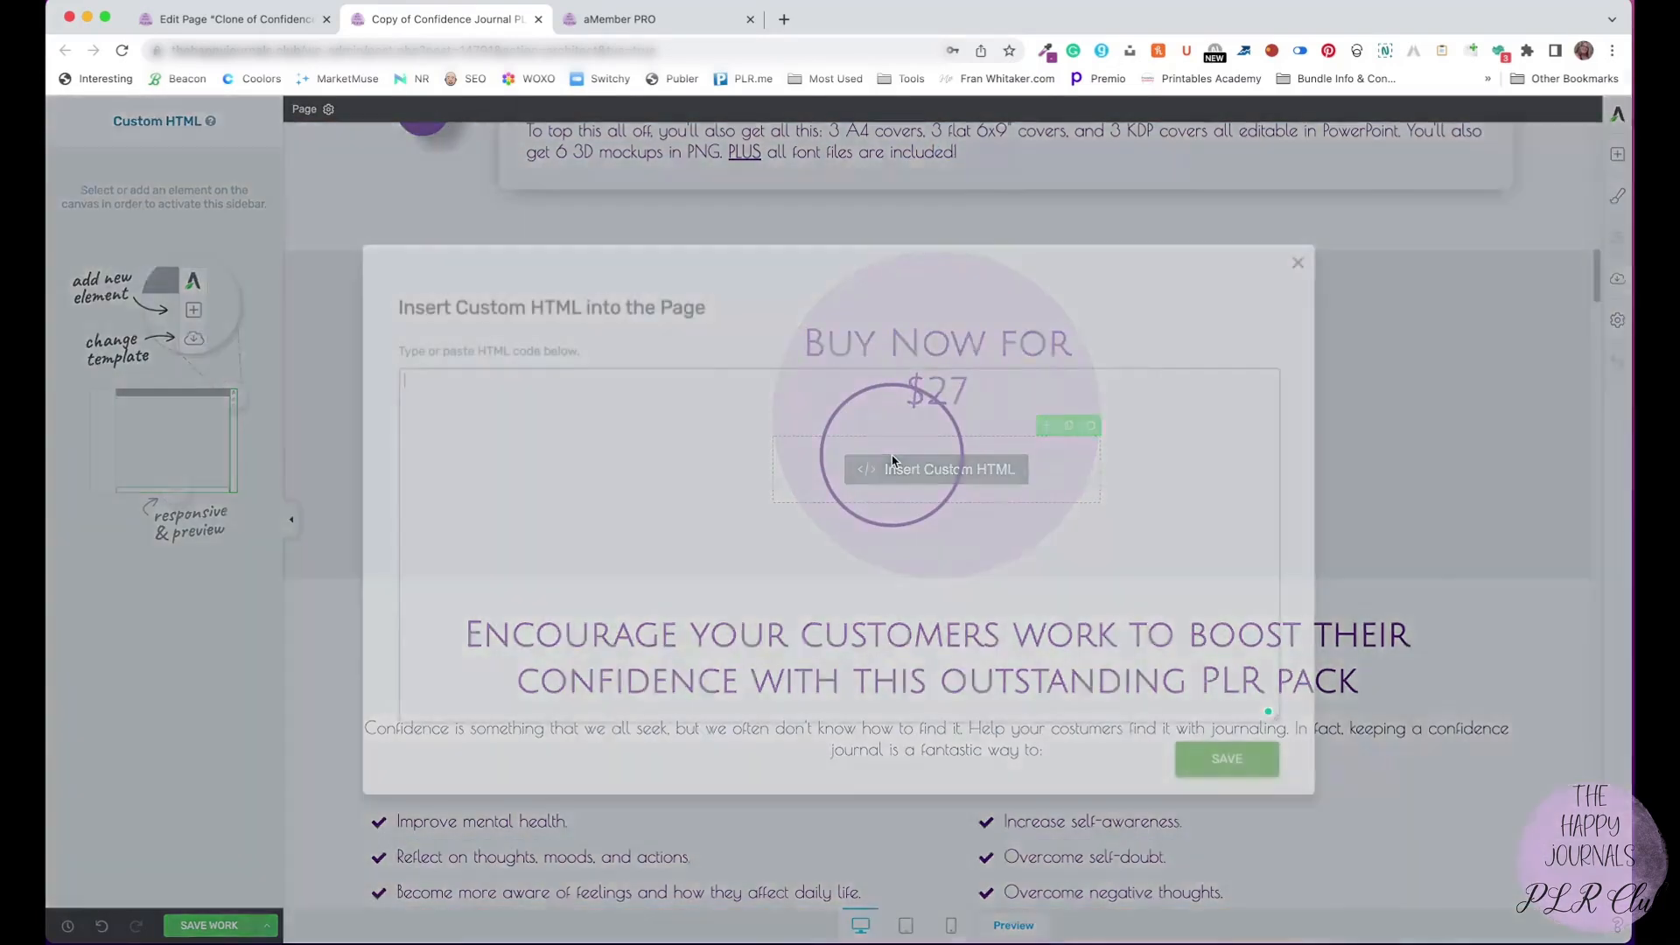
key(super+v)
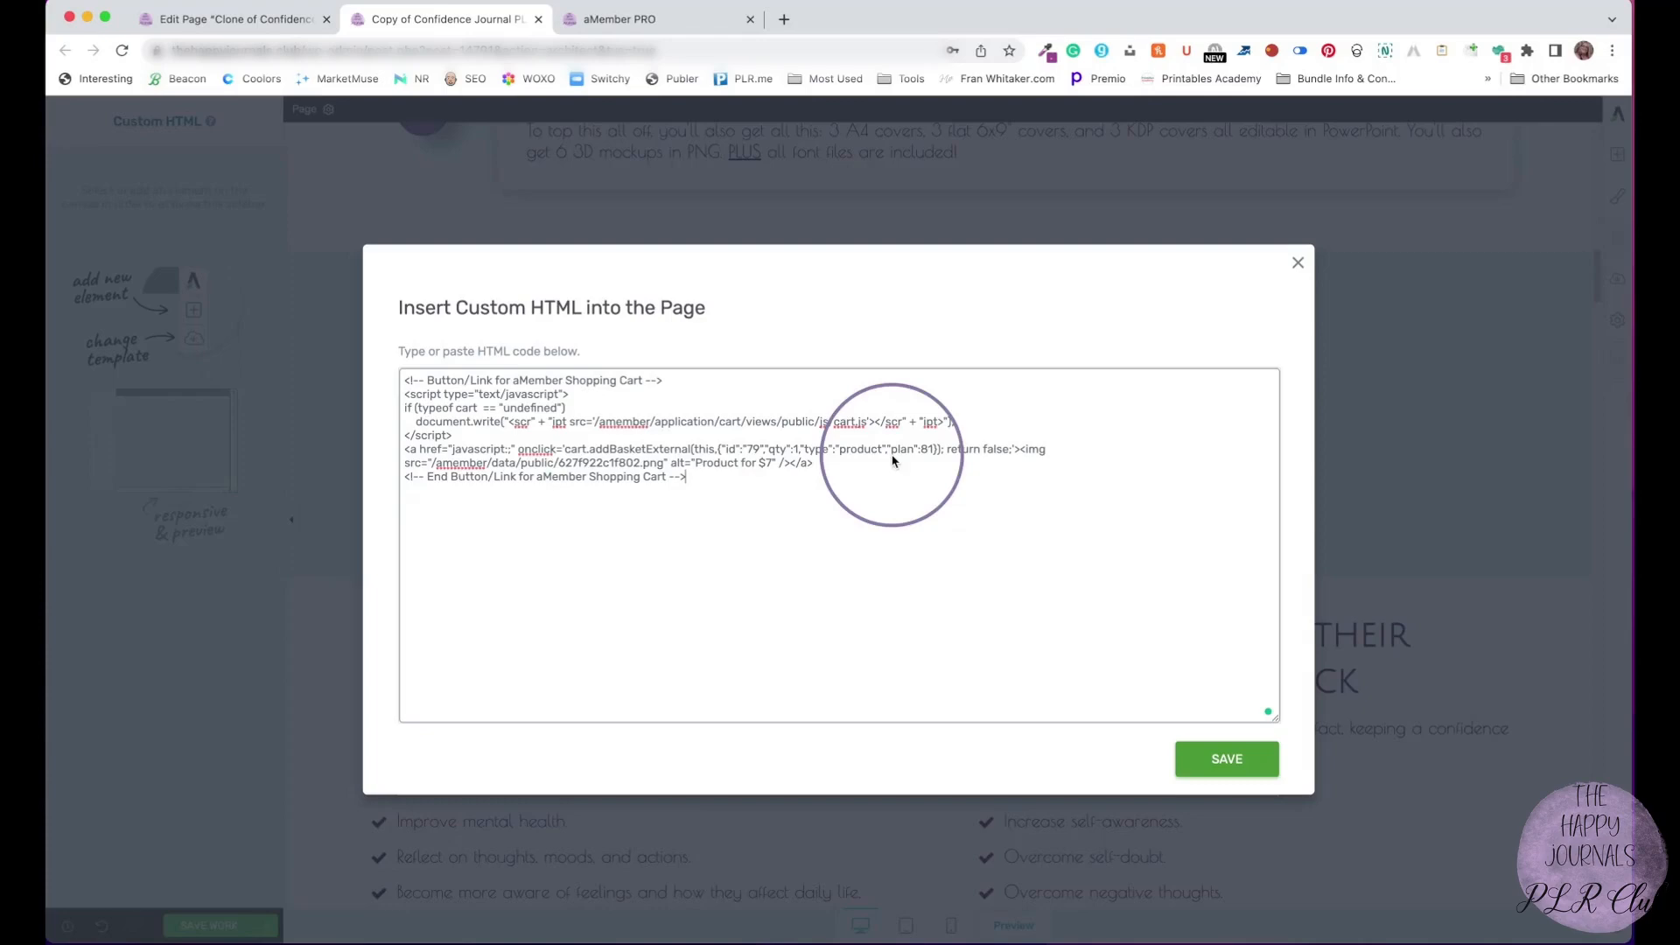
click(1207, 759)
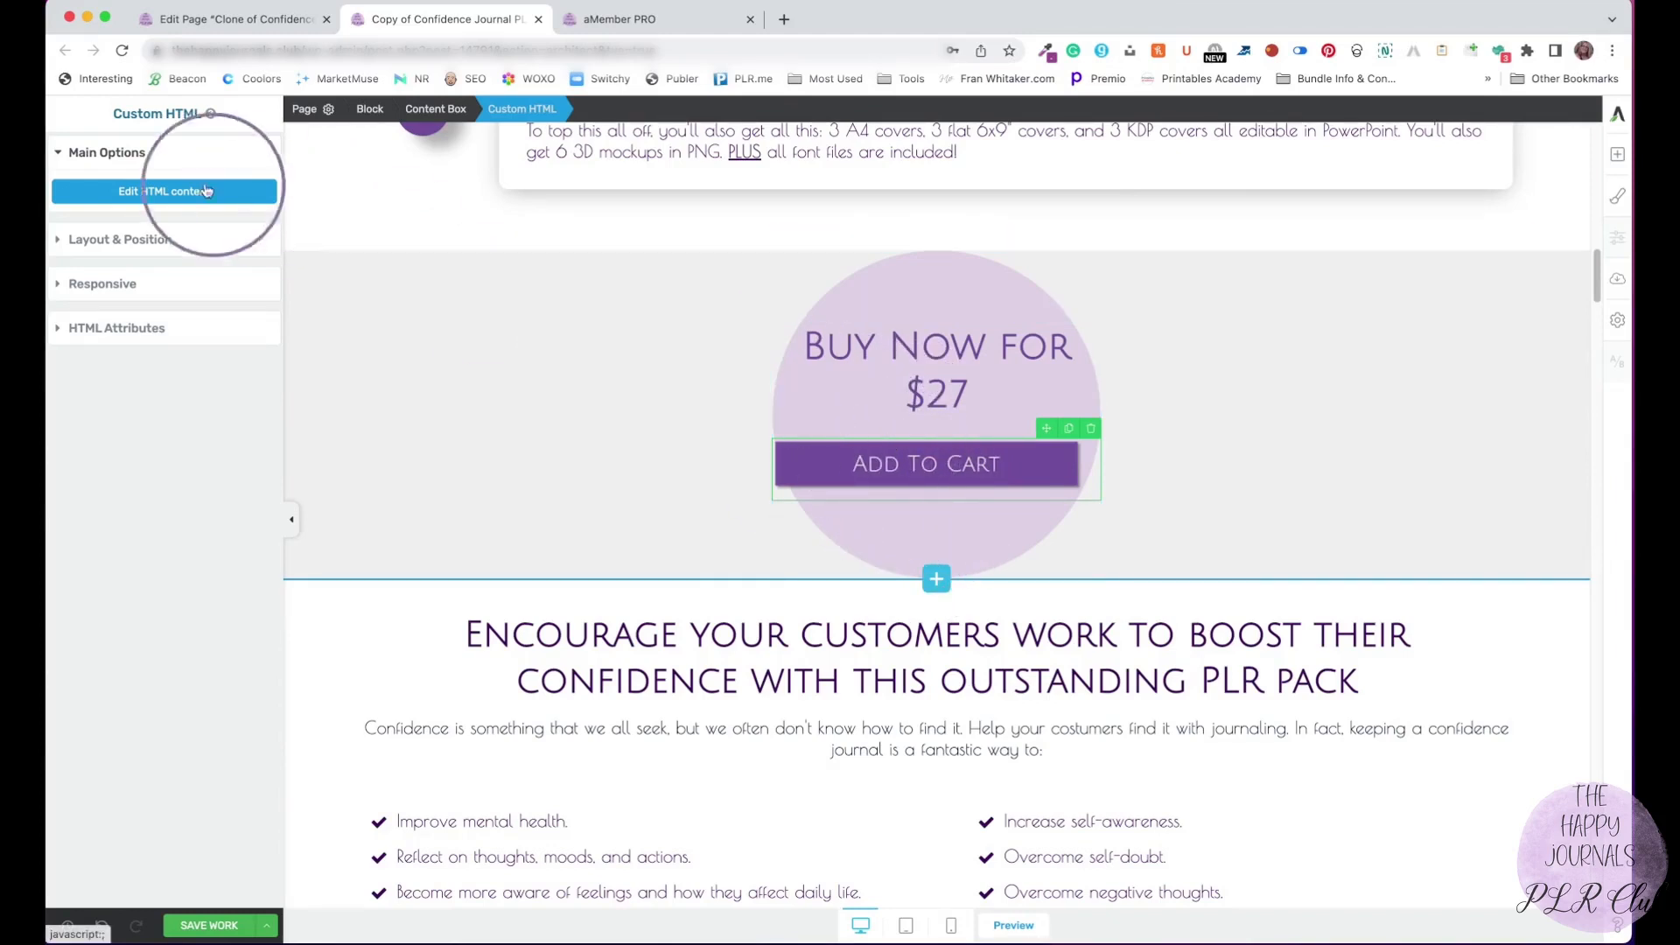
Reopen the element's HTML, insert a <center> tag before the cart code, copy the tag and go to the end of the code.
click(166, 190)
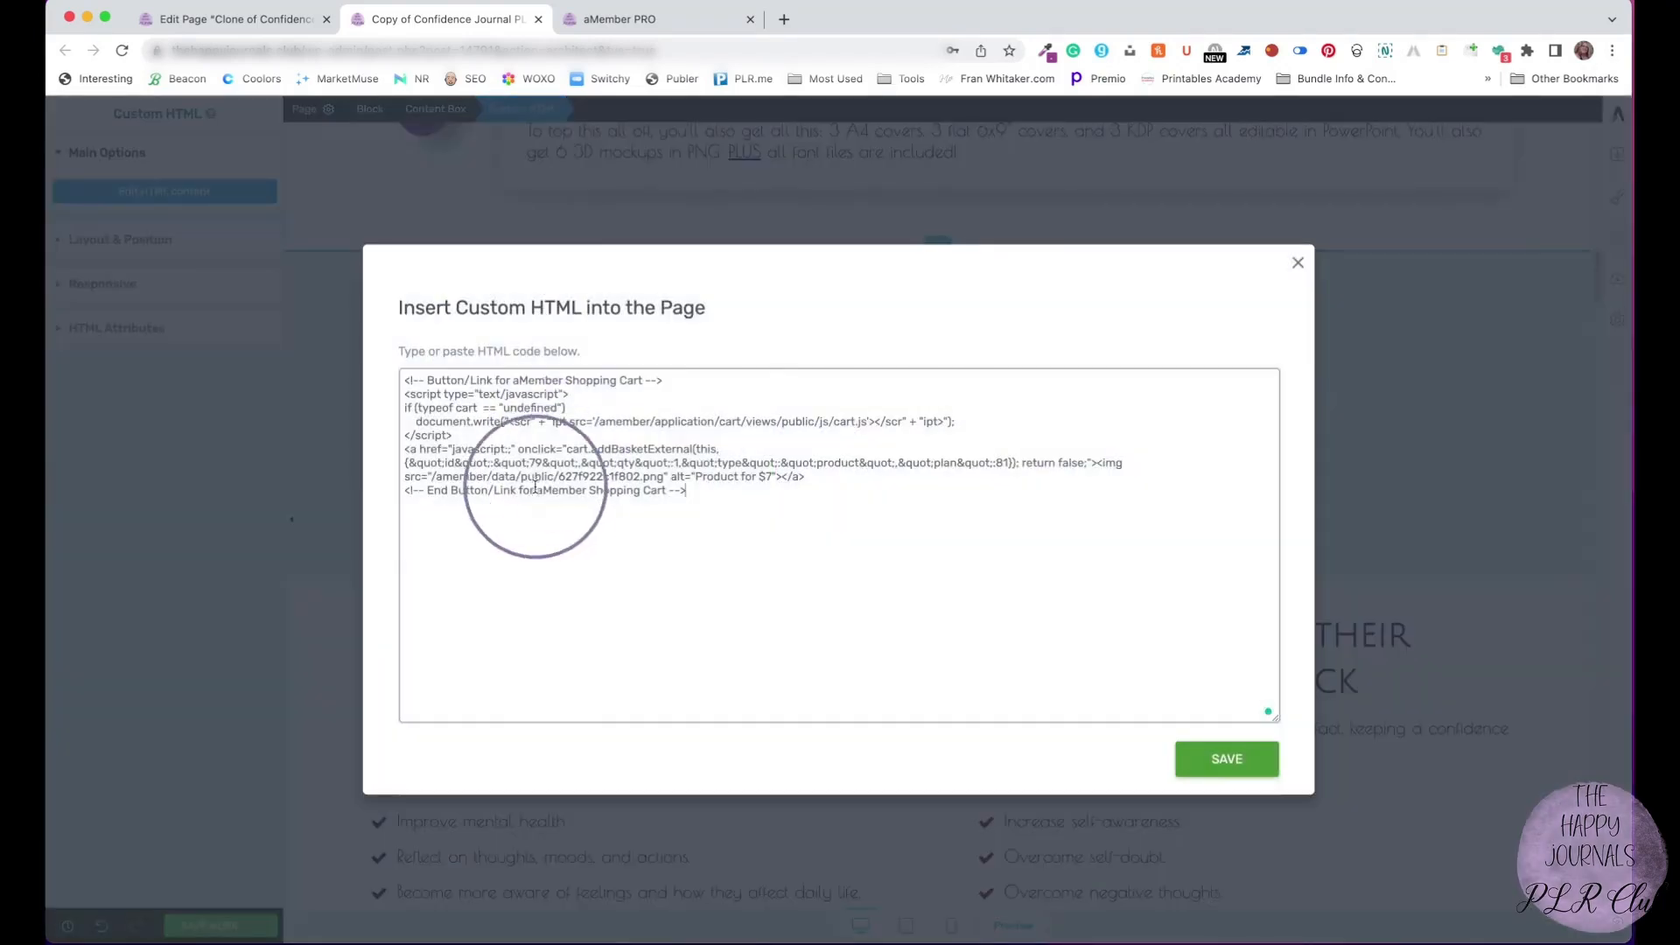
click(406, 381)
text(<)
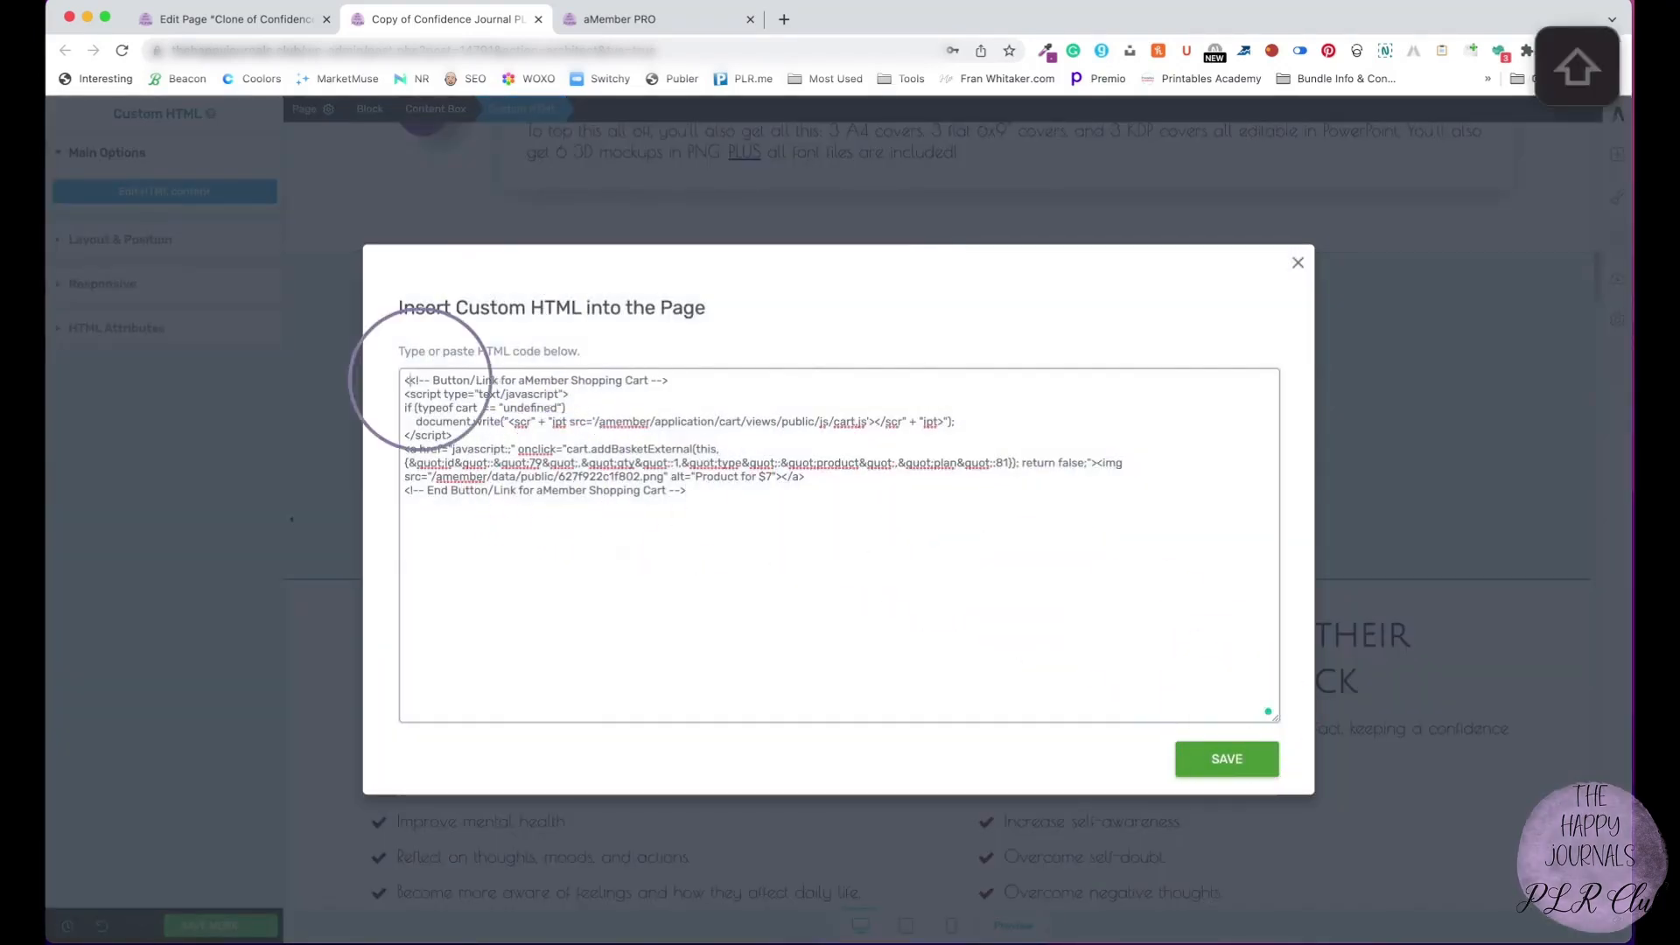
text(center>)
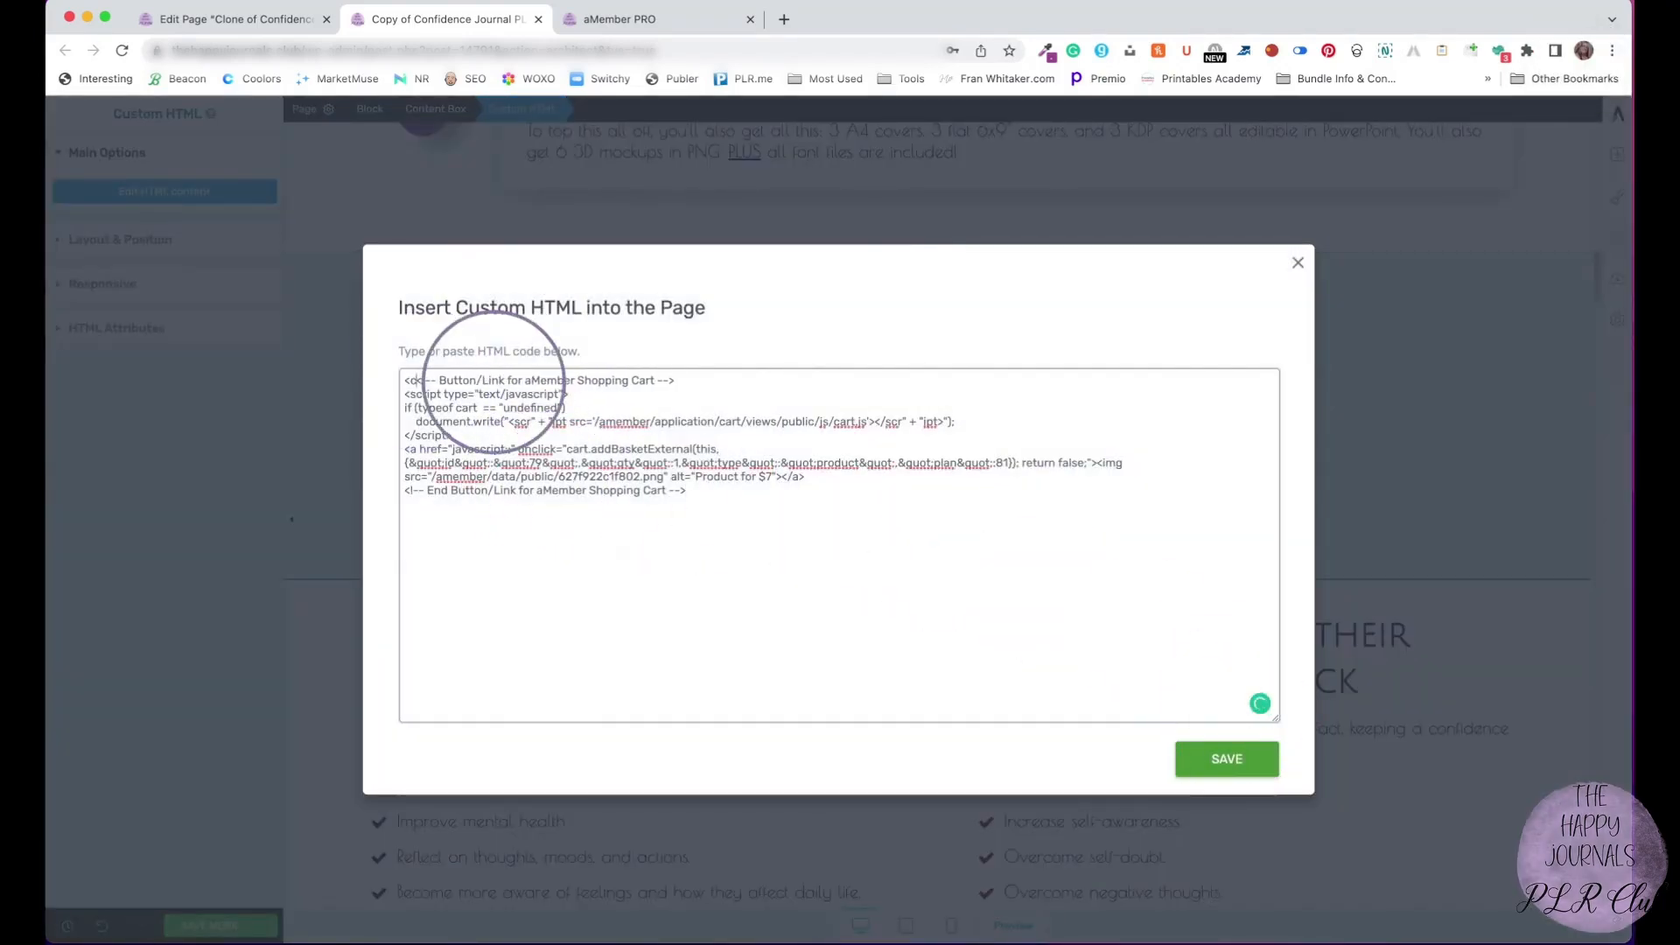
key(shift+Up)
key(super+c)
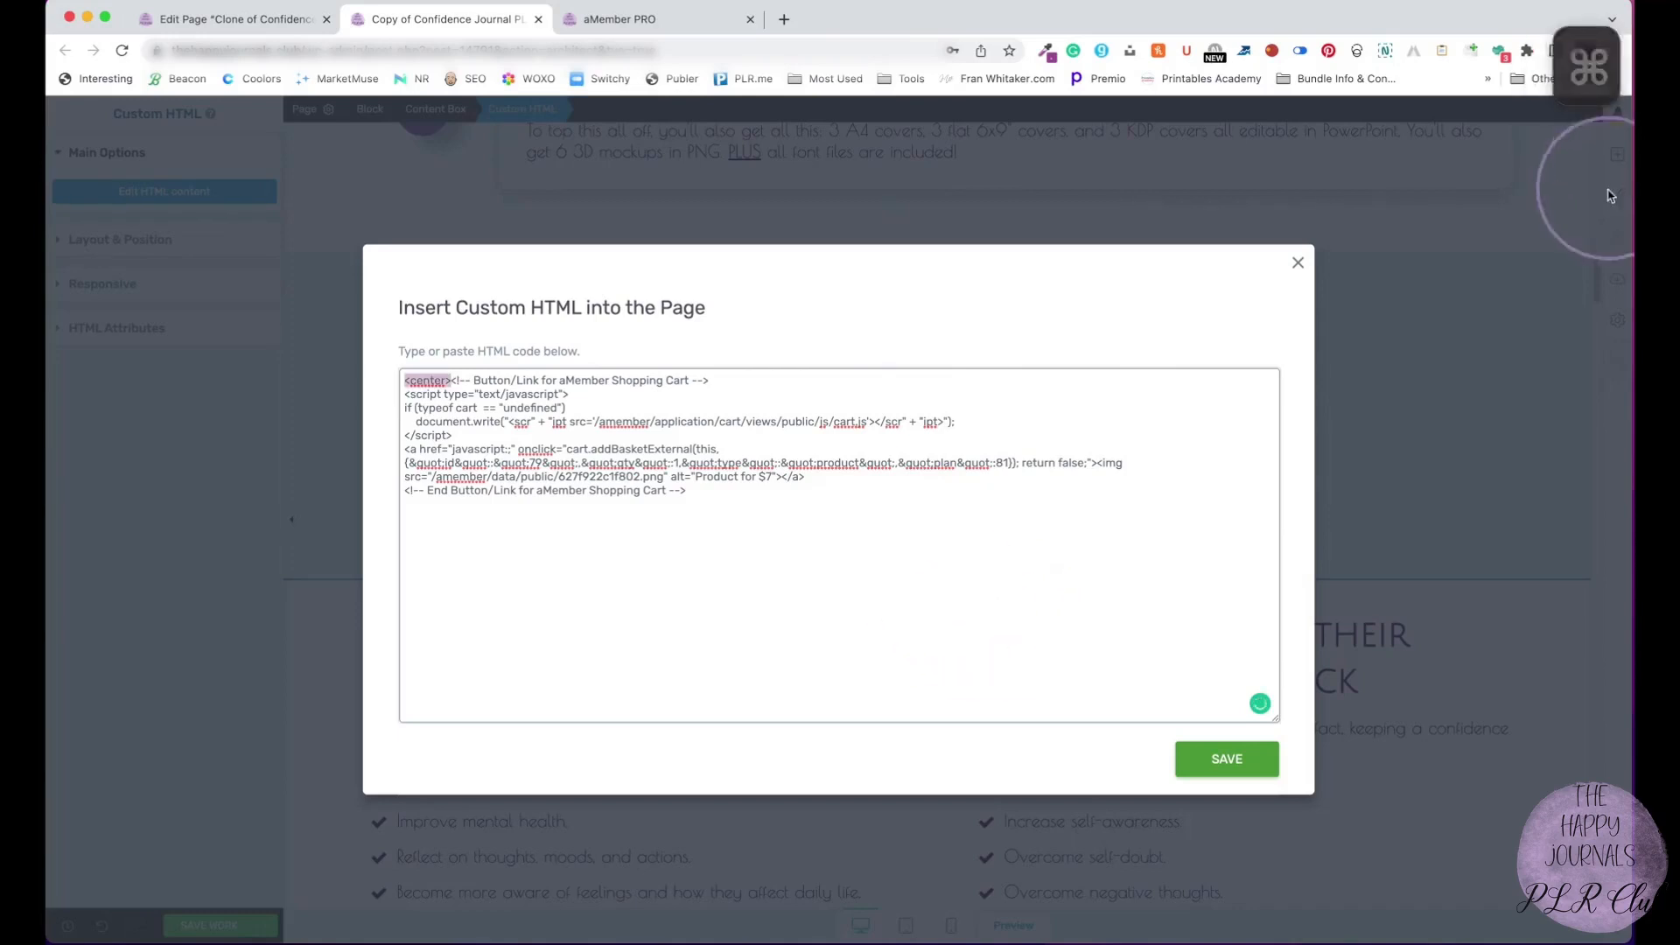
key(Down)
key(Down)
key(Down)
key(Down)
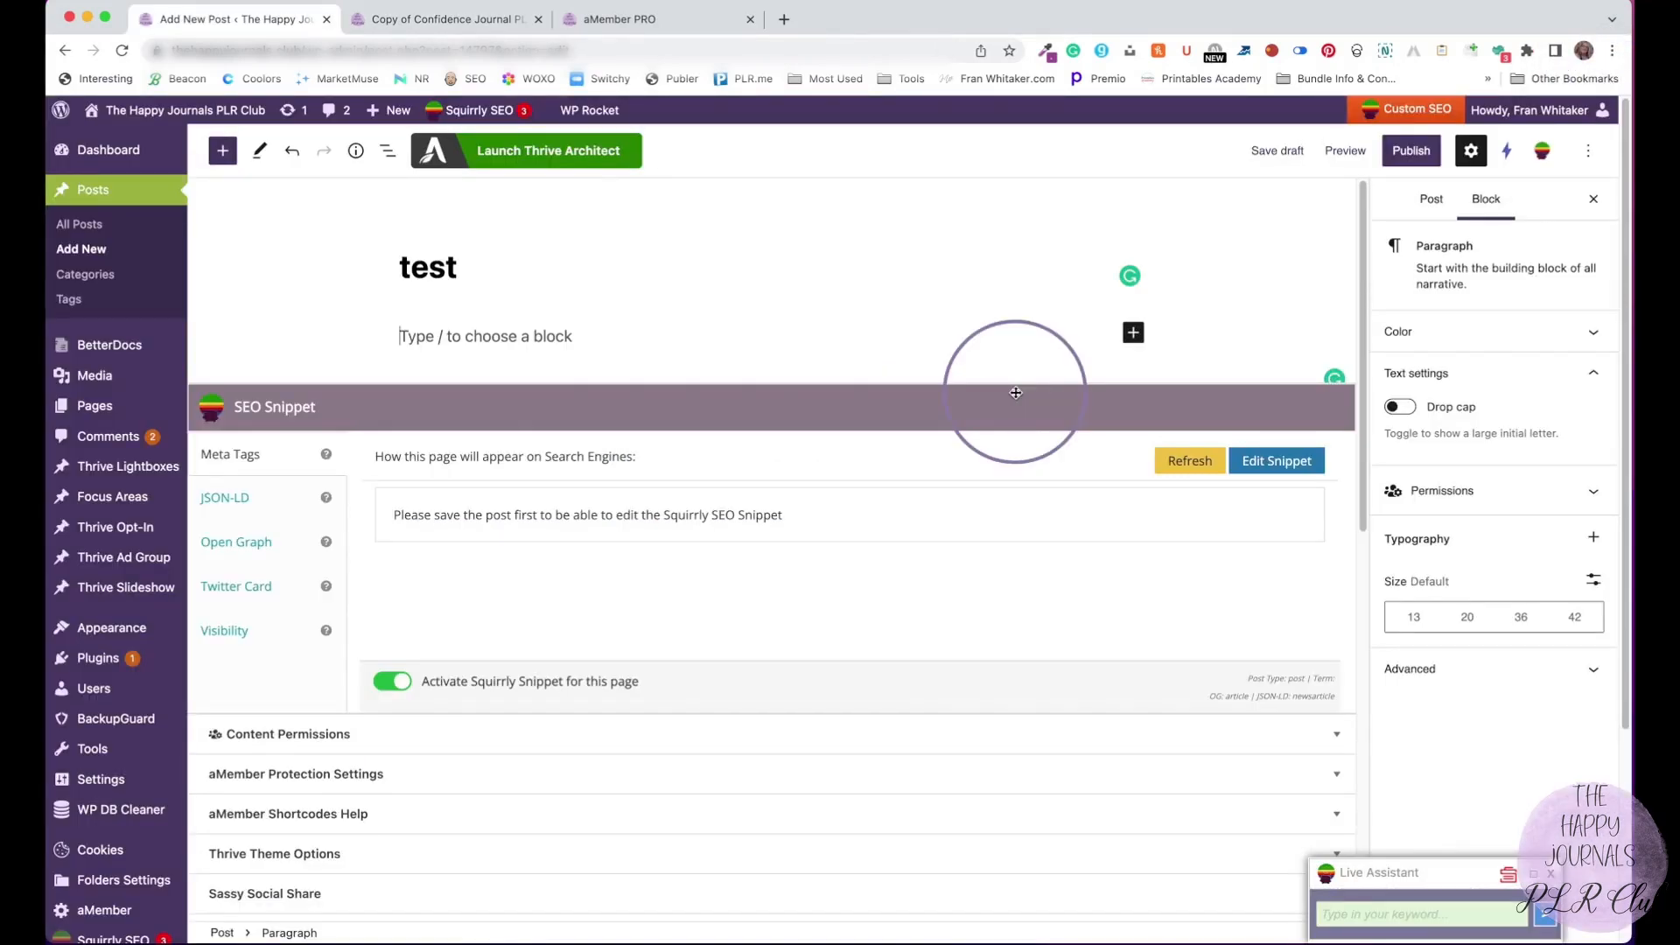
In the WordPress post titled "test", add a Custom HTML block and paste the aMember cart button code into it.
click(1131, 333)
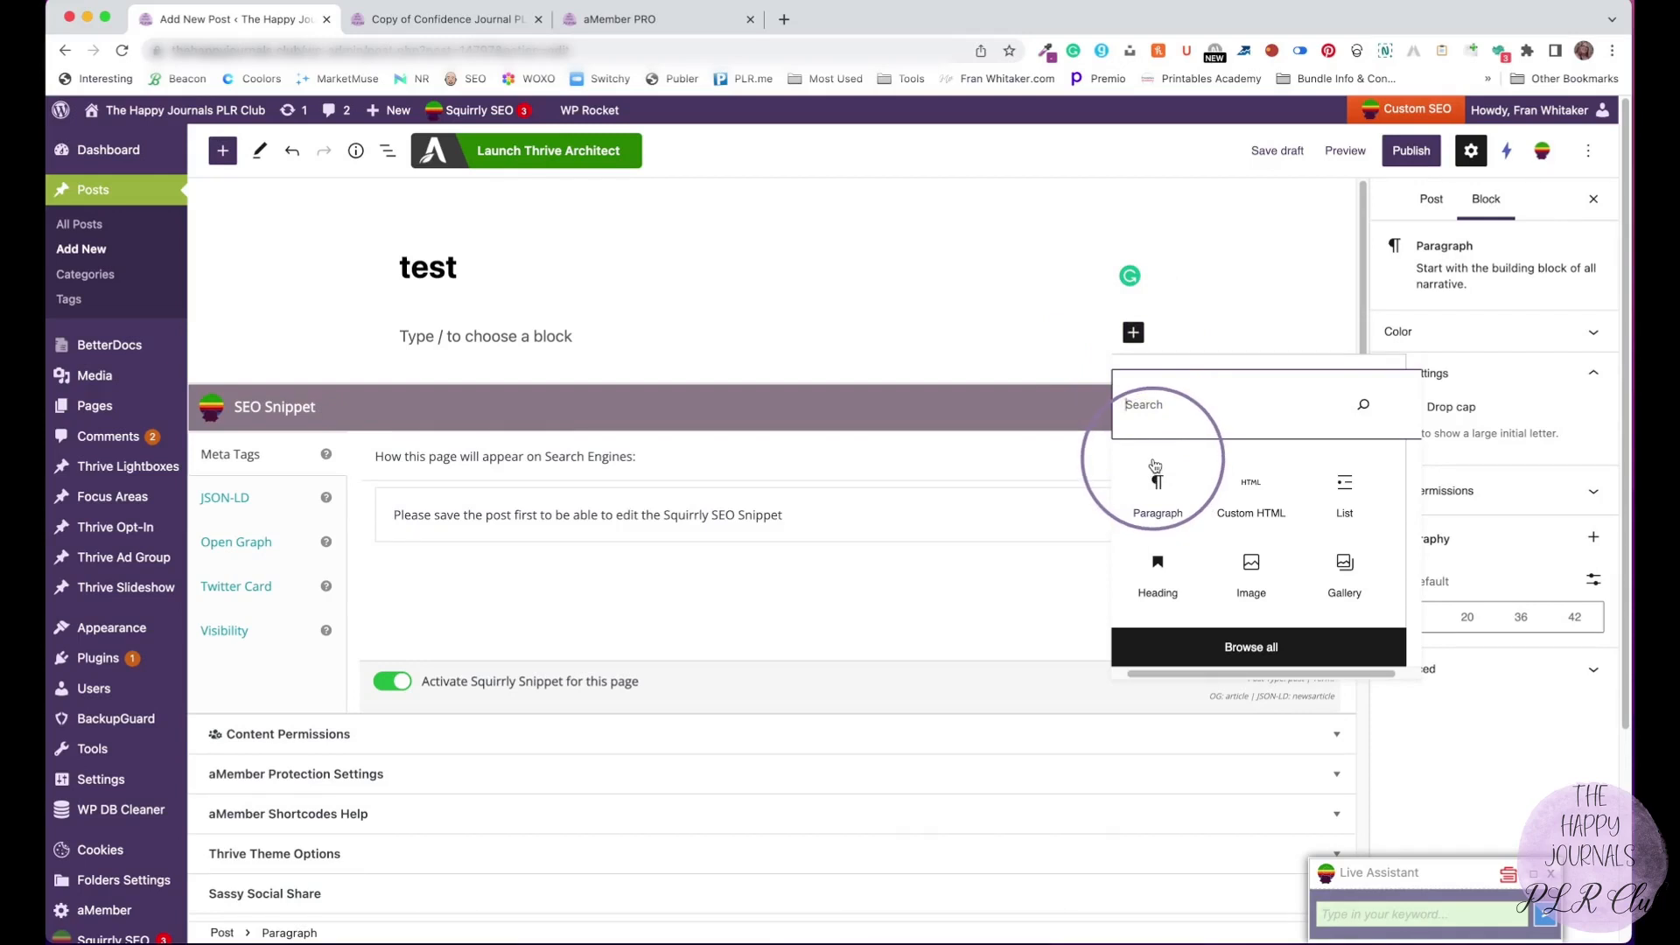
text(ht)
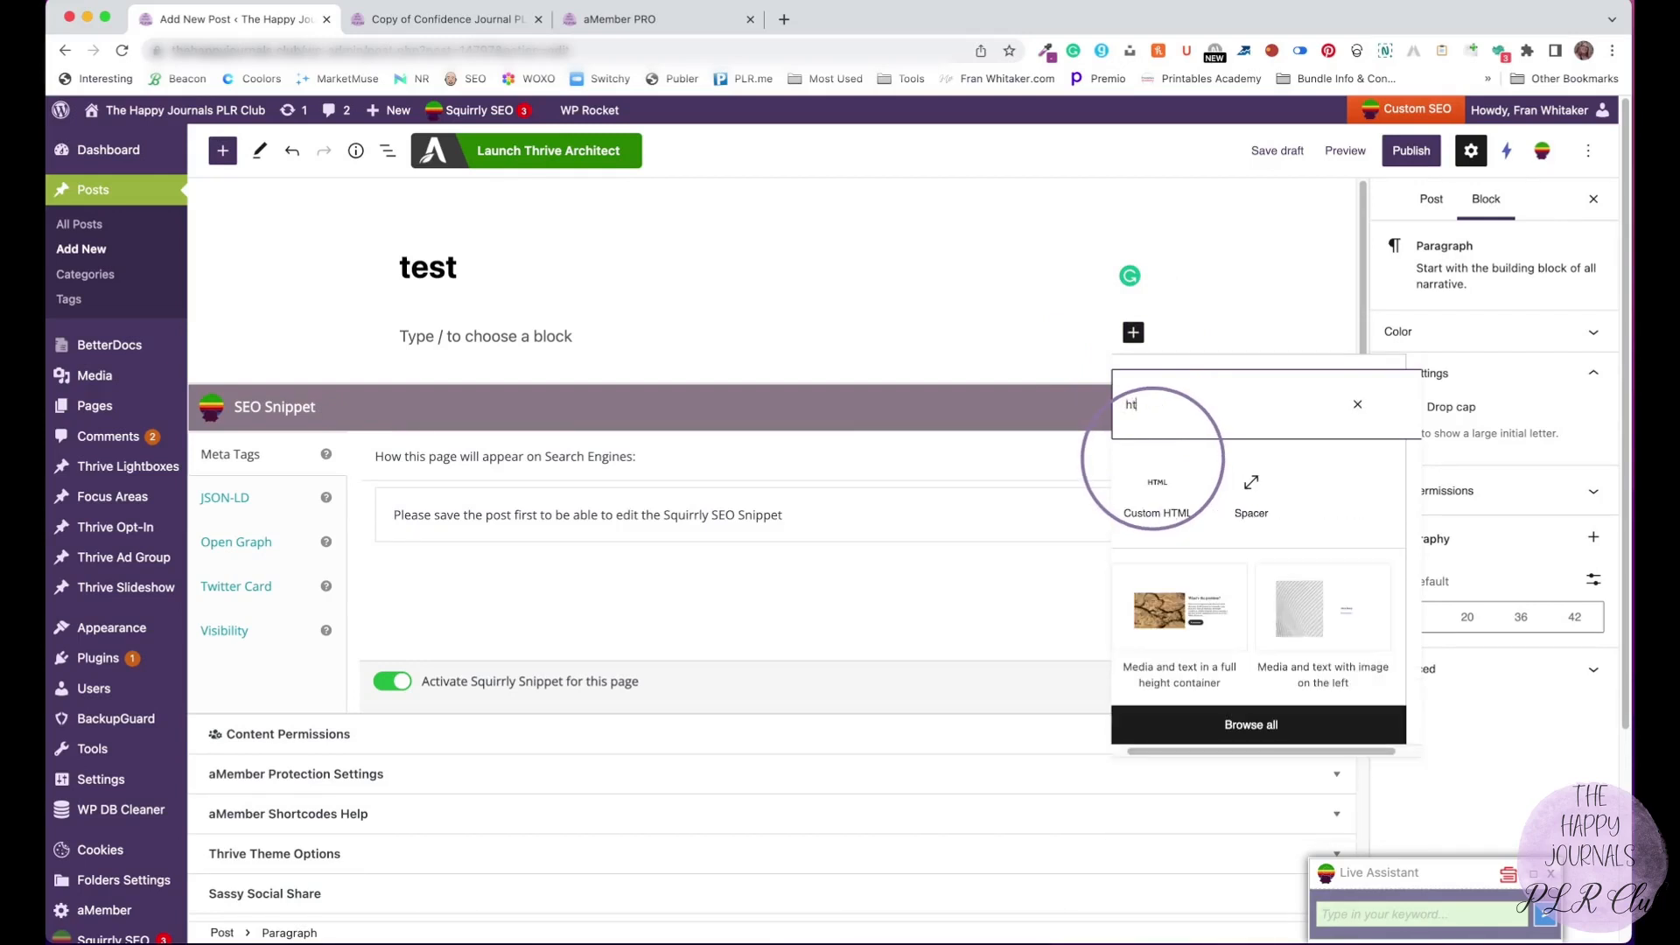
text(m)
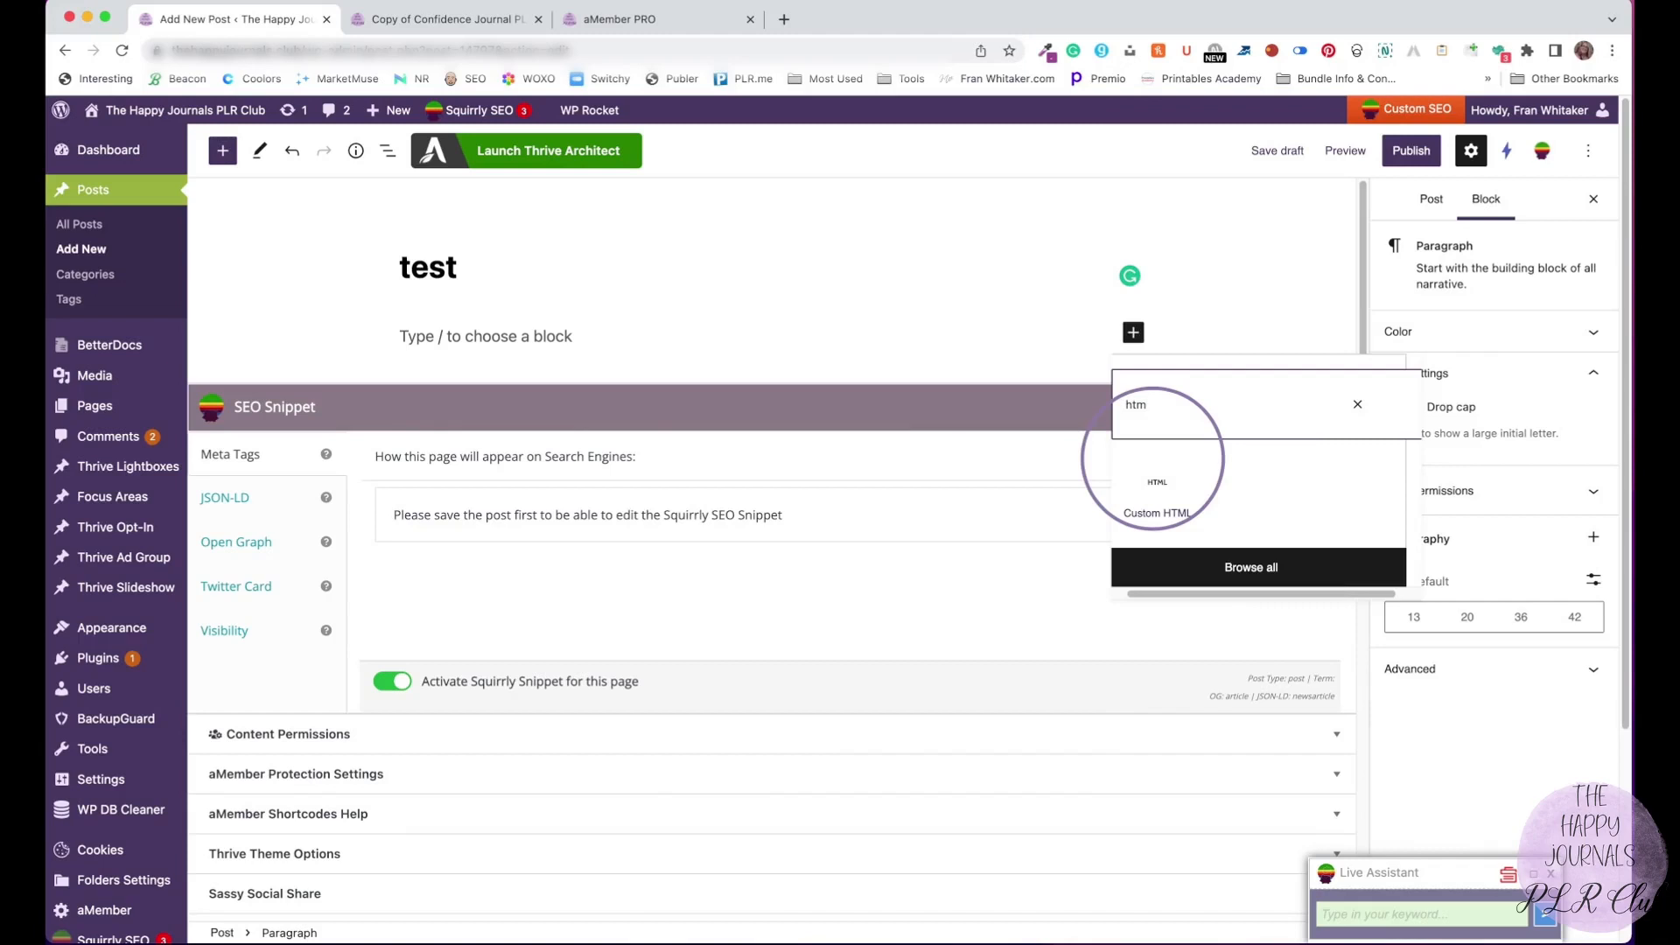
click(1155, 486)
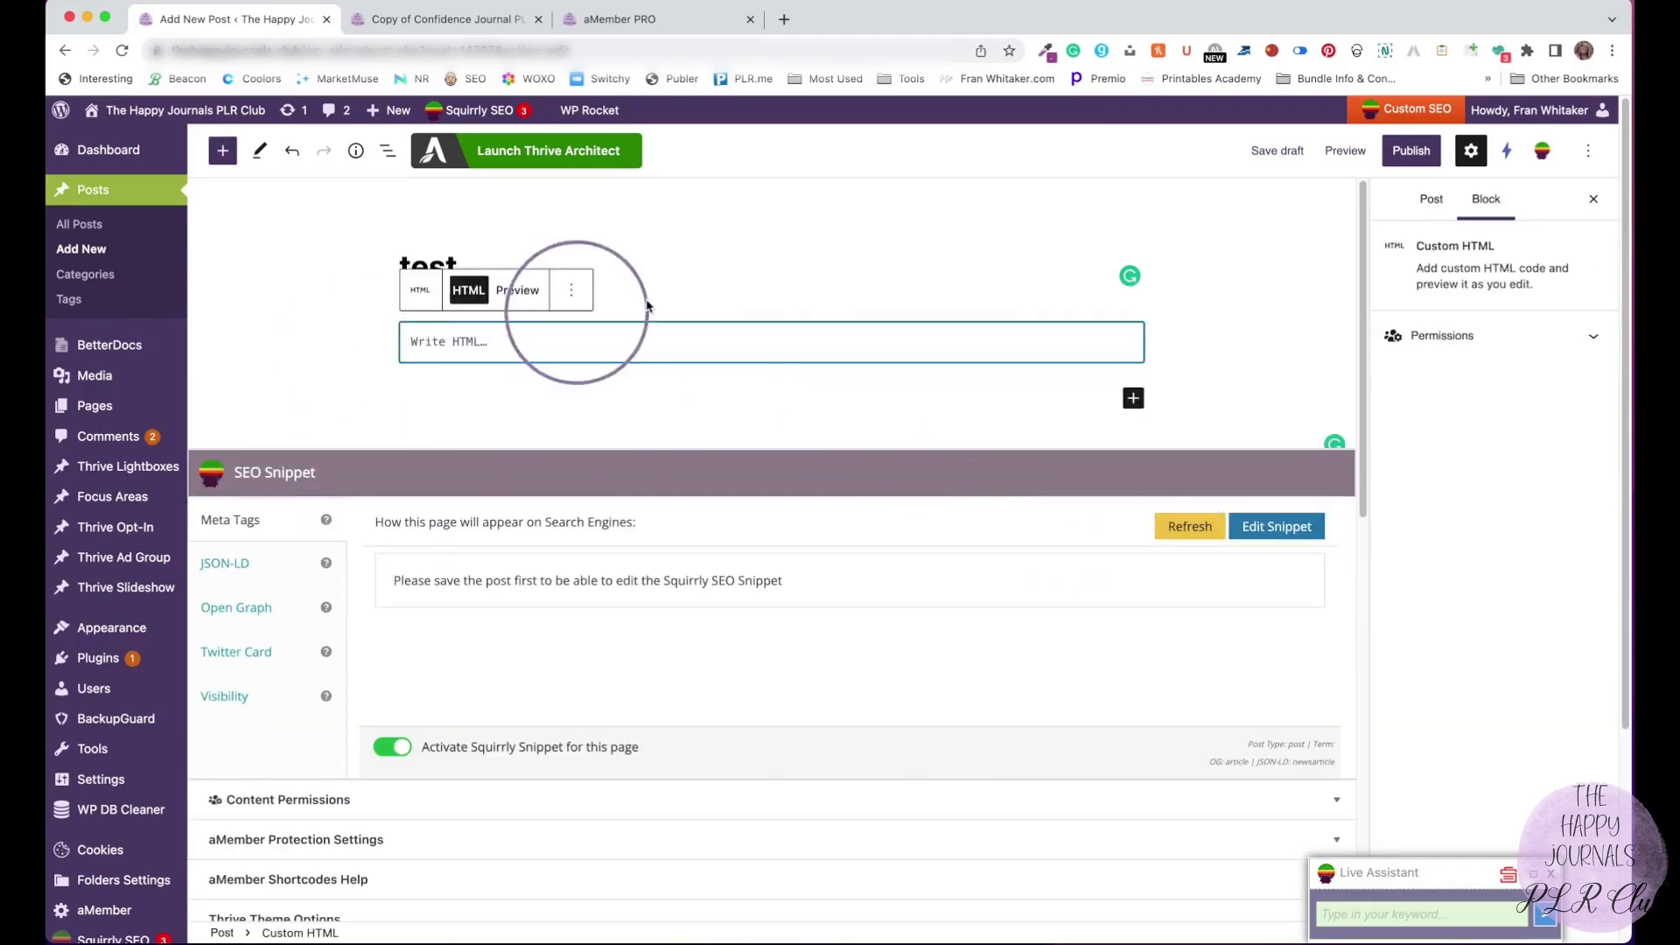
click(437, 349)
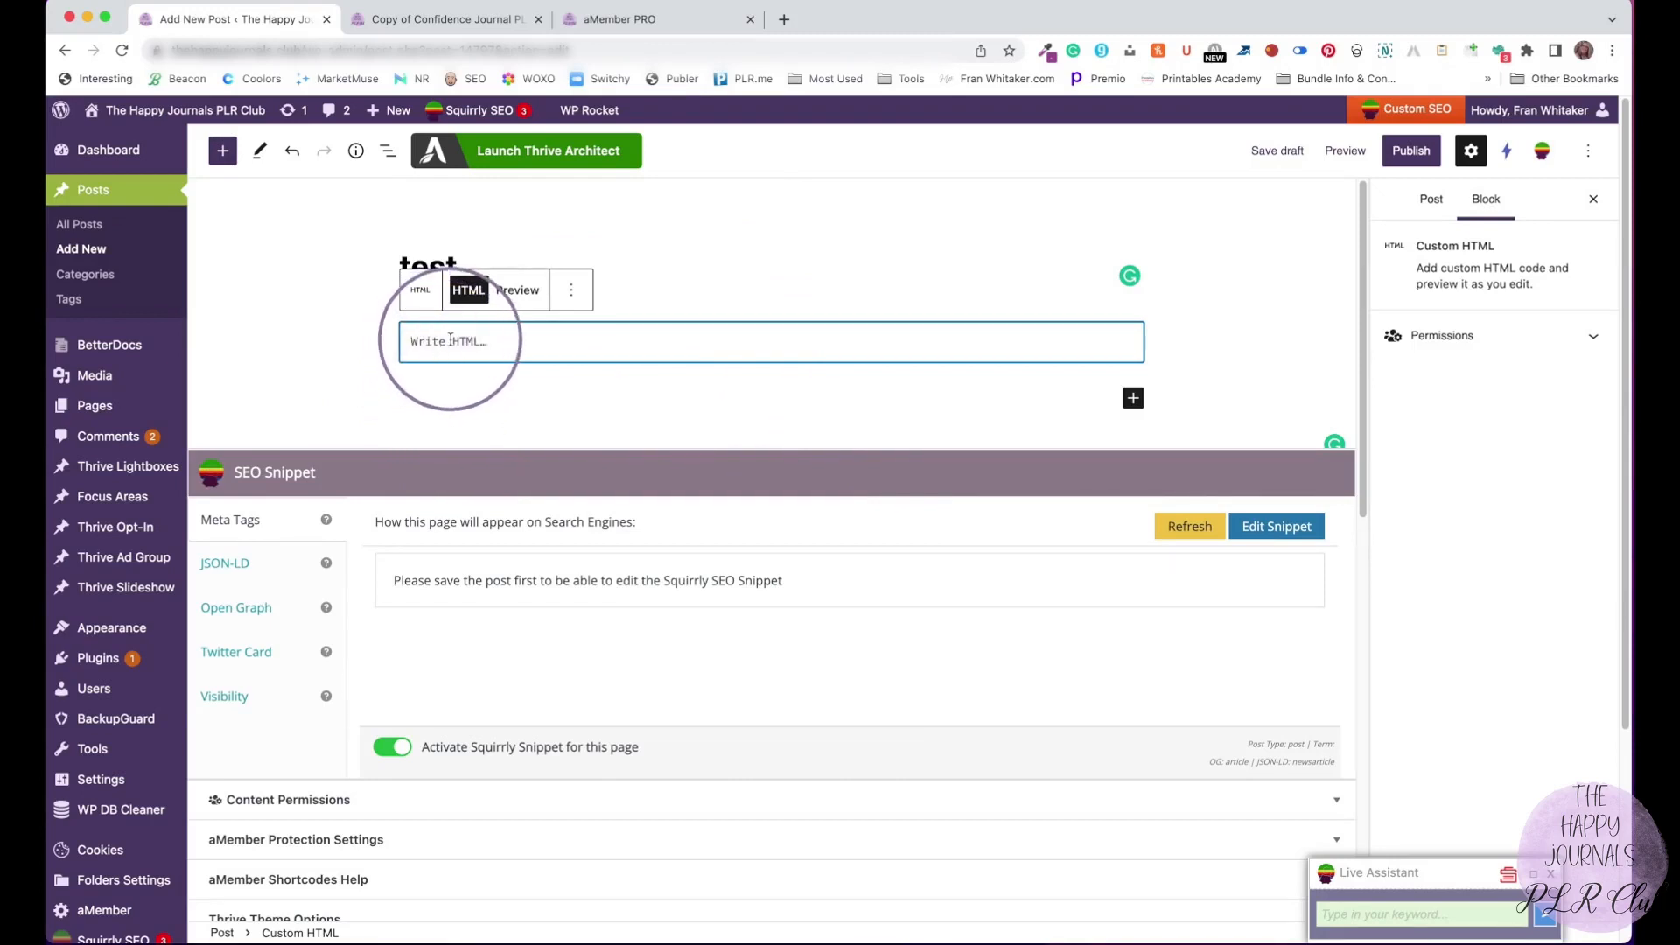
key(super)
text(<!-- Button/Link for aMember Shopping Cart --> <script type="text/javascript"> if (typeof cart  == "undefined")     document.write("<scr" + "ipt src='/amember/application/cart/views/public/js/cart.js'></scr" + "ipt>"); </script> <a href="javascript:;" onclick='cart.addBasketExternal(this, {"id":"79","qty":1,"type":"product","plan":81}); return false;'><img src="/amember/data/public/627f922c1f802.png" alt="Product for $7" /></a> <!-- End Button/Link for aMember Shopping Cart -->)
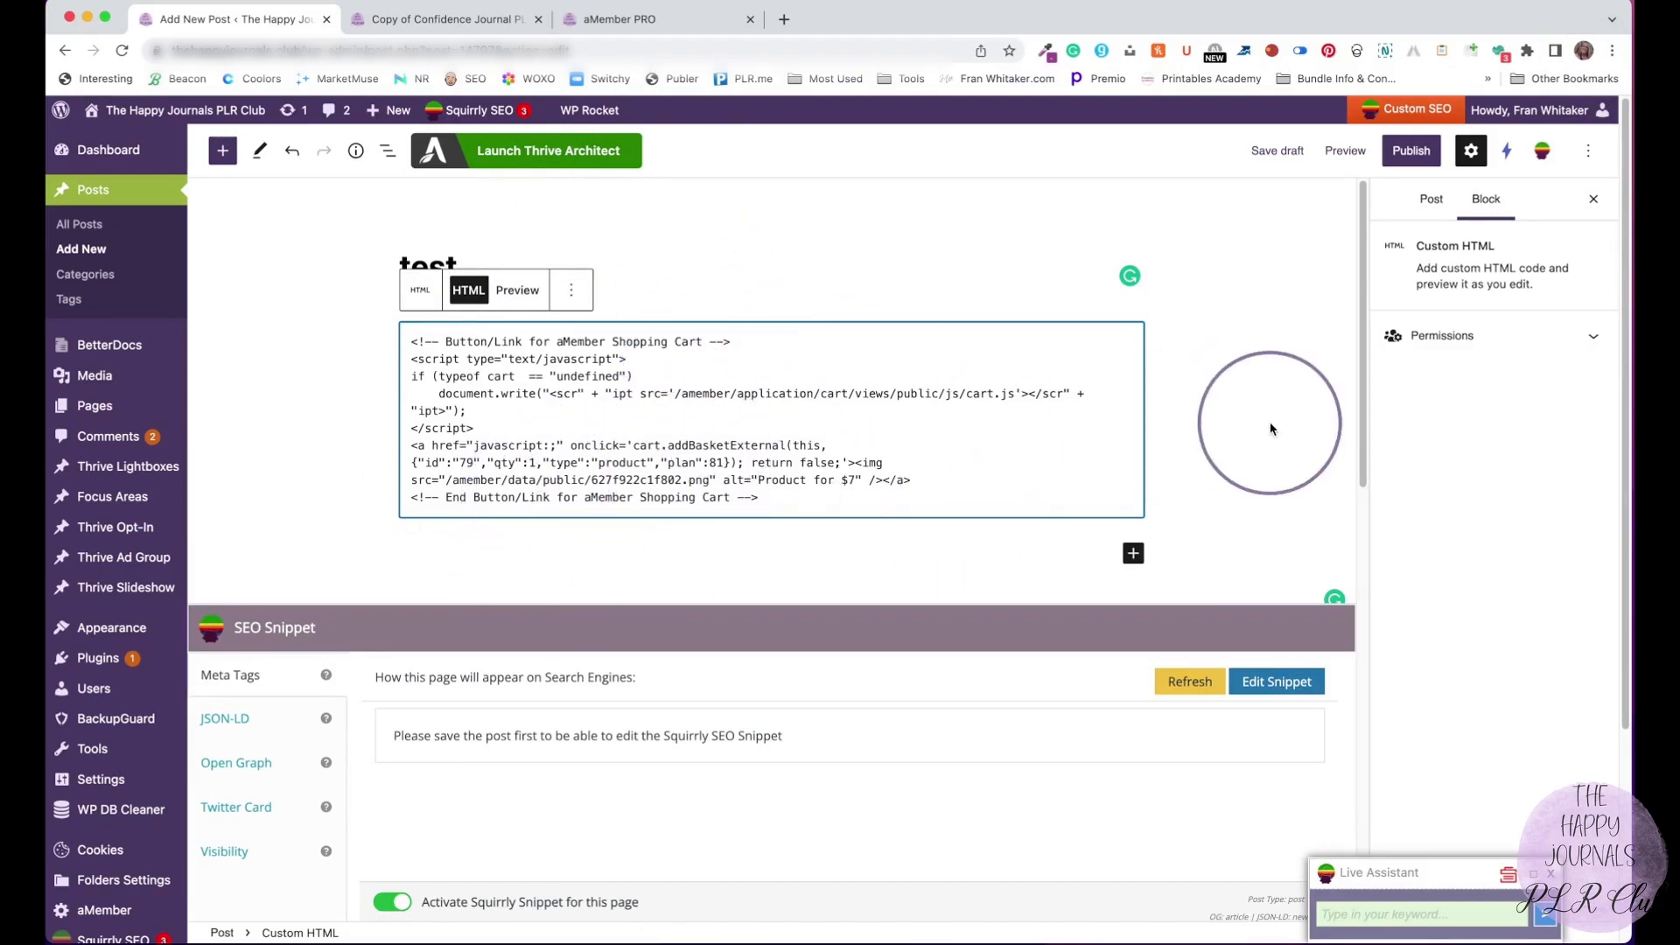
Save the test post as a draft and preview it in a new tab.
click(1272, 429)
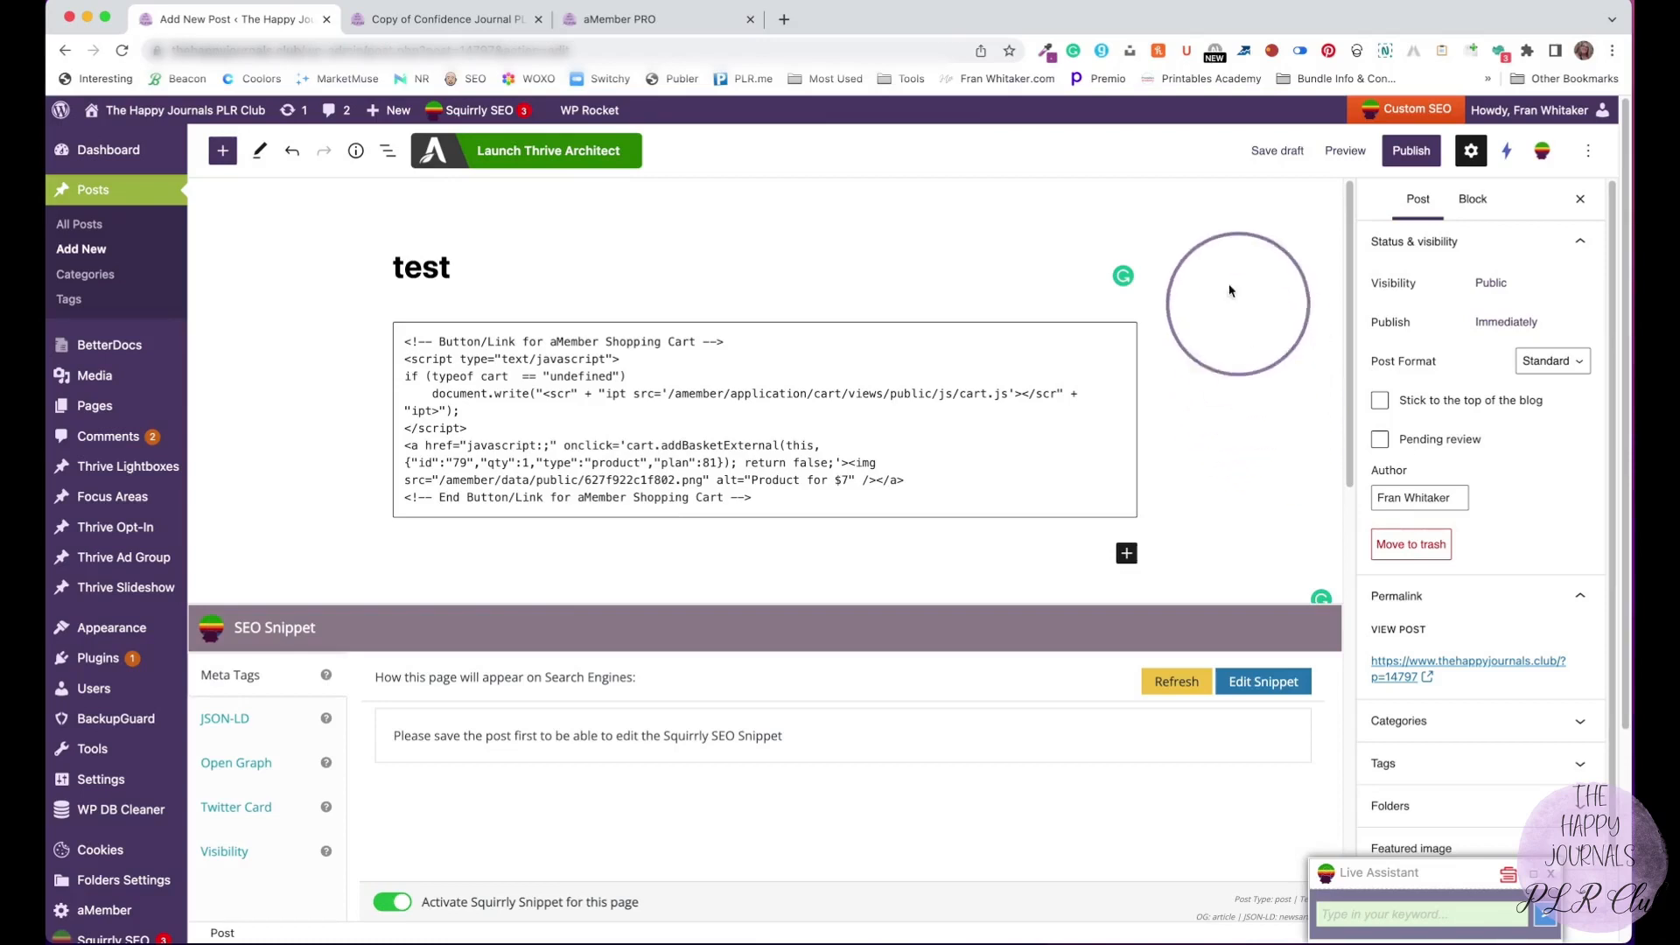
click(1251, 155)
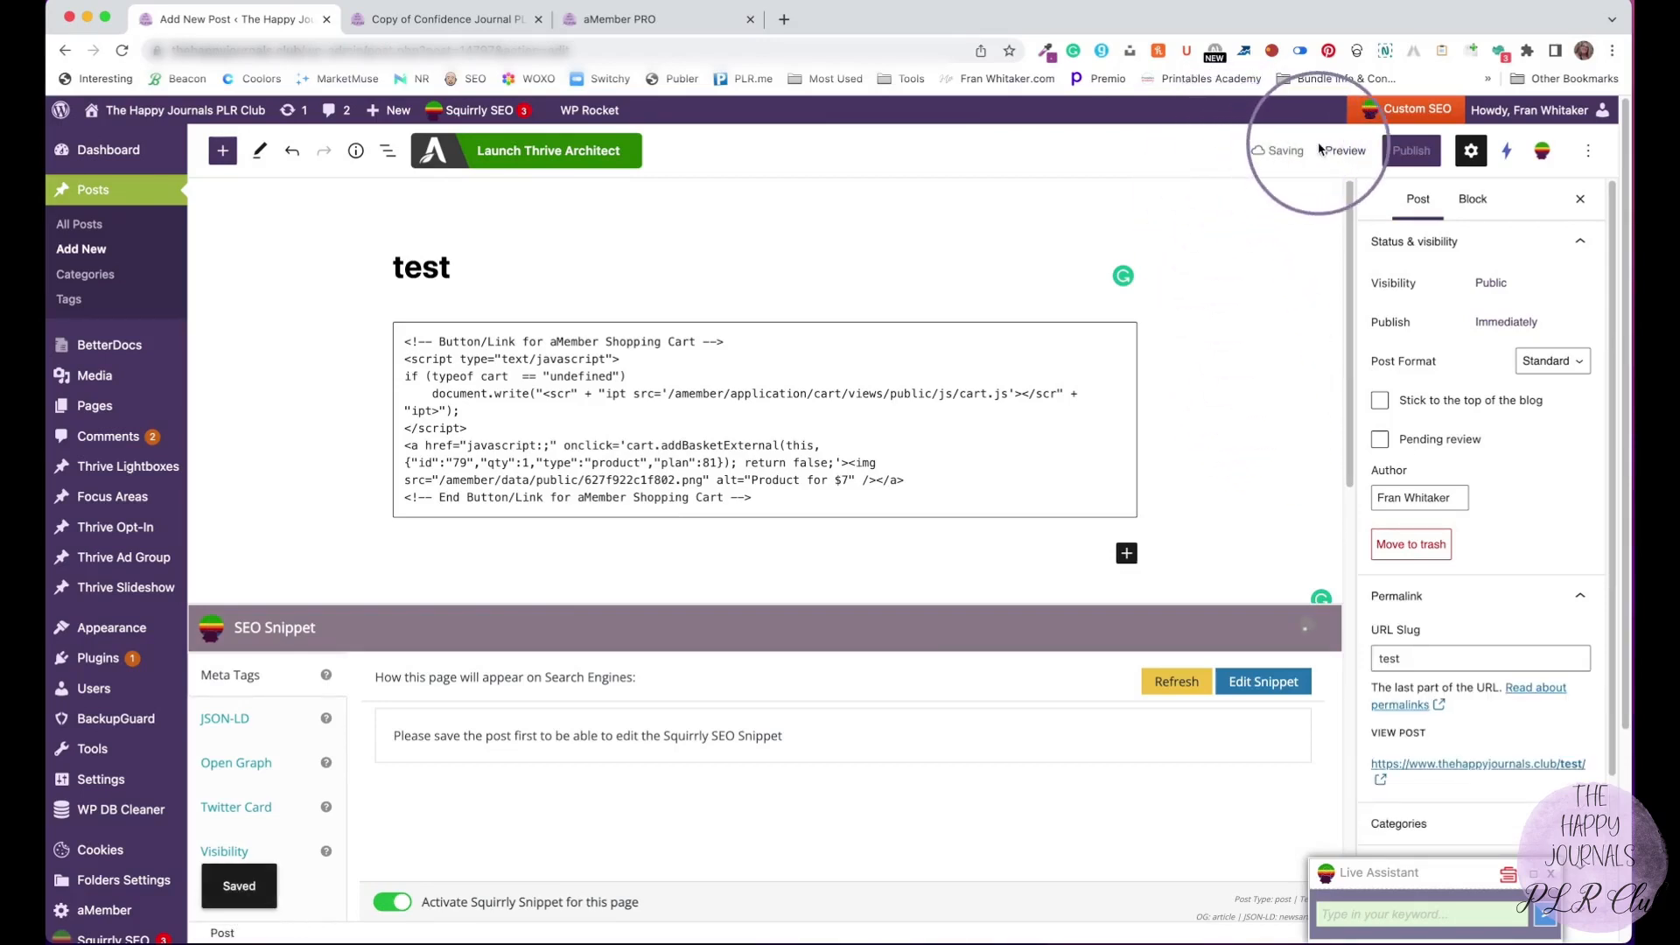
click(1346, 152)
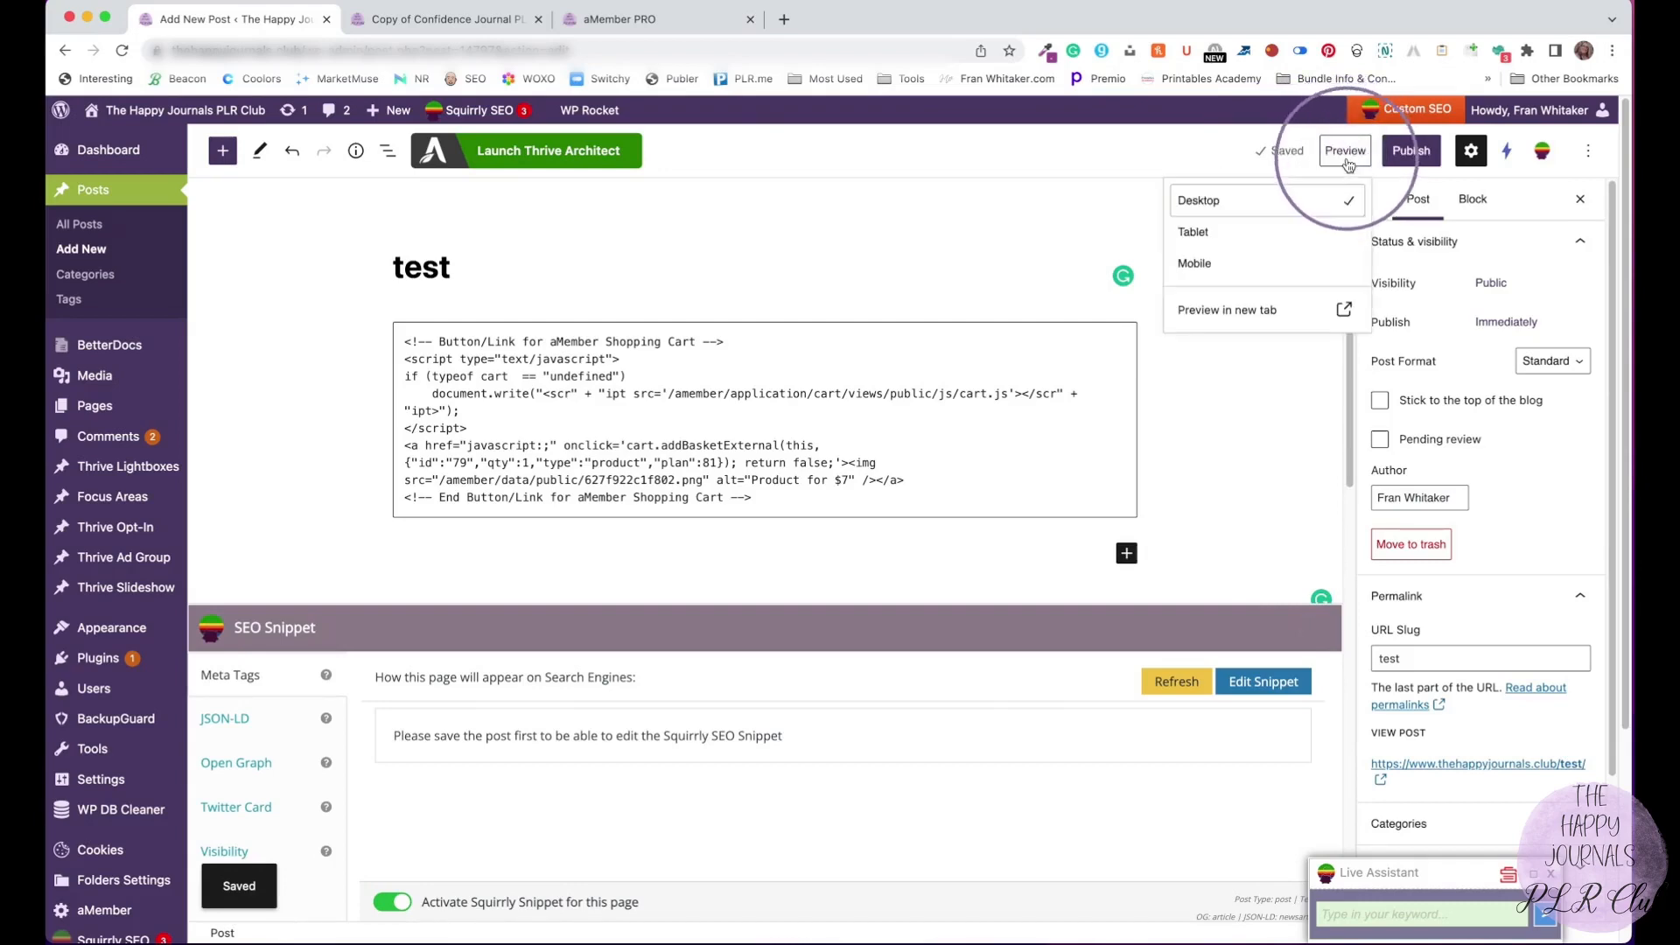
click(1247, 316)
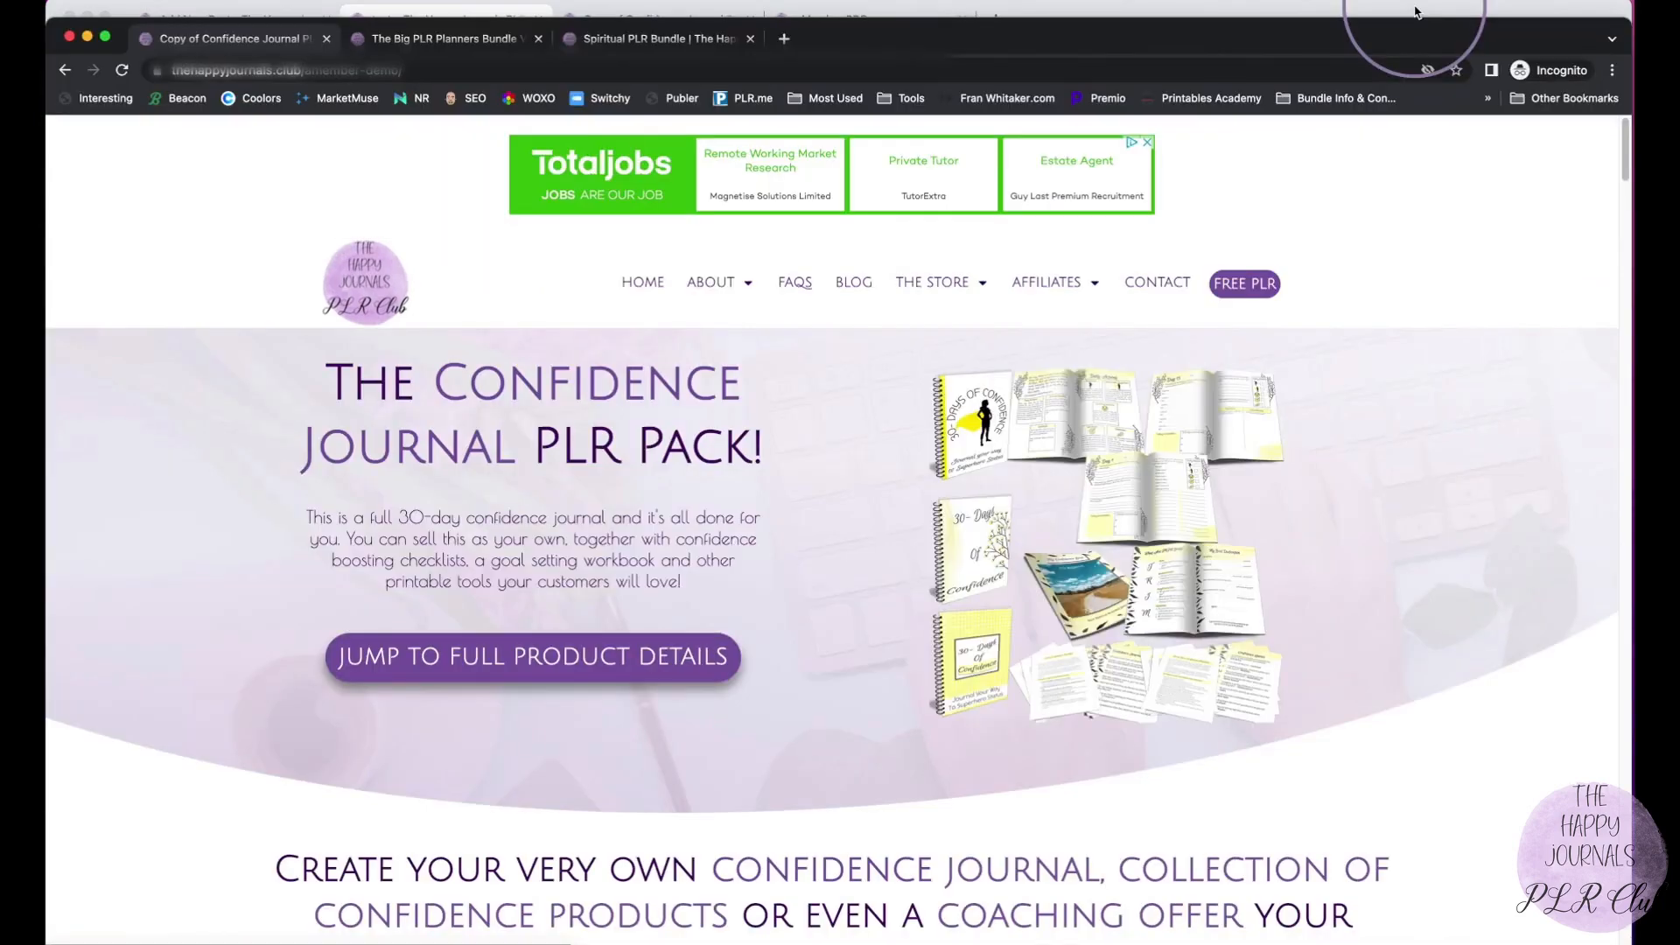
Test the Add To Cart button on the Confidence Journal sales page in the incognito window and open the basket's coupon entry.
key(Down)
key(Down)
key(Down)
key(Down)
key(Down)
key(Down)
key(Down)
key(Down)
key(Down)
key(Down)
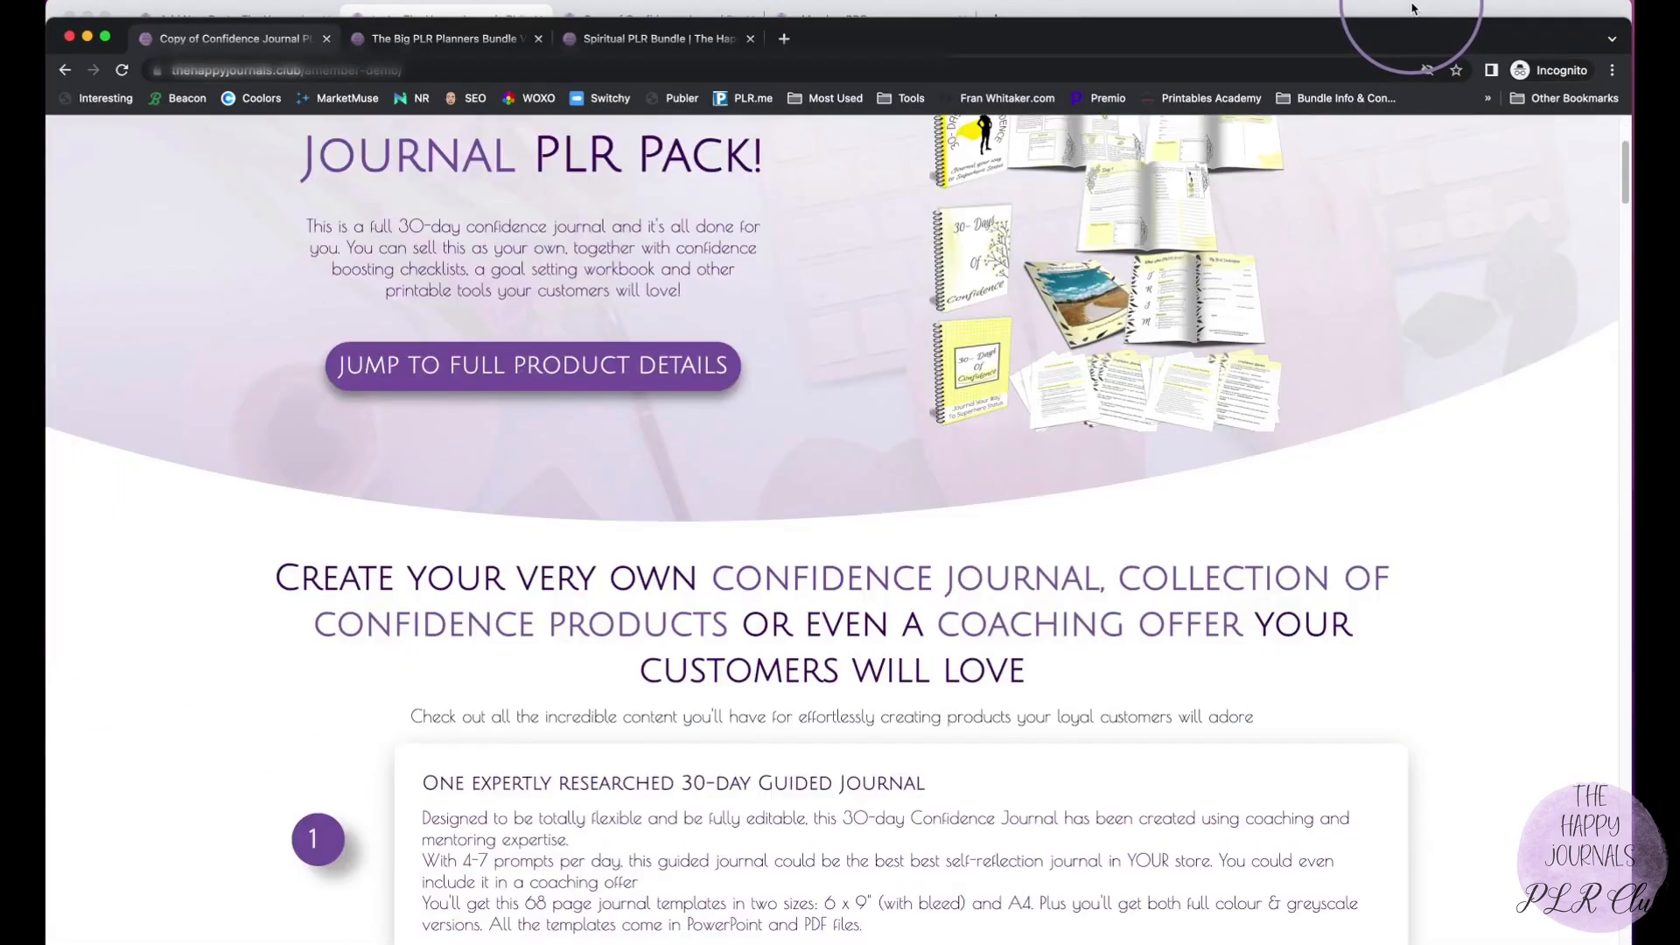
key(Down)
key(Down)
key(Down)
key(Down)
key(Down)
key(Down)
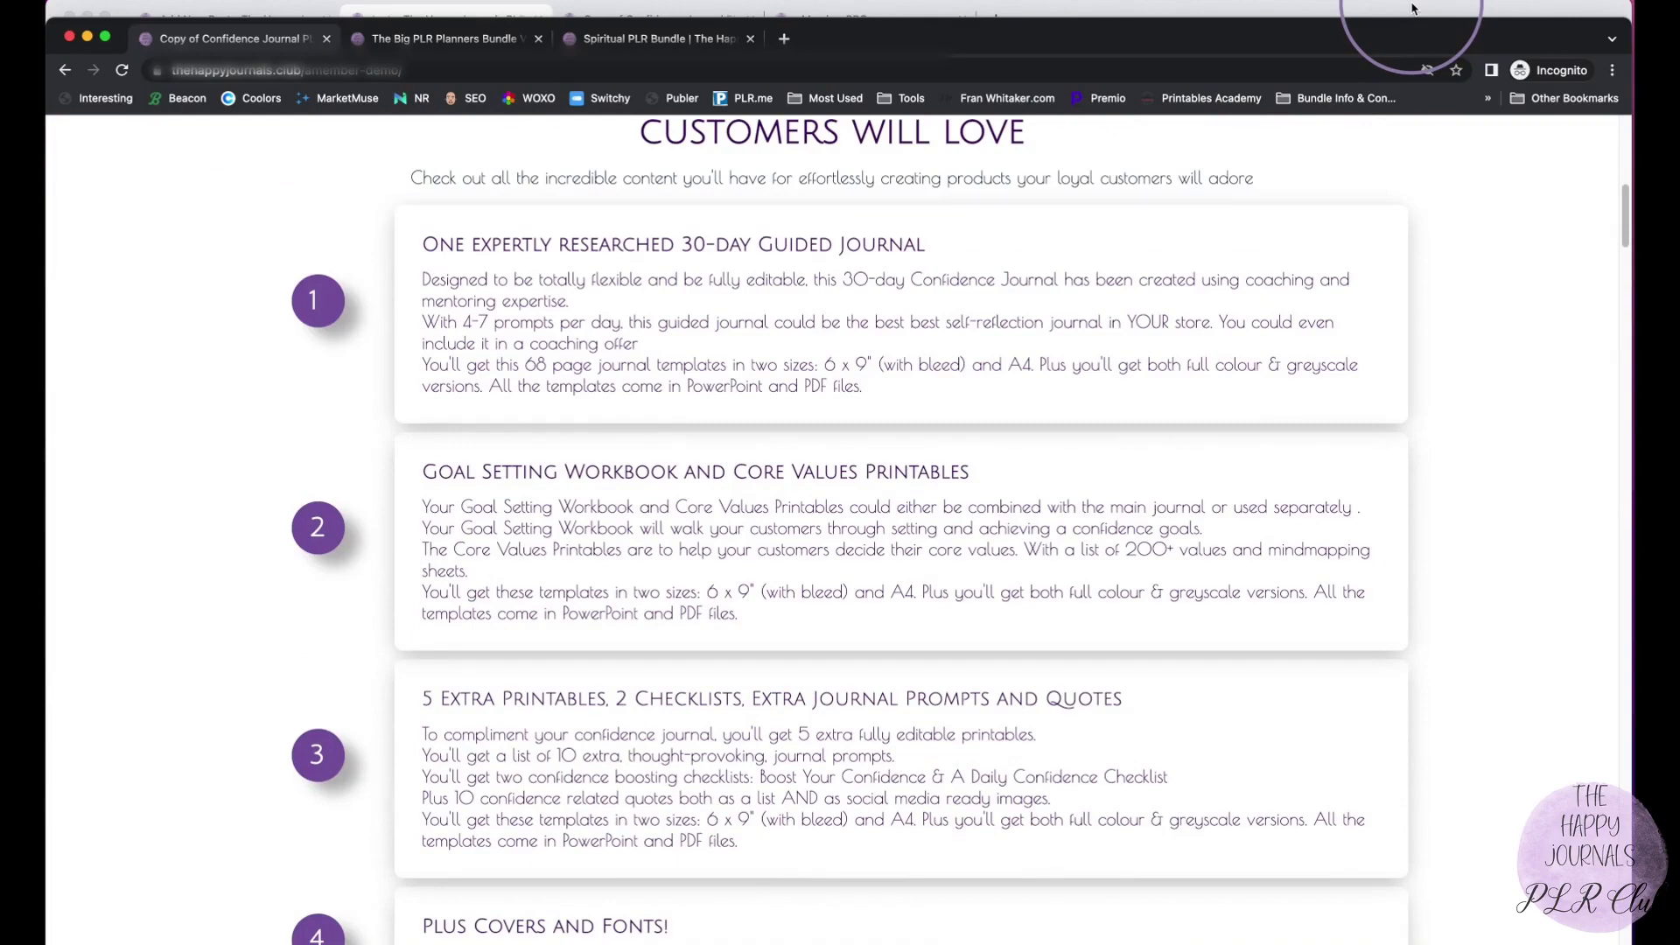
key(Page_Down)
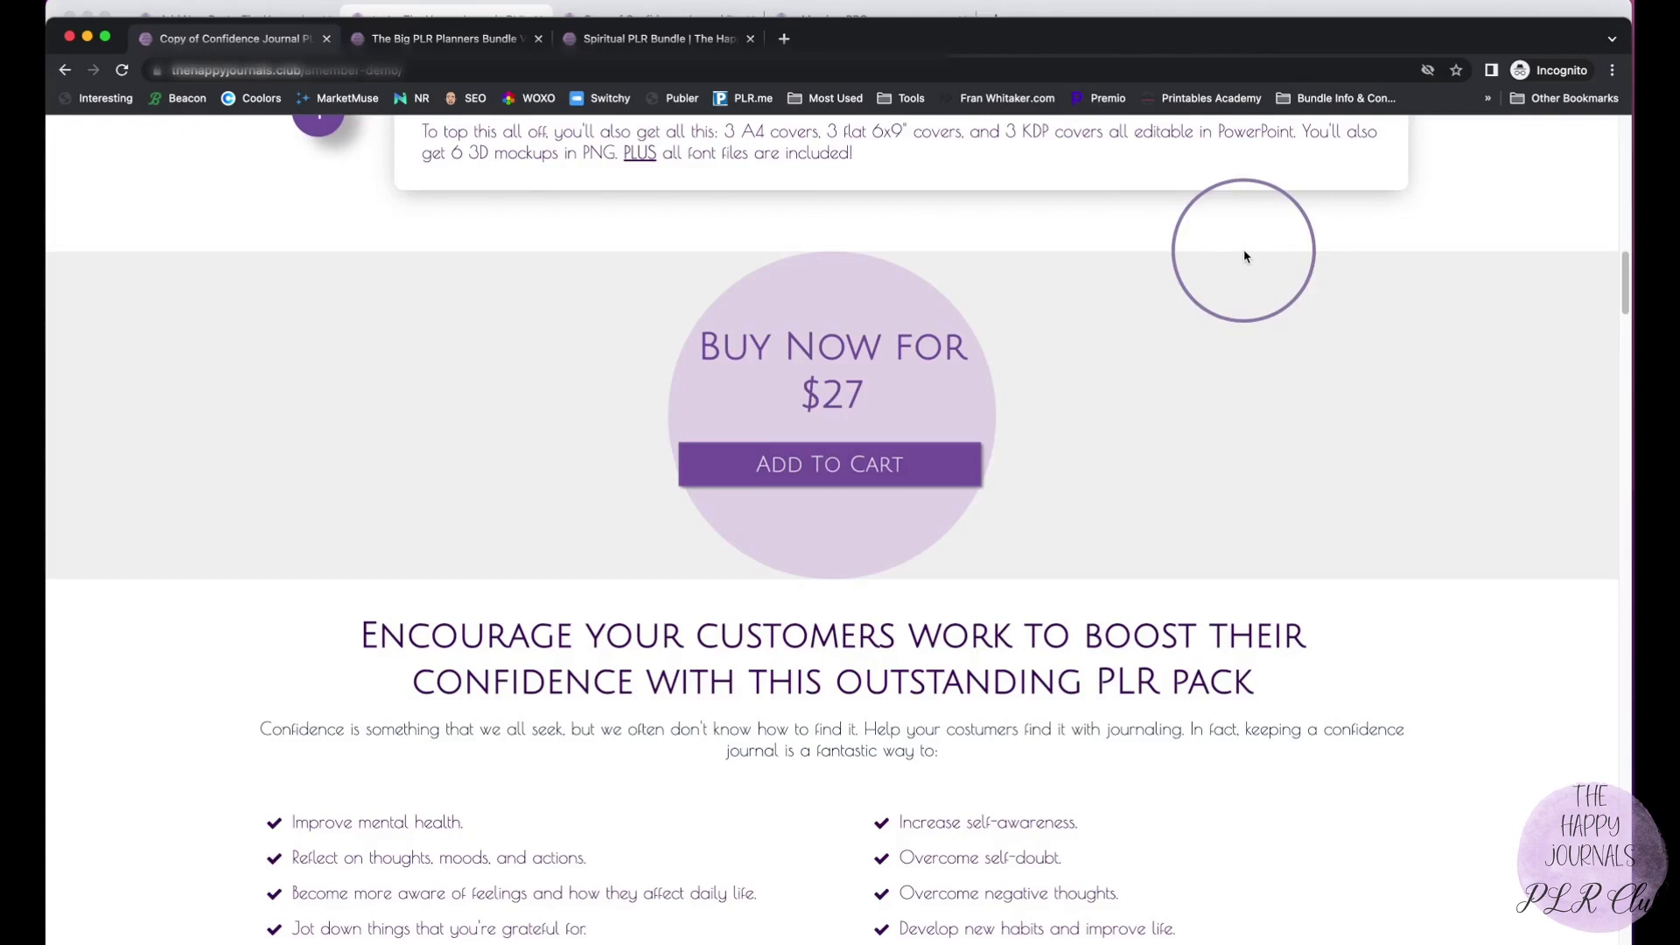
click(830, 472)
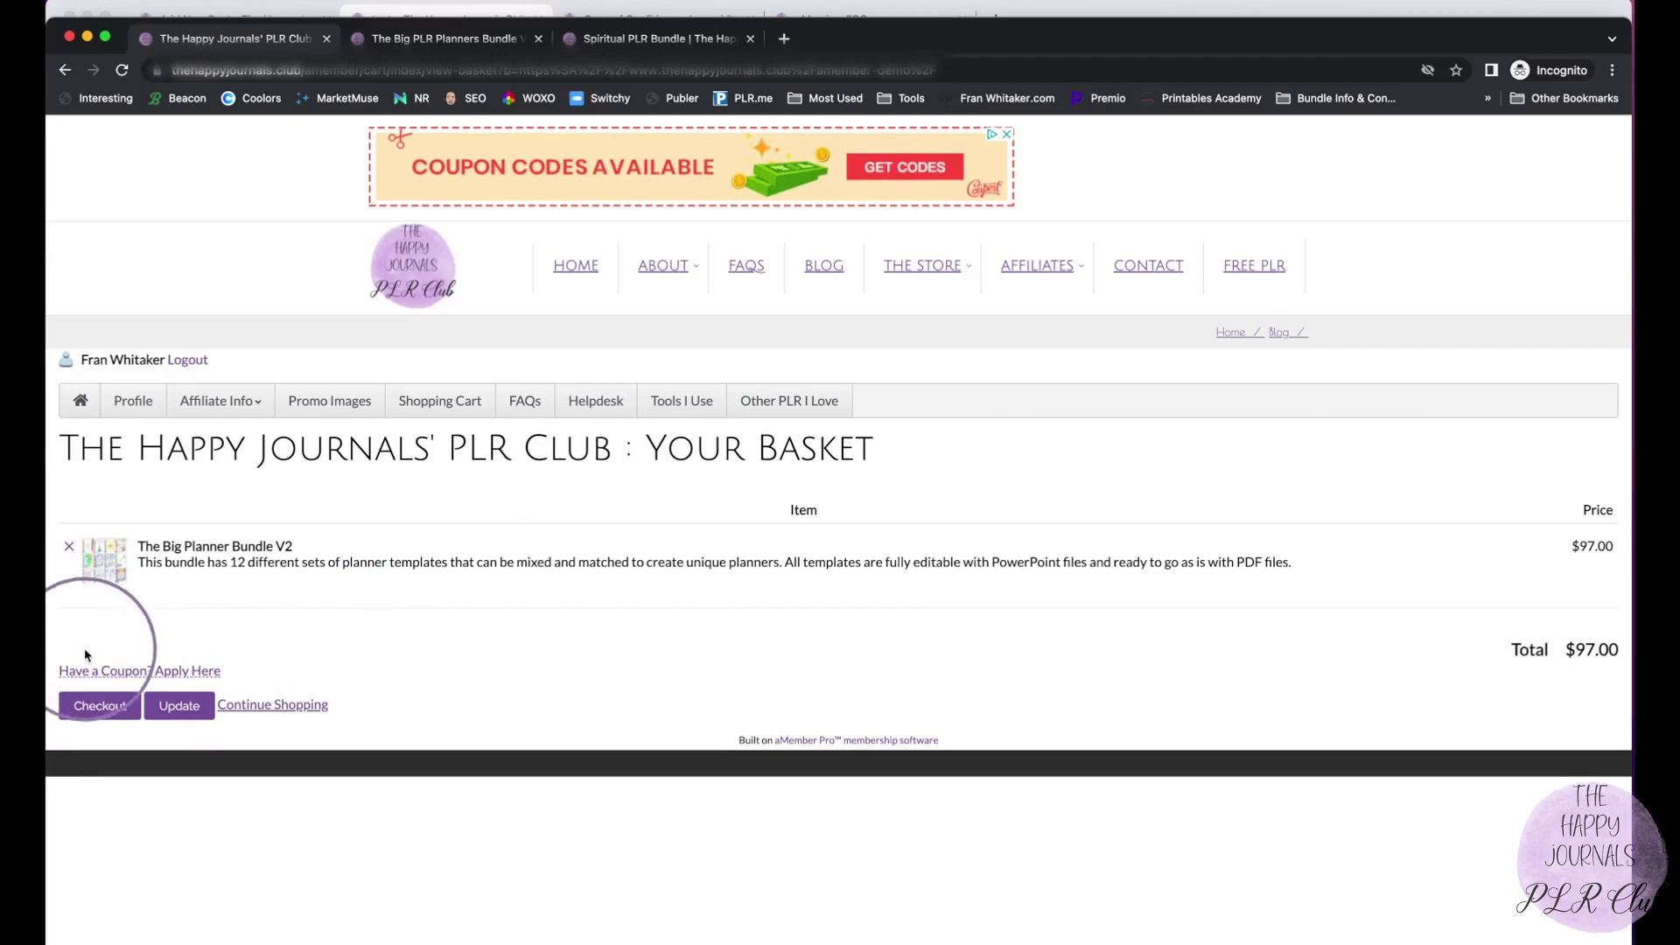
click(97, 670)
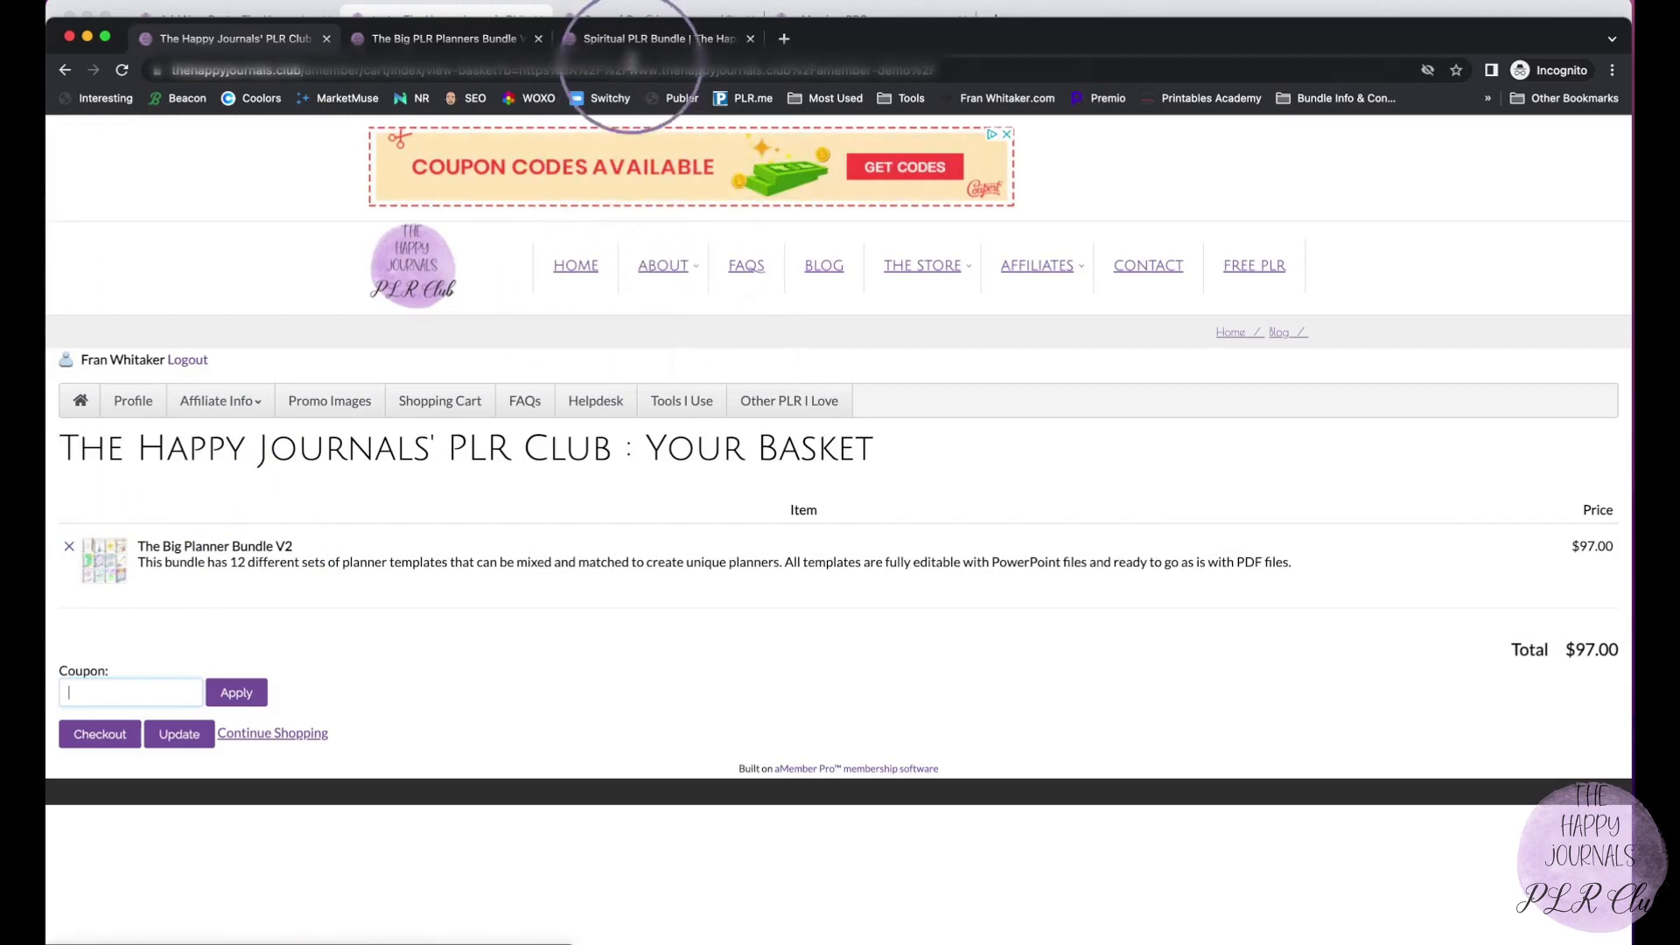
Switch to the Spiritual PLR Bundle sales page and test its $67 Add to Cart button.
click(628, 35)
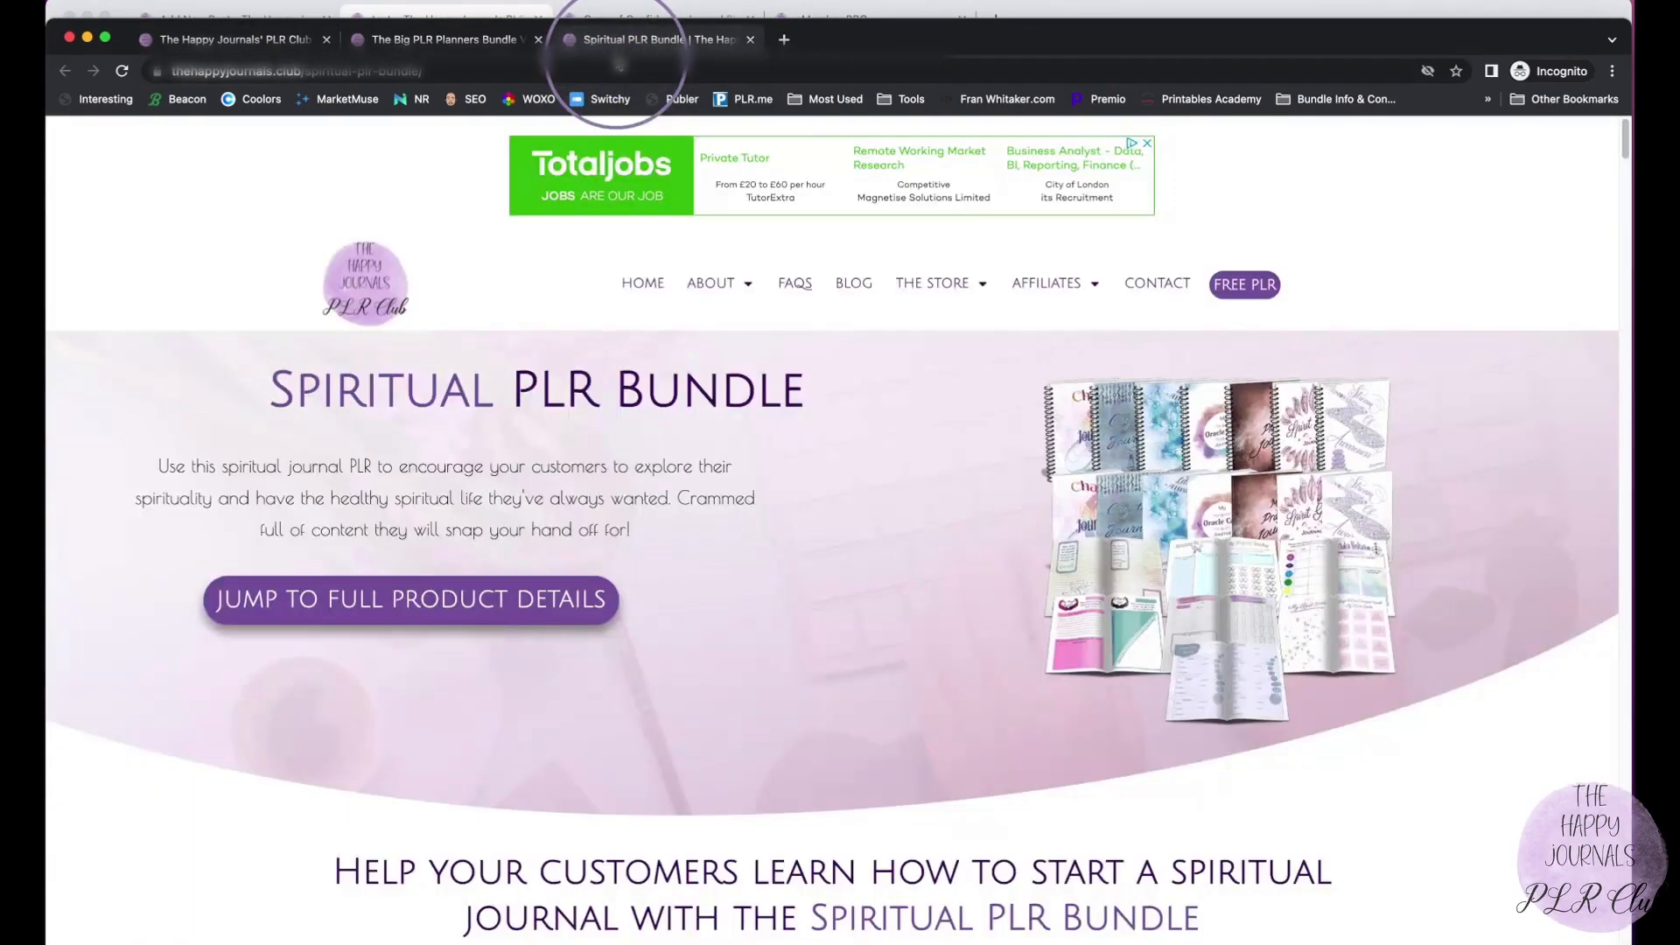
scroll(620, 64, down, 20)
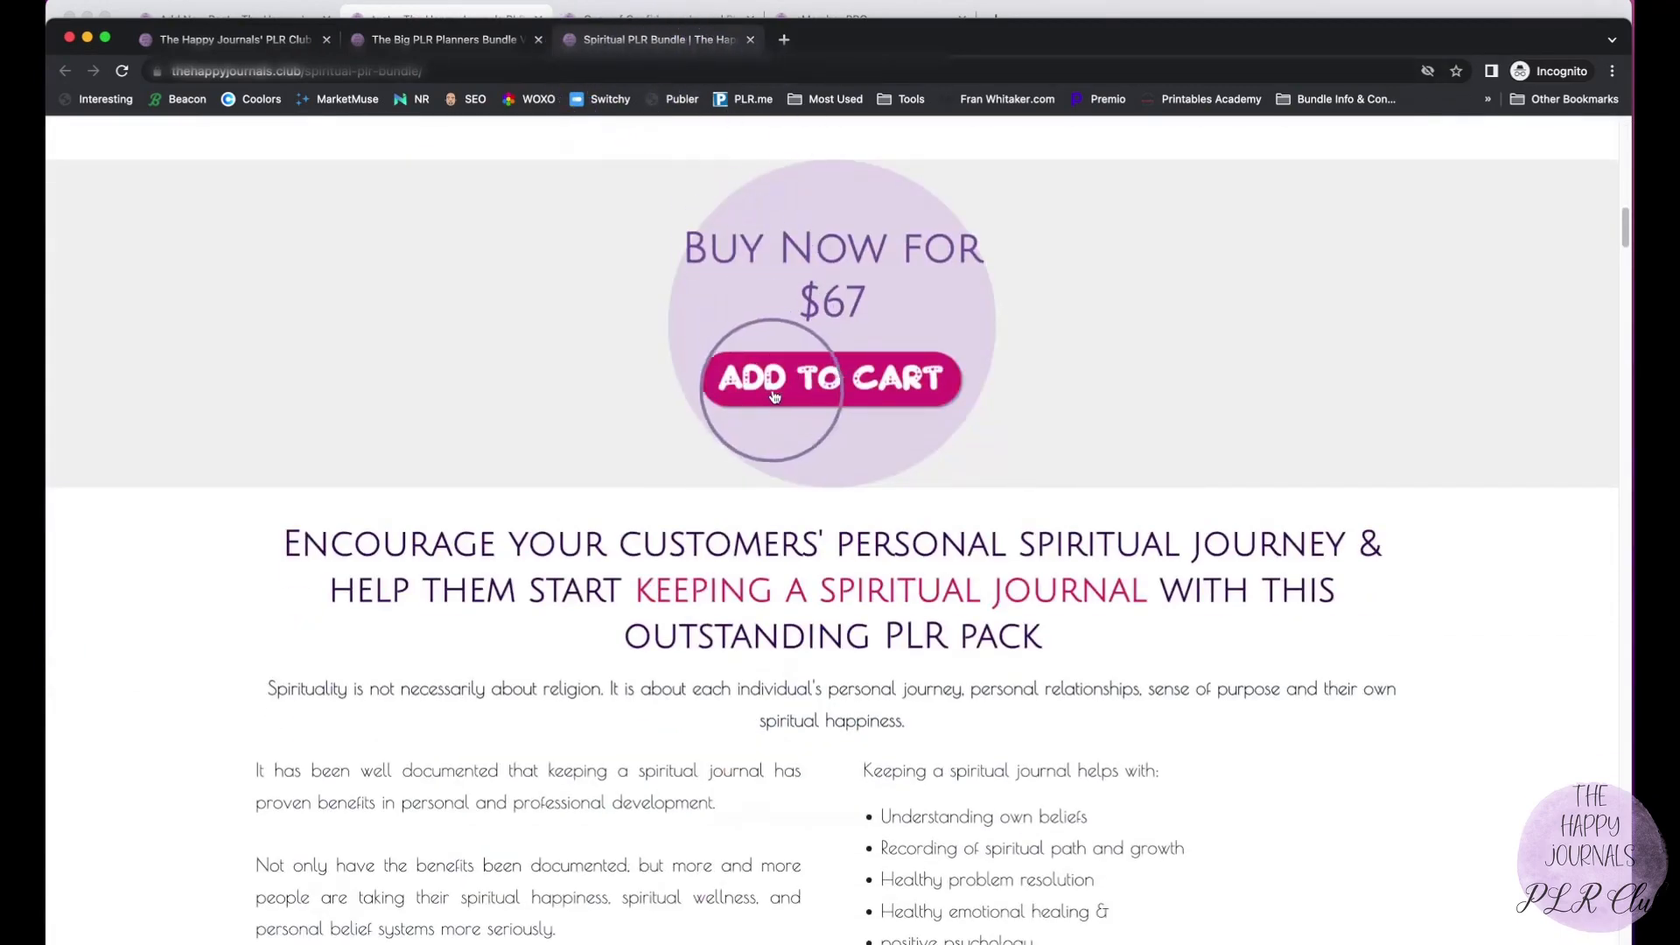
click(59, 72)
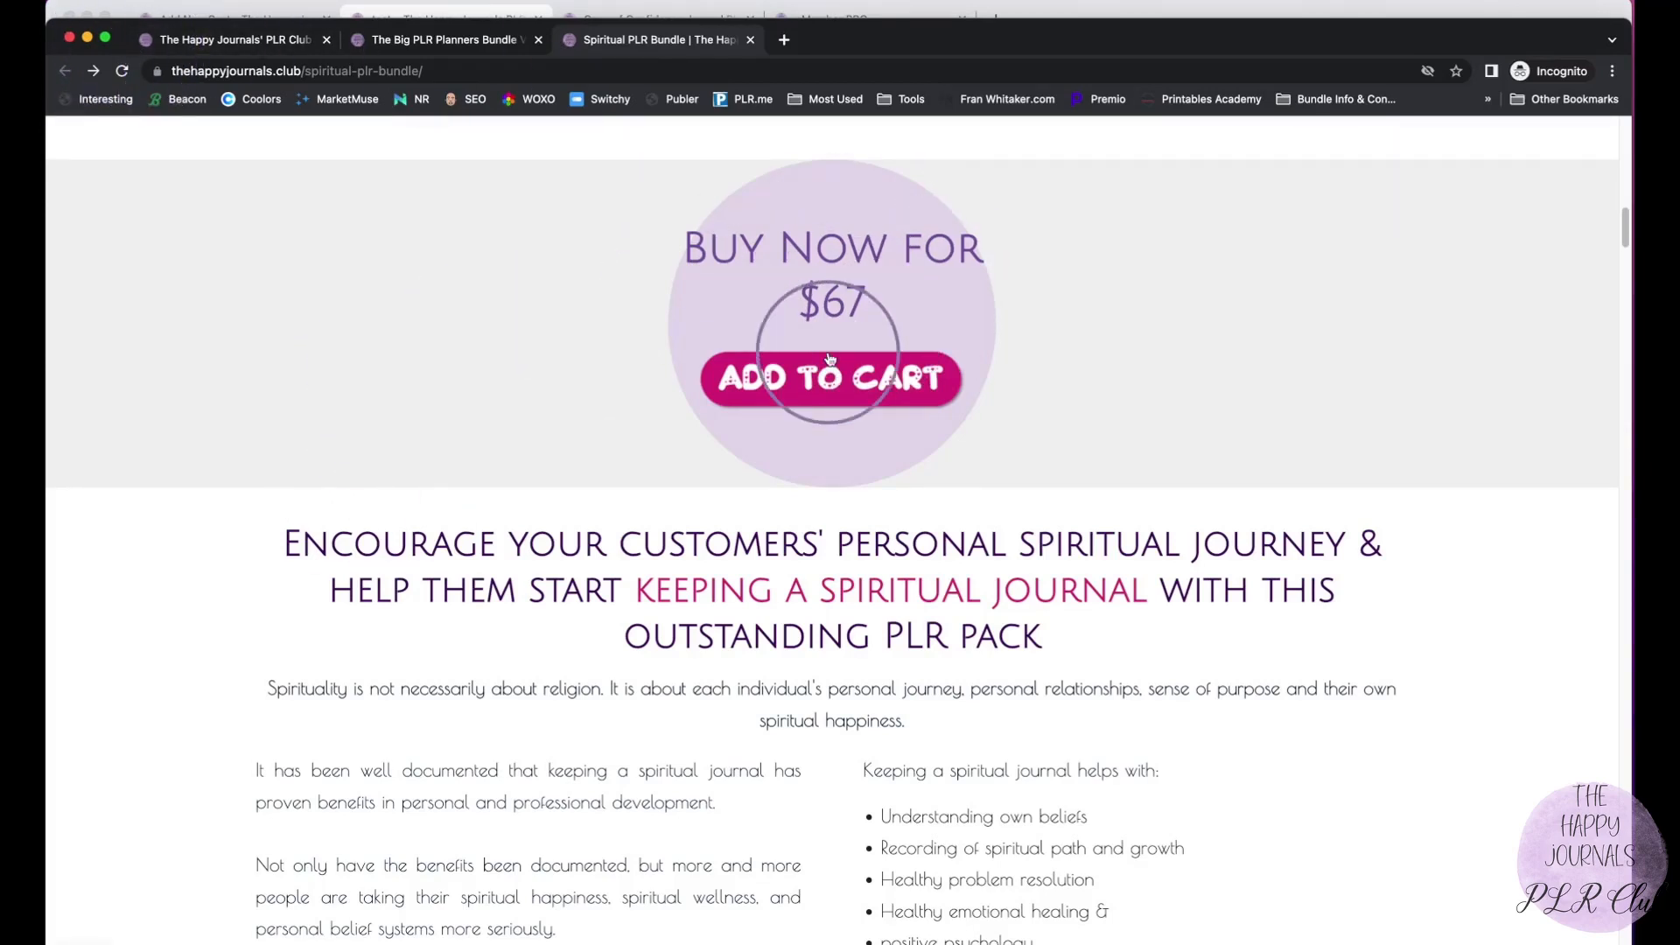
scroll(801, 388, down, 1)
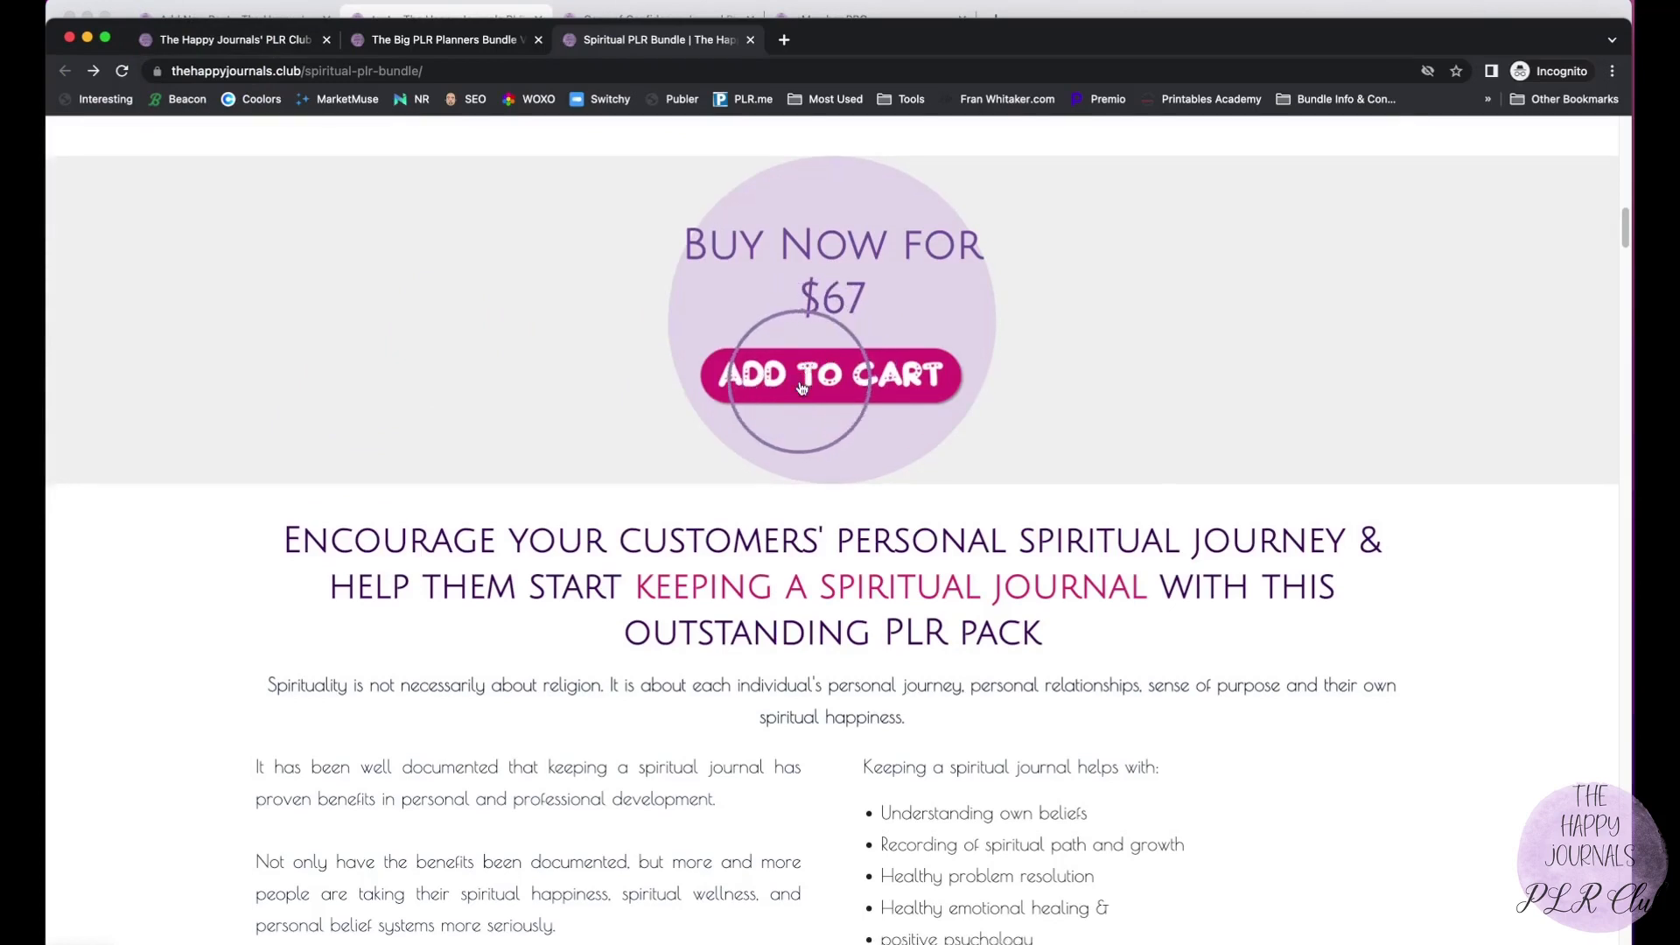
scroll(801, 388, up, 3)
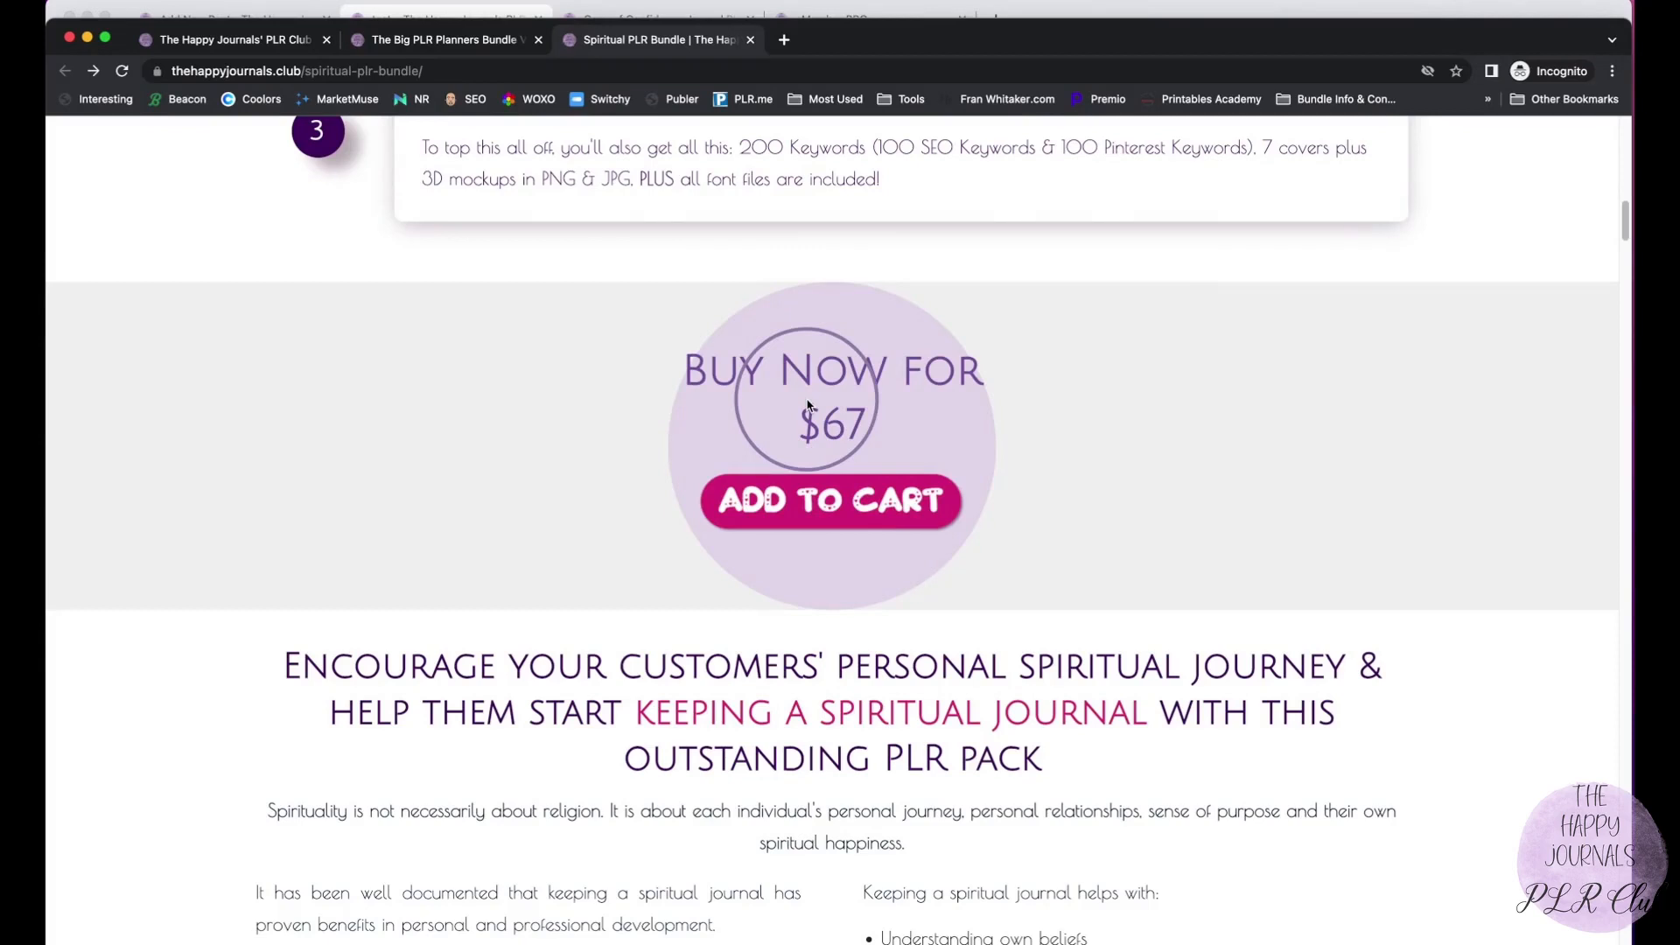
click(811, 507)
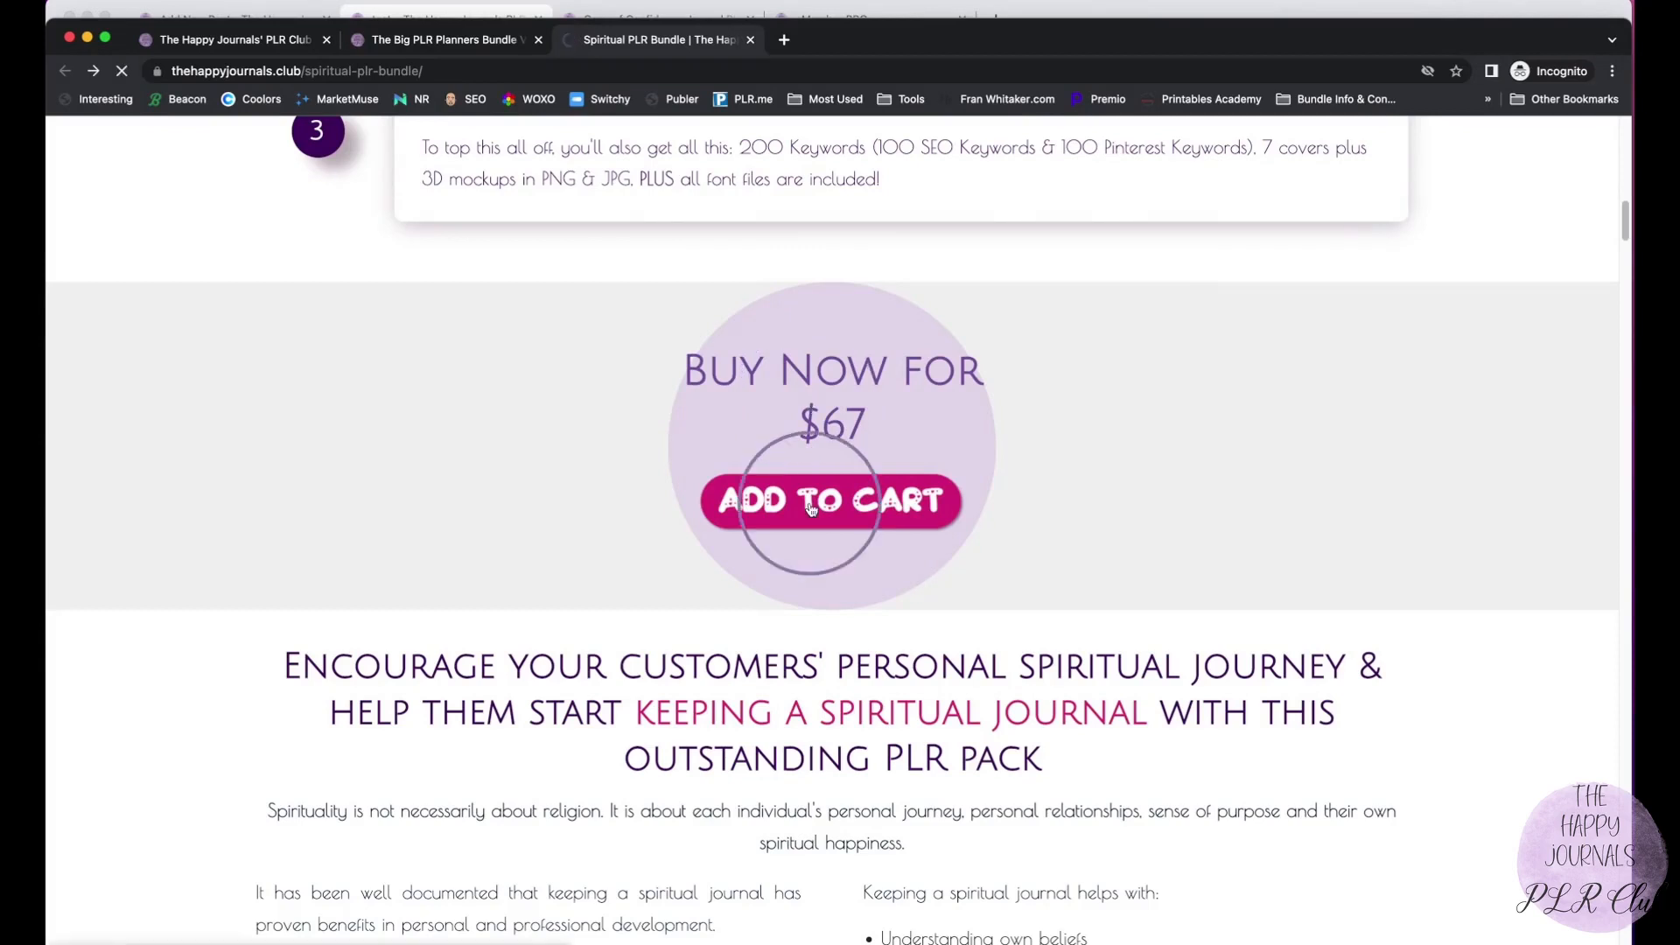